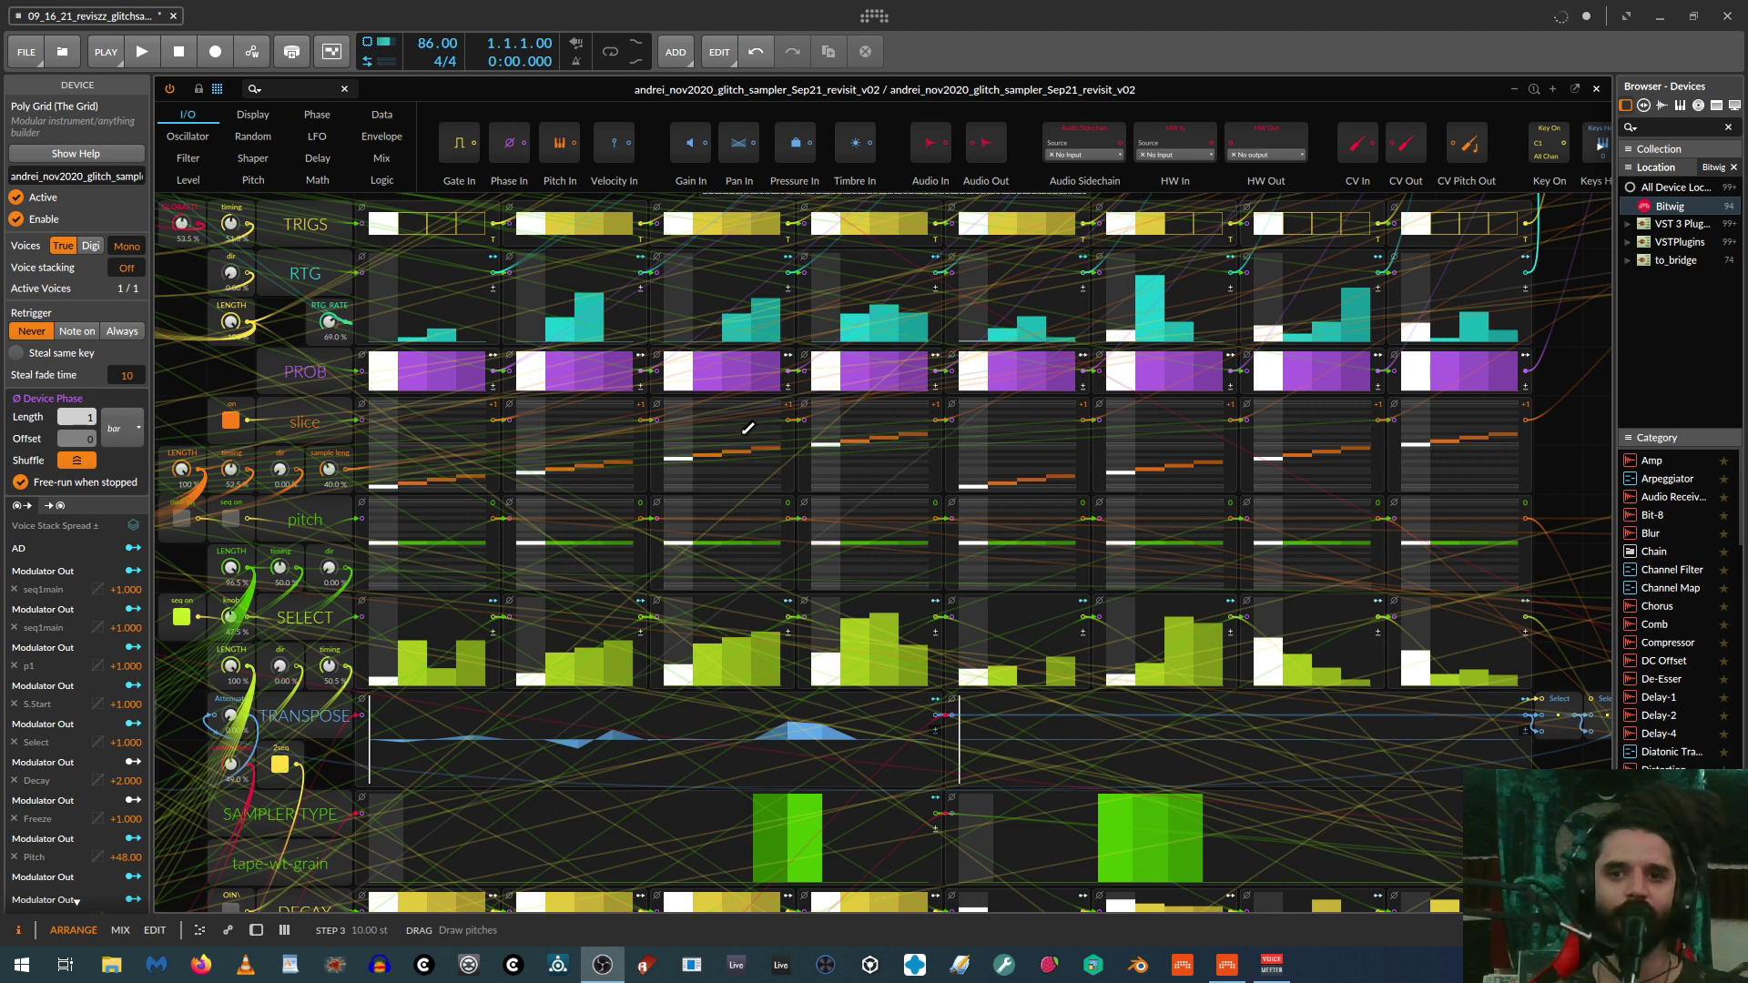
Step: Look over the glitch sampler's sequencer rows, from TRIGS and RTG through DECAY, Speed and grainsize
{"action": "scroll", "coordinate": [747, 428], "scroll_direction": "up", "scroll_amount": 3}
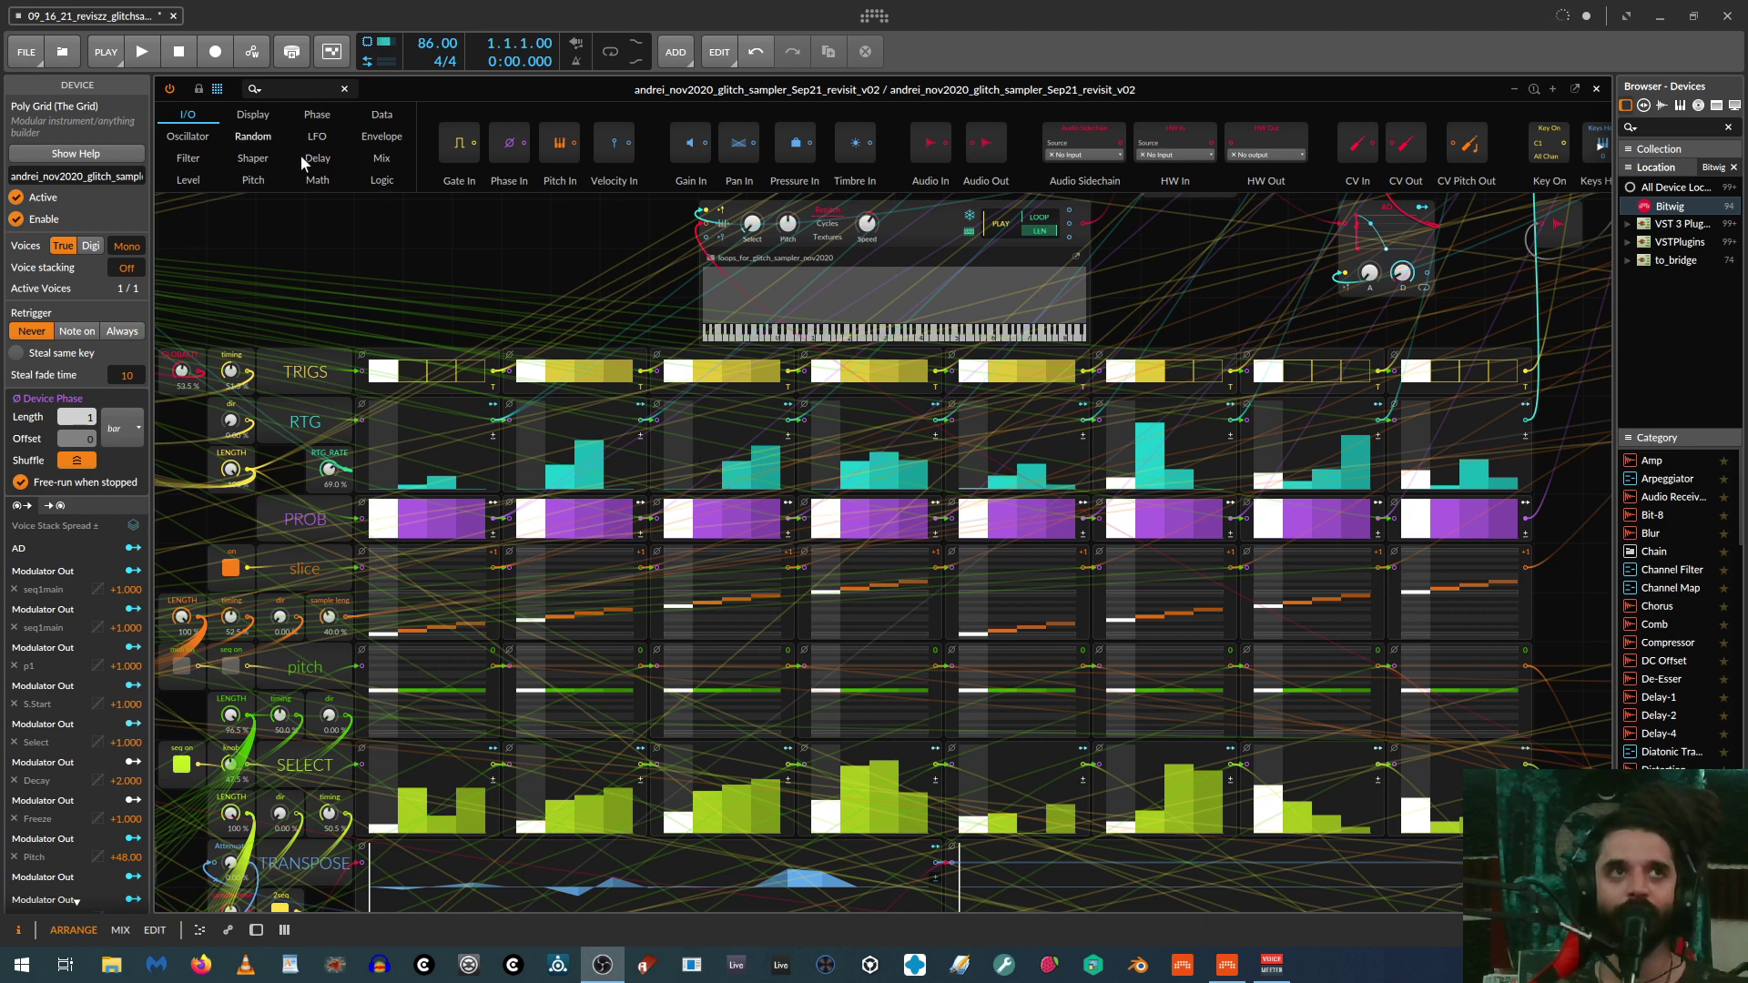
{"action": "left_click_drag", "start_coordinate": [330, 309], "coordinate": [375, 243]}
{"action": "scroll", "coordinate": [374, 244], "scroll_direction": "right", "scroll_amount": 2}
{"action": "scroll", "coordinate": [360, 196], "scroll_direction": "down", "scroll_amount": 2}
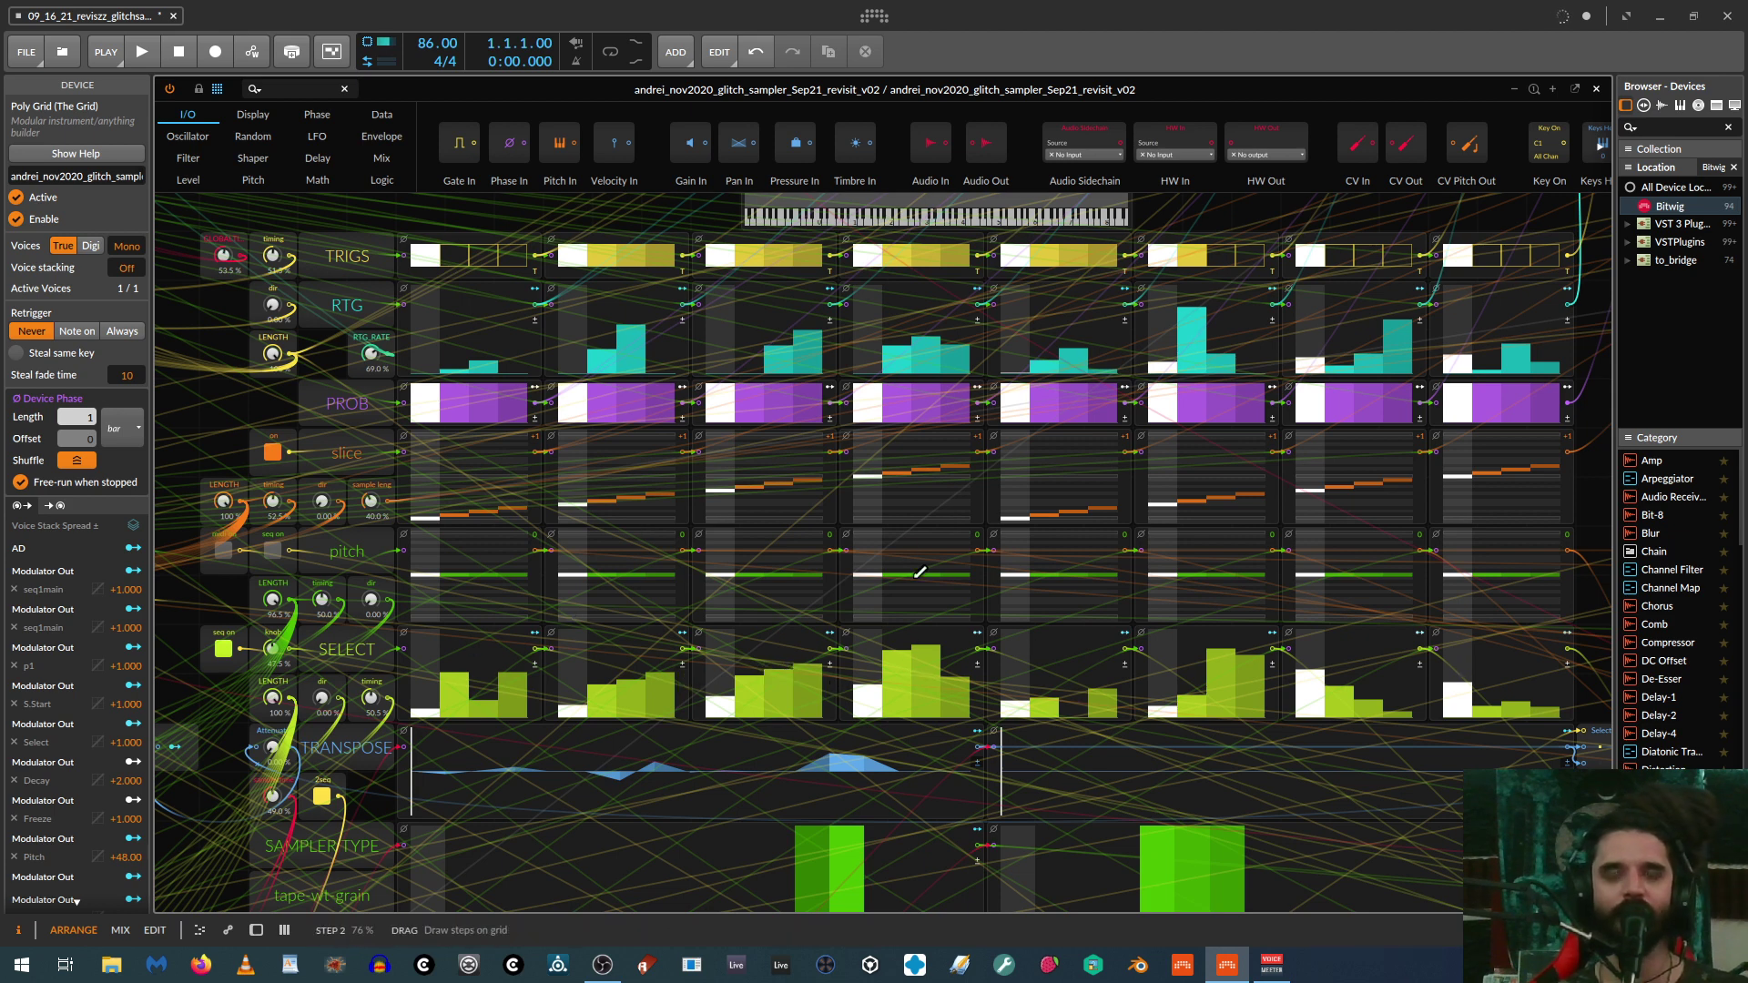
{"action": "scroll", "coordinate": [896, 535], "scroll_direction": "down", "scroll_amount": 1}
{"action": "scroll", "coordinate": [897, 532], "scroll_direction": "down", "scroll_amount": 2}
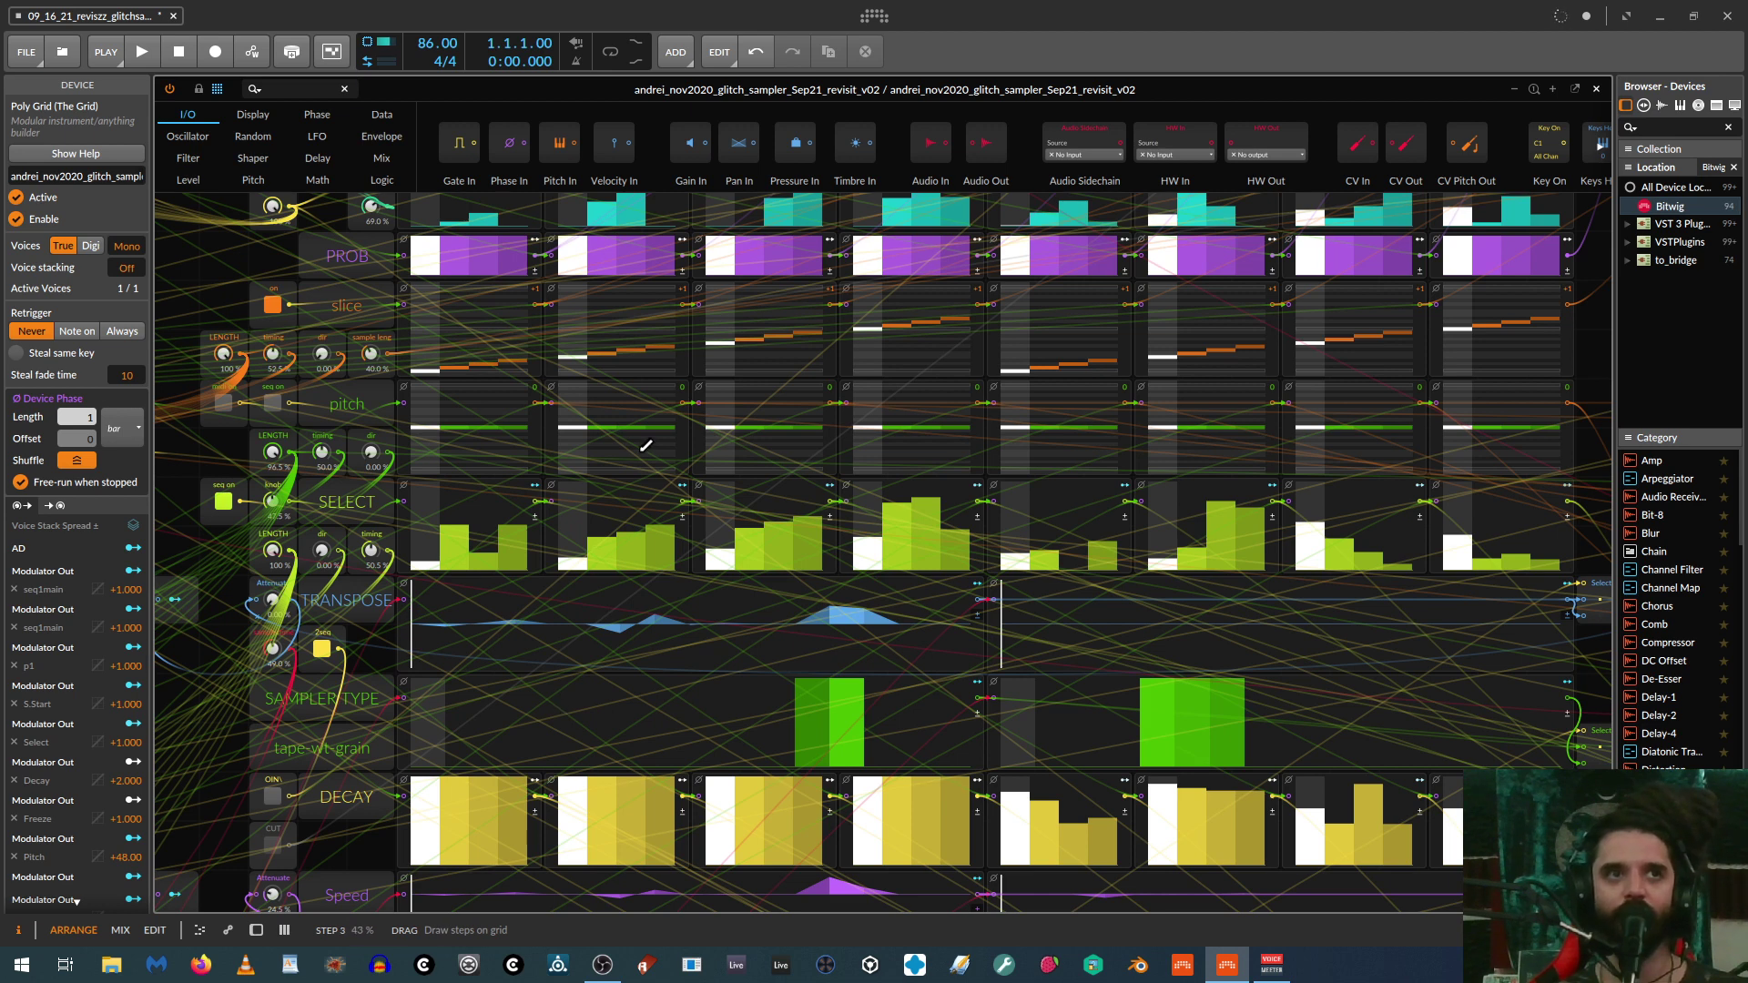
{"action": "scroll", "coordinate": [449, 625], "scroll_direction": "down", "scroll_amount": 4}
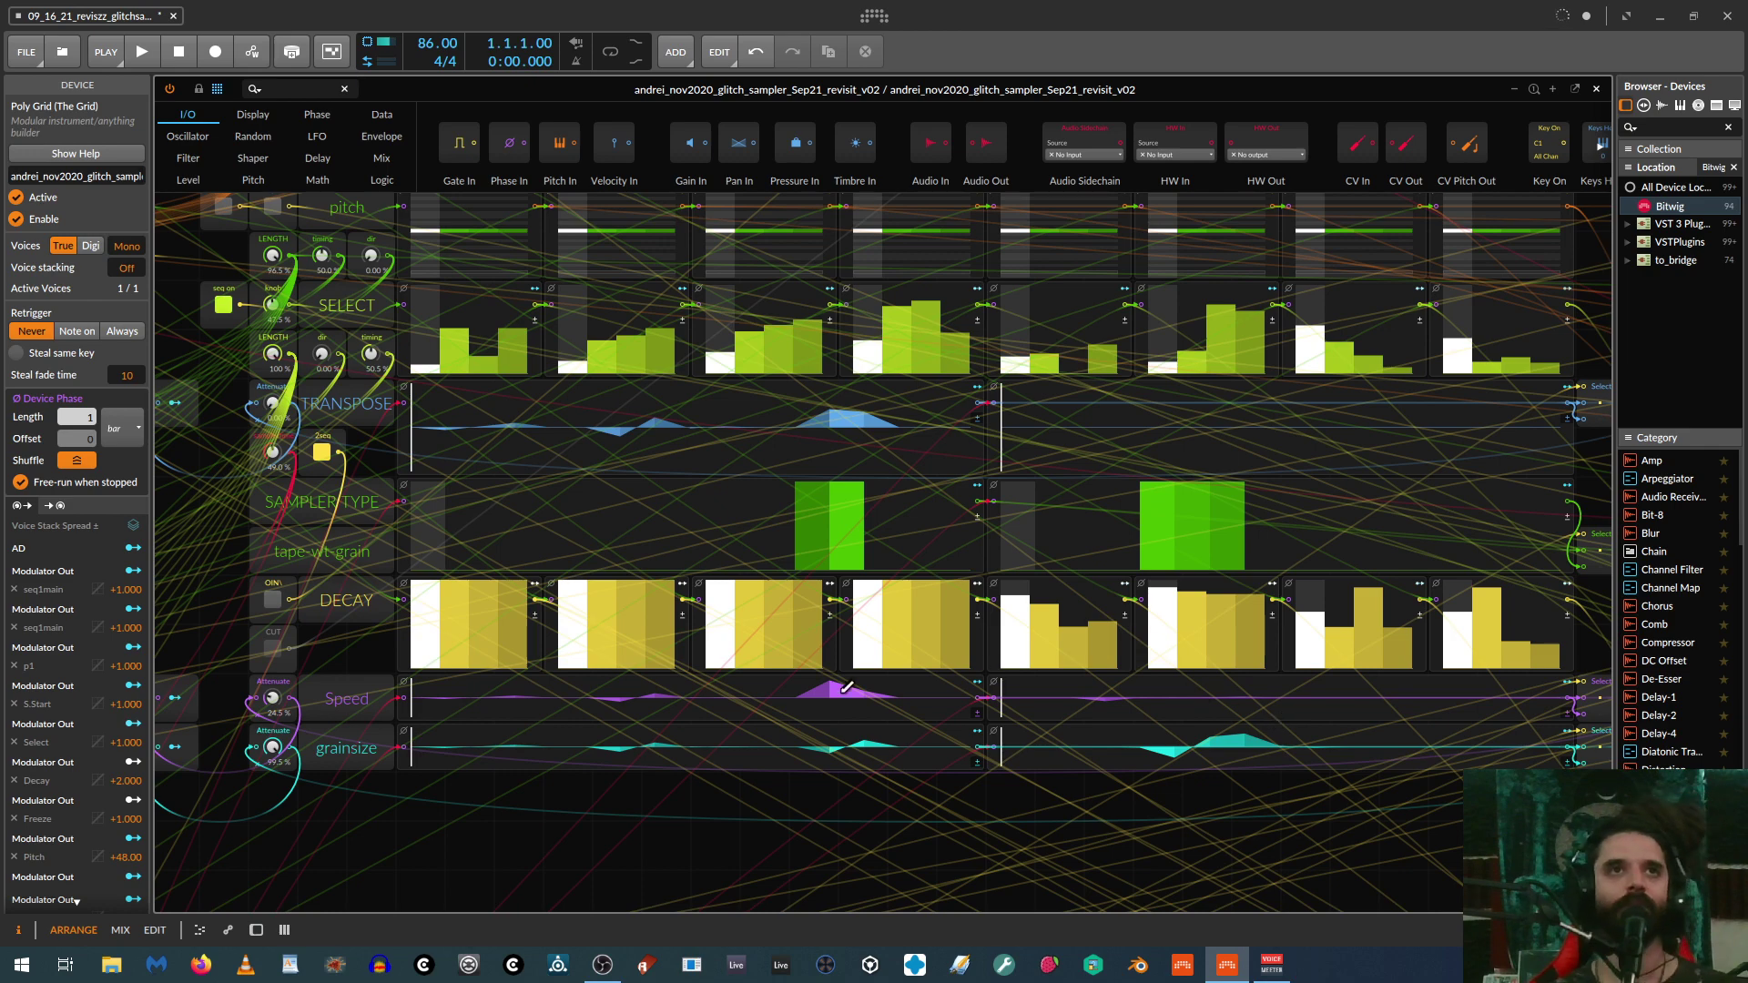
{"action": "scroll", "coordinate": [756, 428], "scroll_direction": "up", "scroll_amount": 7}
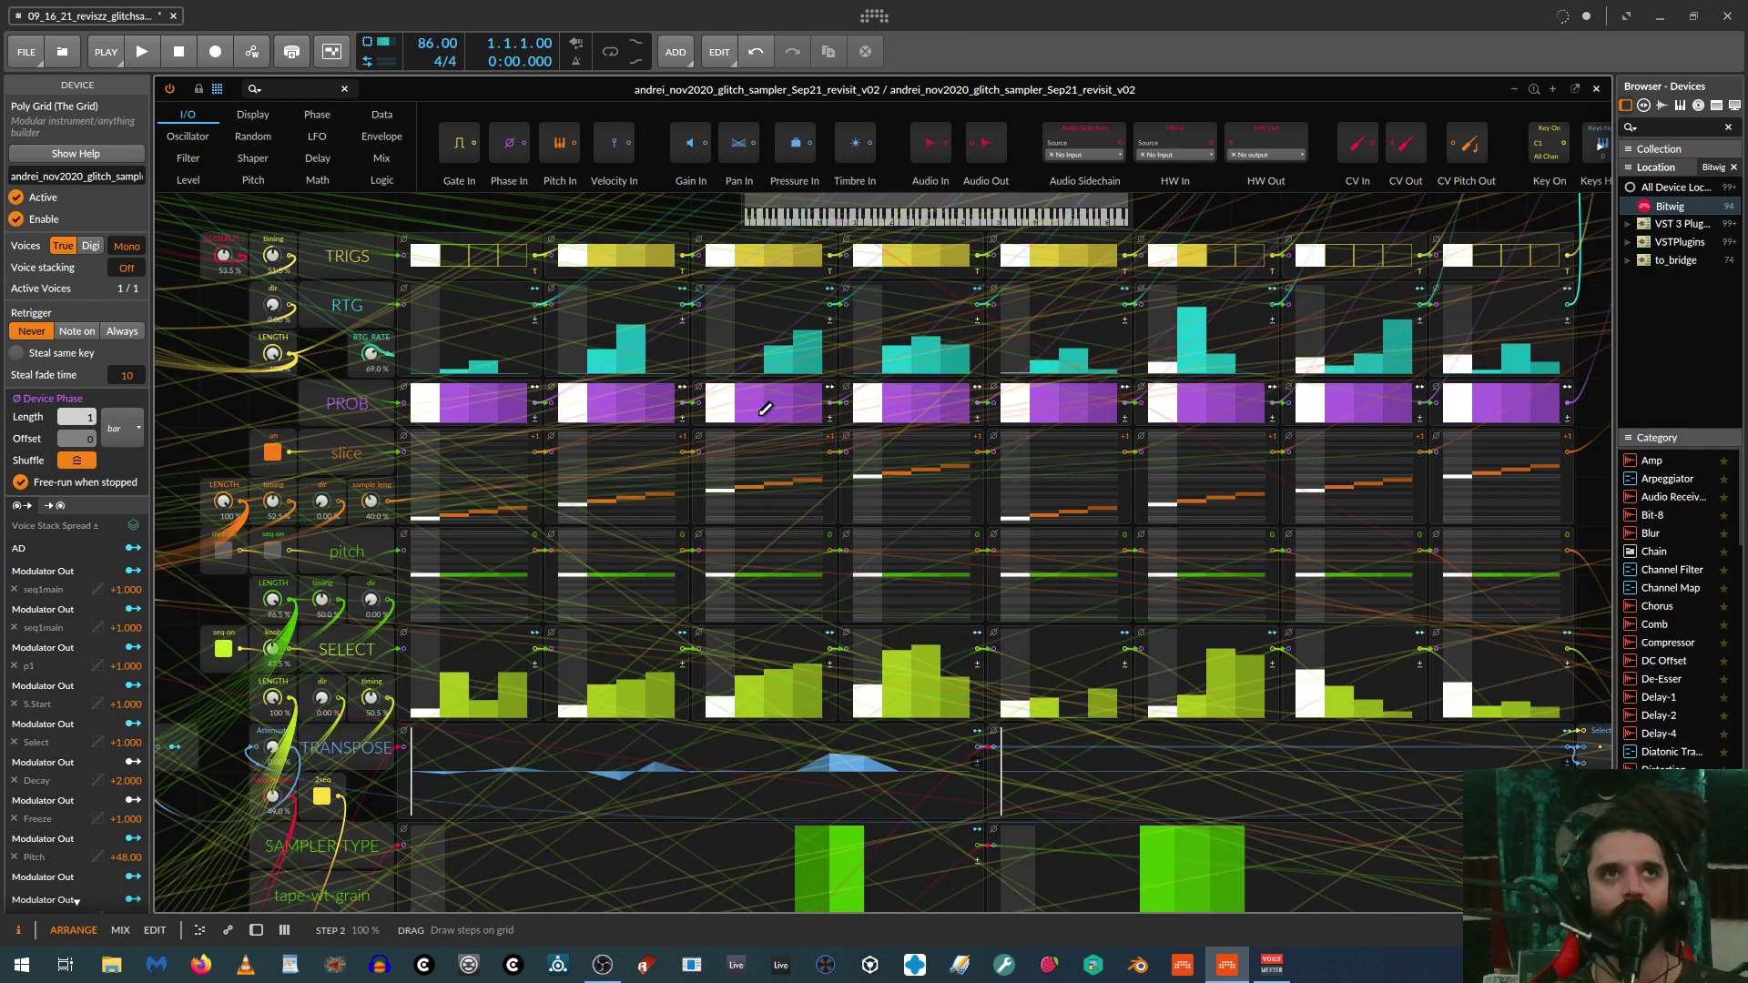
{"action": "scroll", "coordinate": [765, 410], "scroll_direction": "up", "scroll_amount": 2}
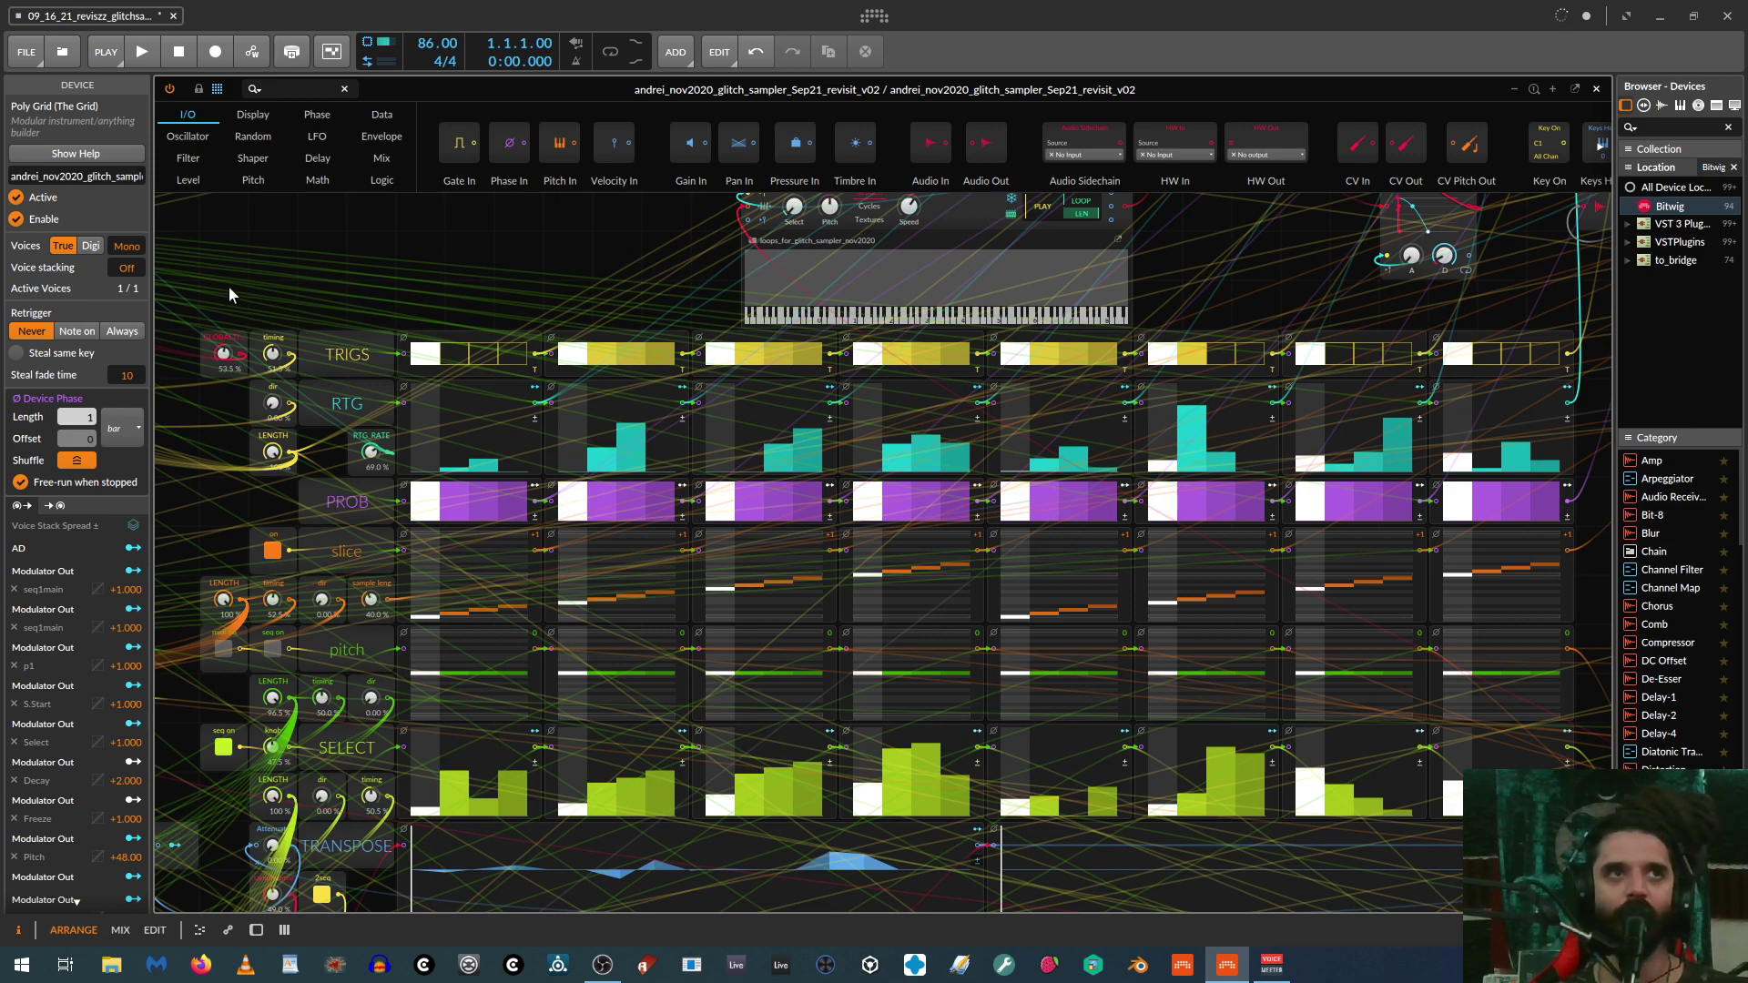
Step: Try the global time beside the TRIGS row at 100% and settle it at 53%
{"action": "left_click_drag", "start_coordinate": [293, 278], "coordinate": [430, 243]}
{"action": "scroll", "coordinate": [603, 292], "scroll_direction": "up", "scroll_amount": 1}
{"action": "left_click_drag", "start_coordinate": [201, 296], "coordinate": [201, 348]}
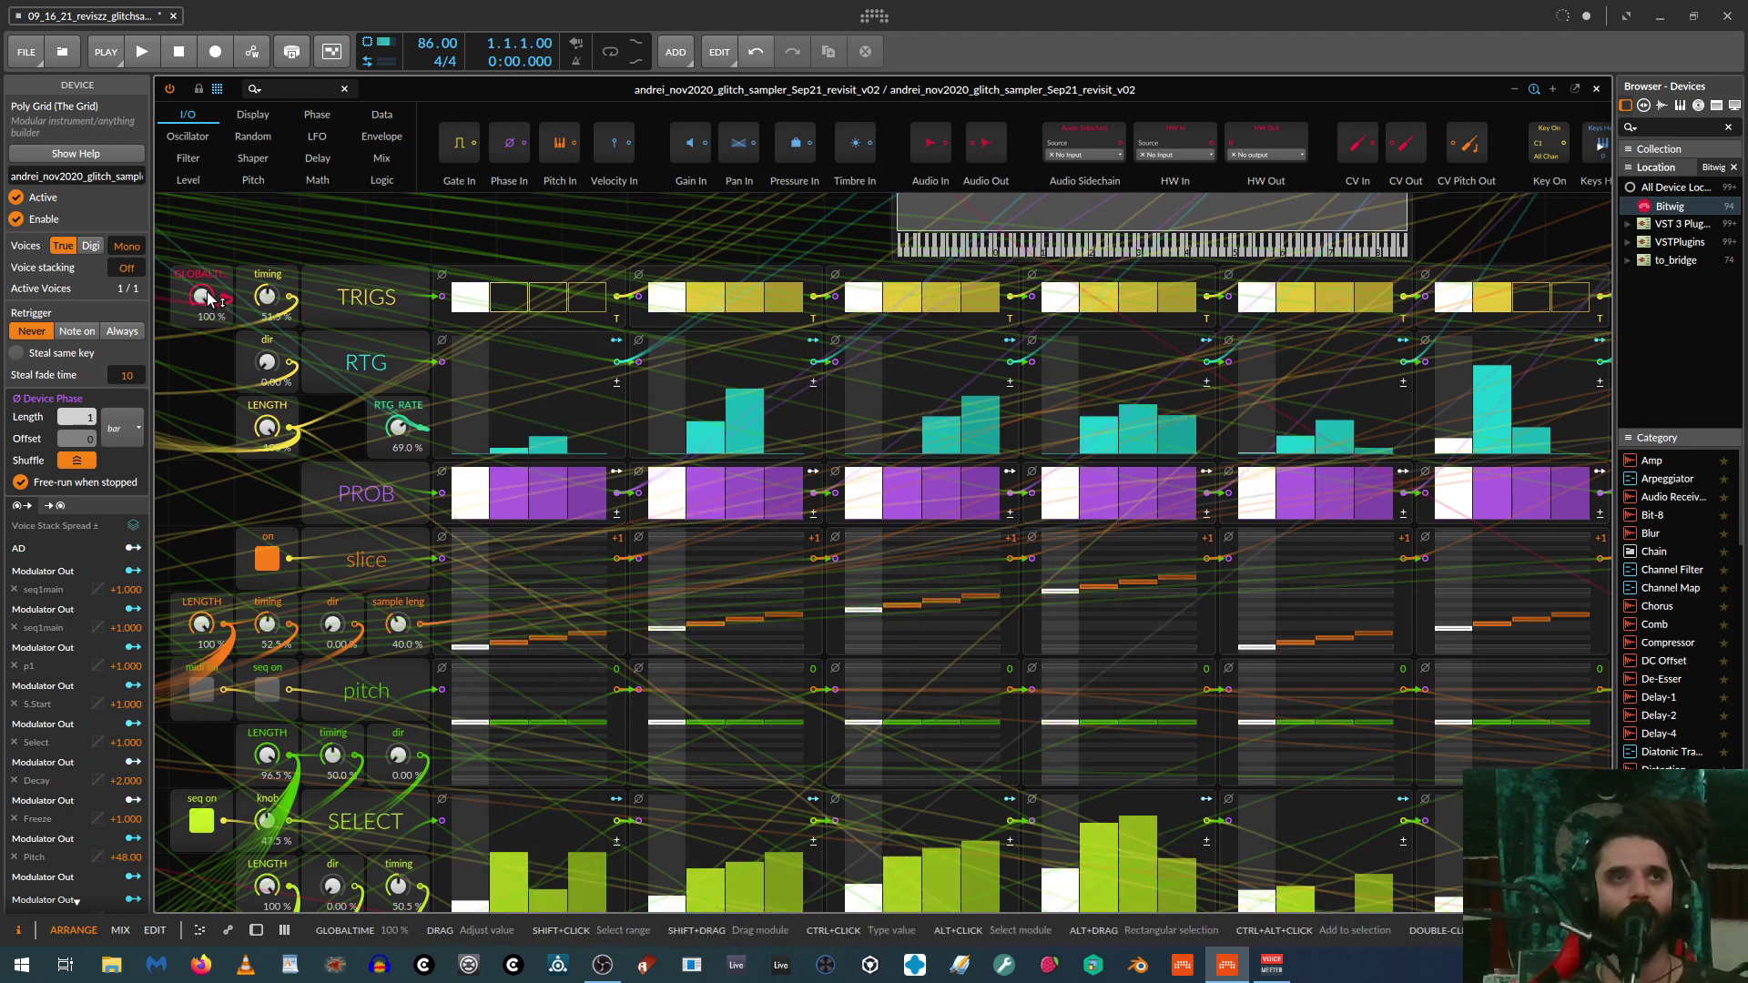
{"action": "double_click", "coordinate": [208, 297]}
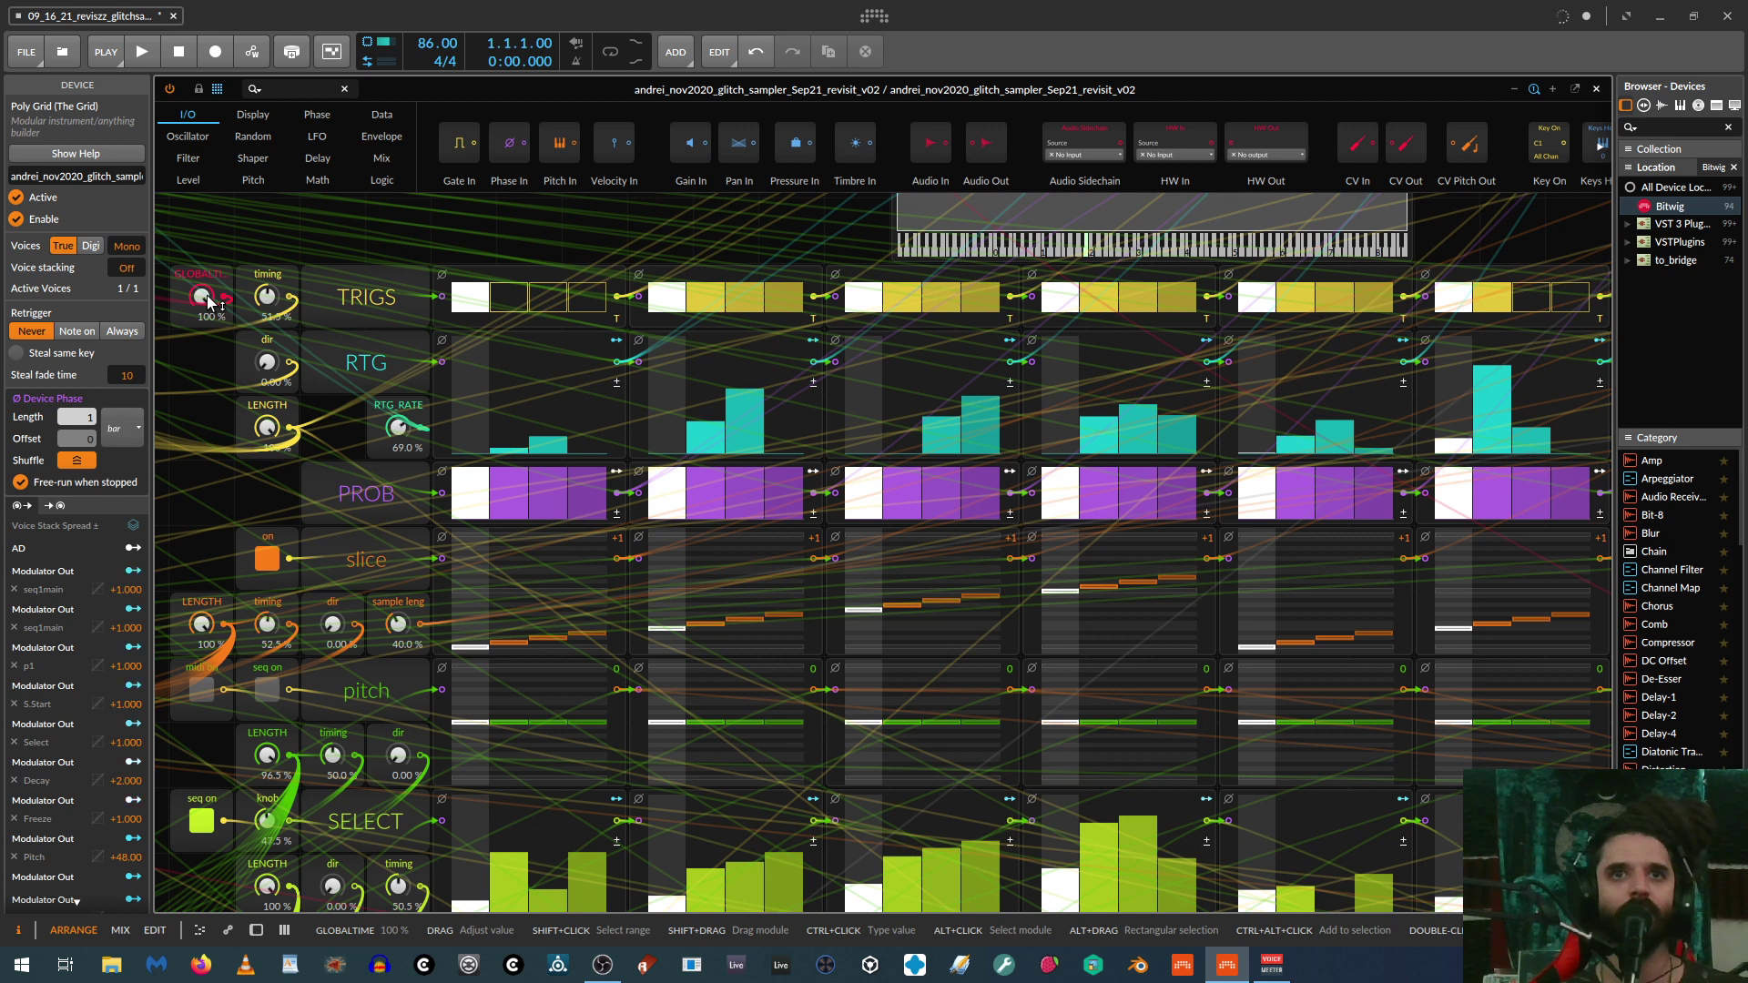
{"action": "left_click_drag", "start_coordinate": [207, 302], "coordinate": [207, 355]}
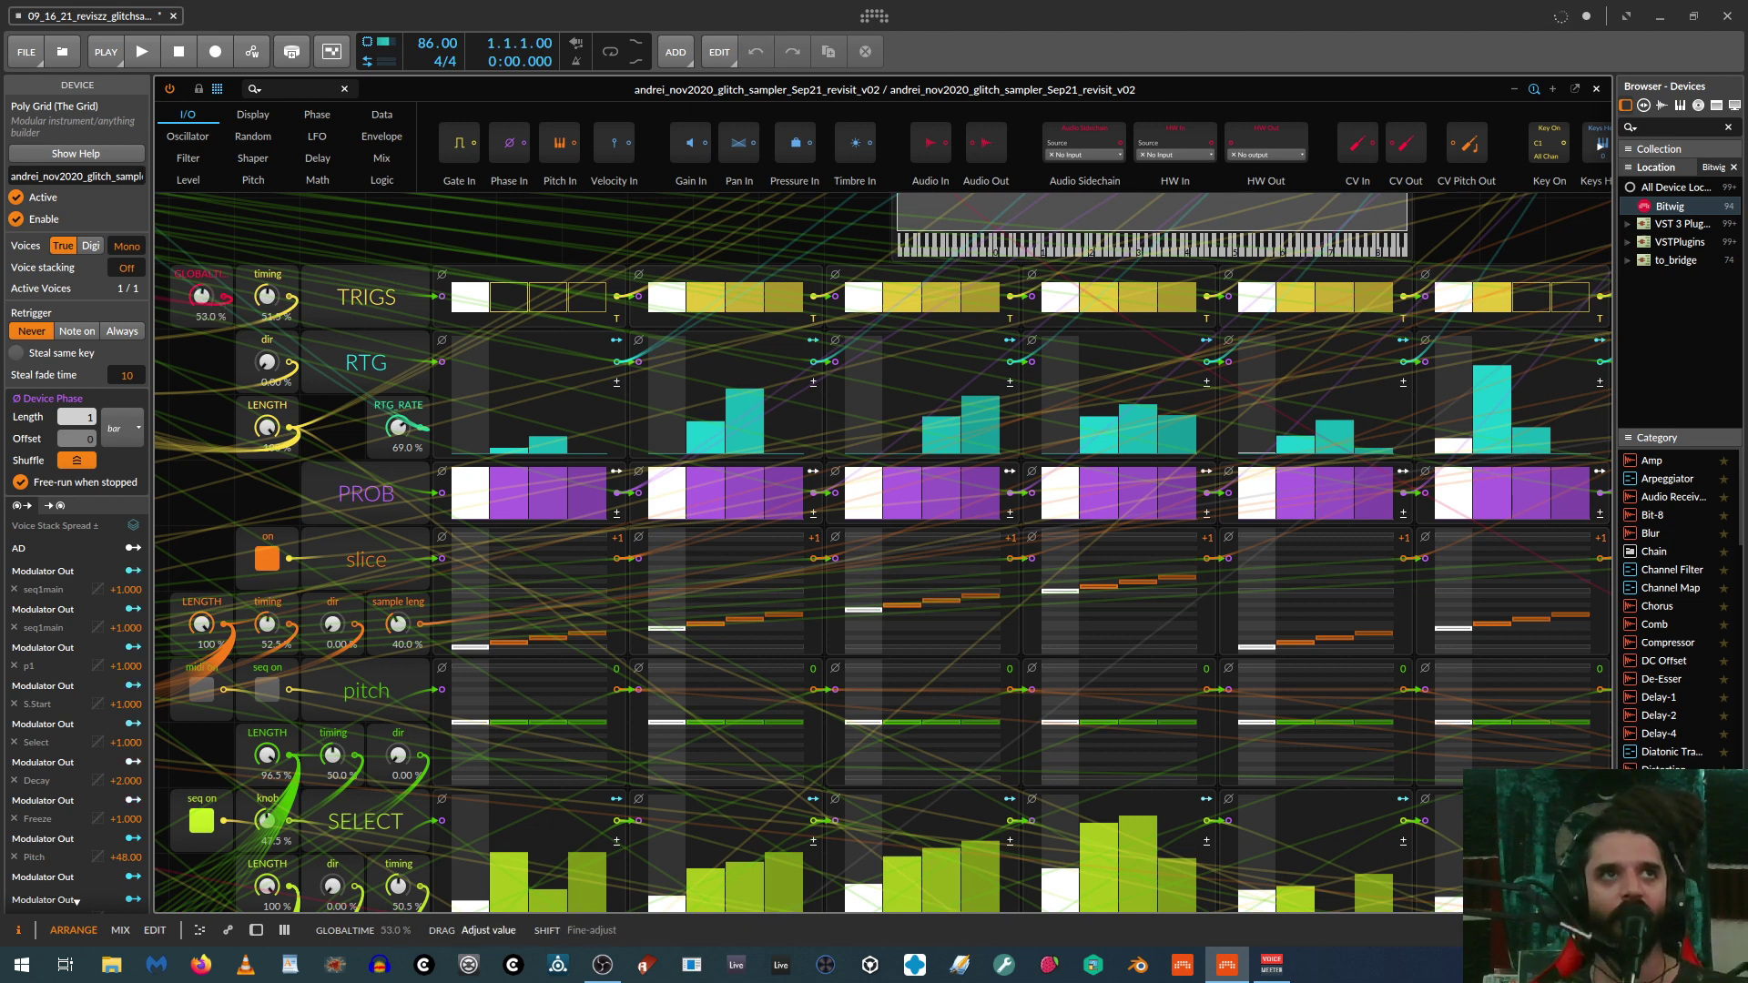
{"action": "left_click_drag", "start_coordinate": [208, 302], "coordinate": [208, 303]}
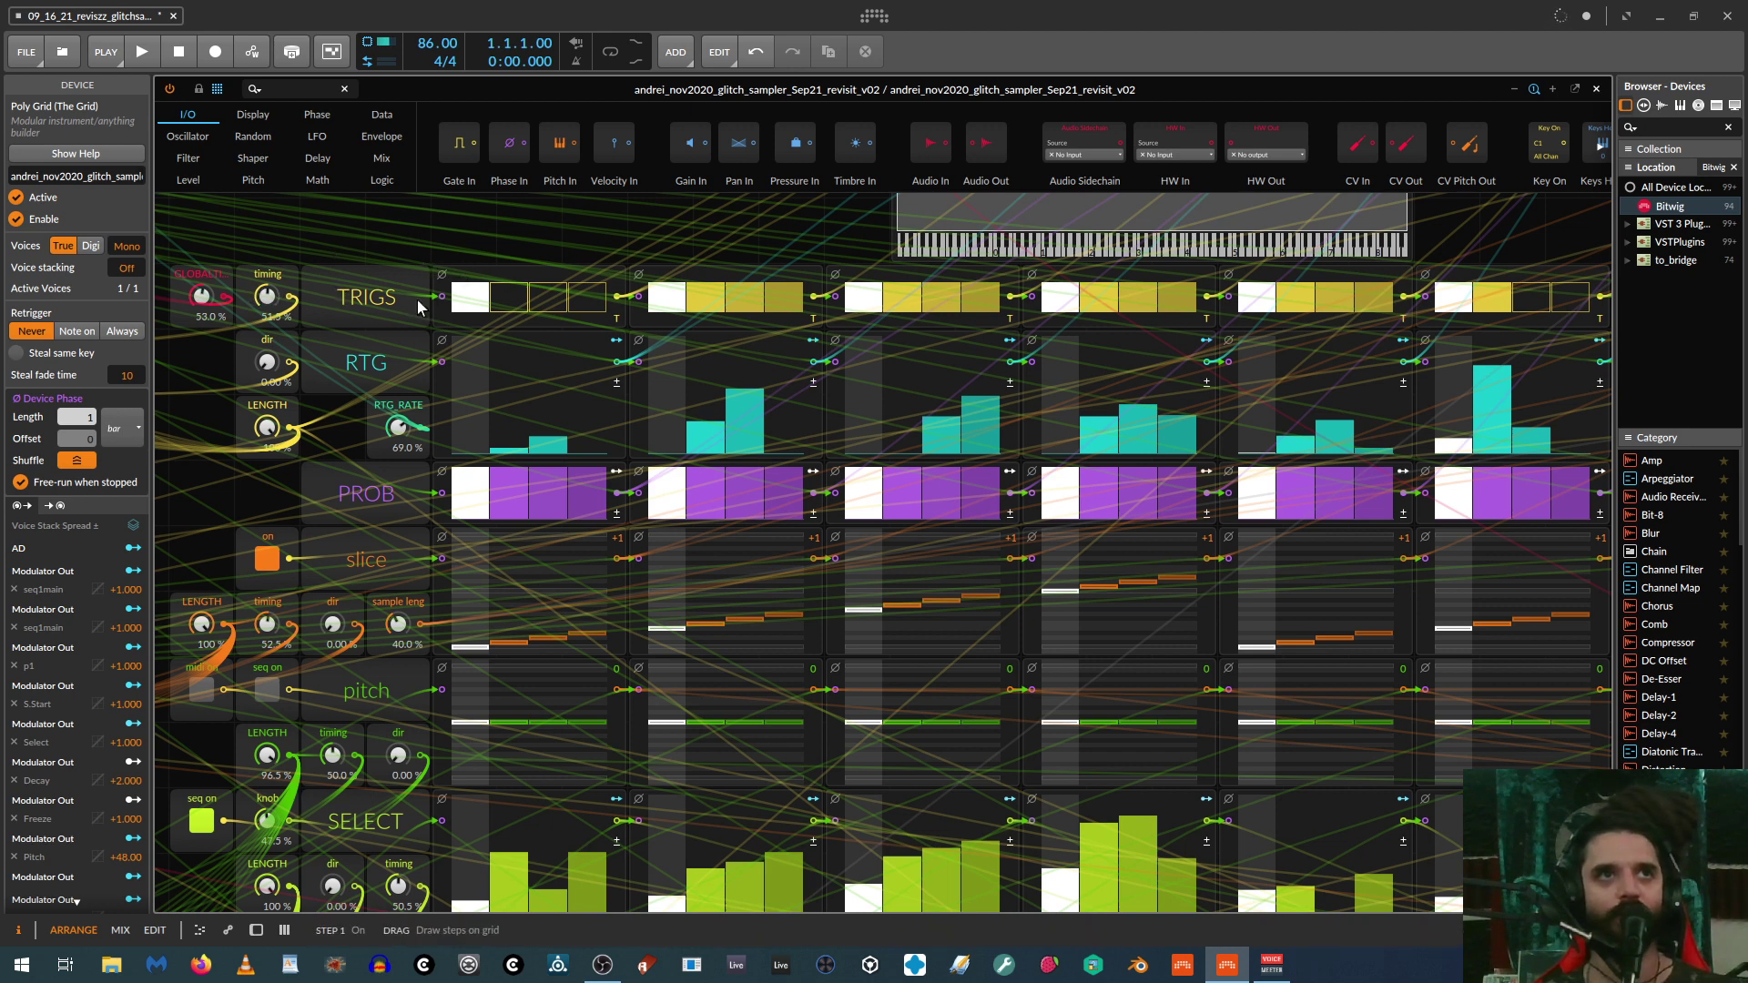
Step: Reset the TRIGS row's timing to 0% and raise it again
{"action": "left_click_drag", "start_coordinate": [769, 244], "coordinate": [603, 322]}
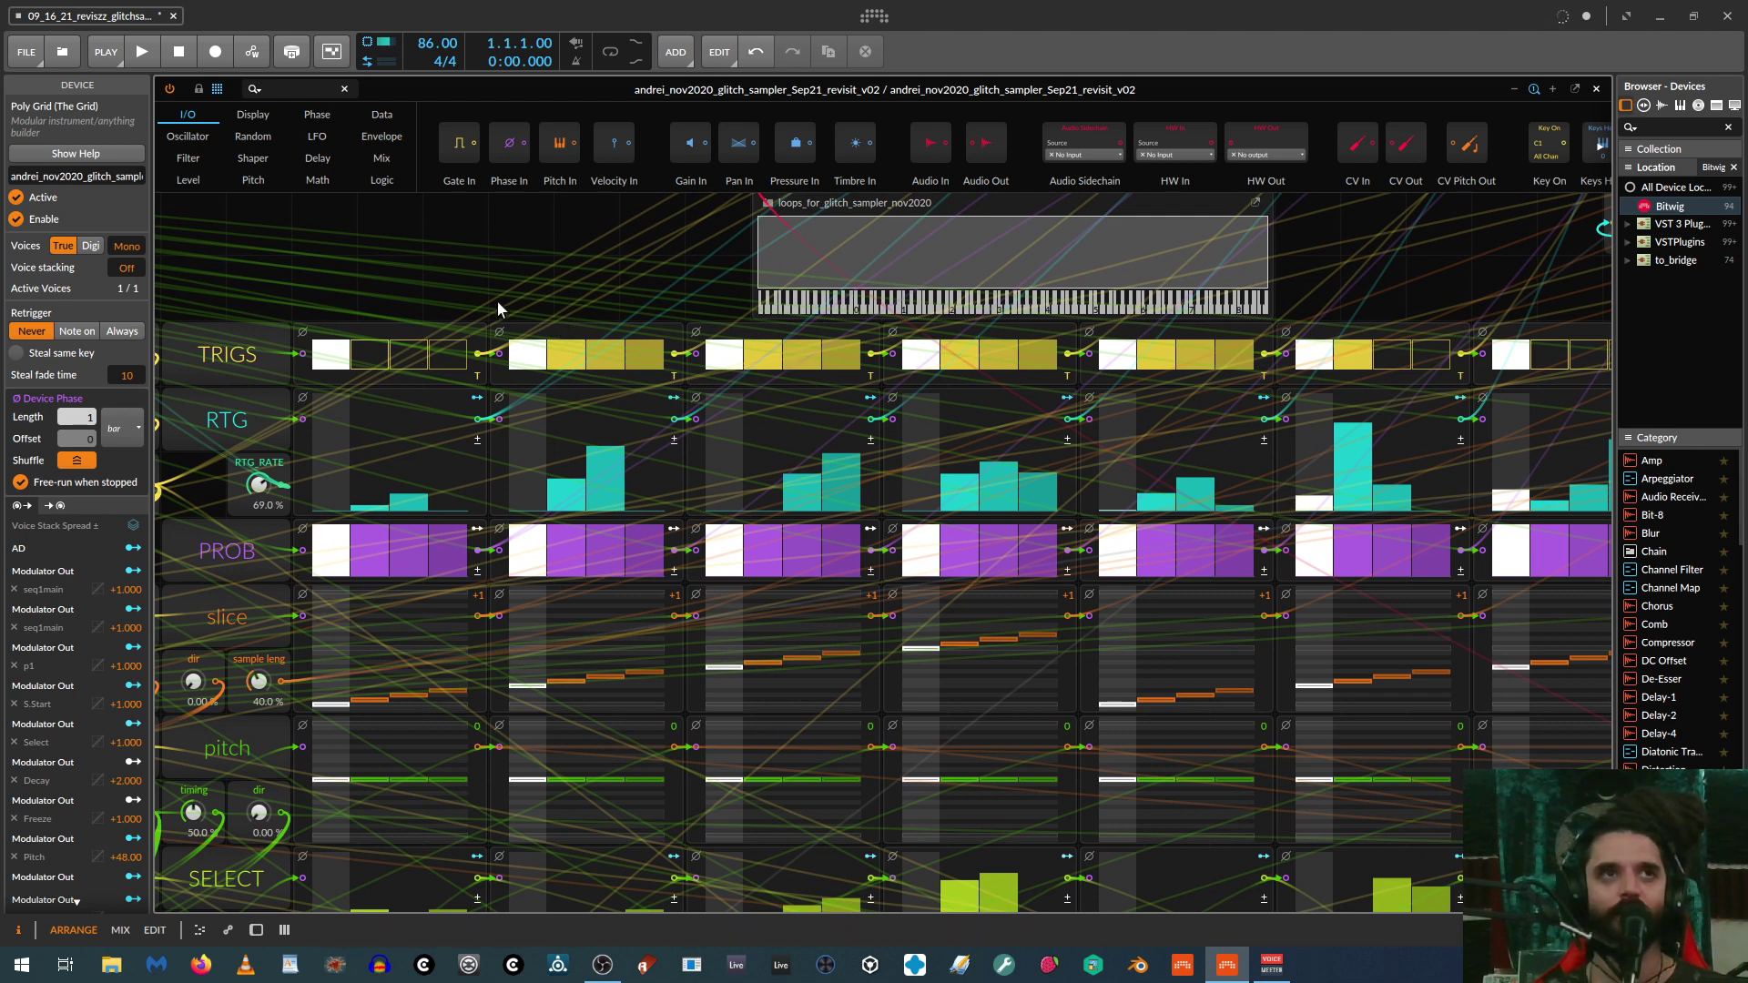
{"action": "left_click_drag", "start_coordinate": [440, 304], "coordinate": [604, 297]}
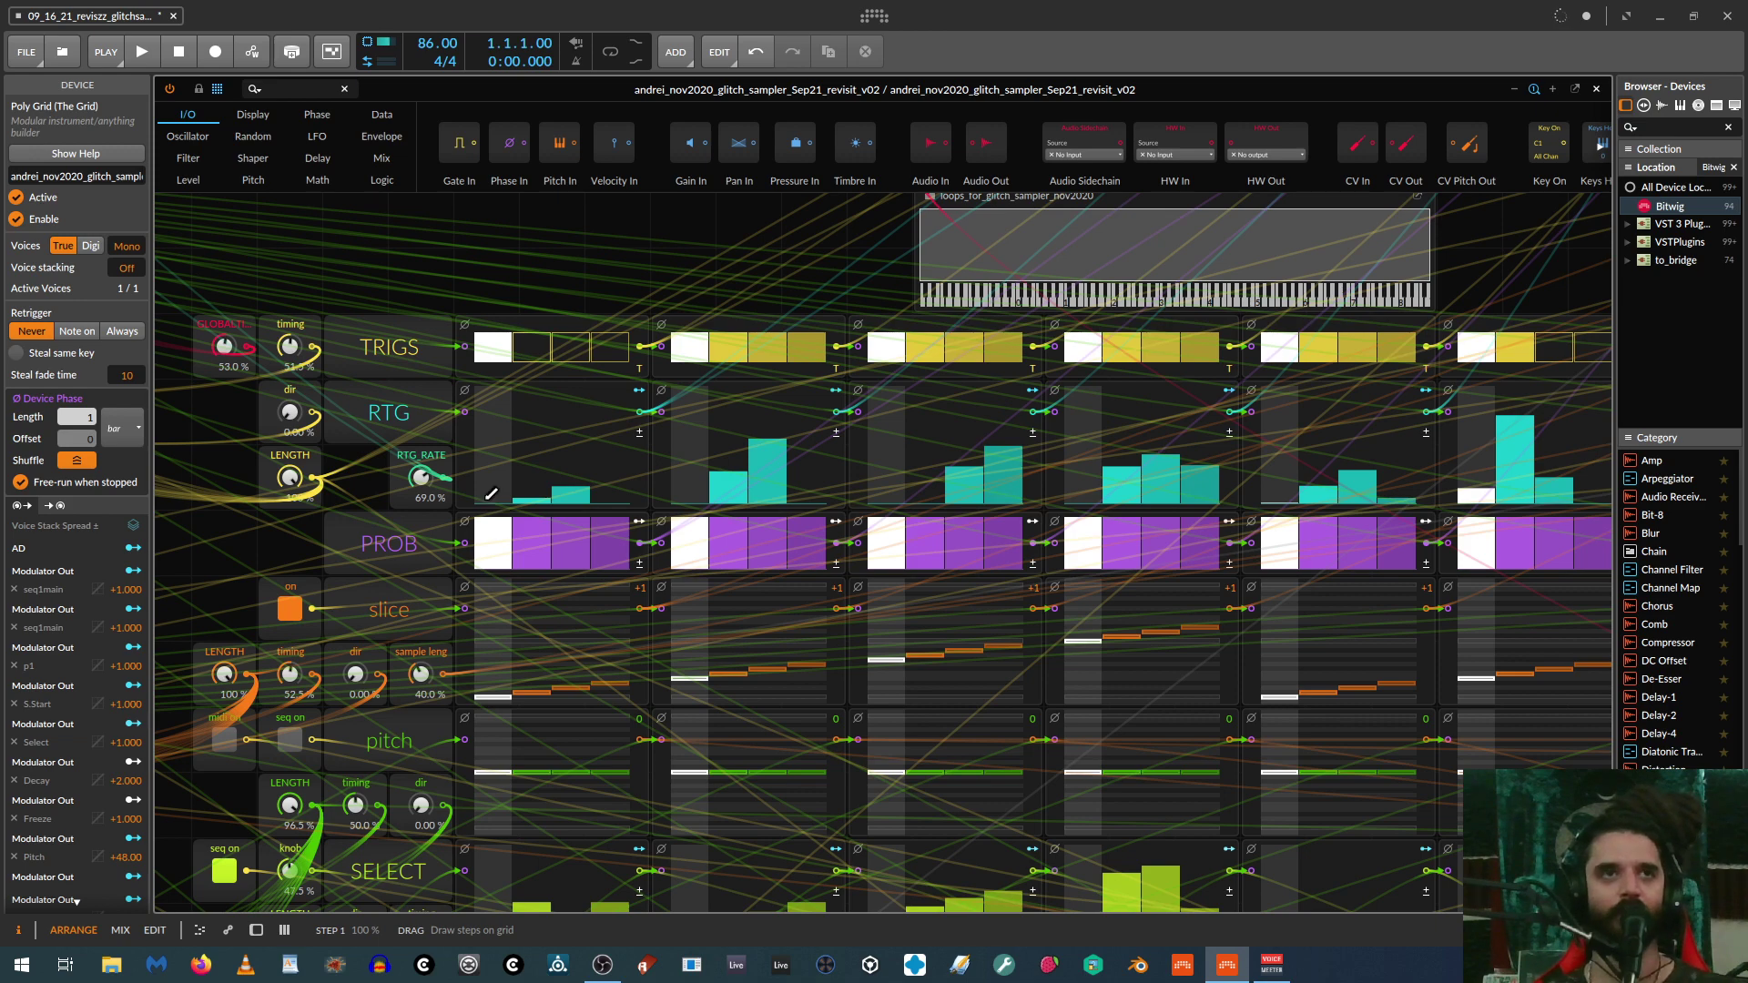
{"action": "scroll", "coordinate": [520, 288], "scroll_direction": "down", "scroll_amount": 2}
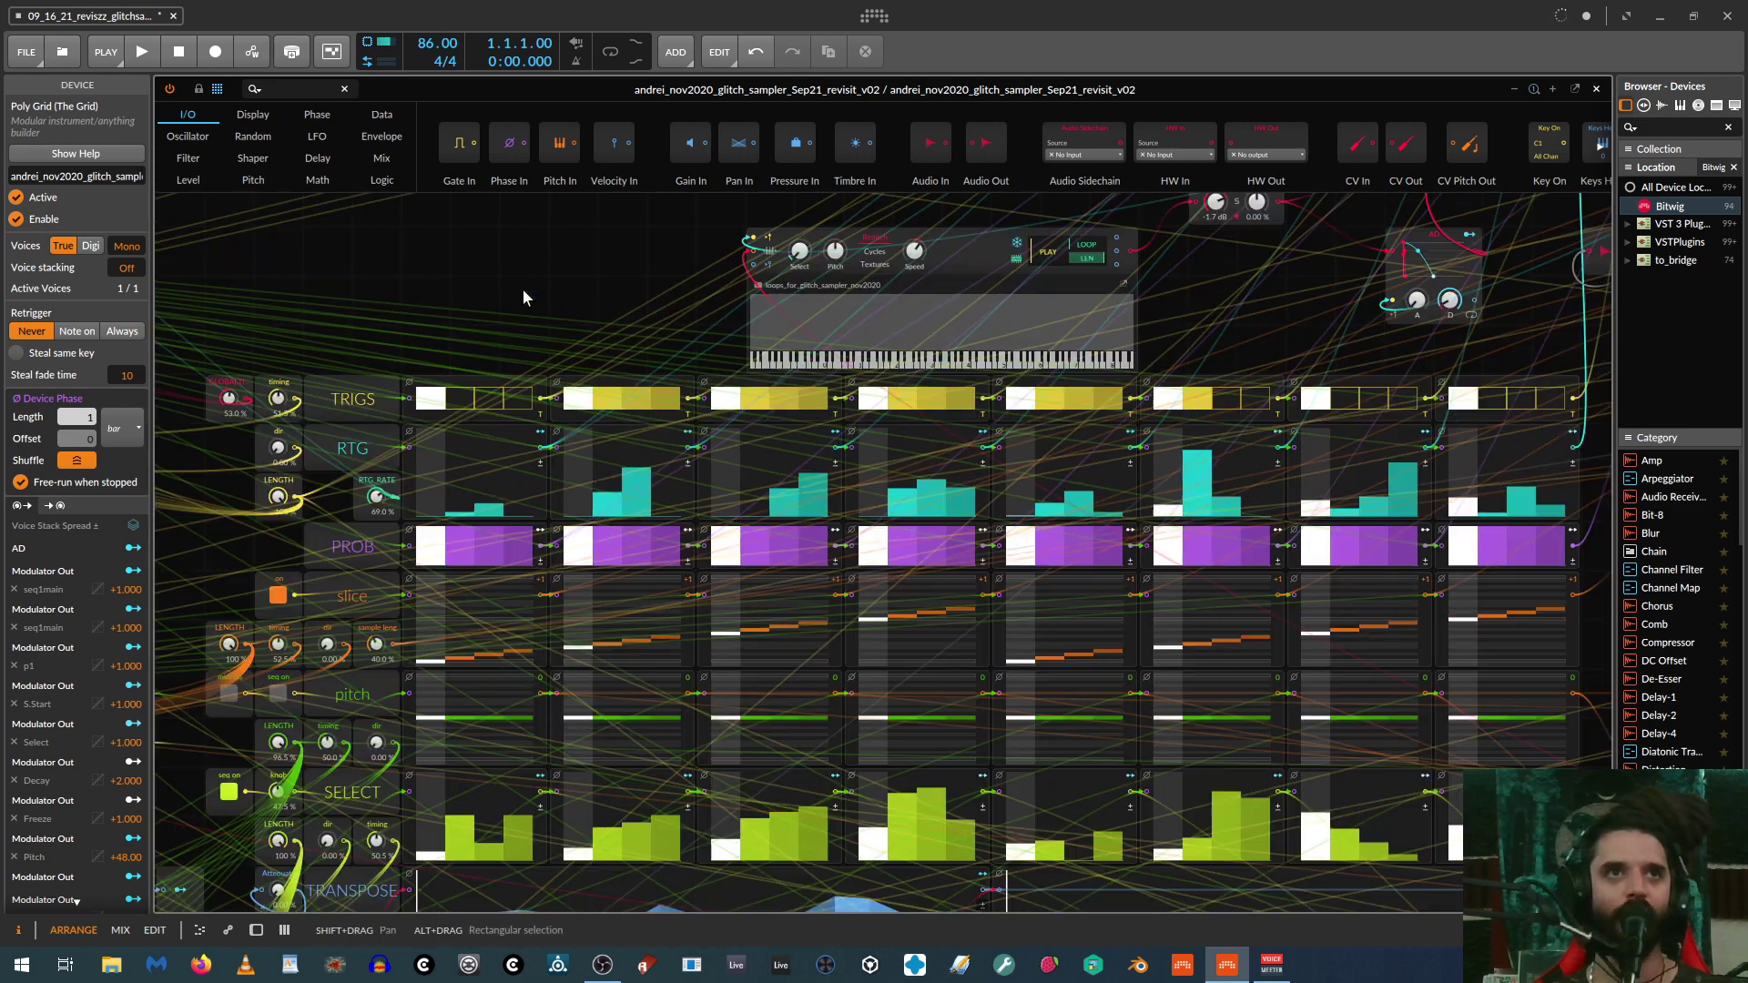
{"action": "scroll", "coordinate": [445, 324], "scroll_direction": "up", "scroll_amount": 1}
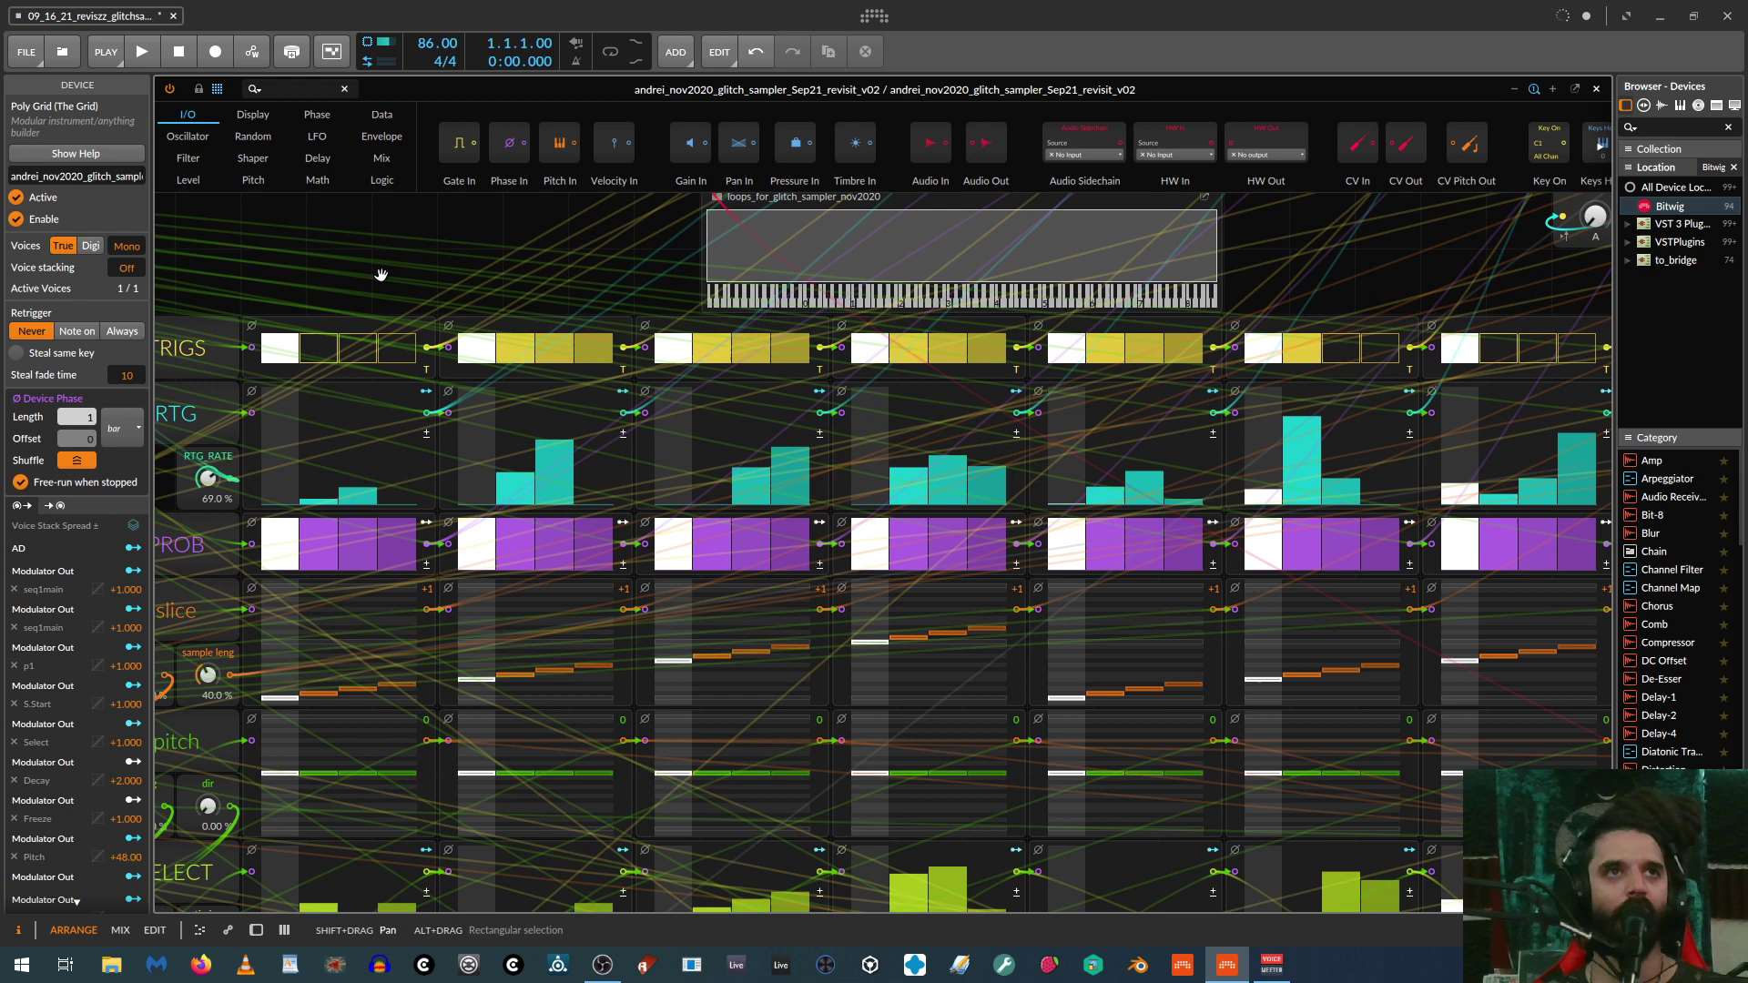
{"action": "scroll", "coordinate": [378, 273], "scroll_direction": "up", "scroll_amount": 1}
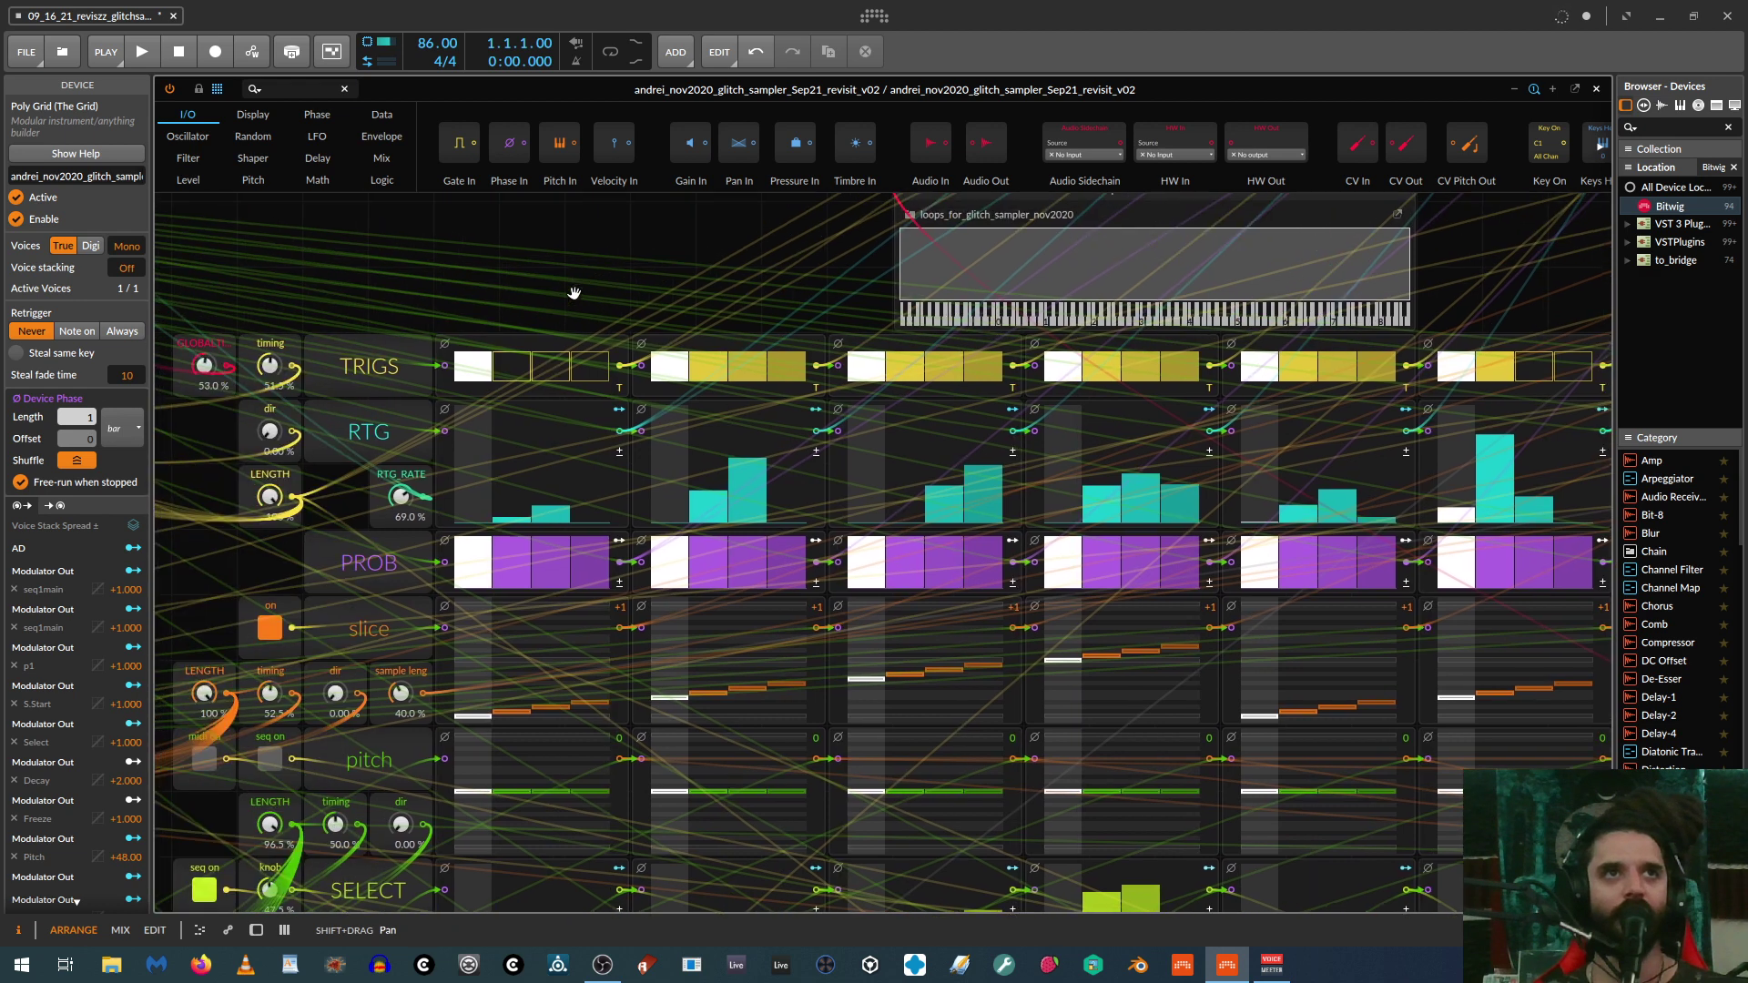
{"action": "double_click", "coordinate": [271, 366]}
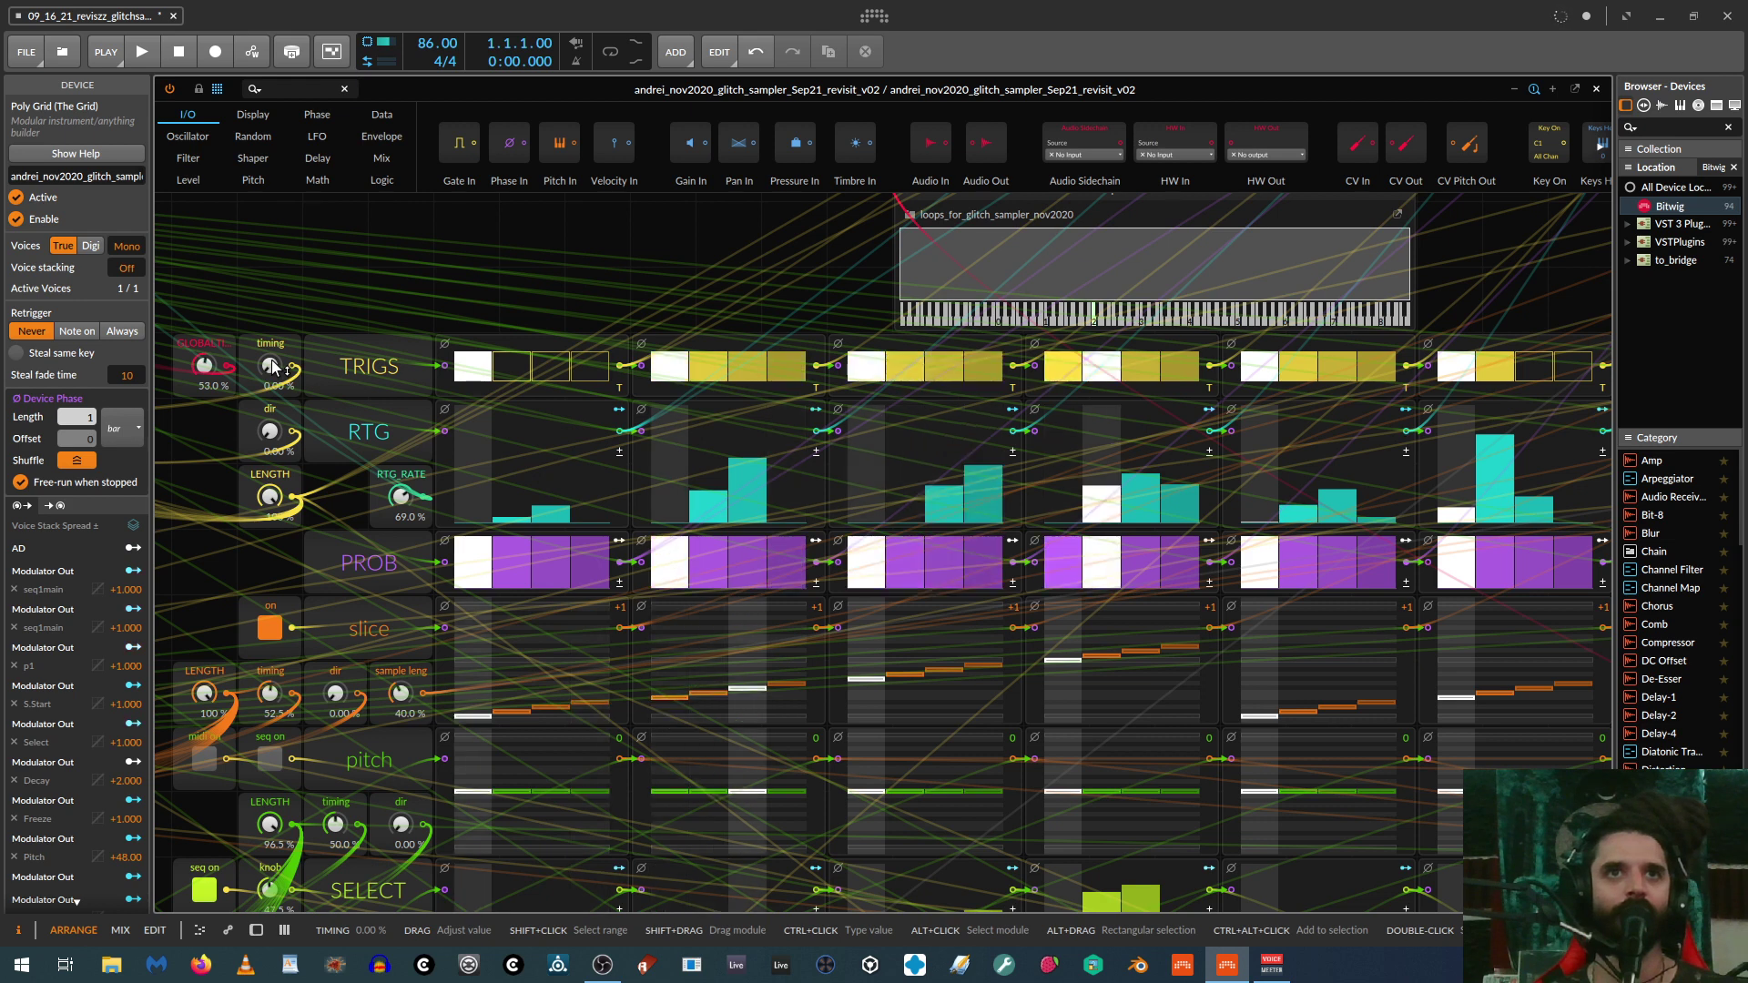
{"action": "left_click_drag", "start_coordinate": [273, 367], "coordinate": [273, 337]}
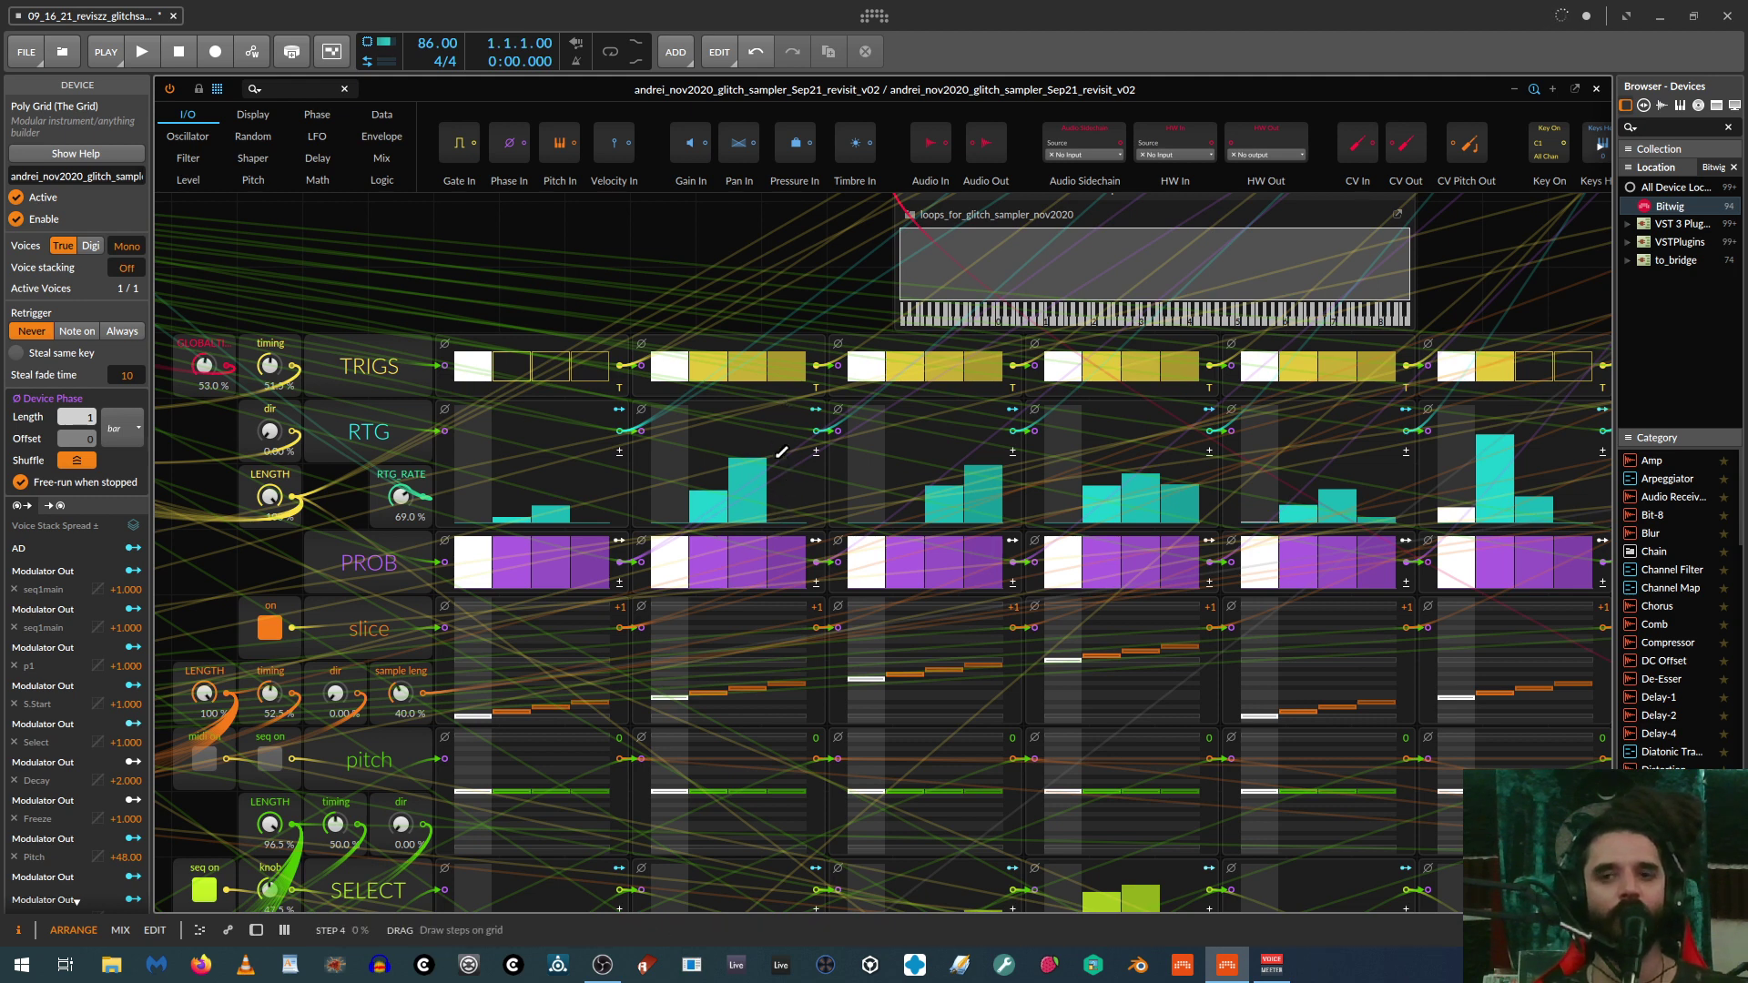
Step: Raise the fourth step of the second RTG block to 100% and lower it to near zero
{"action": "mouse_move", "coordinate": [794, 506]}
{"action": "left_mouse_down"}
{"action": "mouse_move", "coordinate": [790, 398]}
{"action": "mouse_move", "coordinate": [805, 506]}
{"action": "left_mouse_up"}
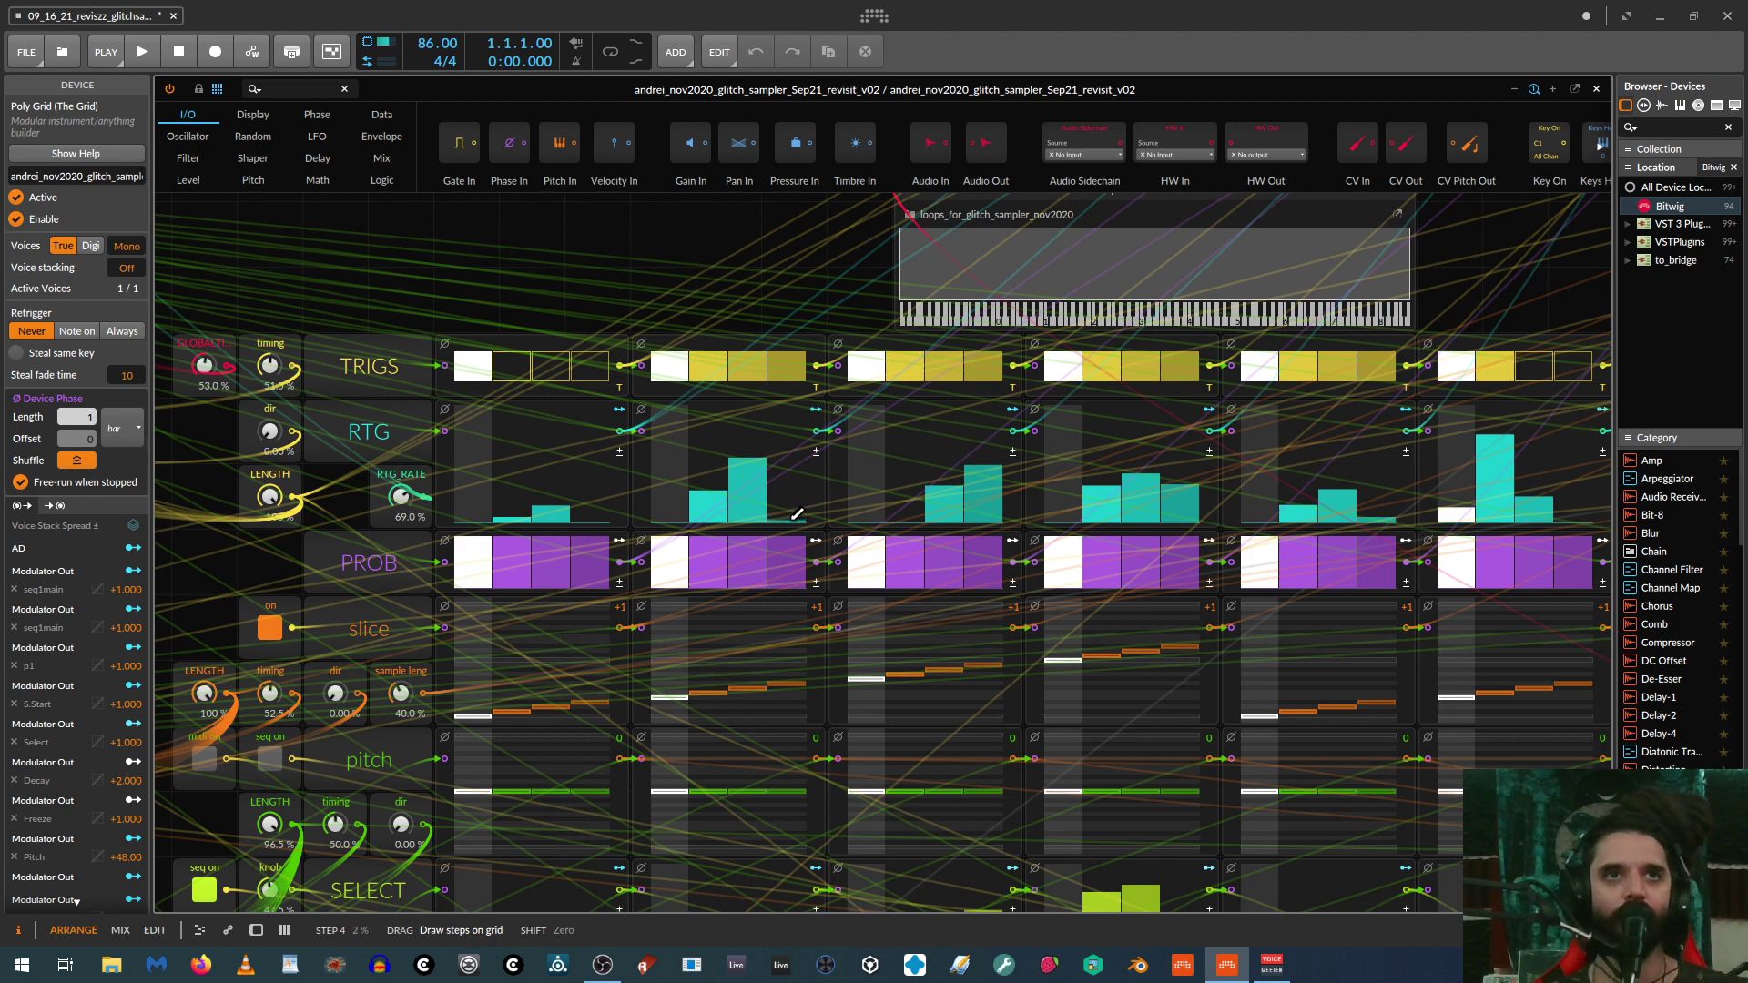
{"action": "left_click_drag", "start_coordinate": [797, 514], "coordinate": [782, 392]}
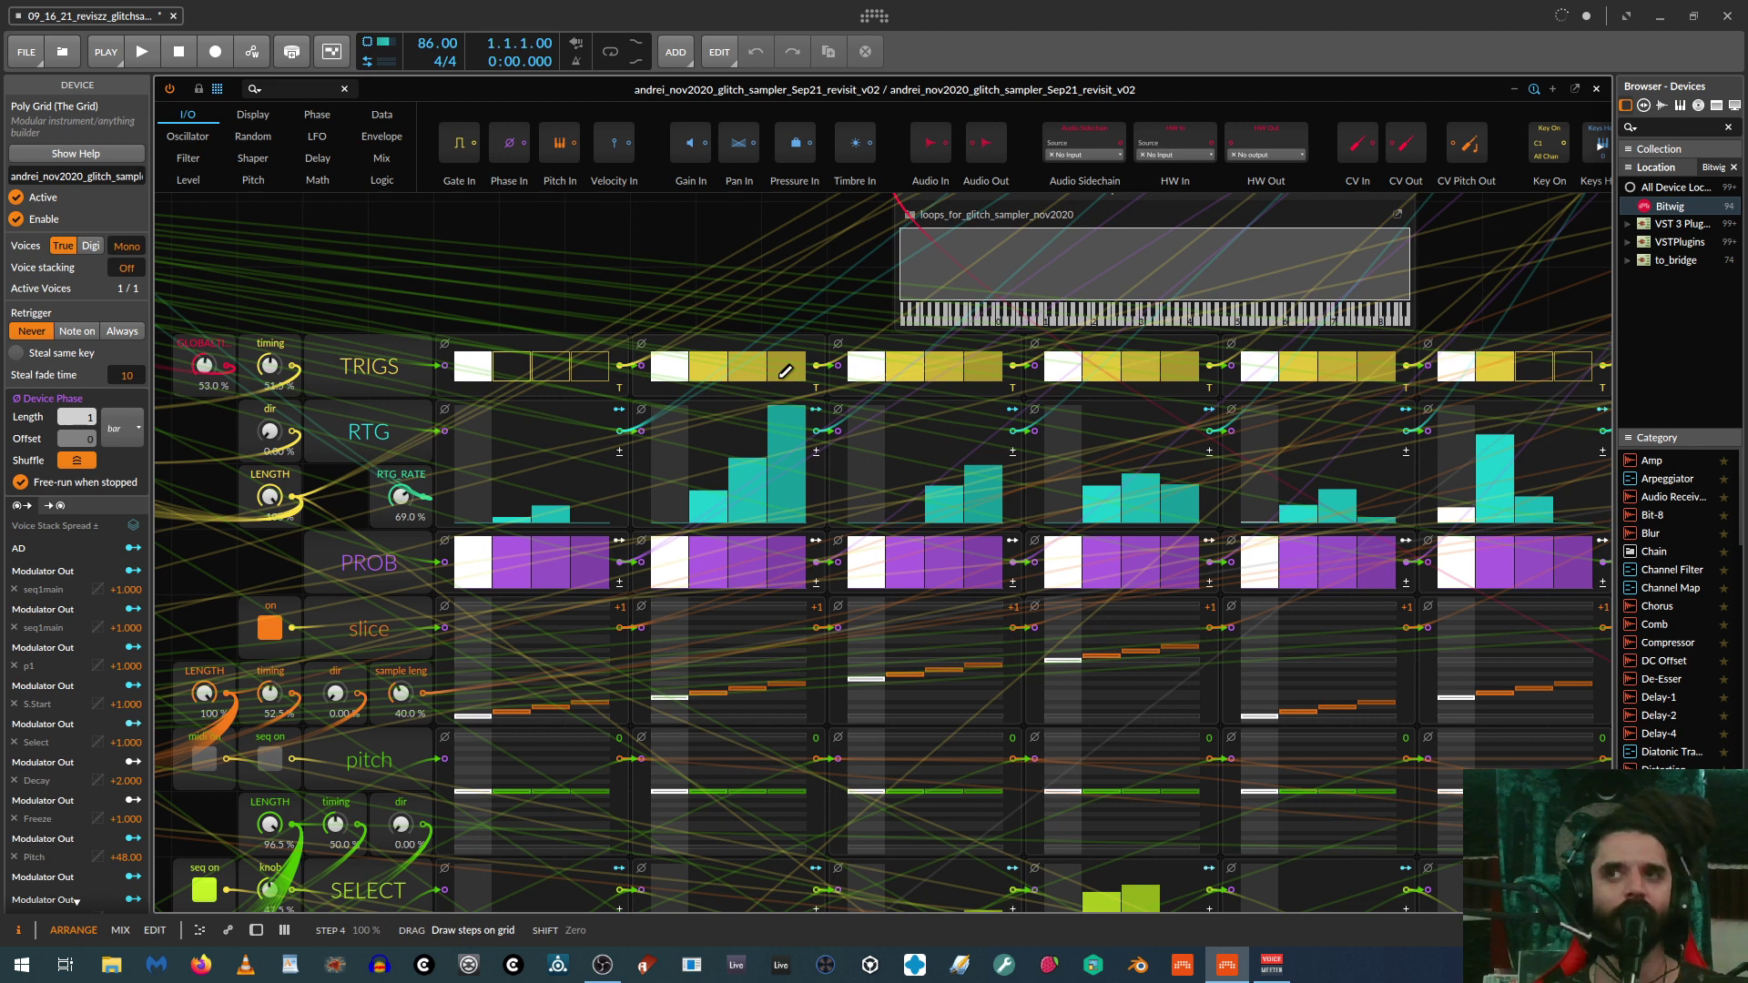
{"action": "mouse_move", "coordinate": [784, 375]}
{"action": "left_mouse_down"}
{"action": "mouse_move", "coordinate": [789, 527]}
{"action": "mouse_move", "coordinate": [790, 355]}
{"action": "mouse_move", "coordinate": [805, 526]}
{"action": "mouse_move", "coordinate": [803, 508]}
{"action": "mouse_move", "coordinate": [790, 519]}
{"action": "left_mouse_up"}
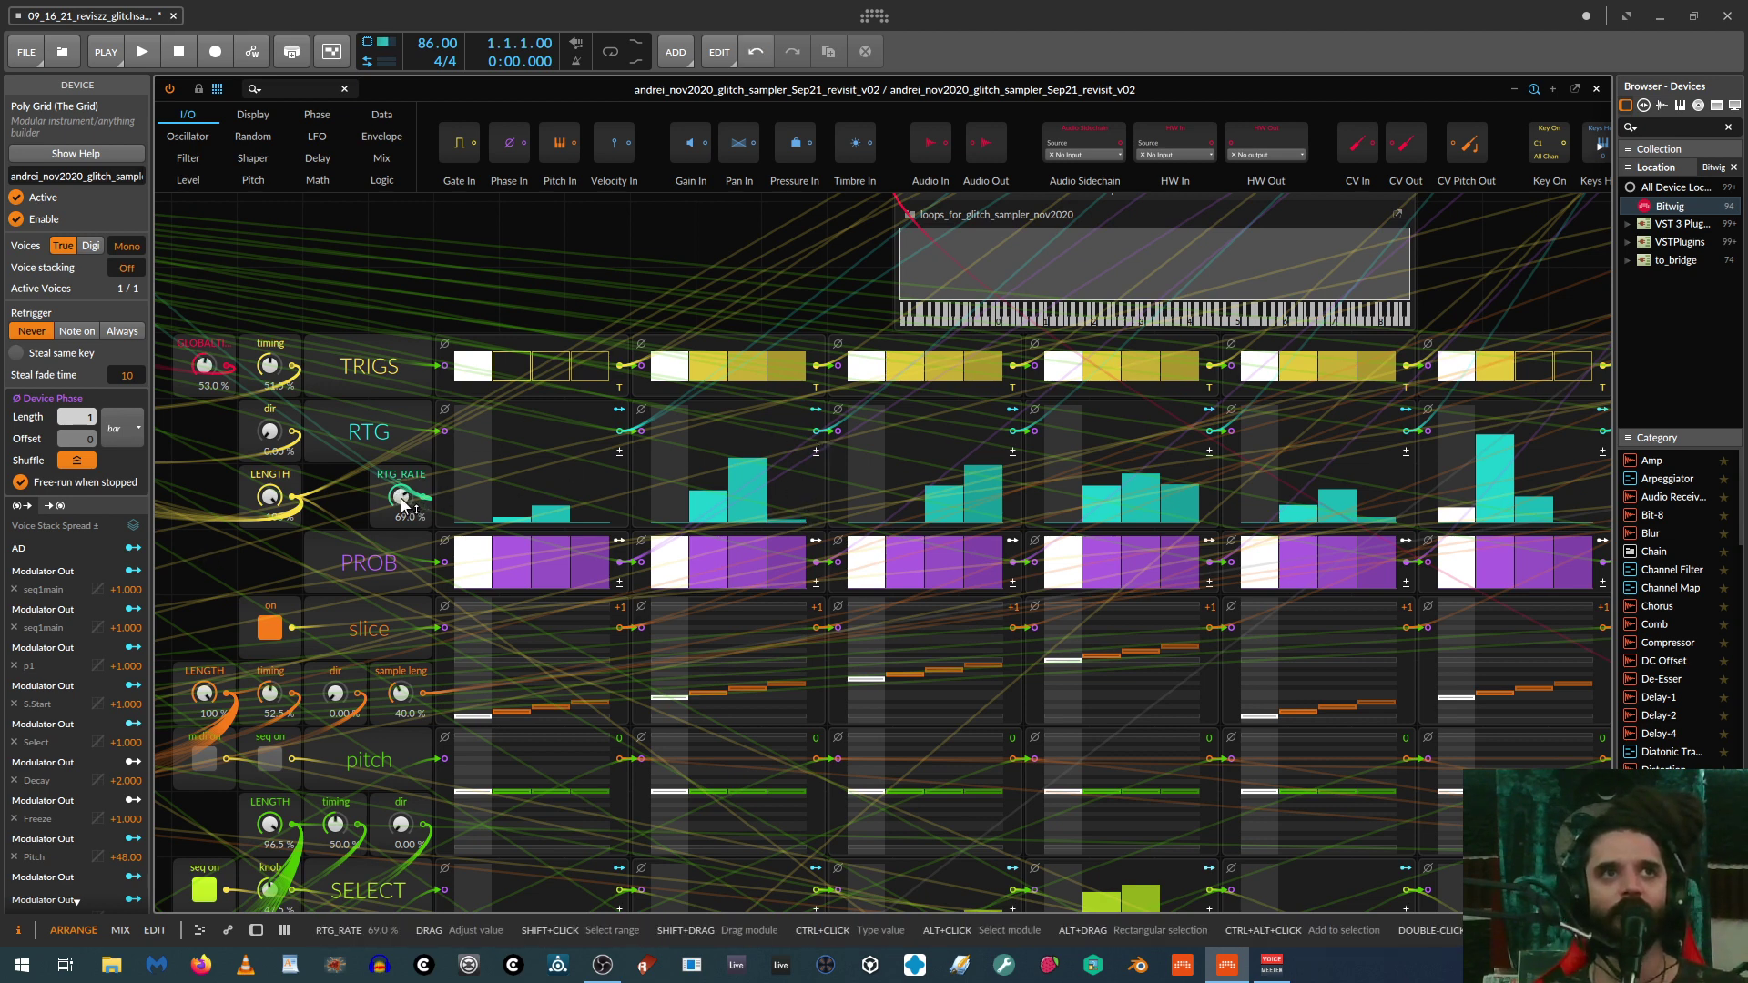
Step: Raise the steps in the second and third RTG blocks, and try RTG_RATE at 0% before setting it to 100%
{"action": "mouse_move", "coordinate": [659, 497]}
{"action": "left_mouse_down"}
{"action": "mouse_move", "coordinate": [810, 469]}
{"action": "mouse_move", "coordinate": [835, 486]}
{"action": "mouse_move", "coordinate": [865, 444]}
{"action": "mouse_move", "coordinate": [987, 424]}
{"action": "left_mouse_up"}
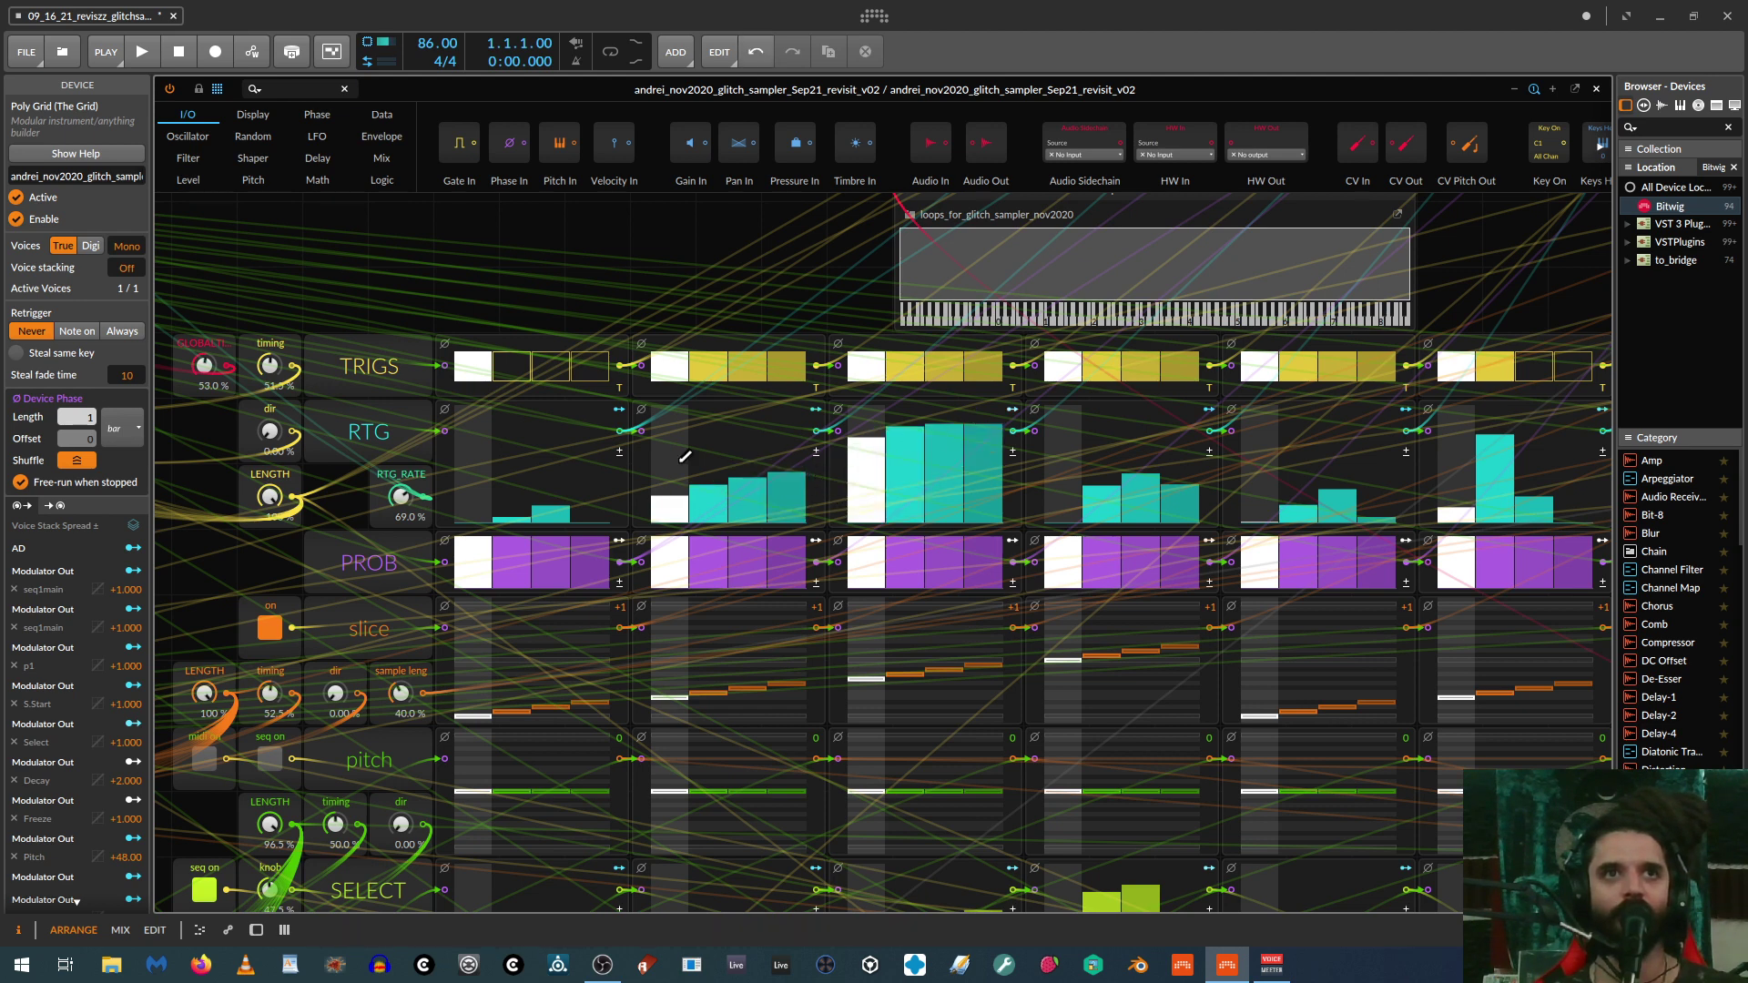
{"action": "left_click_drag", "start_coordinate": [401, 497], "coordinate": [401, 523]}
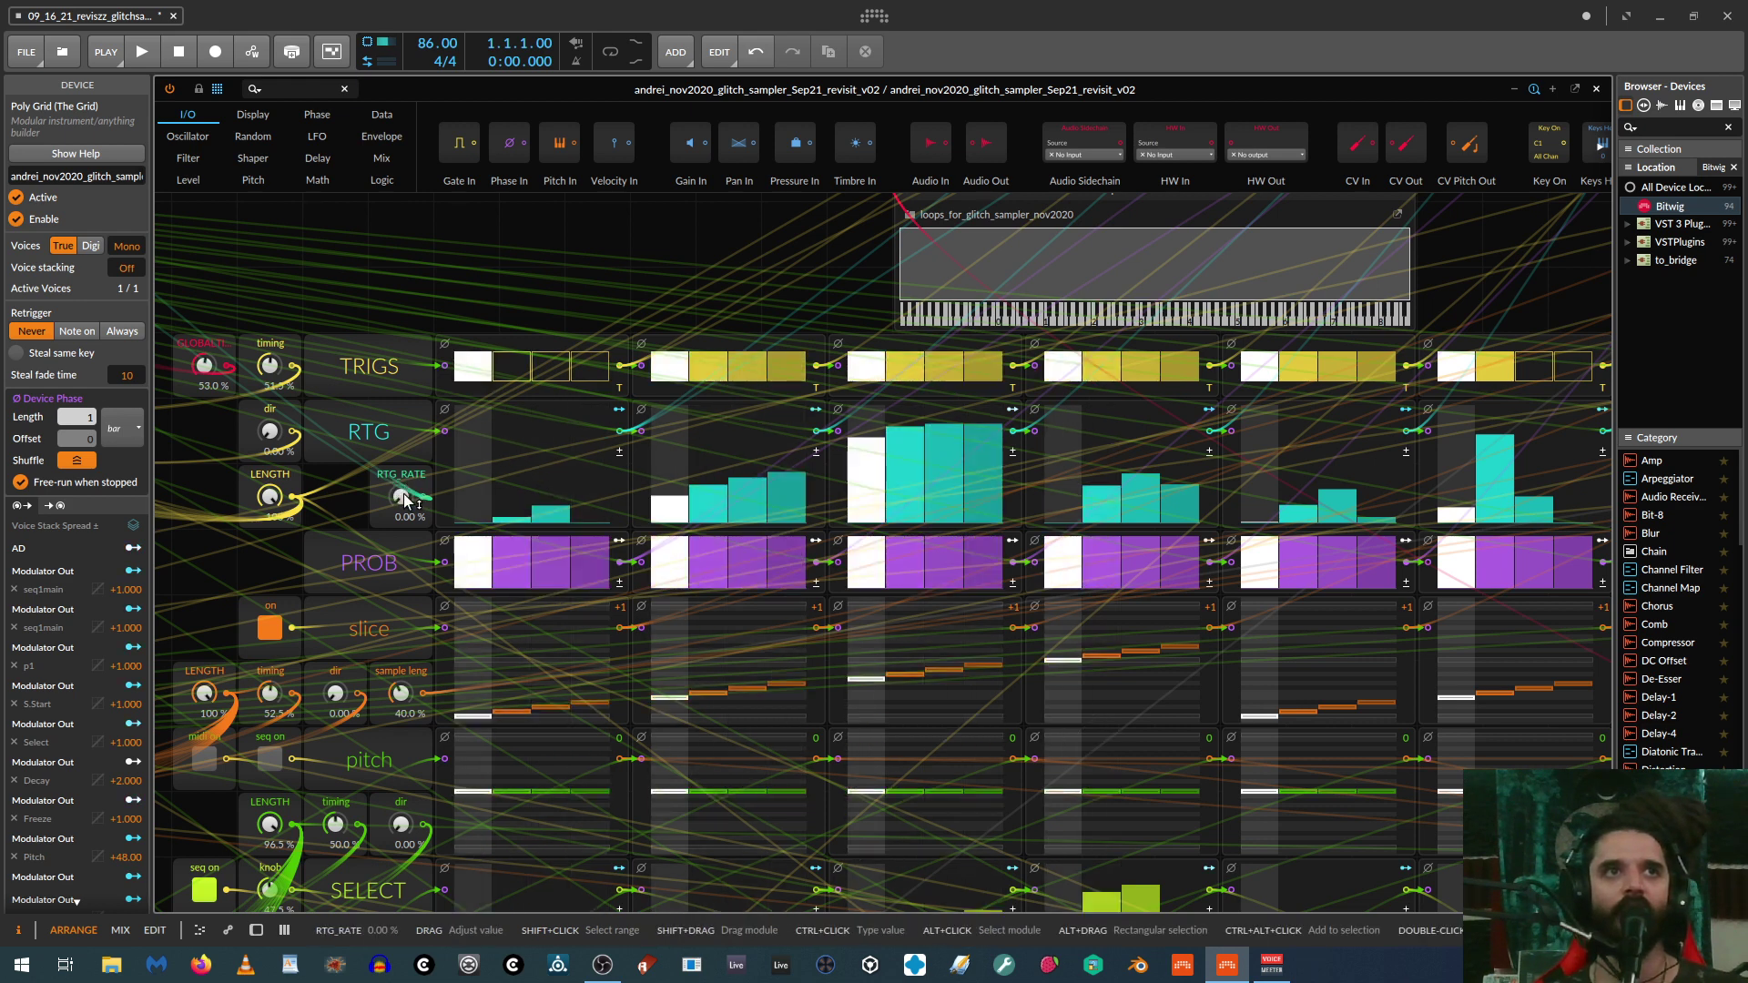
{"action": "left_click_drag", "start_coordinate": [406, 500], "coordinate": [406, 442]}
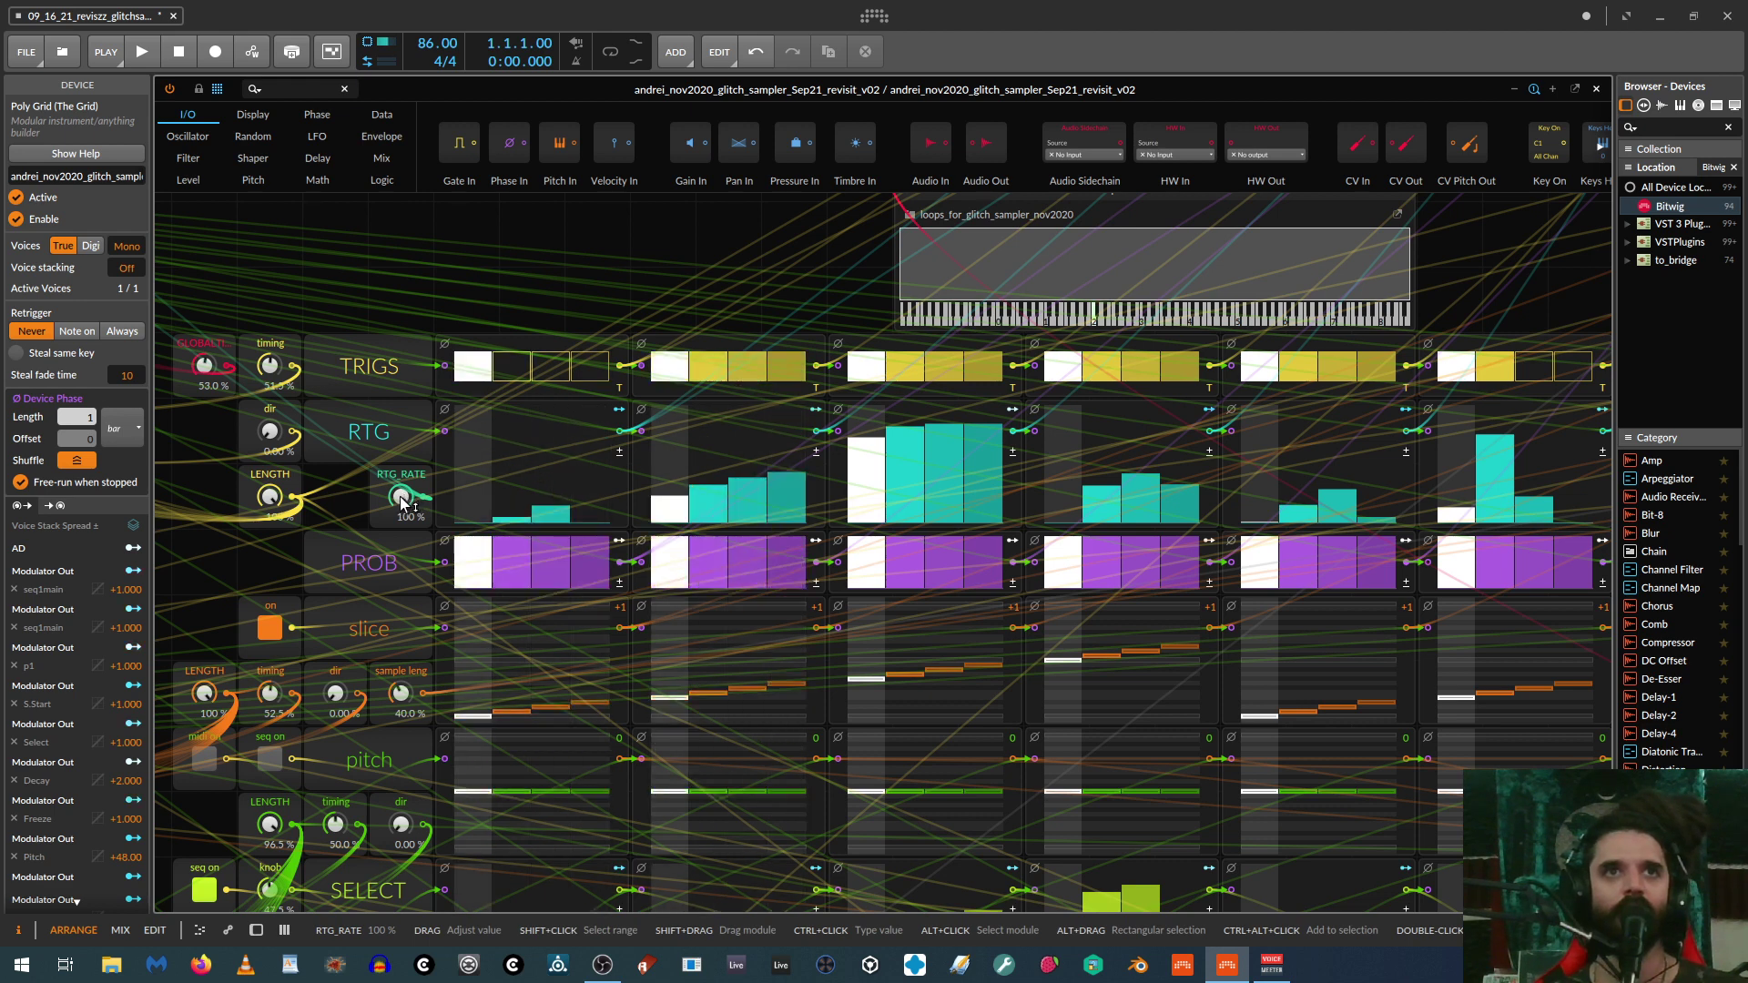
Step: Redraw the third RTG block with lower, descending steps and reshape steps two and three of the second block
{"action": "mouse_move", "coordinate": [866, 496]}
{"action": "left_mouse_down"}
{"action": "mouse_move", "coordinate": [879, 529]}
{"action": "mouse_move", "coordinate": [926, 476]}
{"action": "mouse_move", "coordinate": [987, 513]}
{"action": "left_mouse_up"}
{"action": "mouse_move", "coordinate": [705, 519]}
{"action": "left_mouse_down"}
{"action": "mouse_move", "coordinate": [756, 524]}
{"action": "mouse_move", "coordinate": [758, 489]}
{"action": "left_mouse_up"}
{"action": "left_click", "coordinate": [758, 494]}
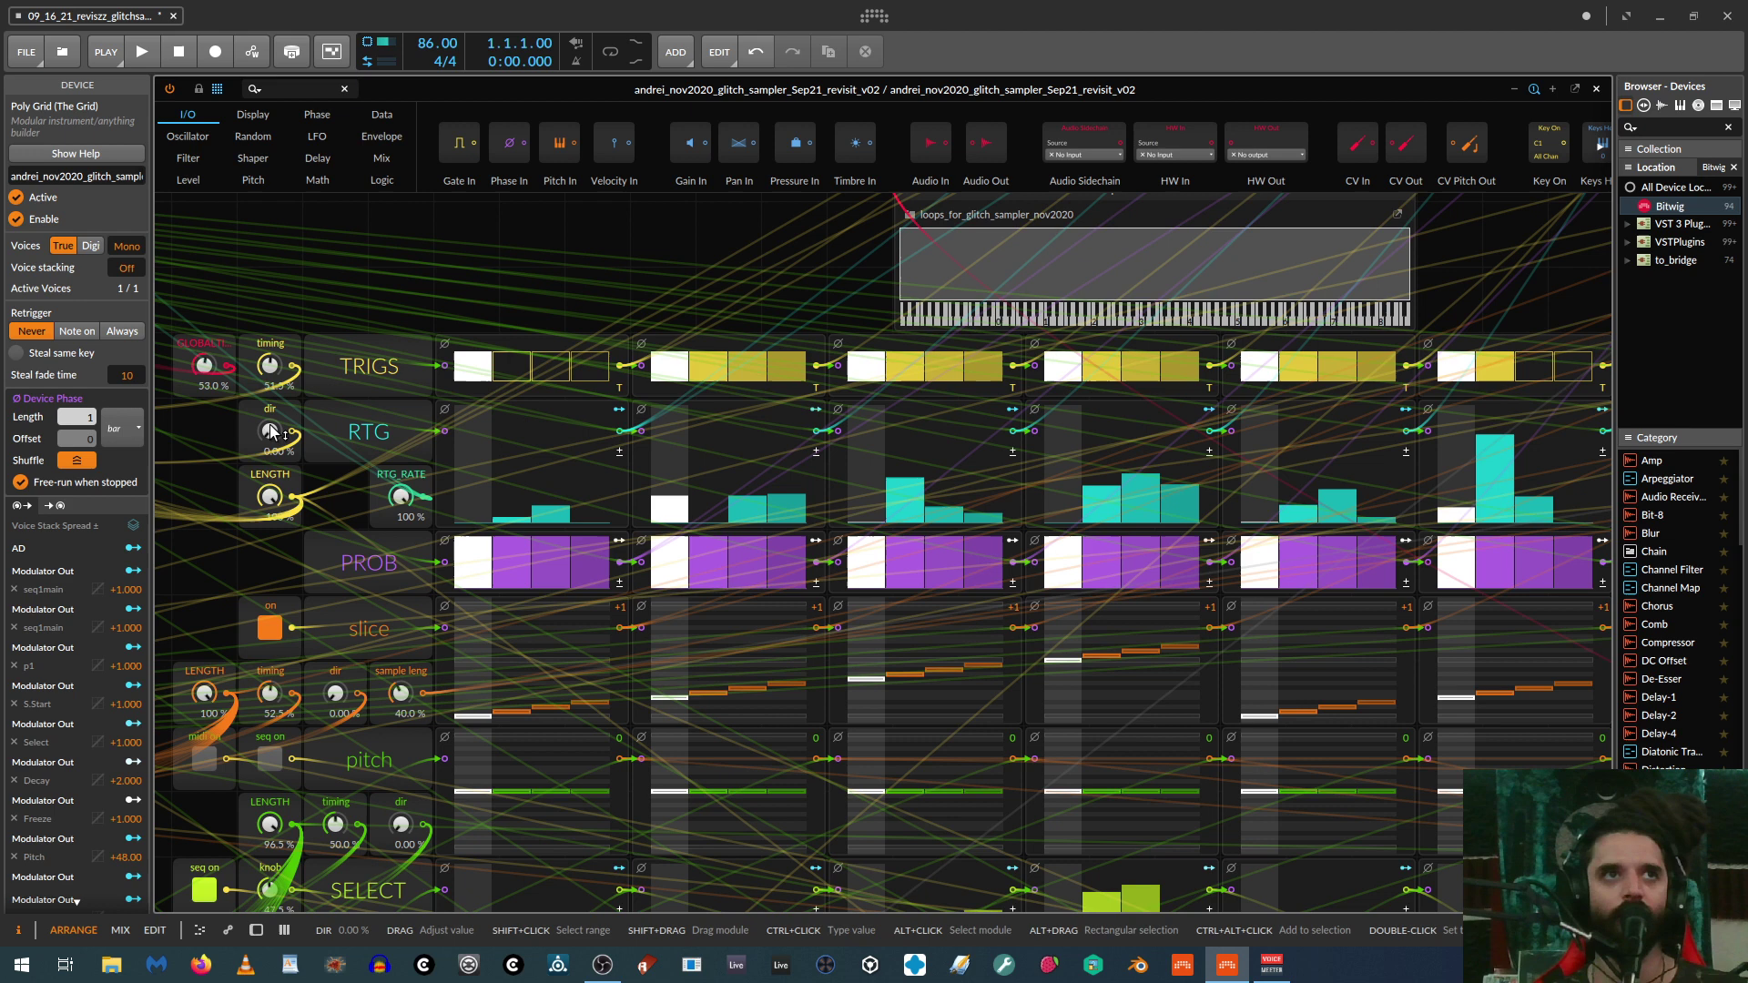
Step: Try the RTG row's direction at different values, including 54%, 70.5%, 99% and 11%
{"action": "scroll", "coordinate": [636, 243], "scroll_direction": "down", "scroll_amount": 3}
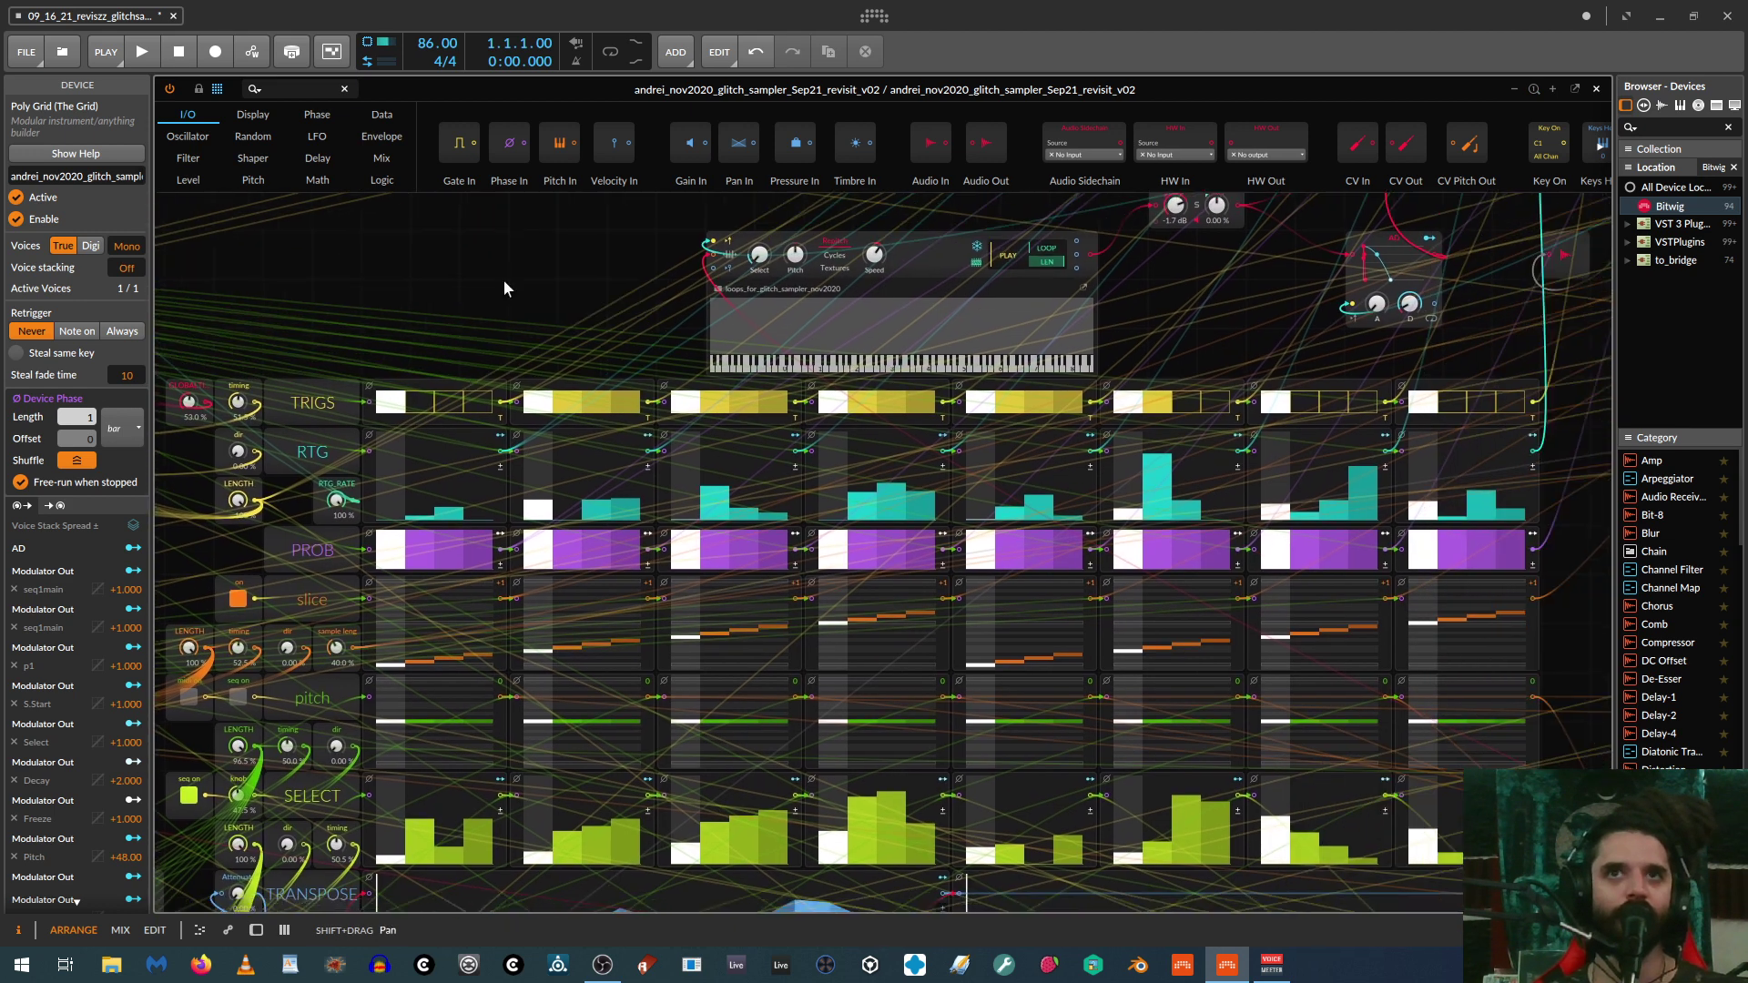
{"action": "left_click_drag", "start_coordinate": [238, 451], "coordinate": [238, 364]}
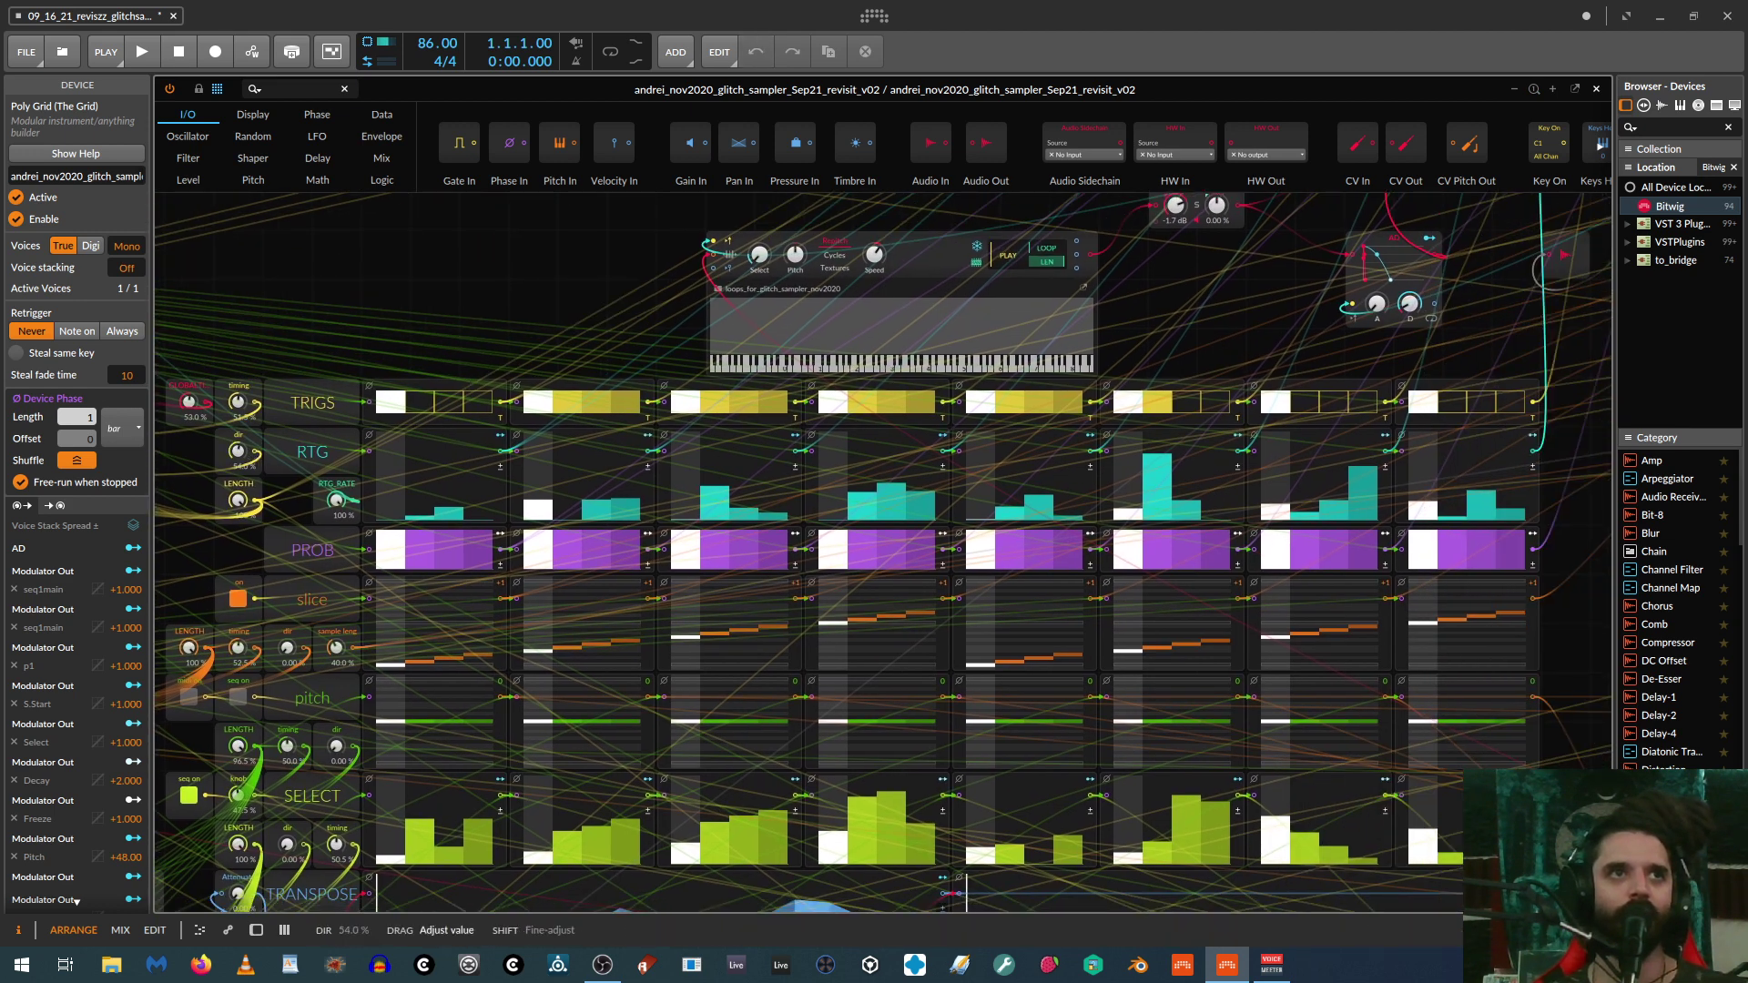
{"action": "left_click_drag", "start_coordinate": [239, 452], "coordinate": [239, 454]}
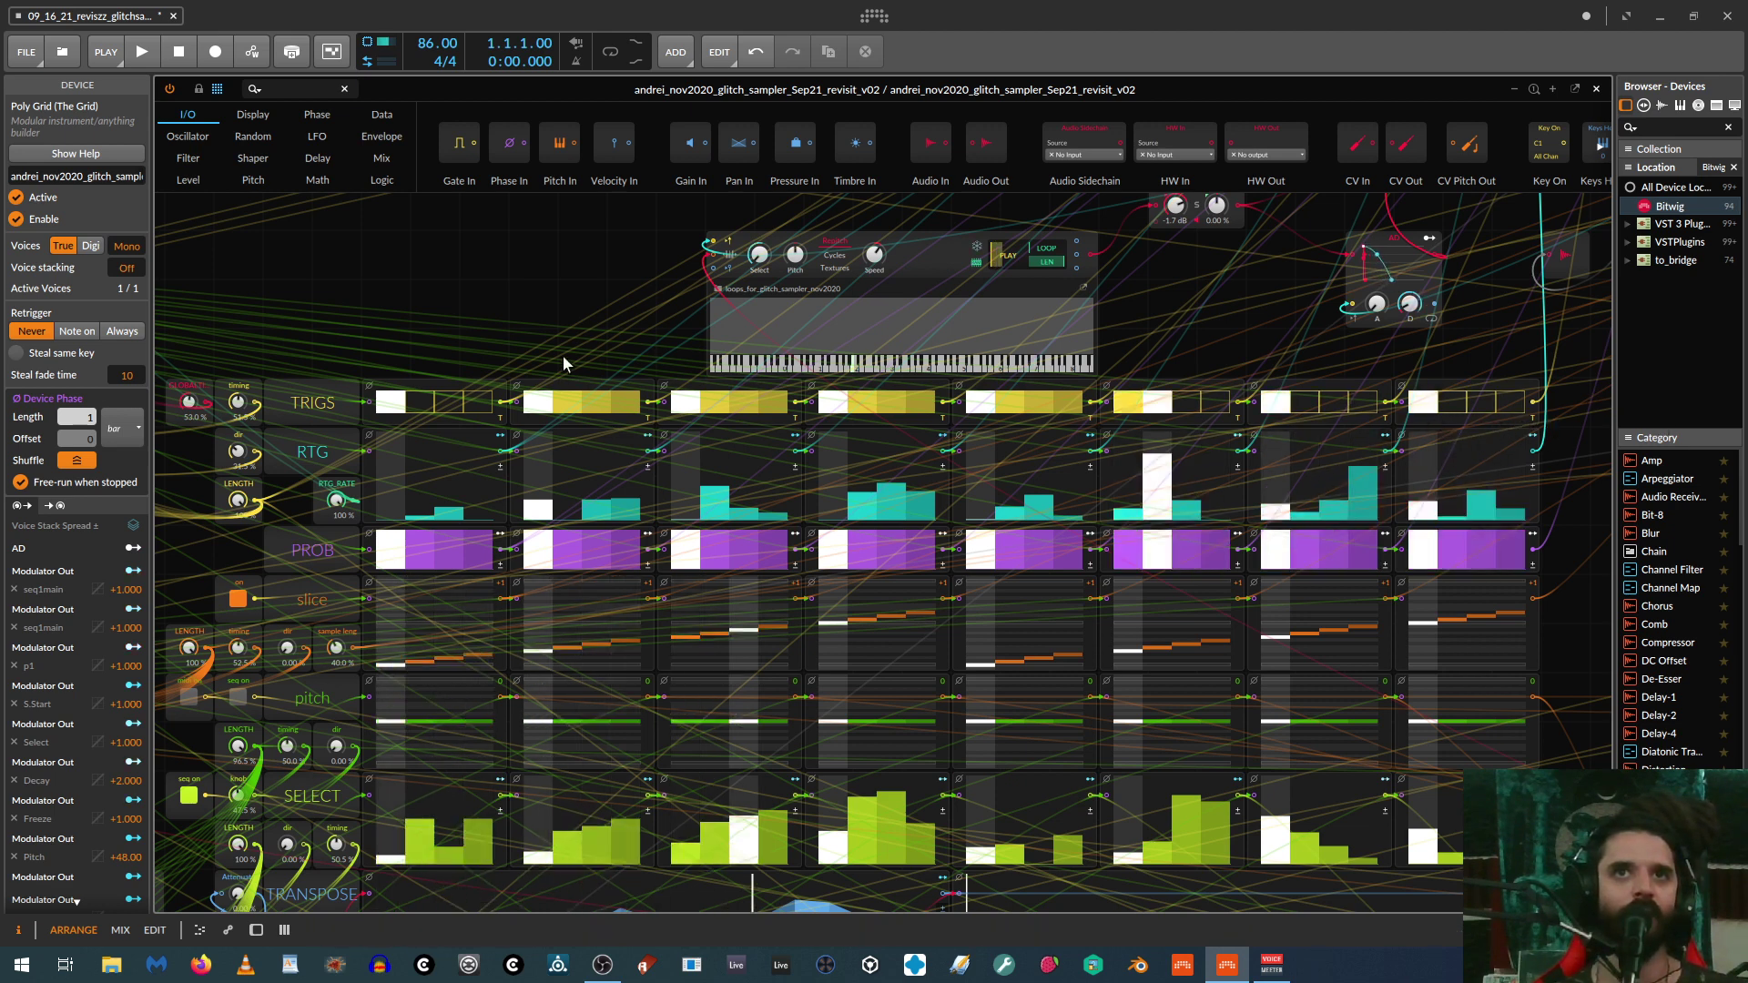
{"action": "left_click_drag", "start_coordinate": [238, 452], "coordinate": [238, 380]}
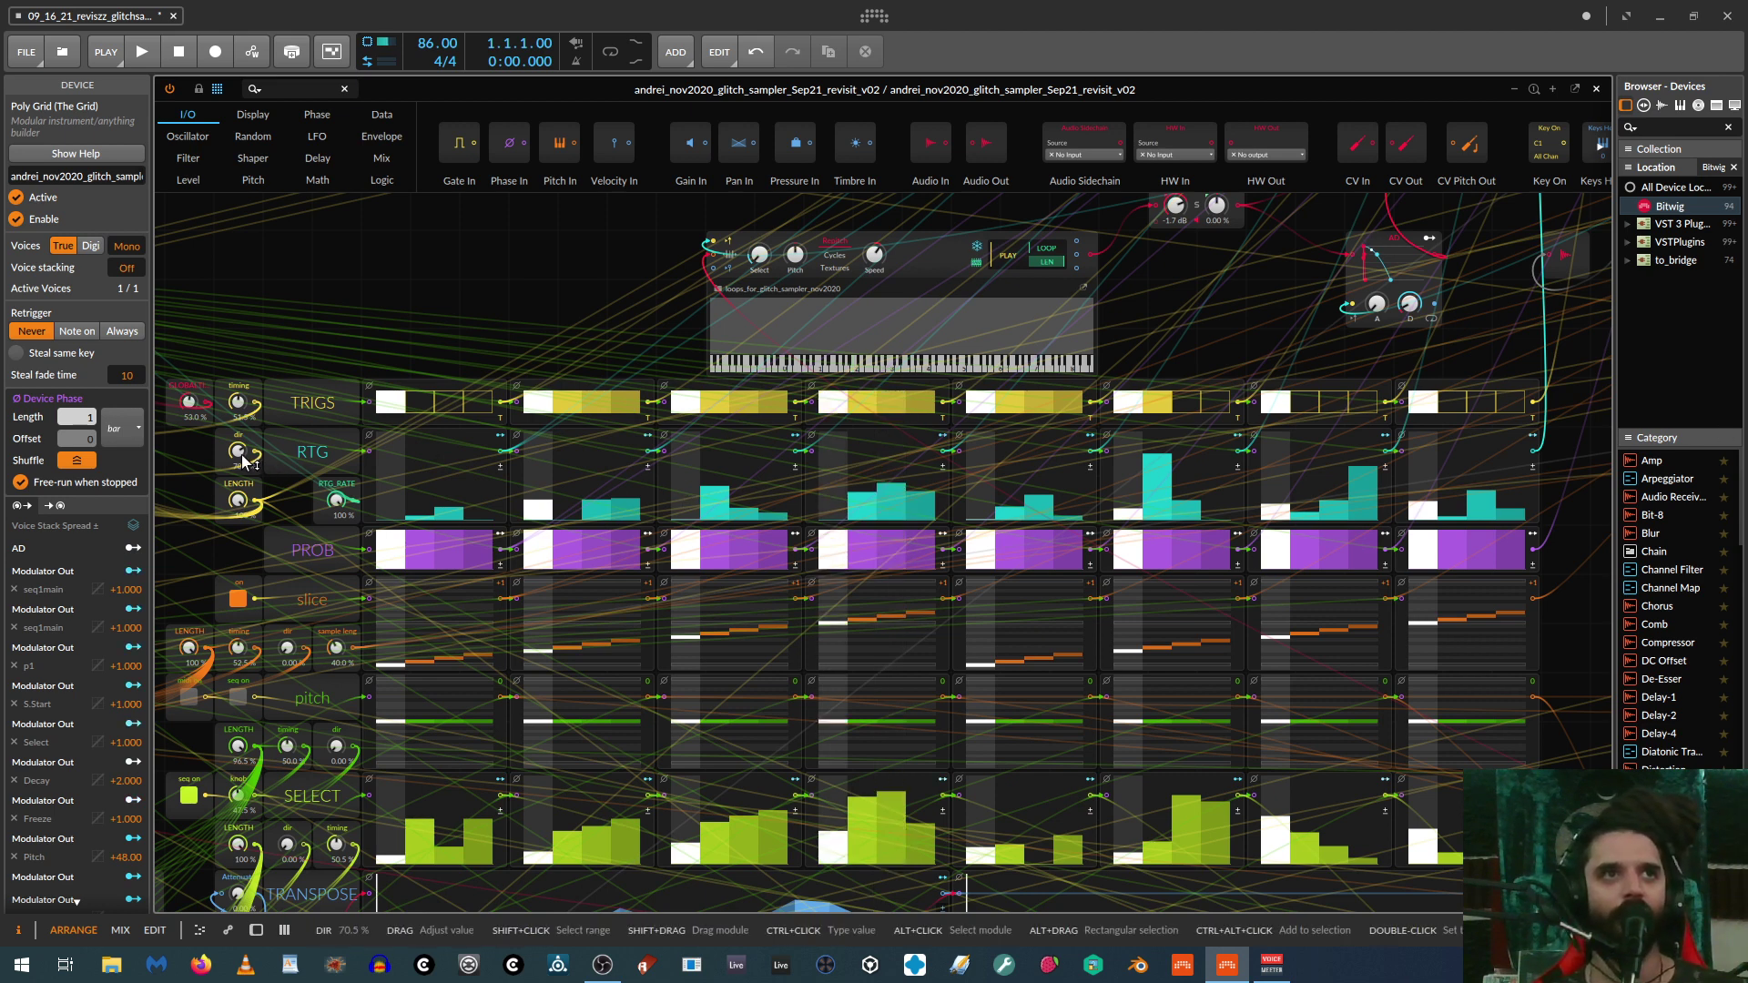
{"action": "left_click_drag", "start_coordinate": [236, 457], "coordinate": [235, 429]}
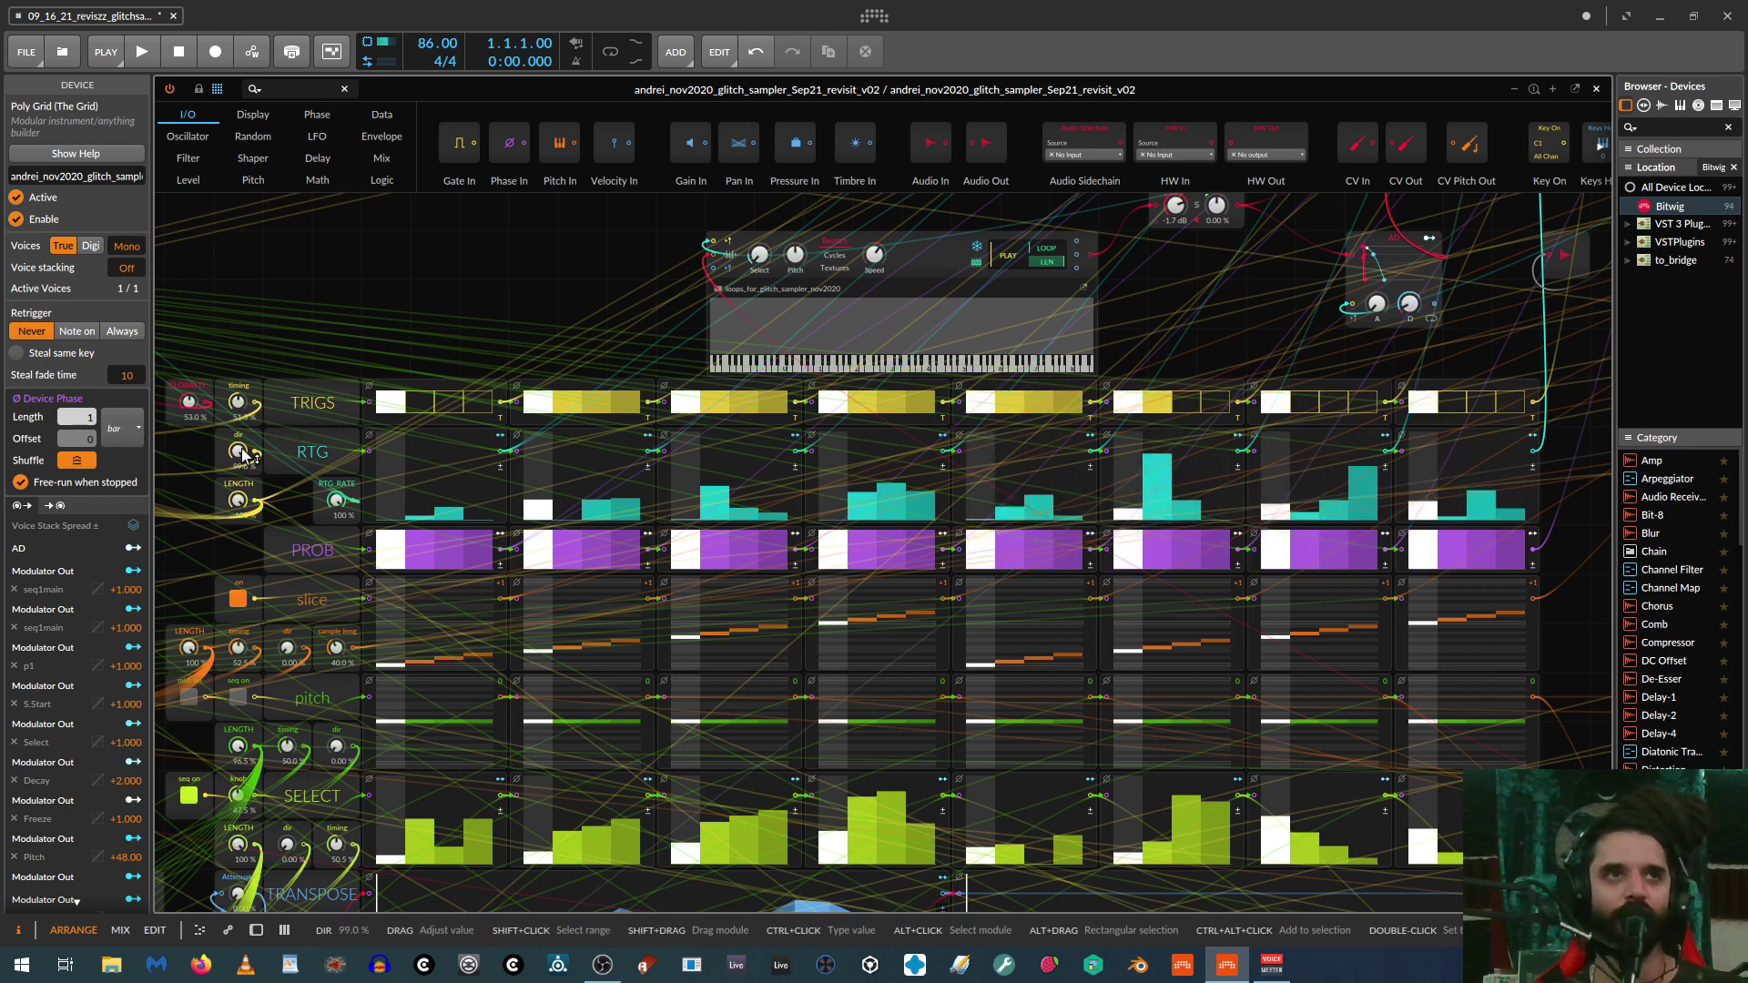
{"action": "left_click_drag", "start_coordinate": [243, 455], "coordinate": [243, 492]}
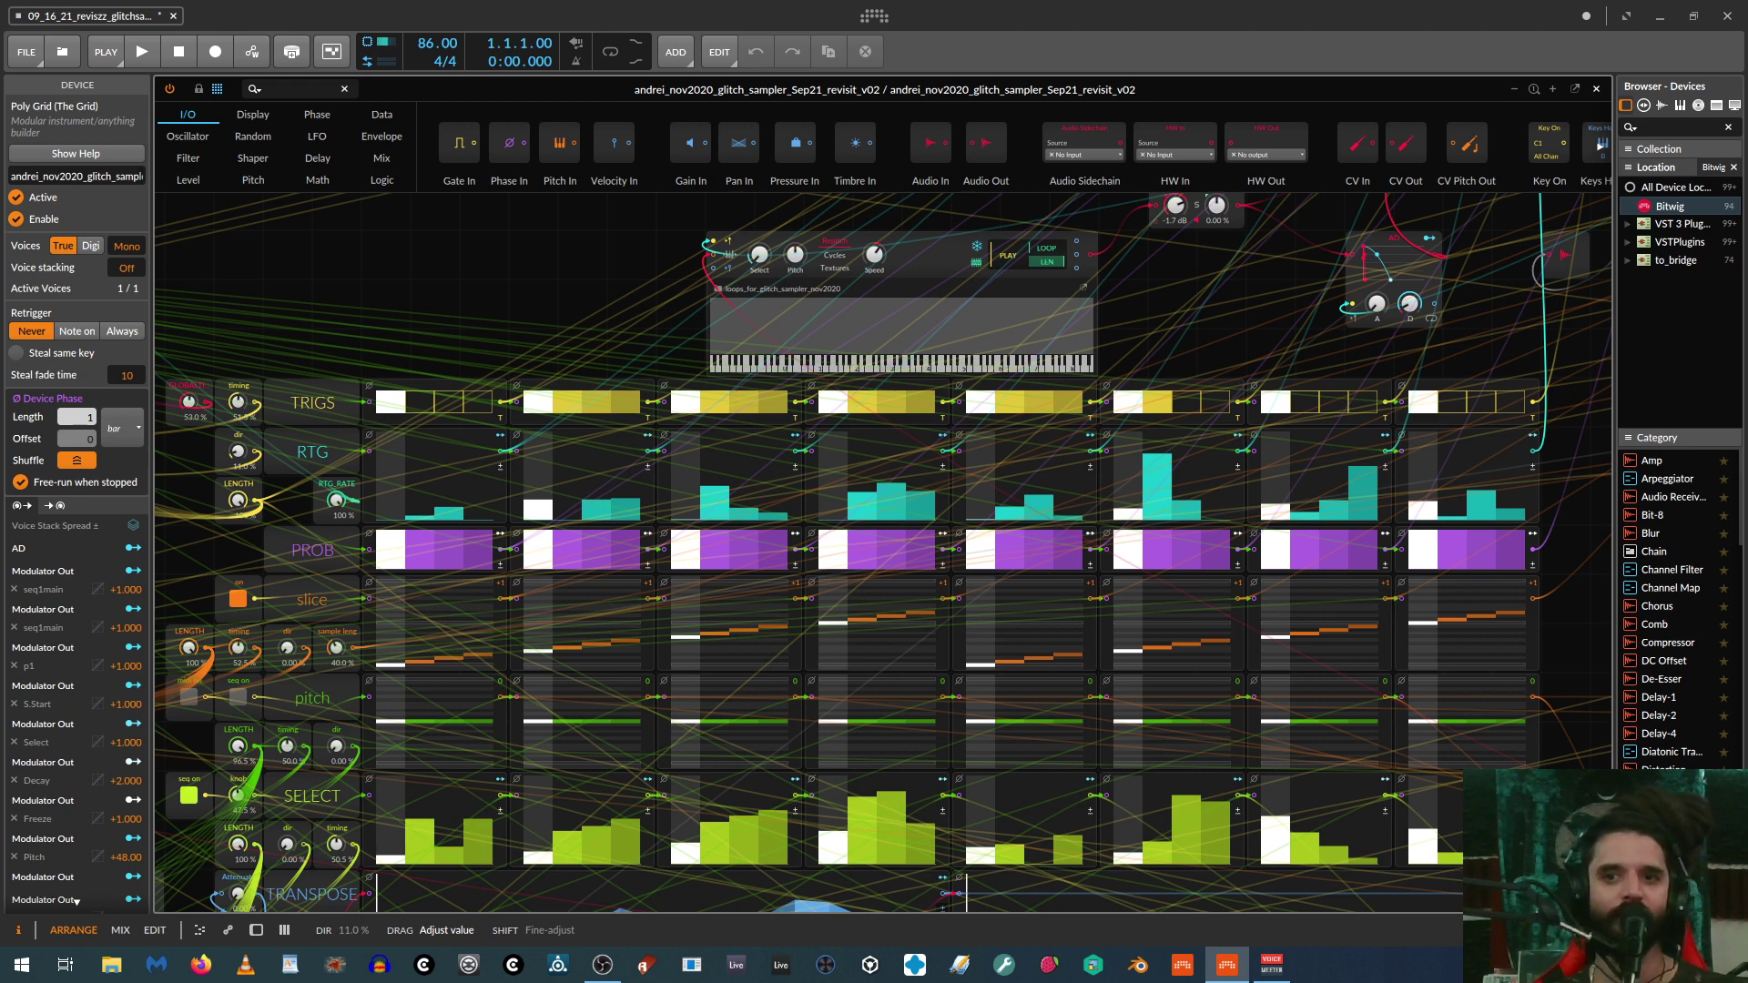
{"action": "left_click_drag", "start_coordinate": [238, 452], "coordinate": [250, 458]}
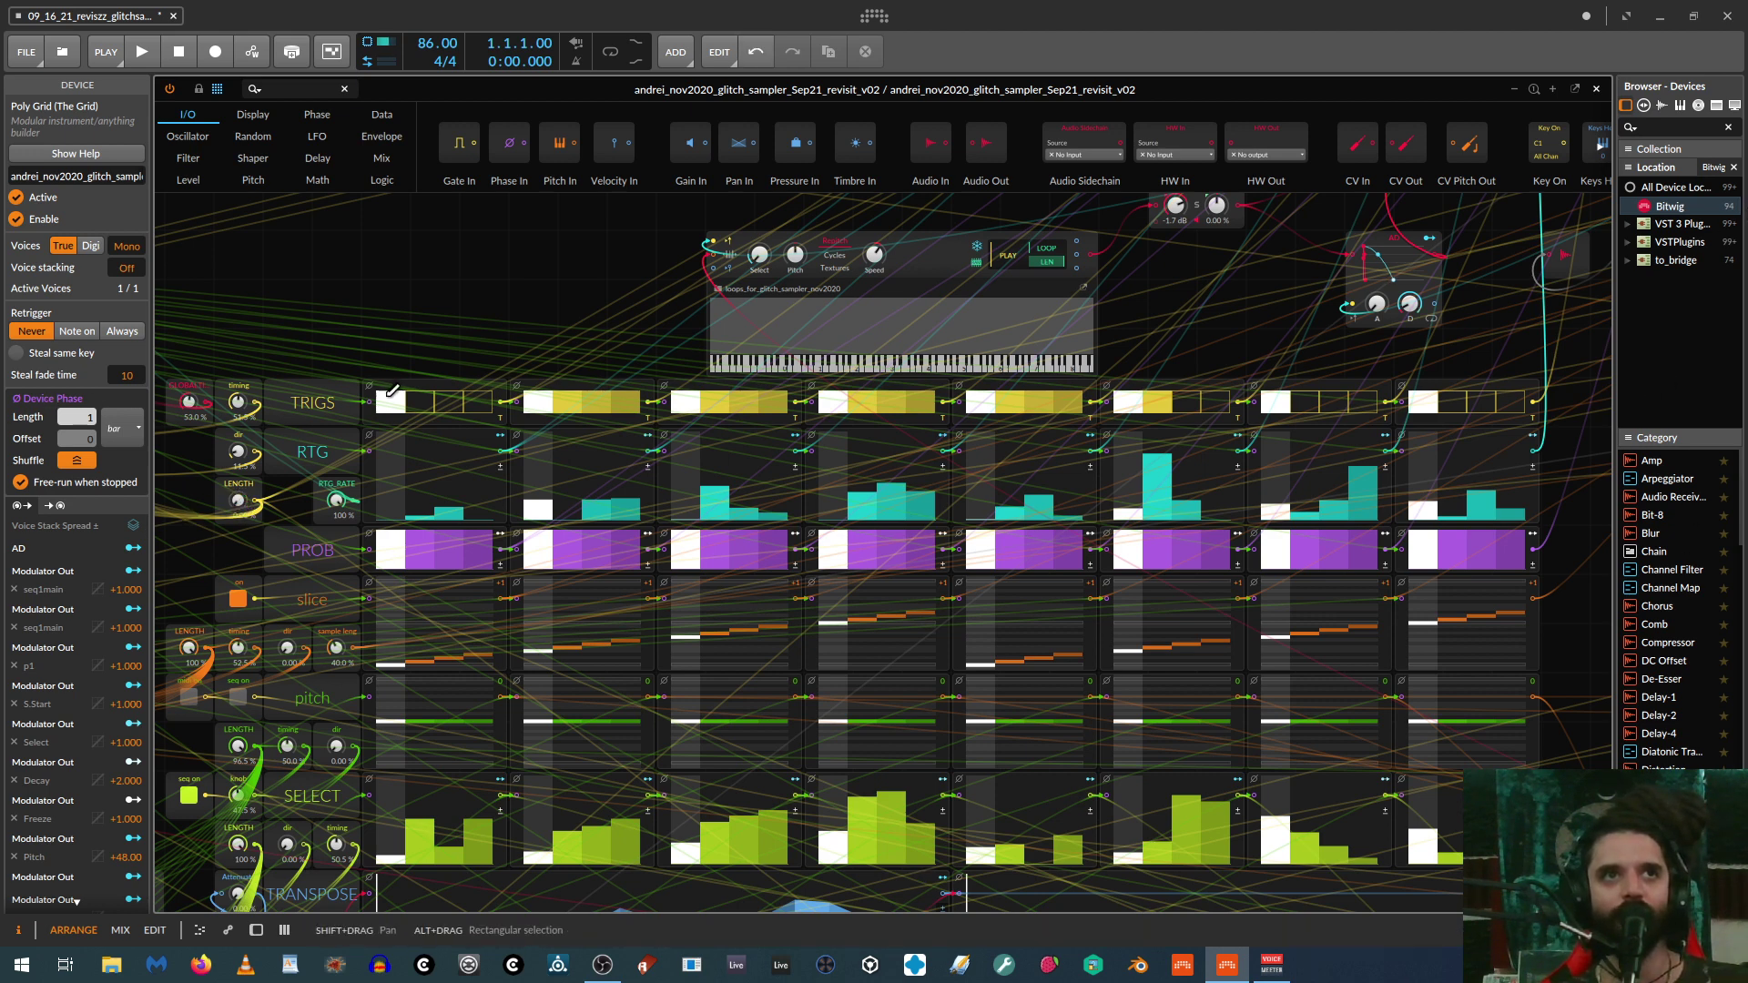
Step: Redraw the first RTG block as a rising pattern from the second to the fourth step, and adjust the row's length
{"action": "mouse_move", "coordinate": [436, 481]}
{"action": "left_mouse_down"}
{"action": "mouse_move", "coordinate": [480, 424]}
{"action": "mouse_move", "coordinate": [420, 511]}
{"action": "left_mouse_up"}
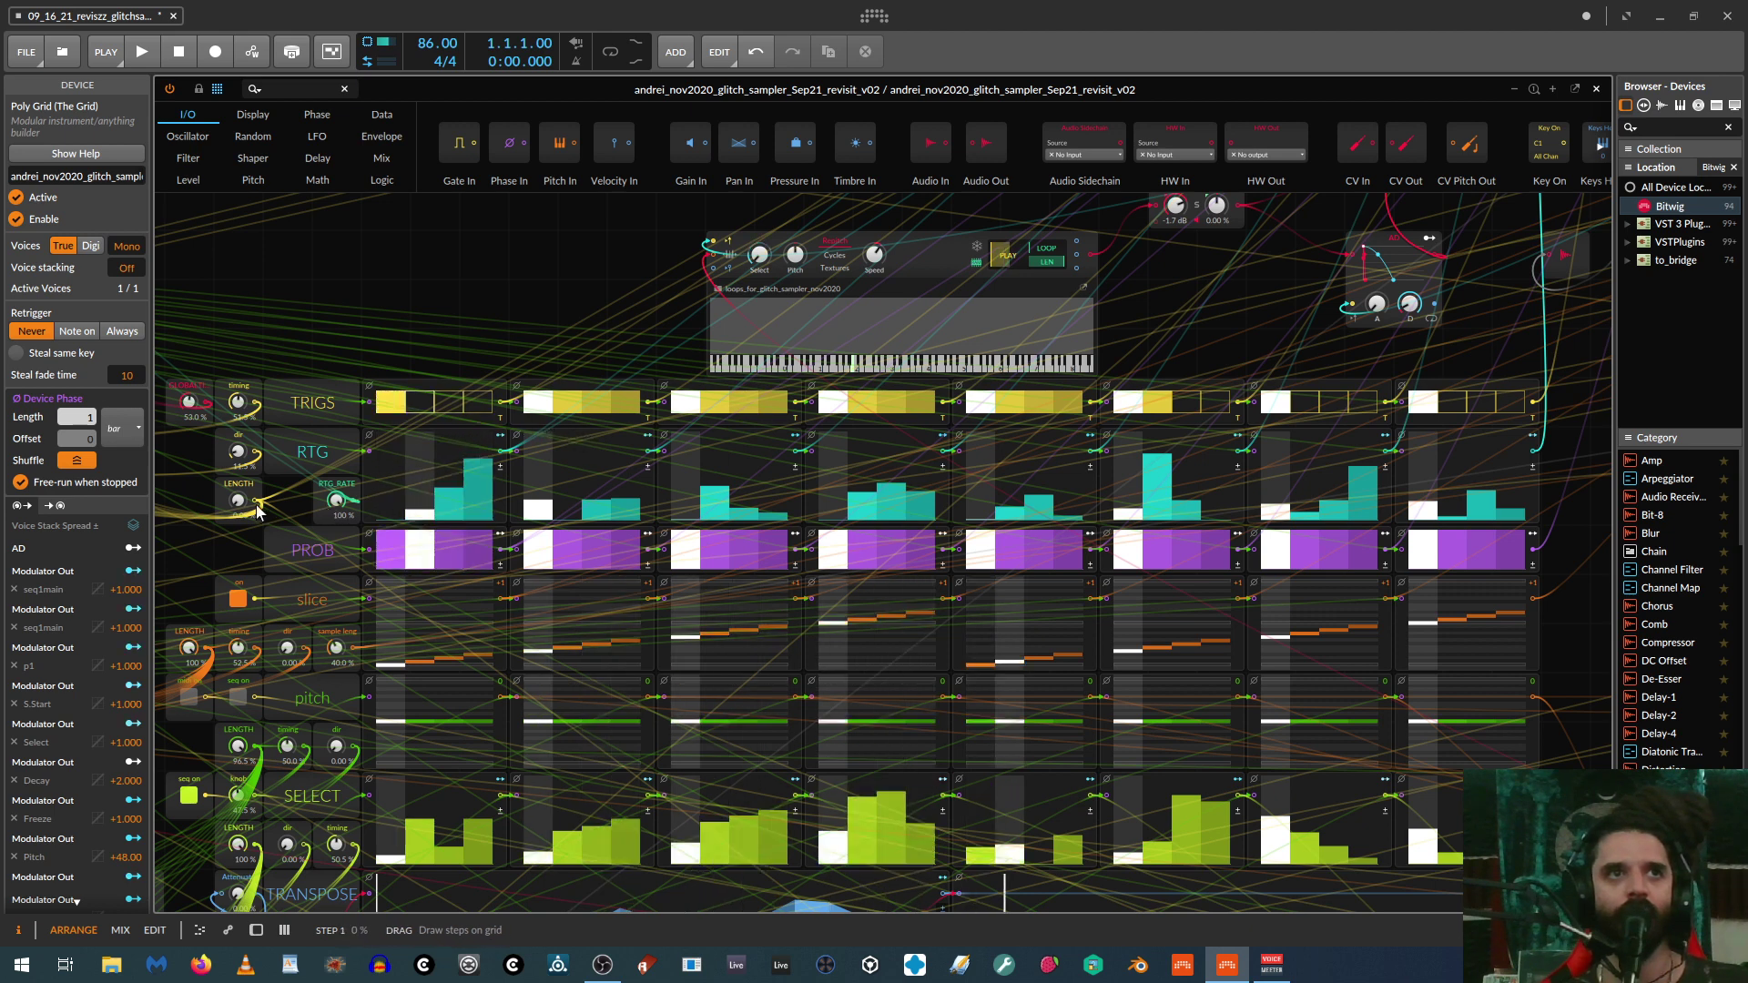
{"action": "left_click_drag", "start_coordinate": [240, 505], "coordinate": [241, 476]}
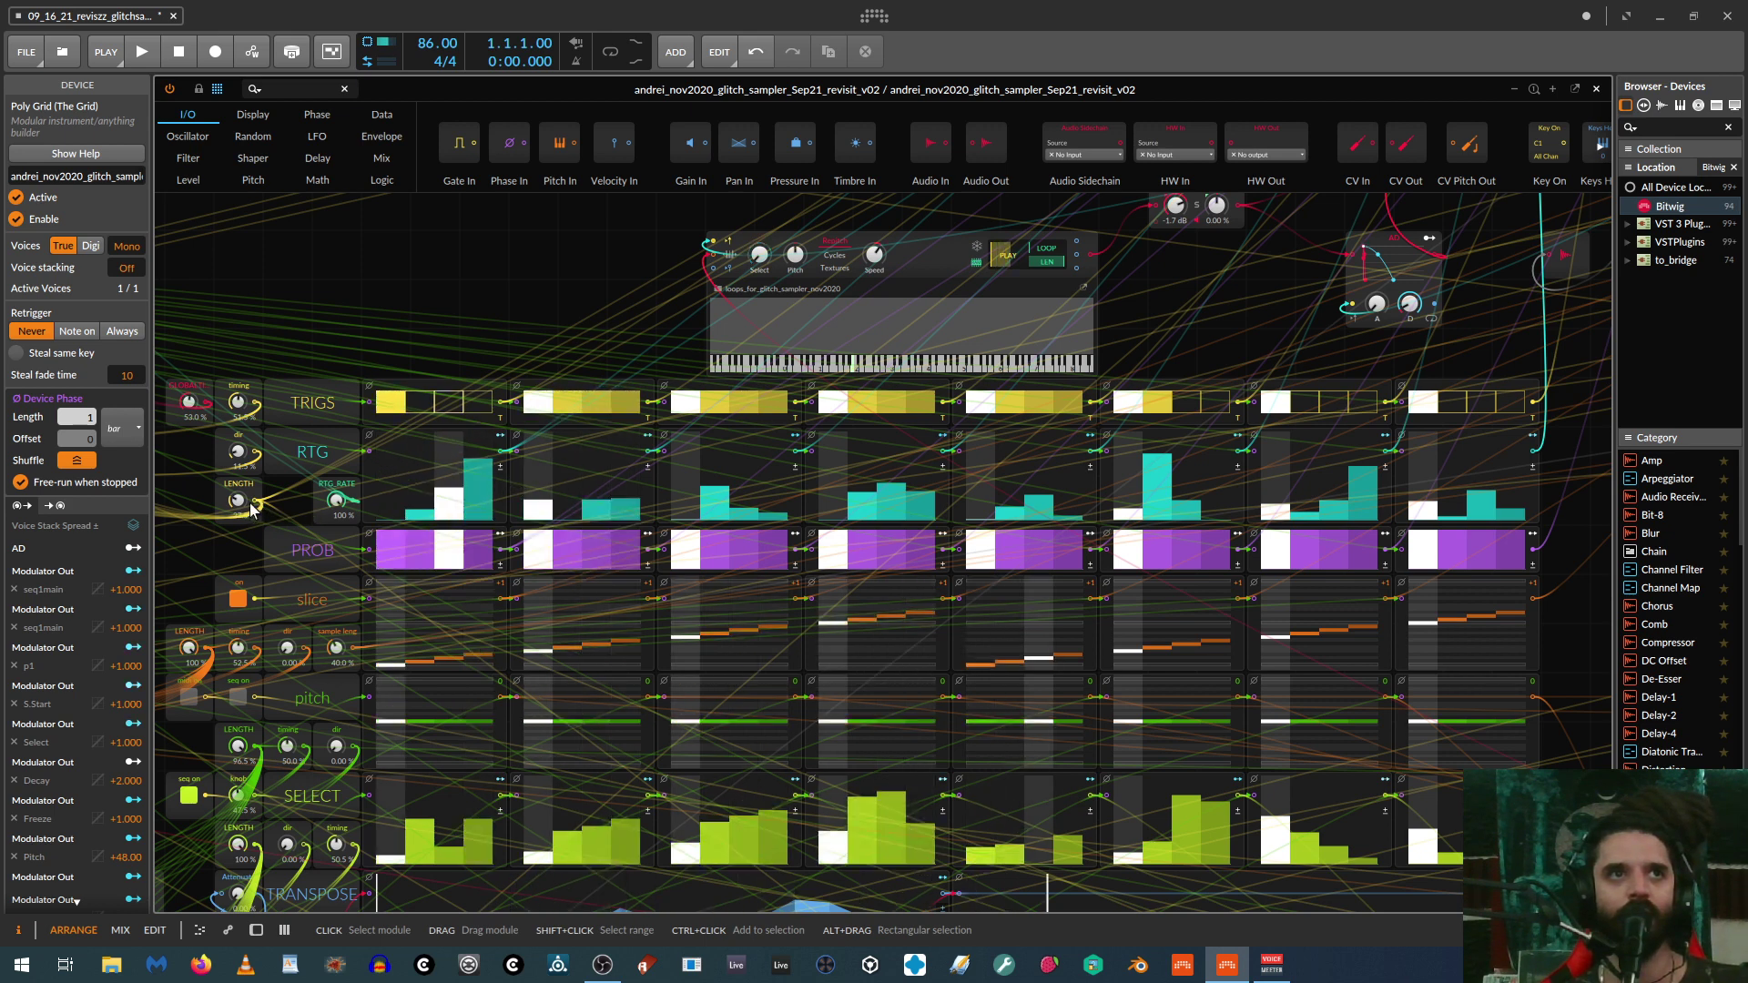
{"action": "left_click_drag", "start_coordinate": [237, 497], "coordinate": [237, 501]}
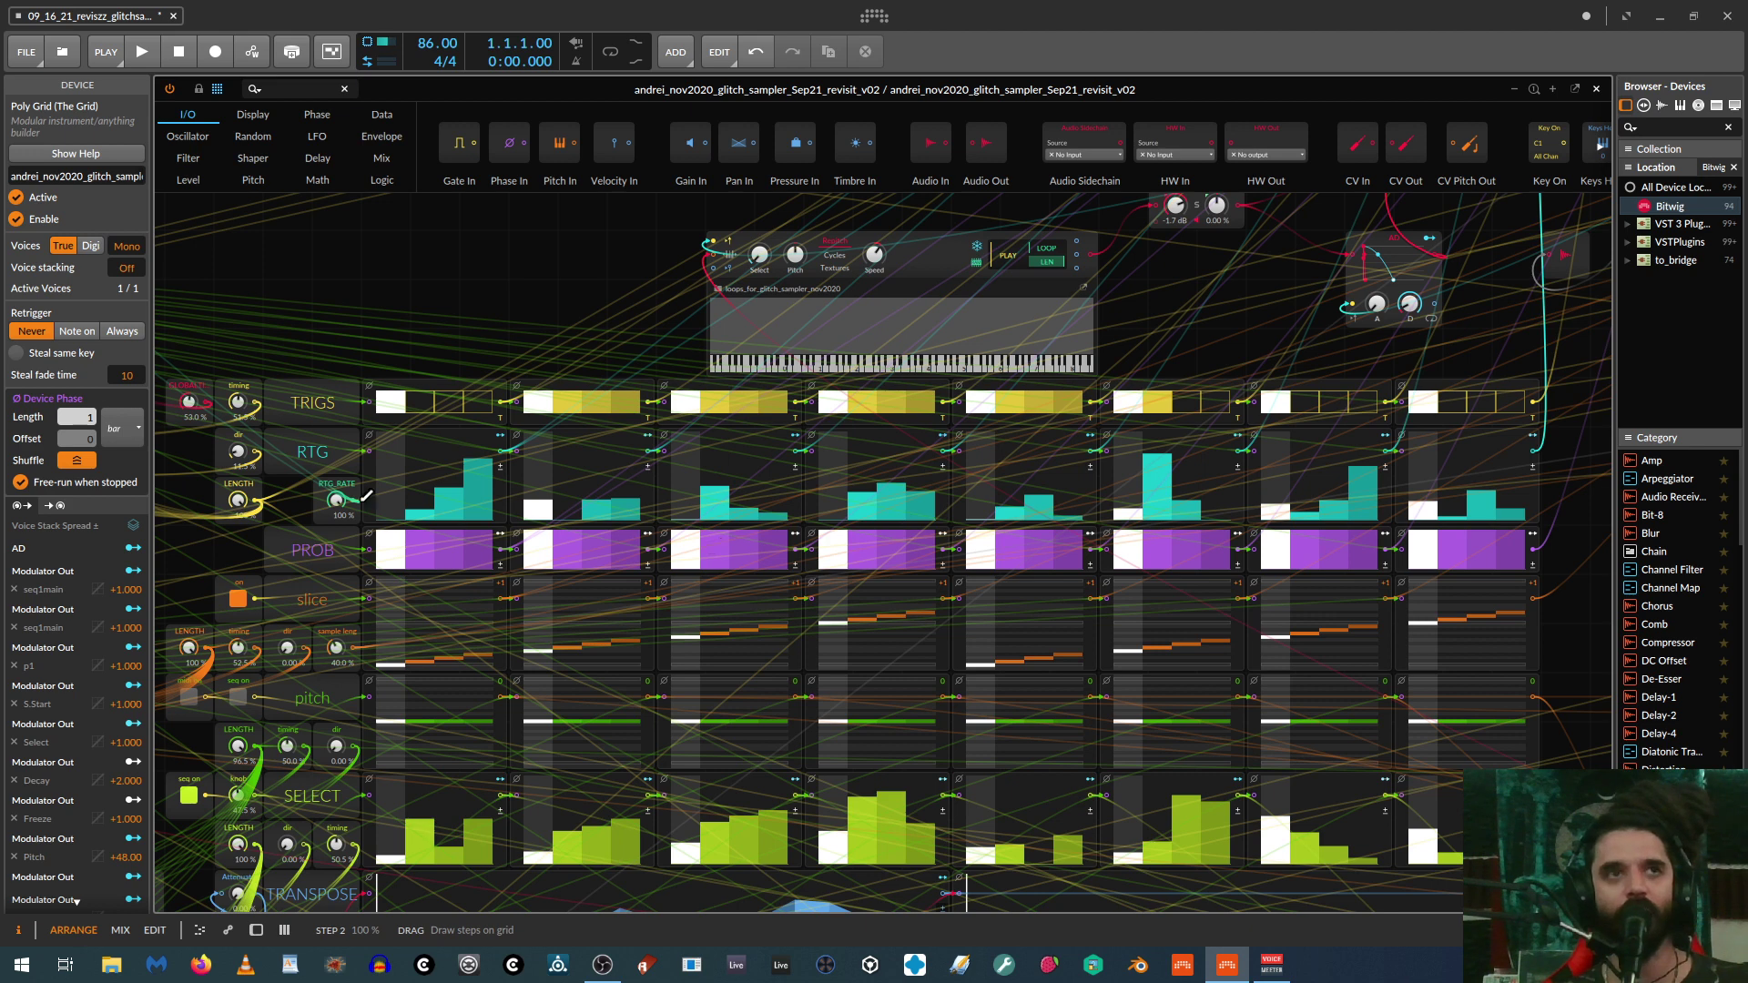
{"action": "scroll", "coordinate": [350, 379], "scroll_direction": "down", "scroll_amount": 1}
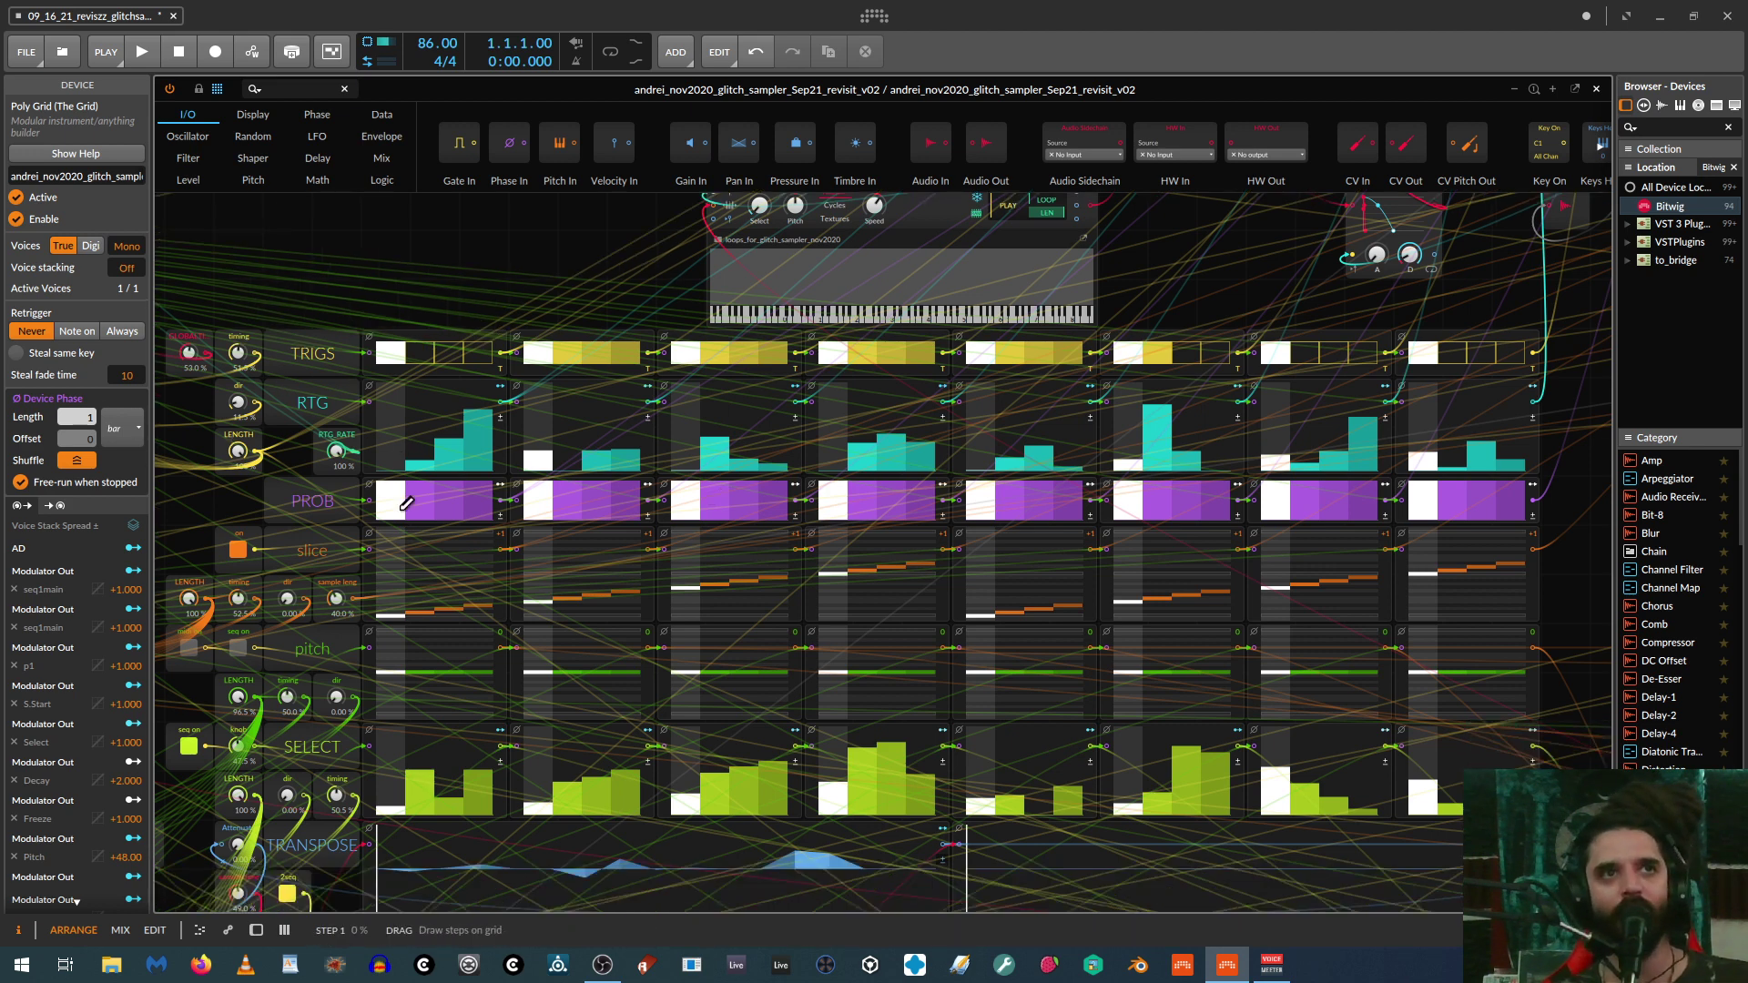
Step: Try the third step of the second PROB block at 0% and restore it to full
{"action": "scroll", "coordinate": [1008, 476], "scroll_direction": "down", "scroll_amount": 2}
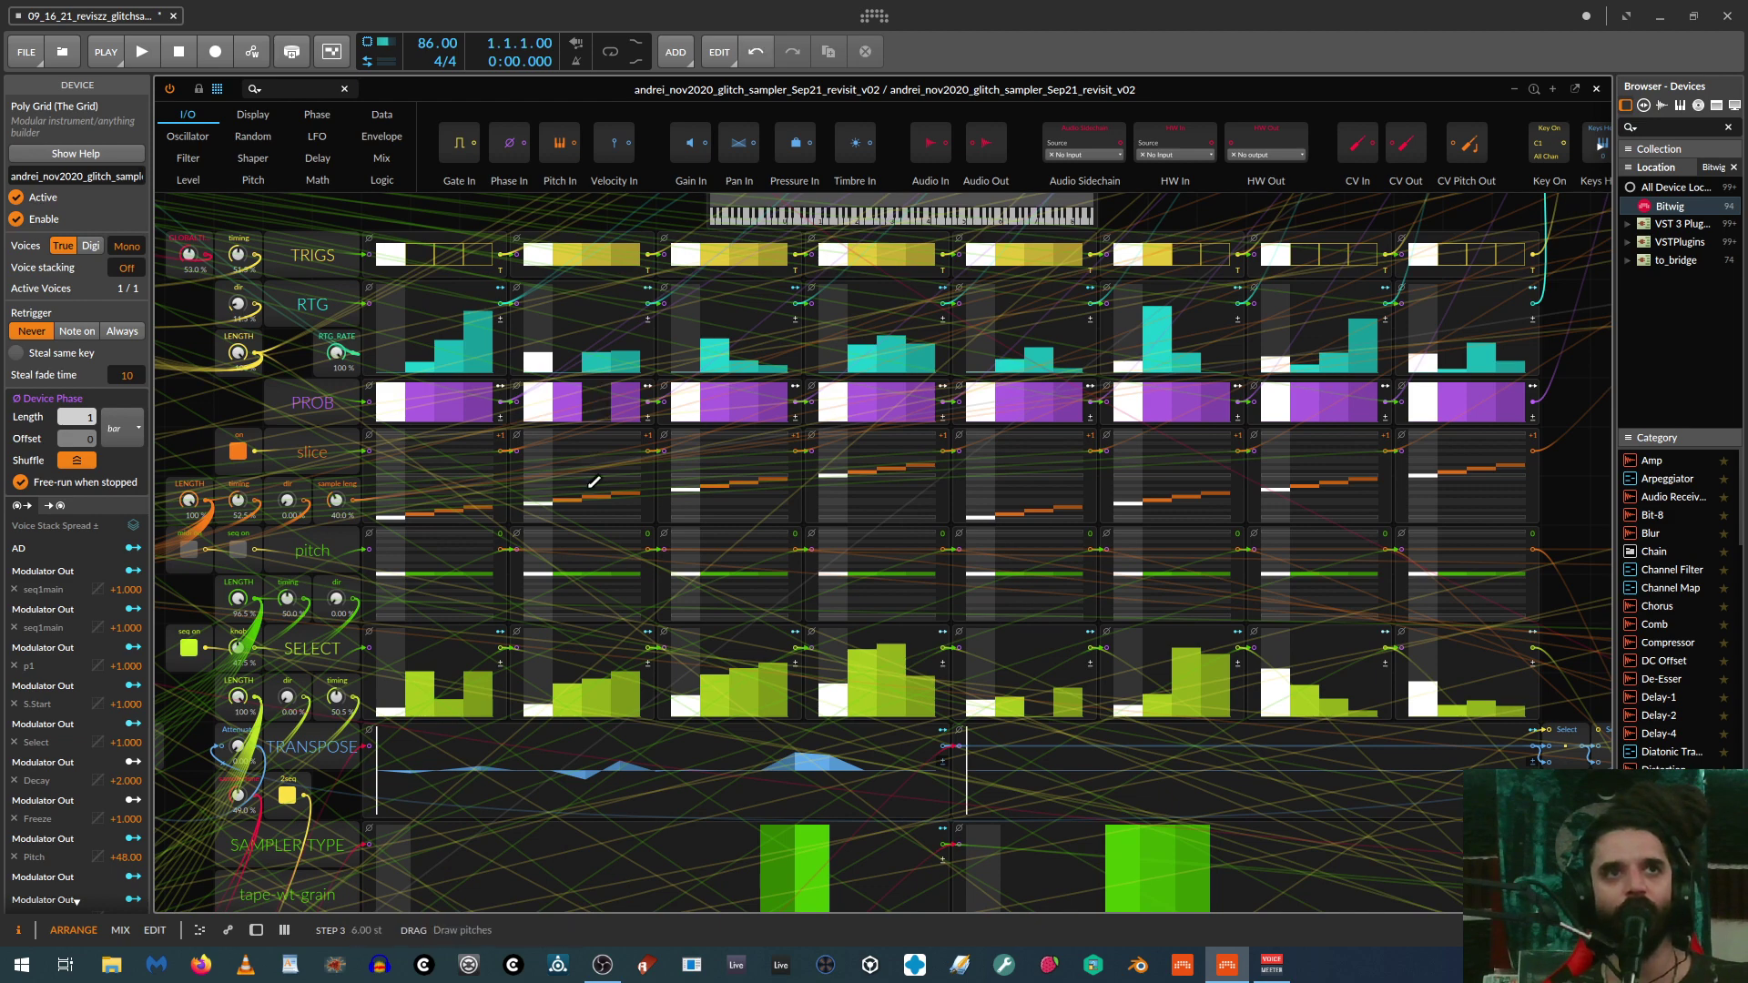
{"action": "scroll", "coordinate": [587, 481], "scroll_direction": "down", "scroll_amount": 3}
{"action": "scroll", "coordinate": [572, 332], "scroll_direction": "up", "scroll_amount": 3}
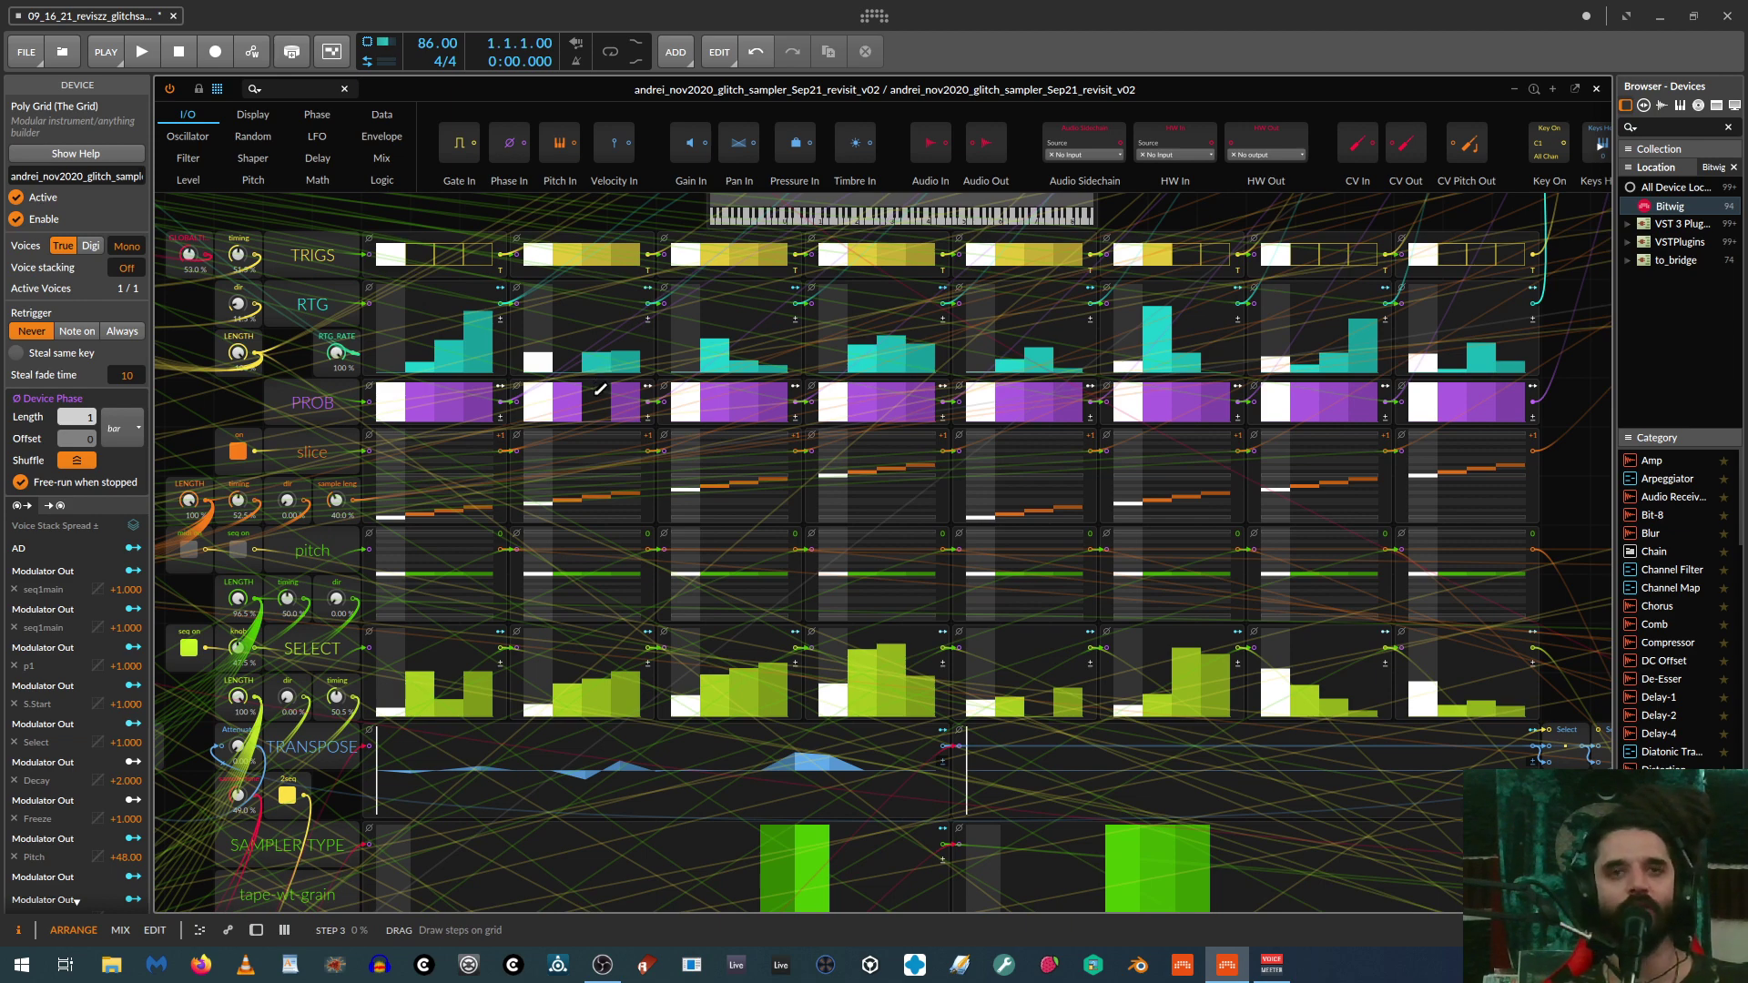
{"action": "scroll", "coordinate": [625, 693], "scroll_direction": "down", "scroll_amount": 3}
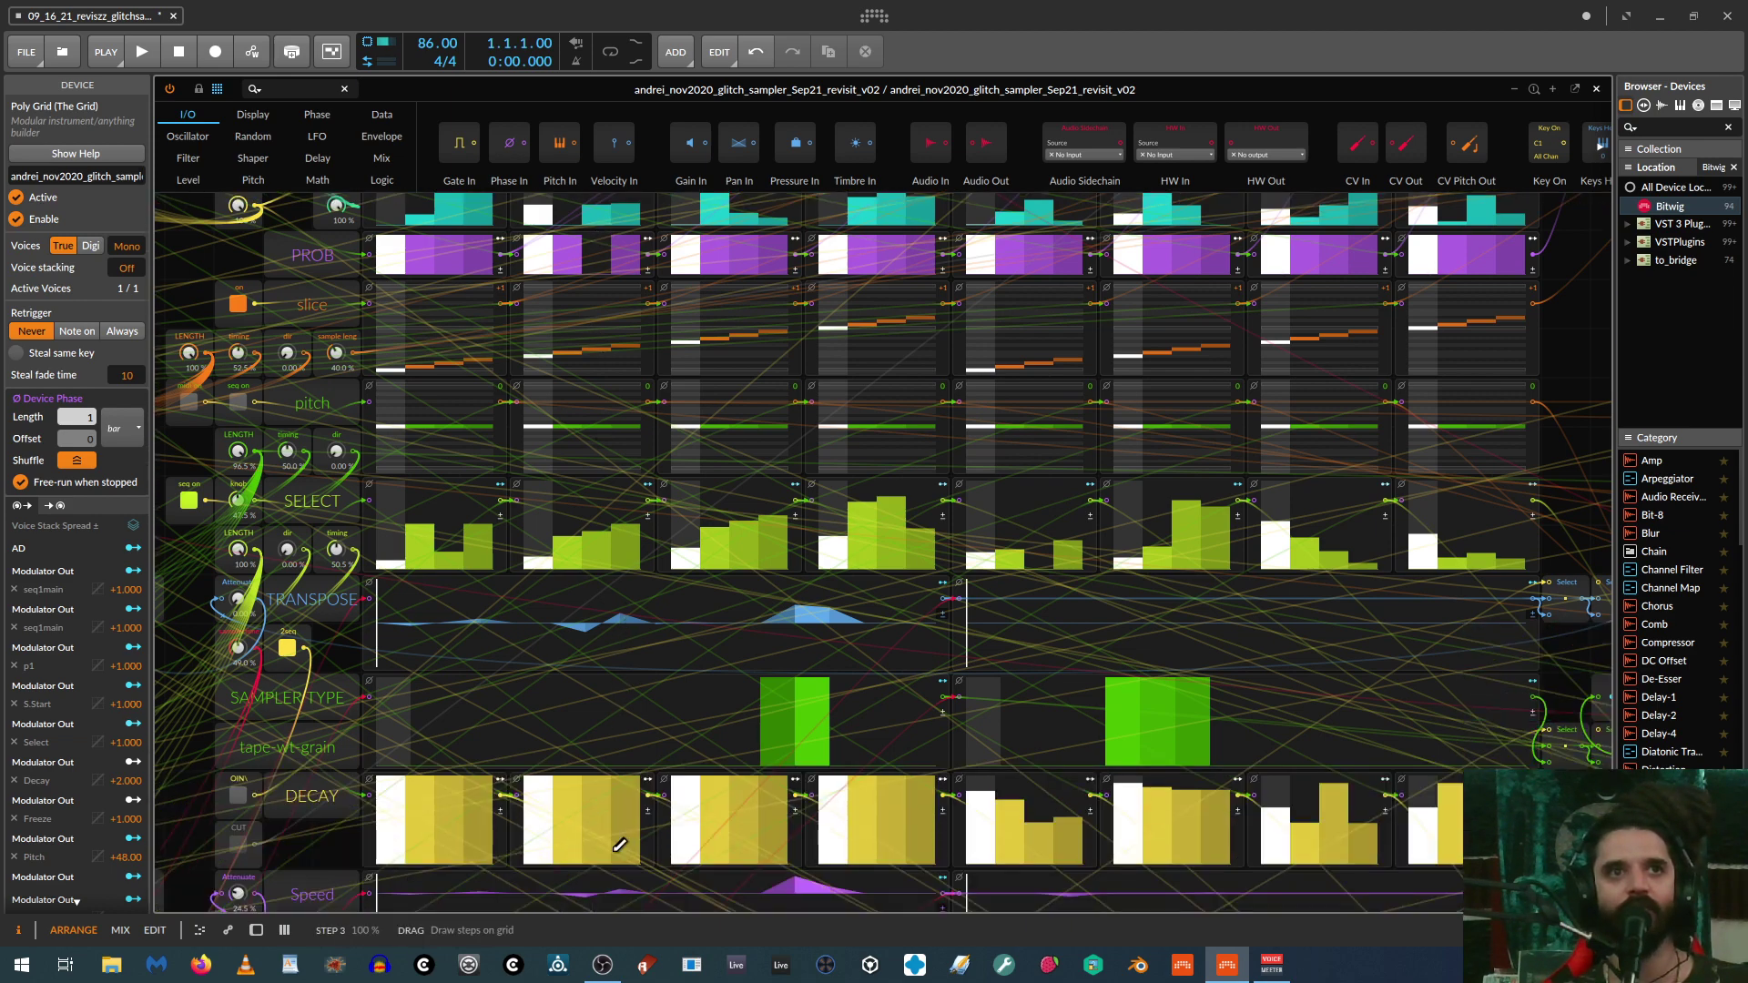
{"action": "scroll", "coordinate": [622, 468], "scroll_direction": "up", "scroll_amount": 3}
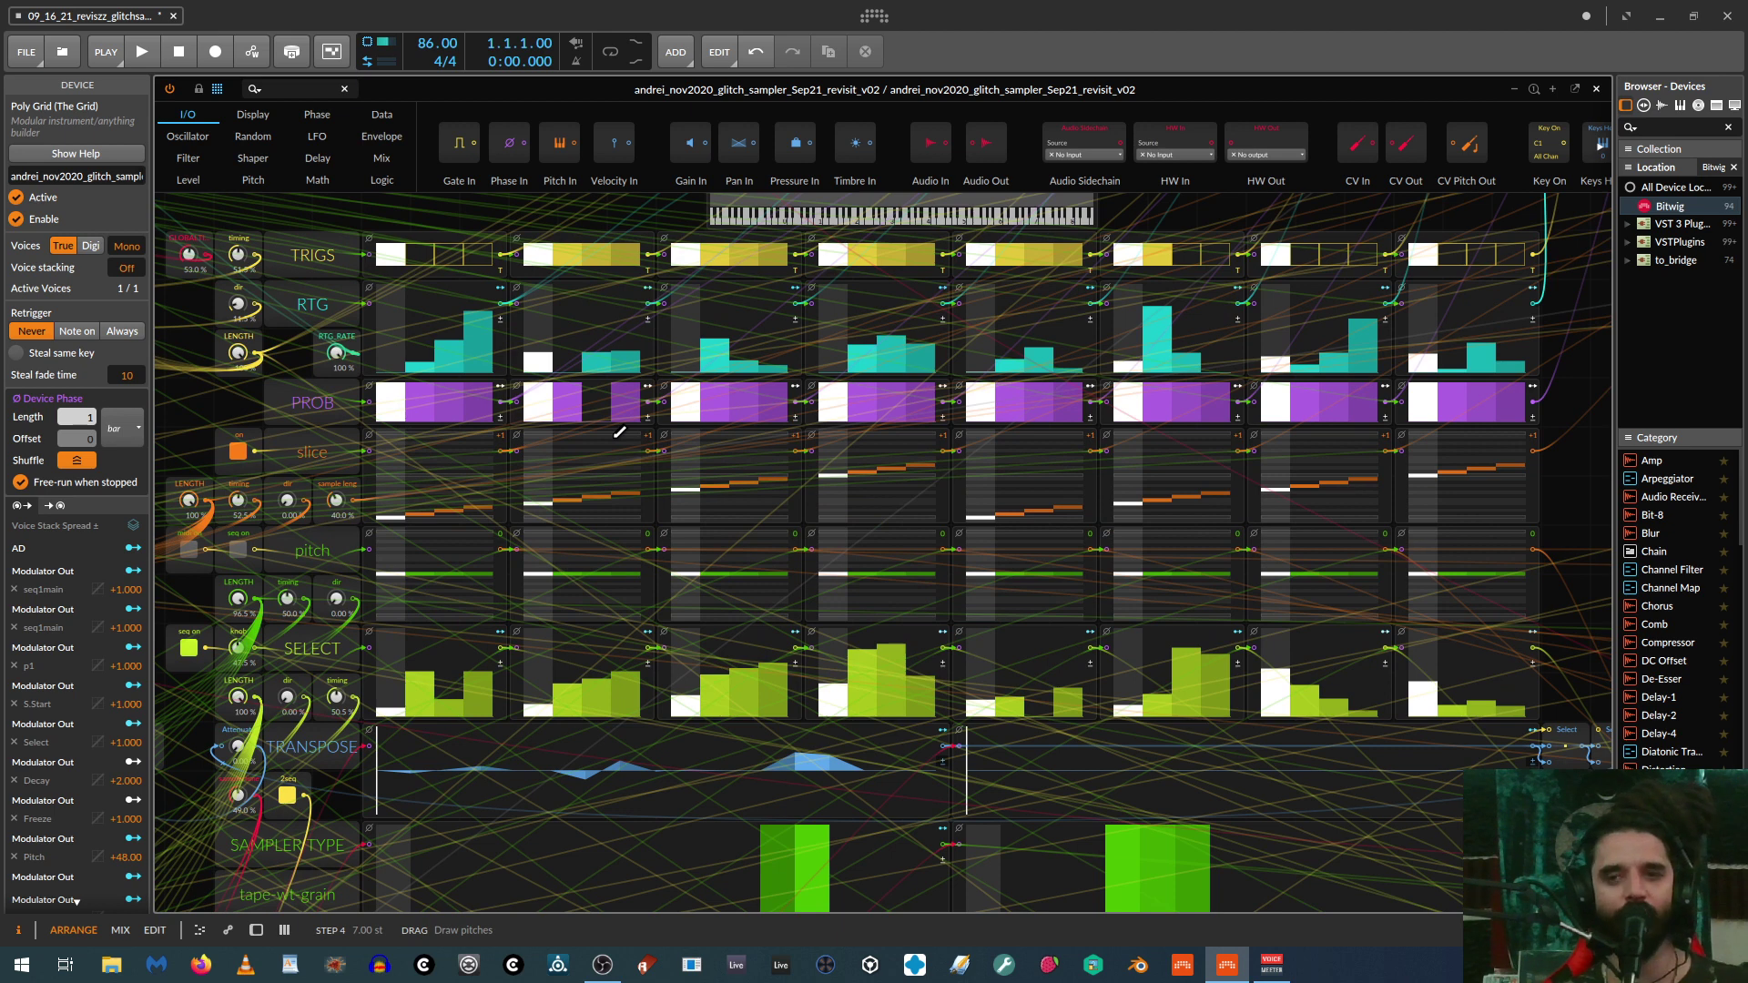
{"action": "left_click", "coordinate": [600, 384]}
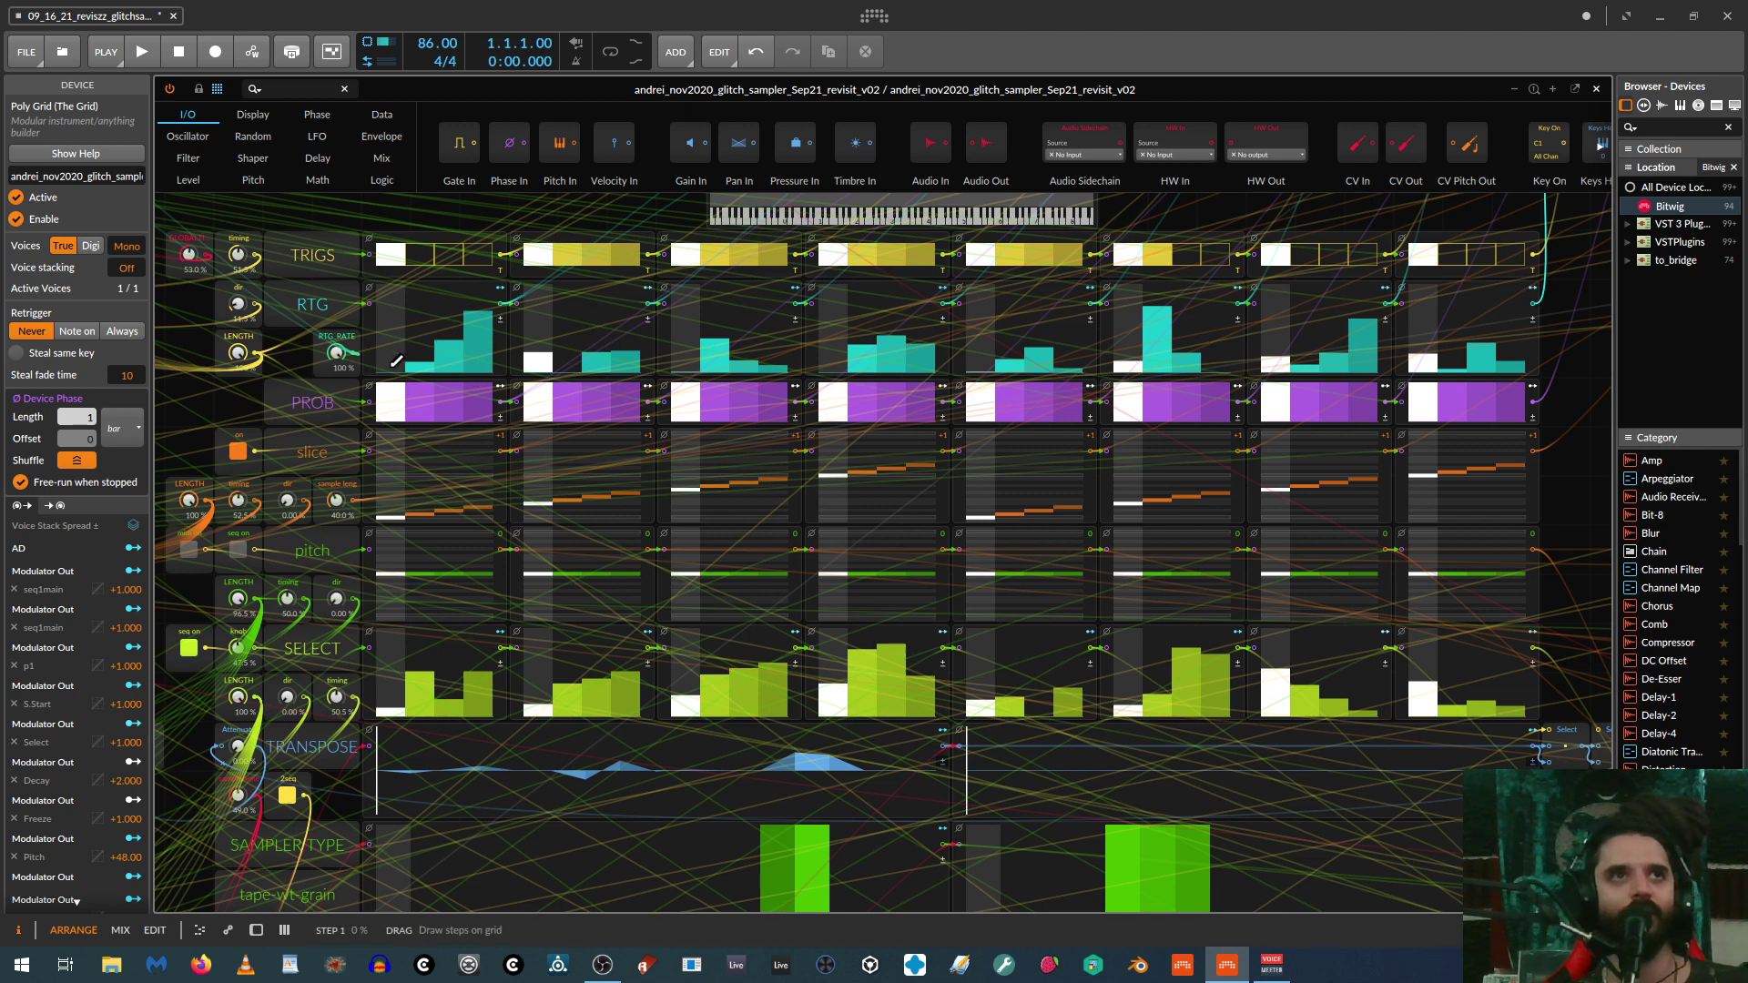
Step: Clear all steps in the first four RTG blocks to zero and turn on every step of the first TRIGS block
{"action": "left_click_drag", "start_coordinate": [393, 369], "coordinate": [583, 418]}
{"action": "mouse_move", "coordinate": [565, 353]}
{"action": "left_mouse_down"}
{"action": "mouse_move", "coordinate": [736, 456]}
{"action": "mouse_move", "coordinate": [705, 350]}
{"action": "mouse_move", "coordinate": [701, 375]}
{"action": "mouse_move", "coordinate": [829, 422]}
{"action": "mouse_move", "coordinate": [852, 337]}
{"action": "mouse_move", "coordinate": [852, 385]}
{"action": "mouse_move", "coordinate": [981, 425]}
{"action": "left_mouse_up"}
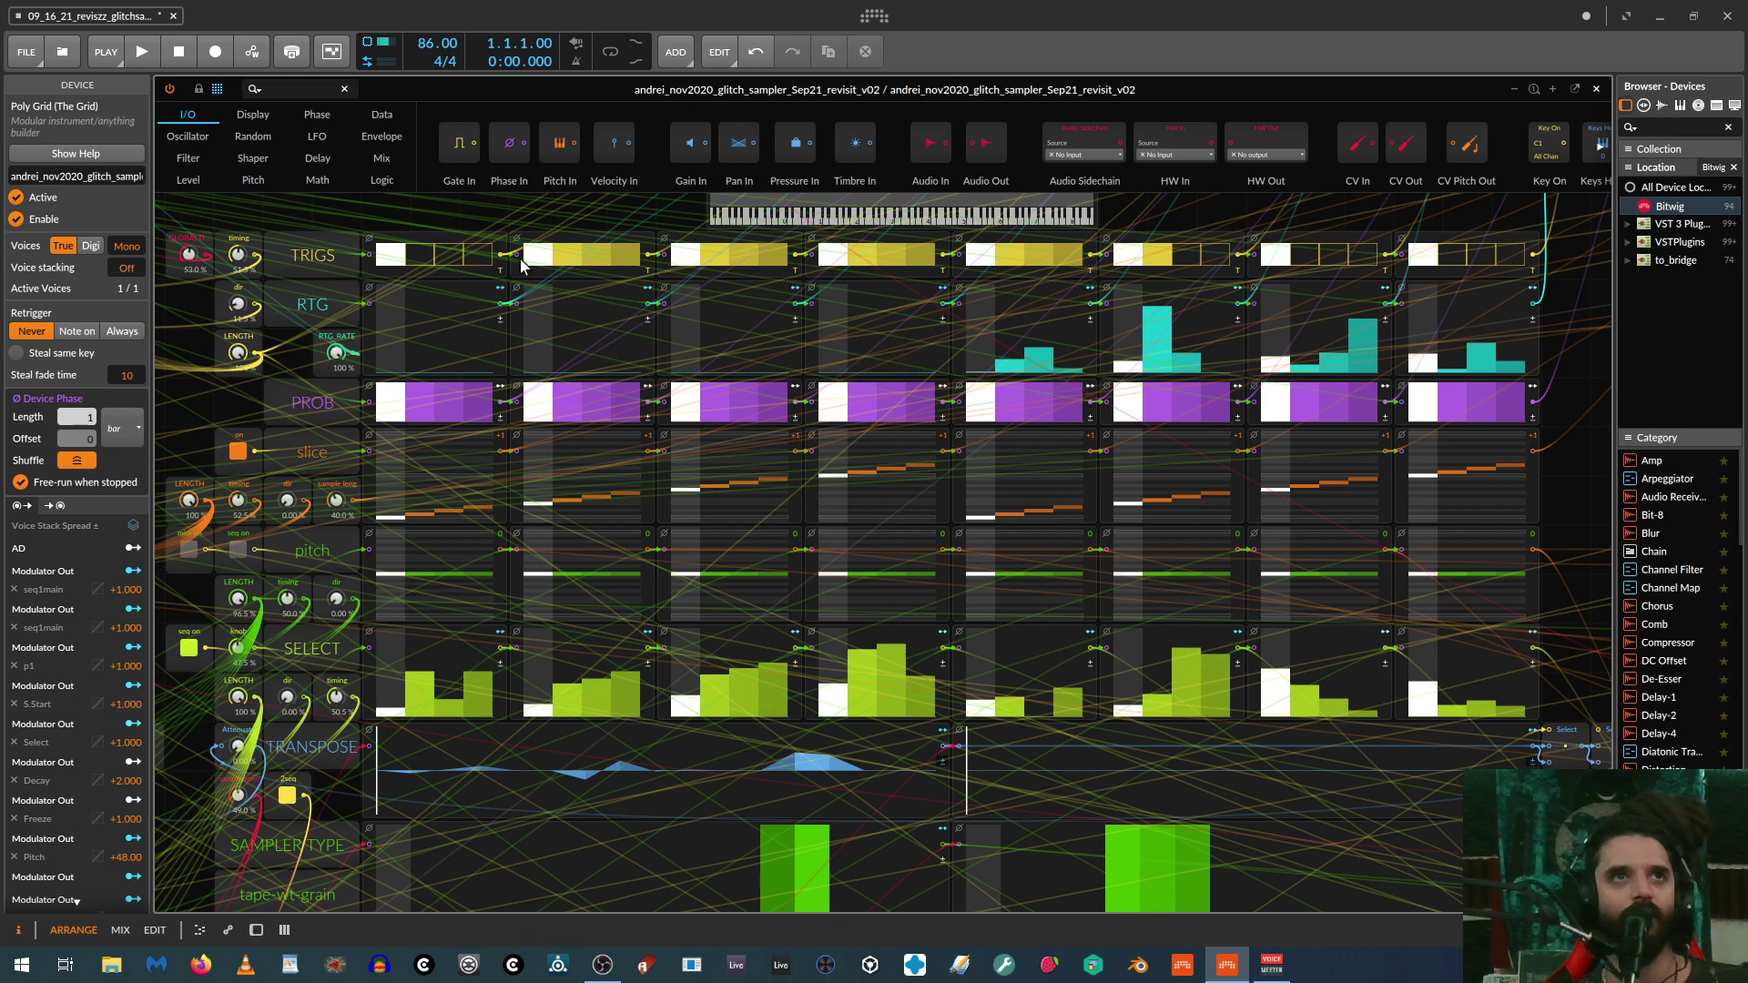
{"action": "left_click_drag", "start_coordinate": [487, 255], "coordinate": [316, 239]}
Step: Set the grainsize row's attenuation to 1.00%
{"action": "scroll", "coordinate": [220, 555], "scroll_direction": "down", "scroll_amount": 2}
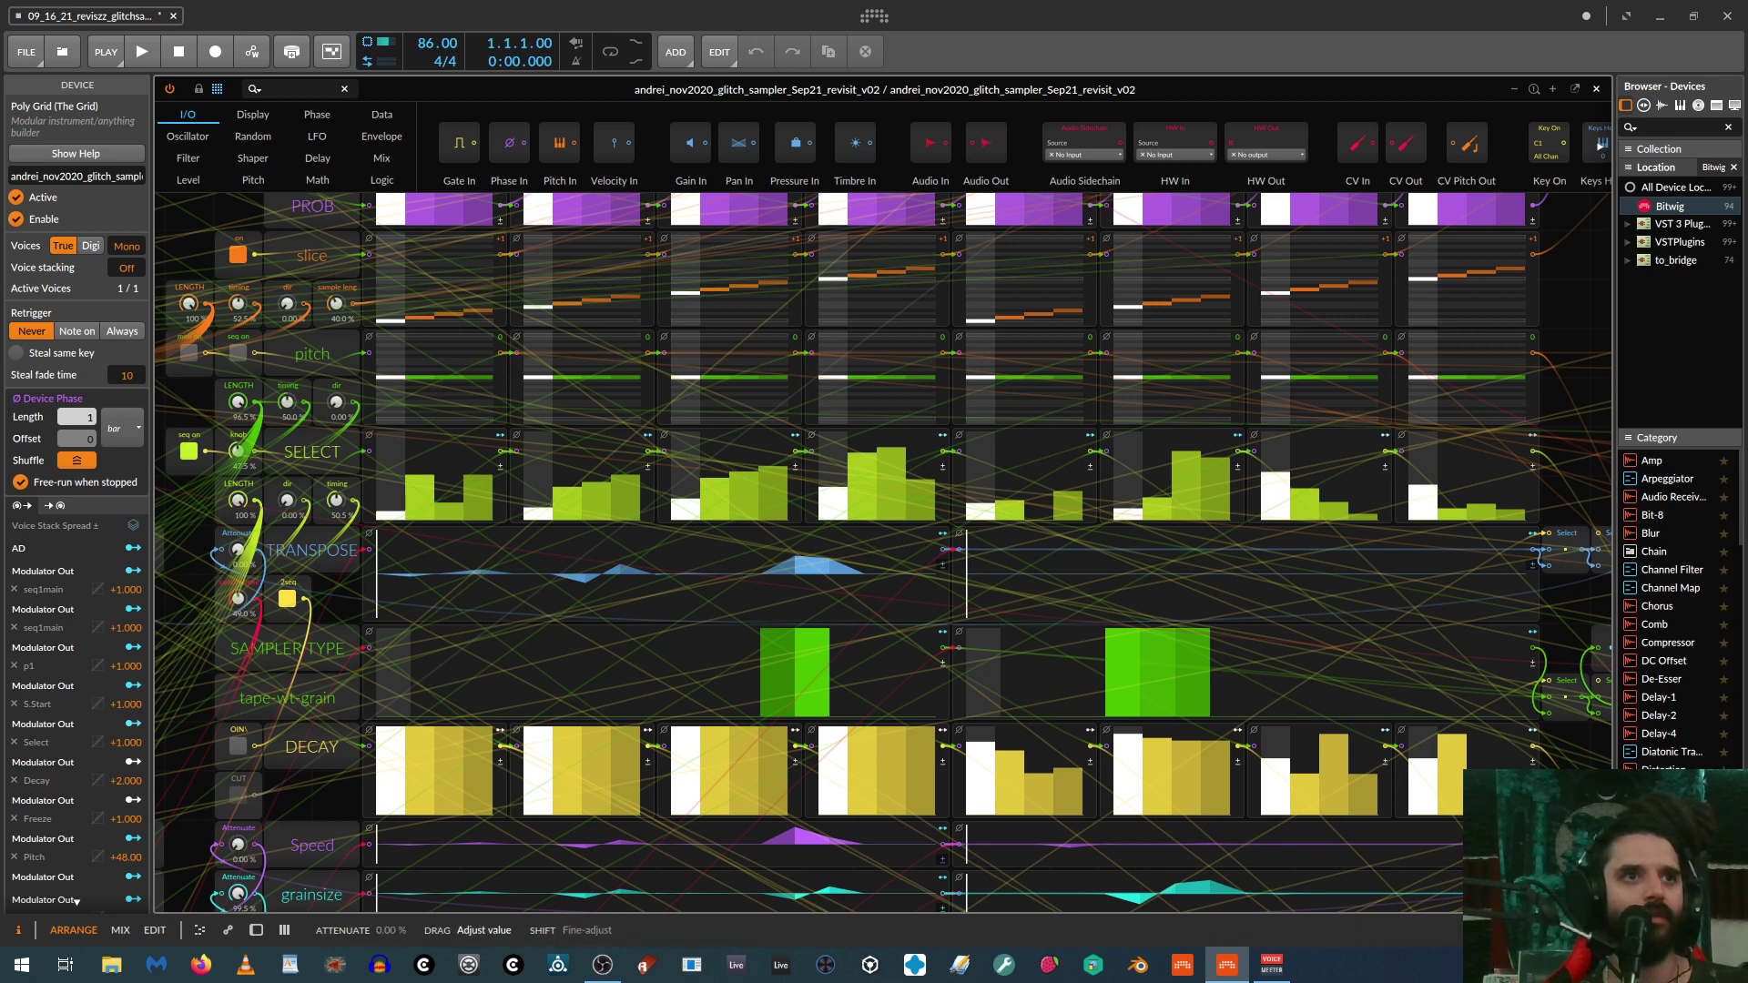
{"action": "scroll", "coordinate": [229, 790], "scroll_direction": "down", "scroll_amount": 2}
{"action": "left_click_drag", "start_coordinate": [236, 747], "coordinate": [235, 828]}
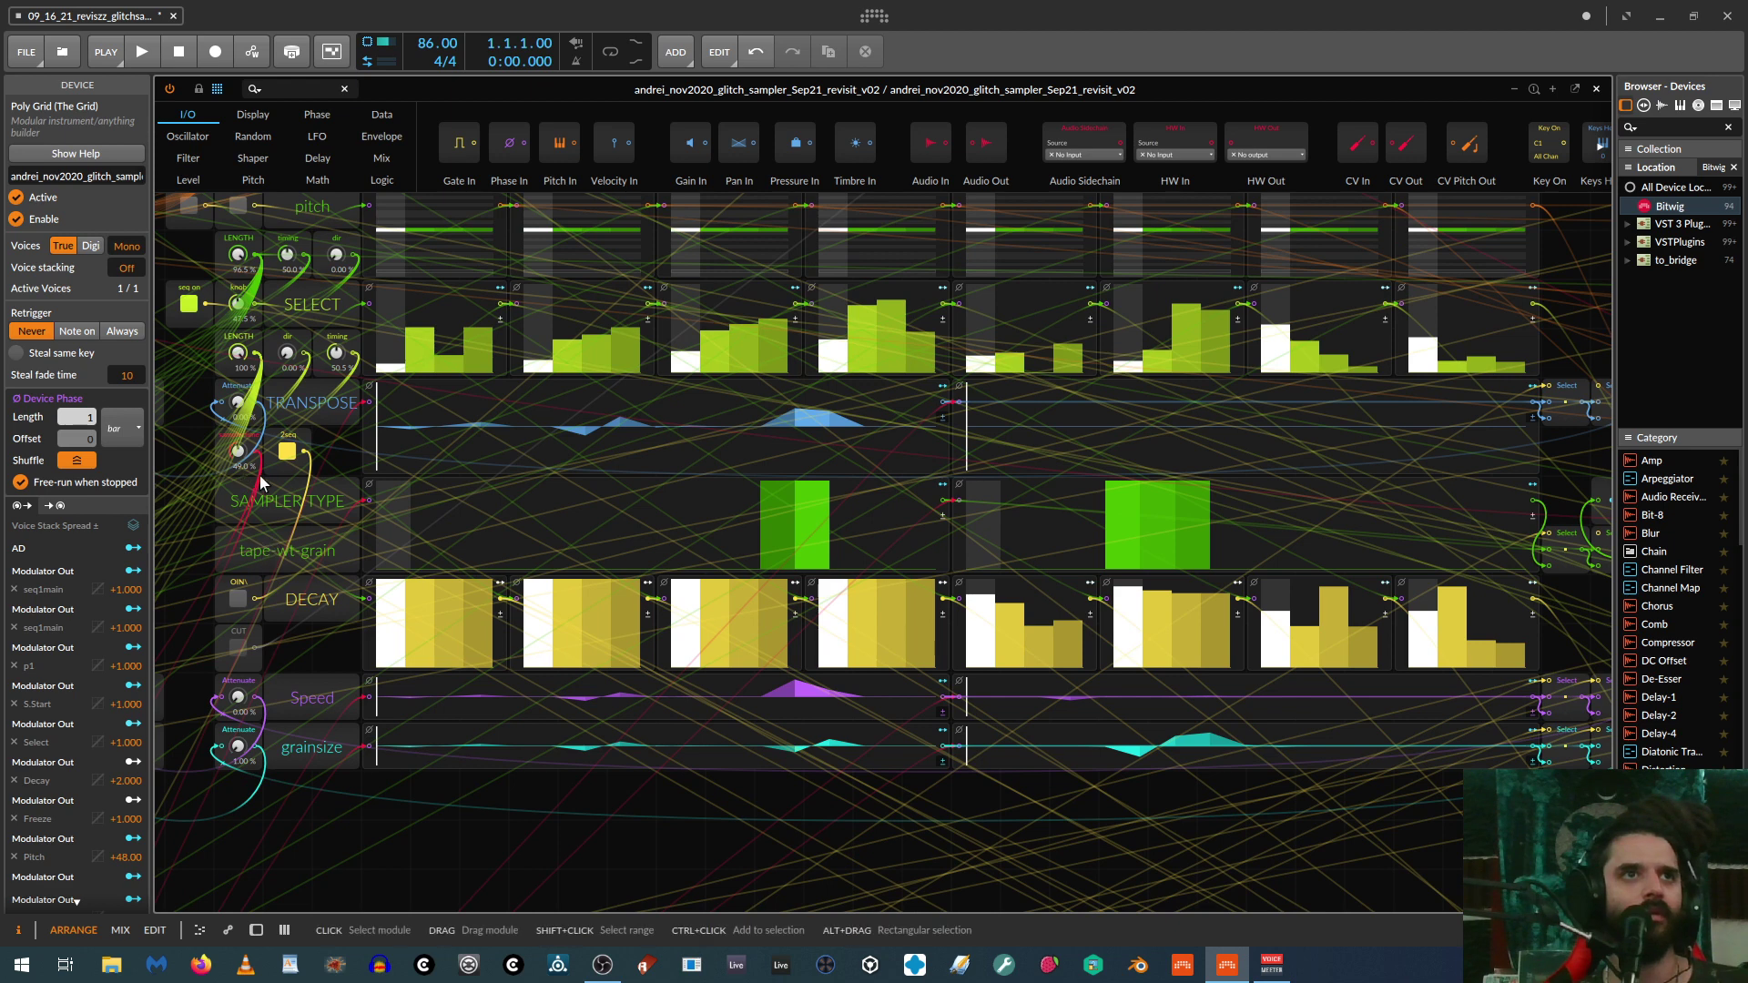
Step: Switch off the SELECT row's seq on toggle
{"action": "scroll", "coordinate": [269, 479], "scroll_direction": "up", "scroll_amount": 2}
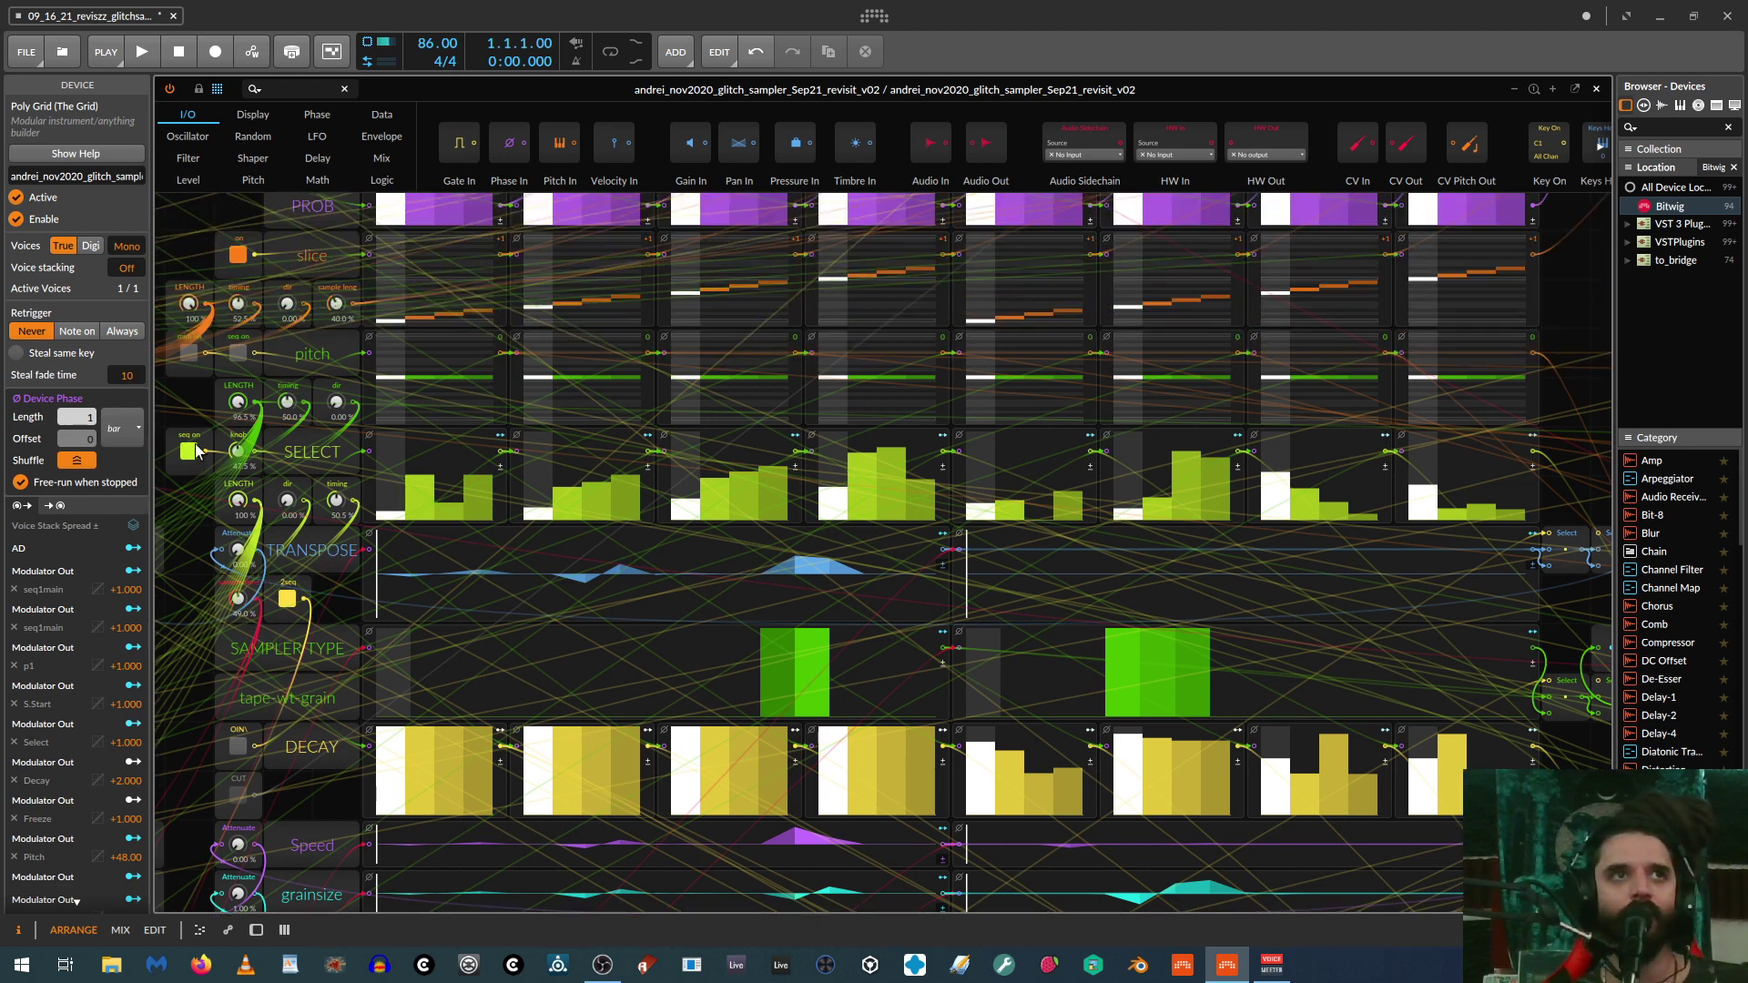
{"action": "scroll", "coordinate": [195, 451], "scroll_direction": "up", "scroll_amount": 2}
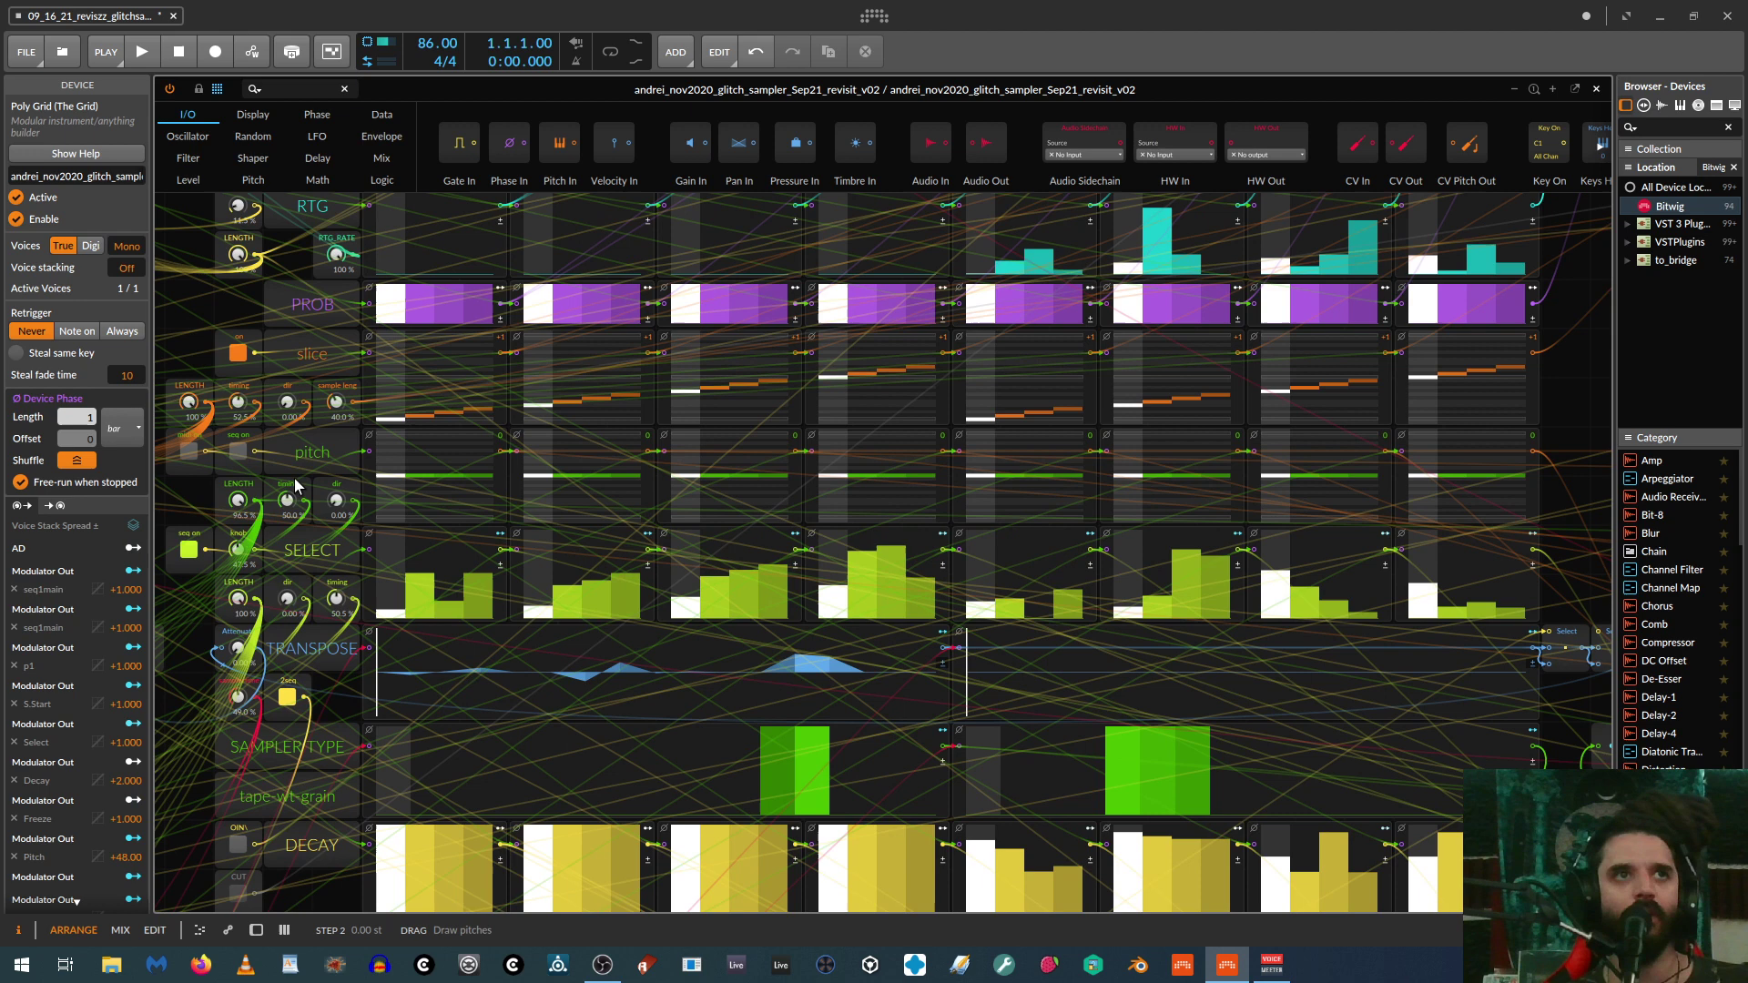
{"action": "left_click", "coordinate": [186, 548]}
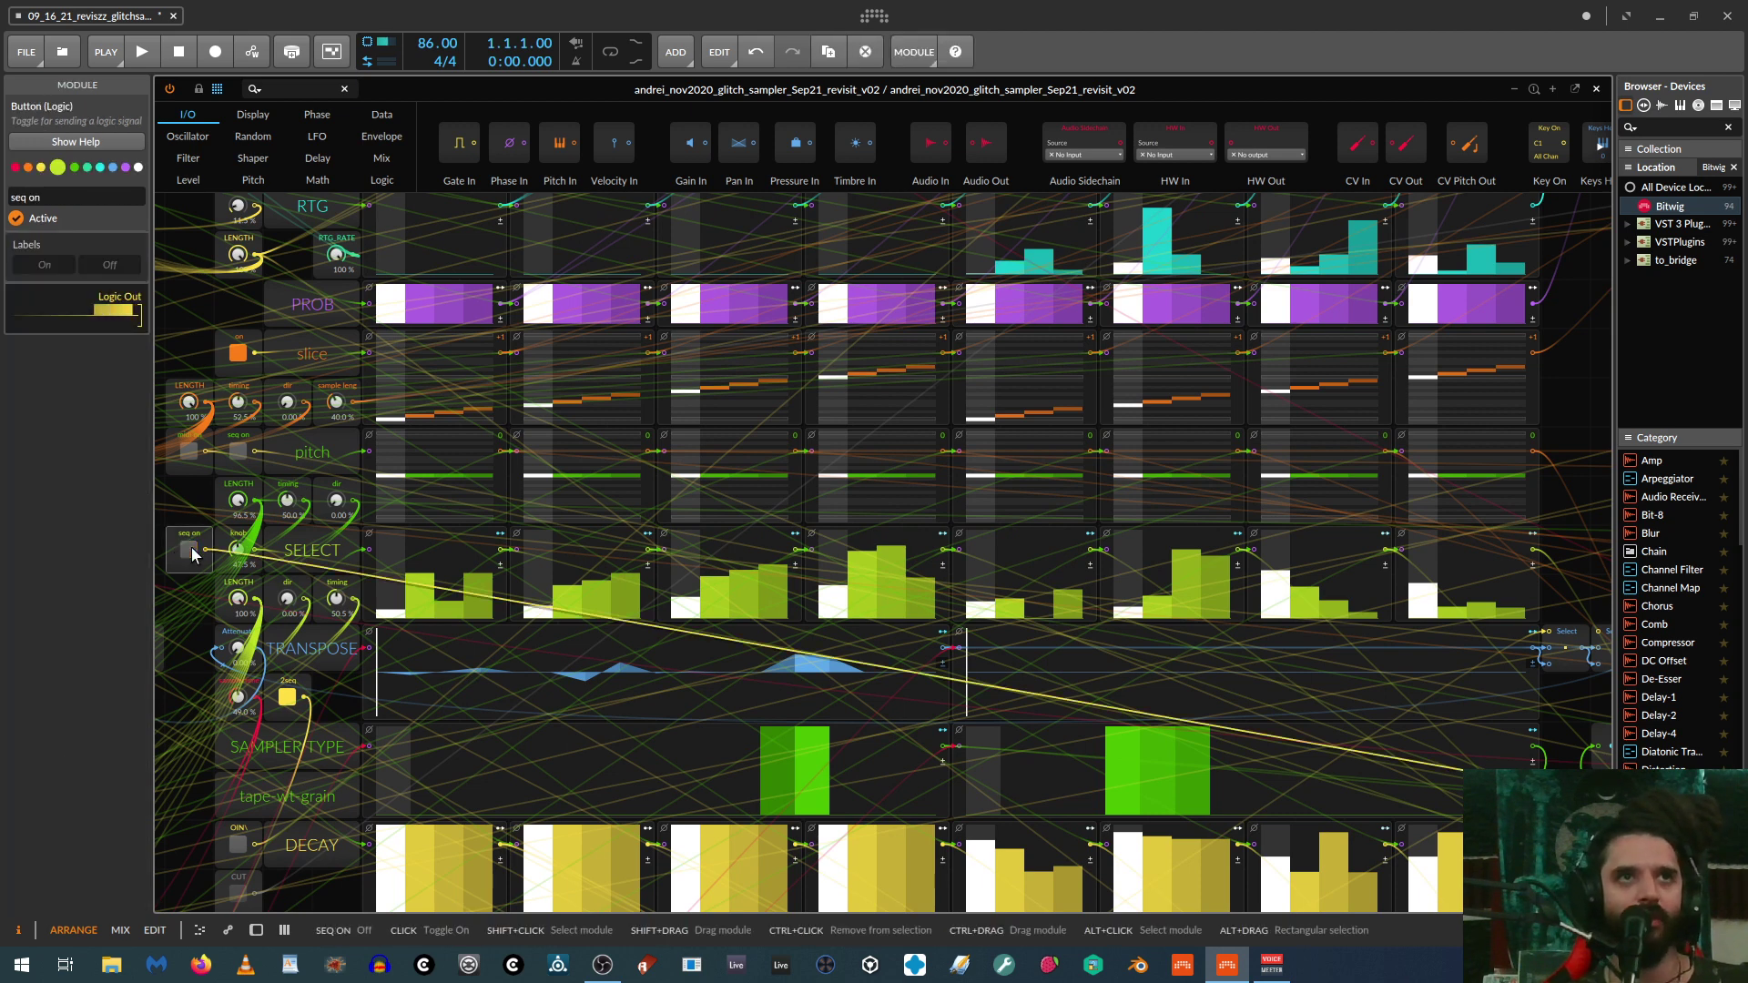
Step: Lower the fourth step of the first slice block and the third and fourth steps of the second slice block
{"action": "scroll", "coordinate": [781, 465], "scroll_direction": "up", "scroll_amount": 2}
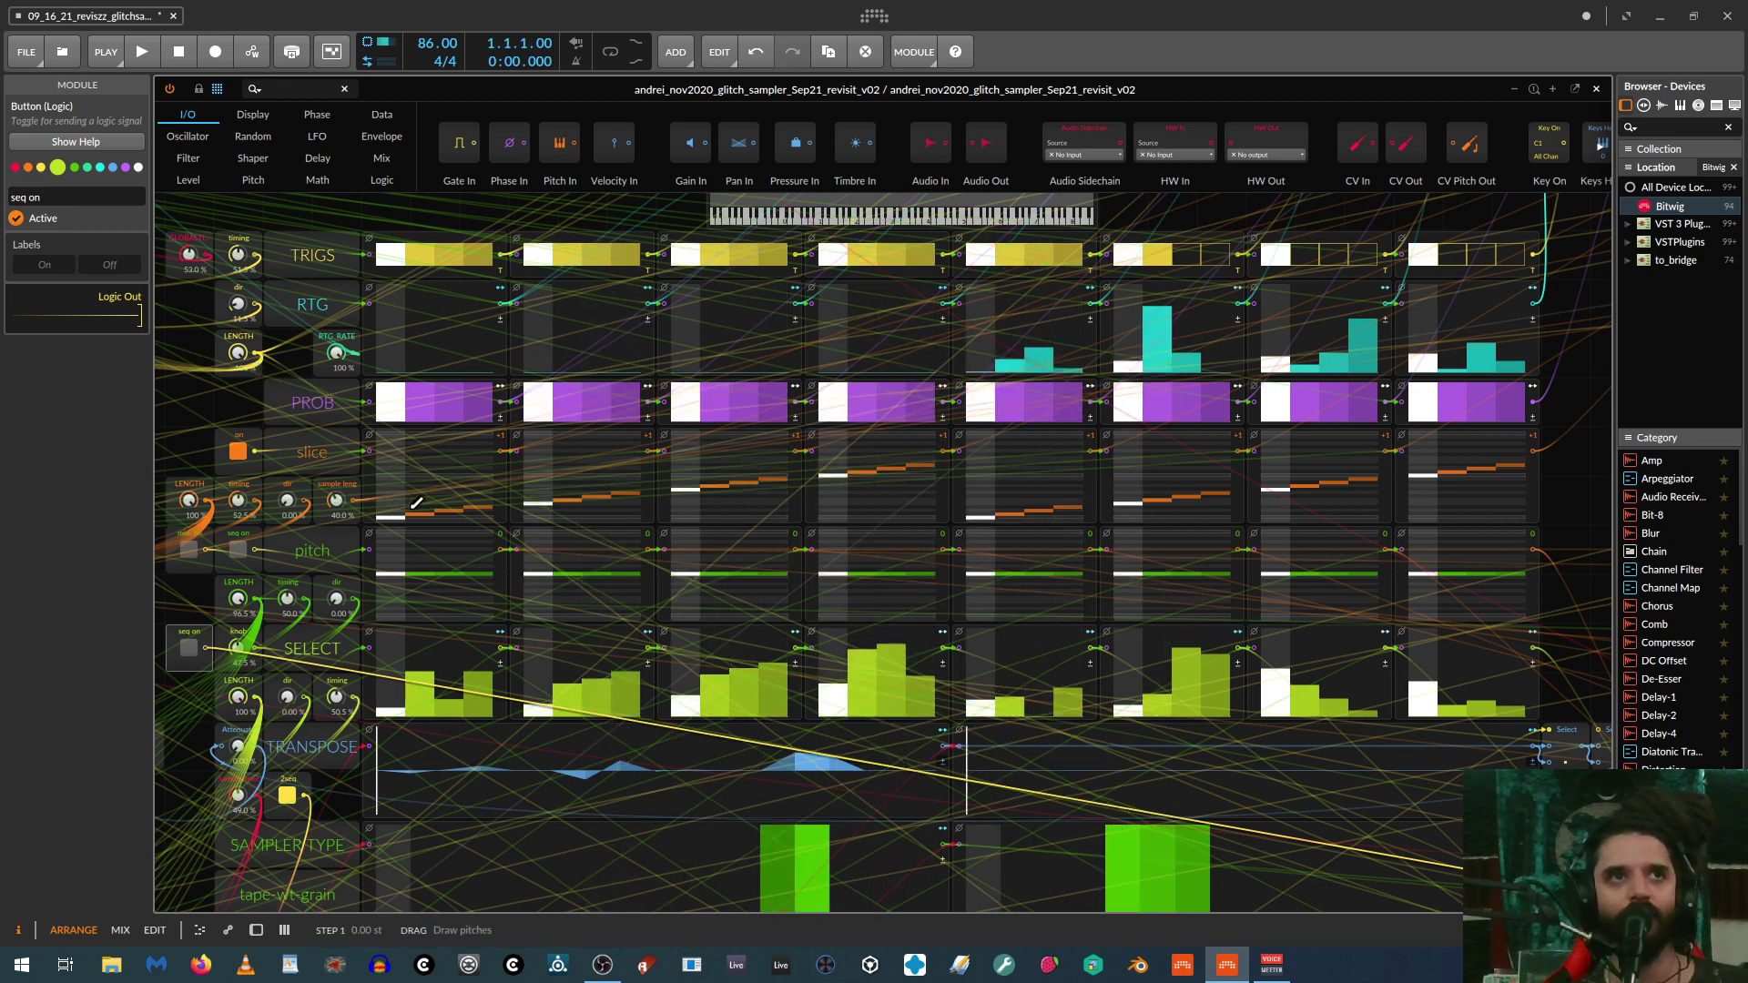
{"action": "left_click", "coordinate": [480, 518]}
{"action": "left_click", "coordinate": [593, 514]}
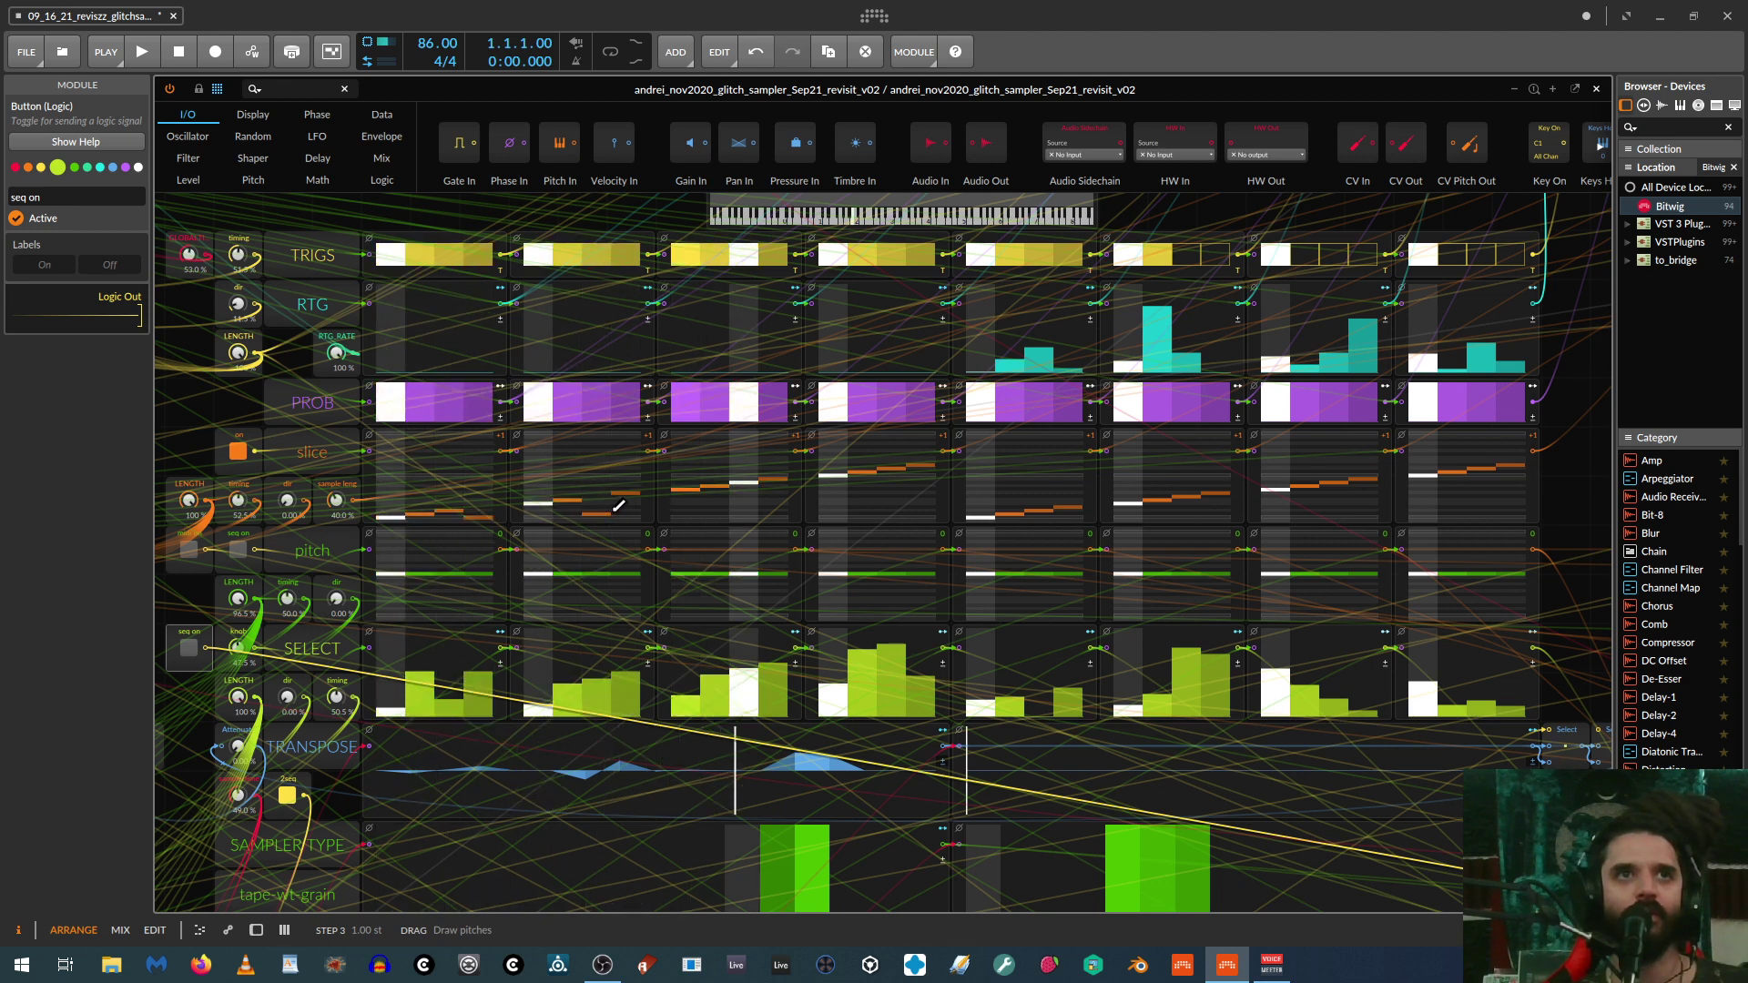
{"action": "left_click", "coordinate": [618, 512]}
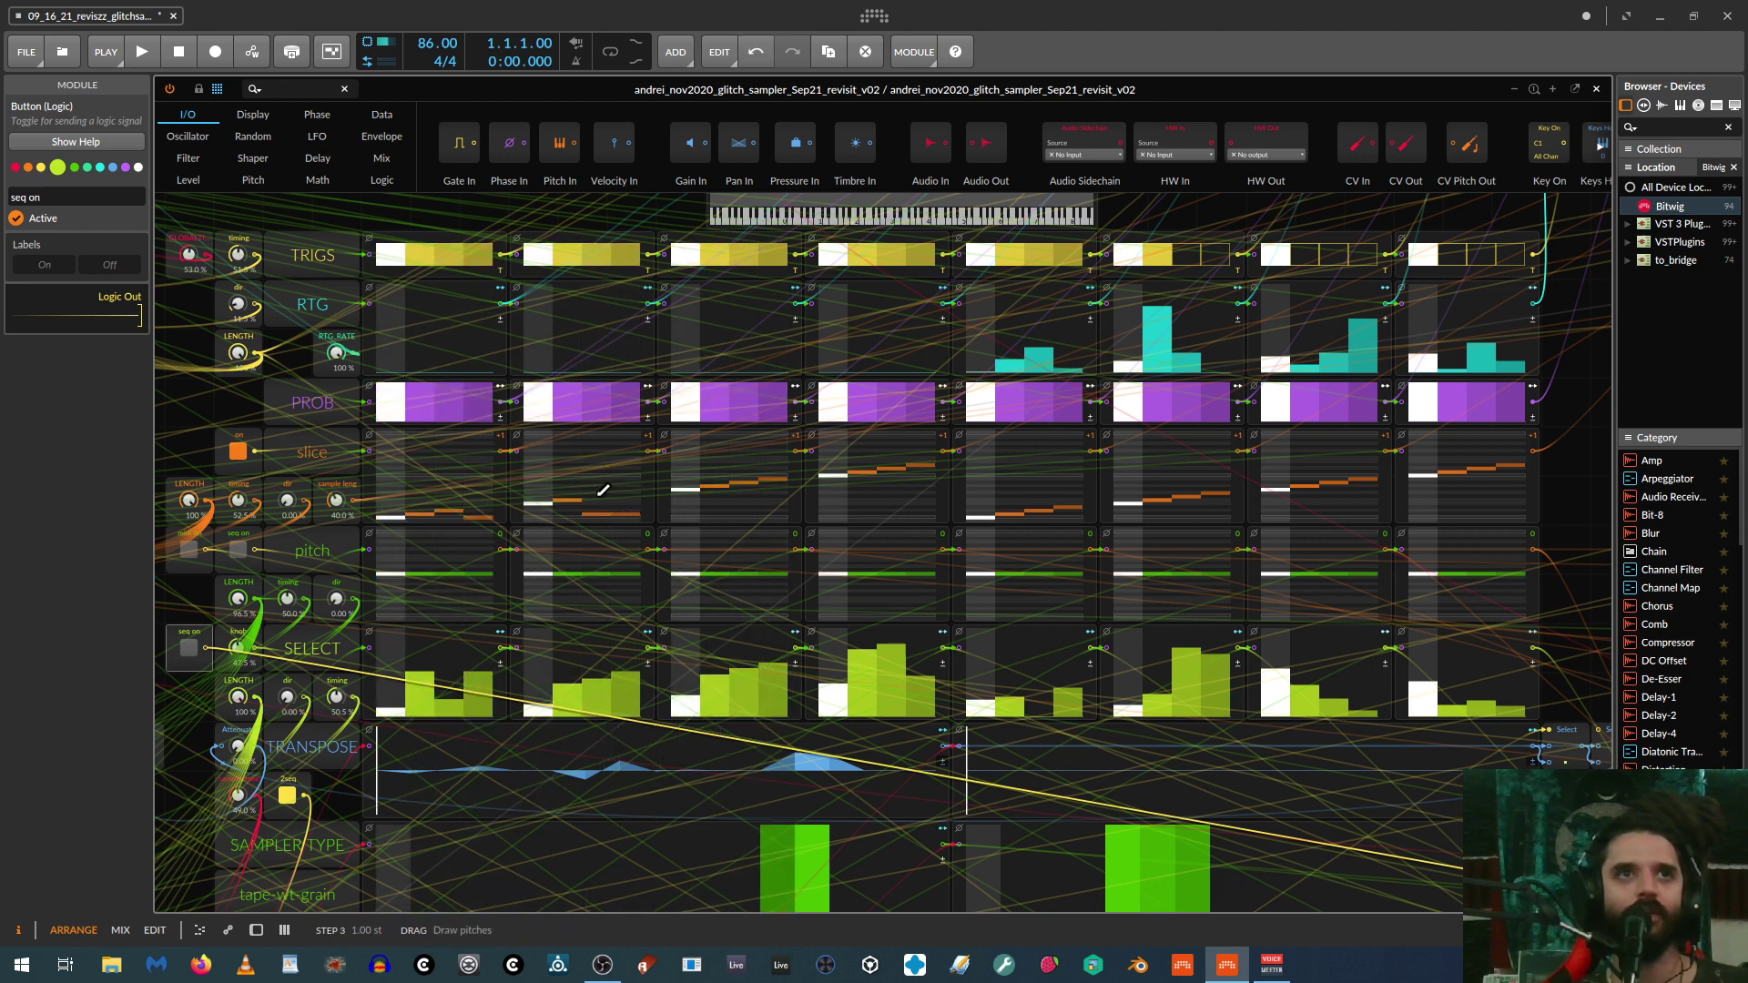
Step: Raise the second slice block's steps back to a rising pattern, and try the first block's last steps at other slices before restoring their ascending order
{"action": "left_click", "coordinate": [598, 496]}
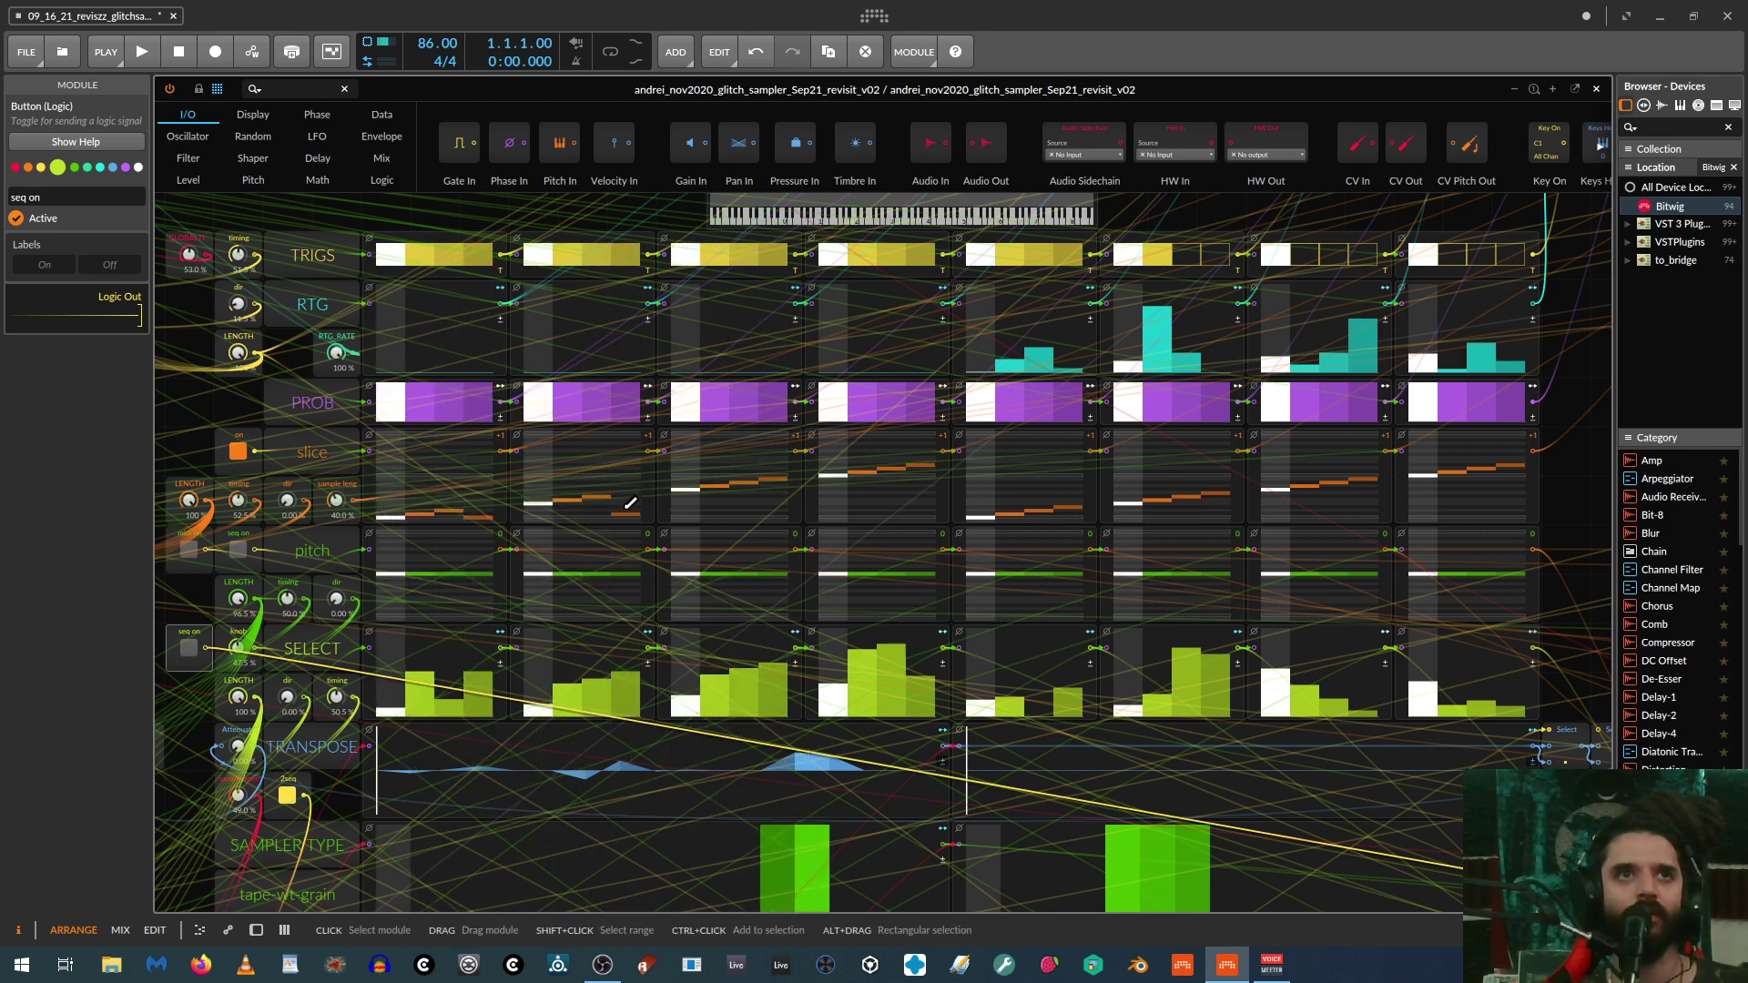
{"action": "left_click", "coordinate": [628, 511]}
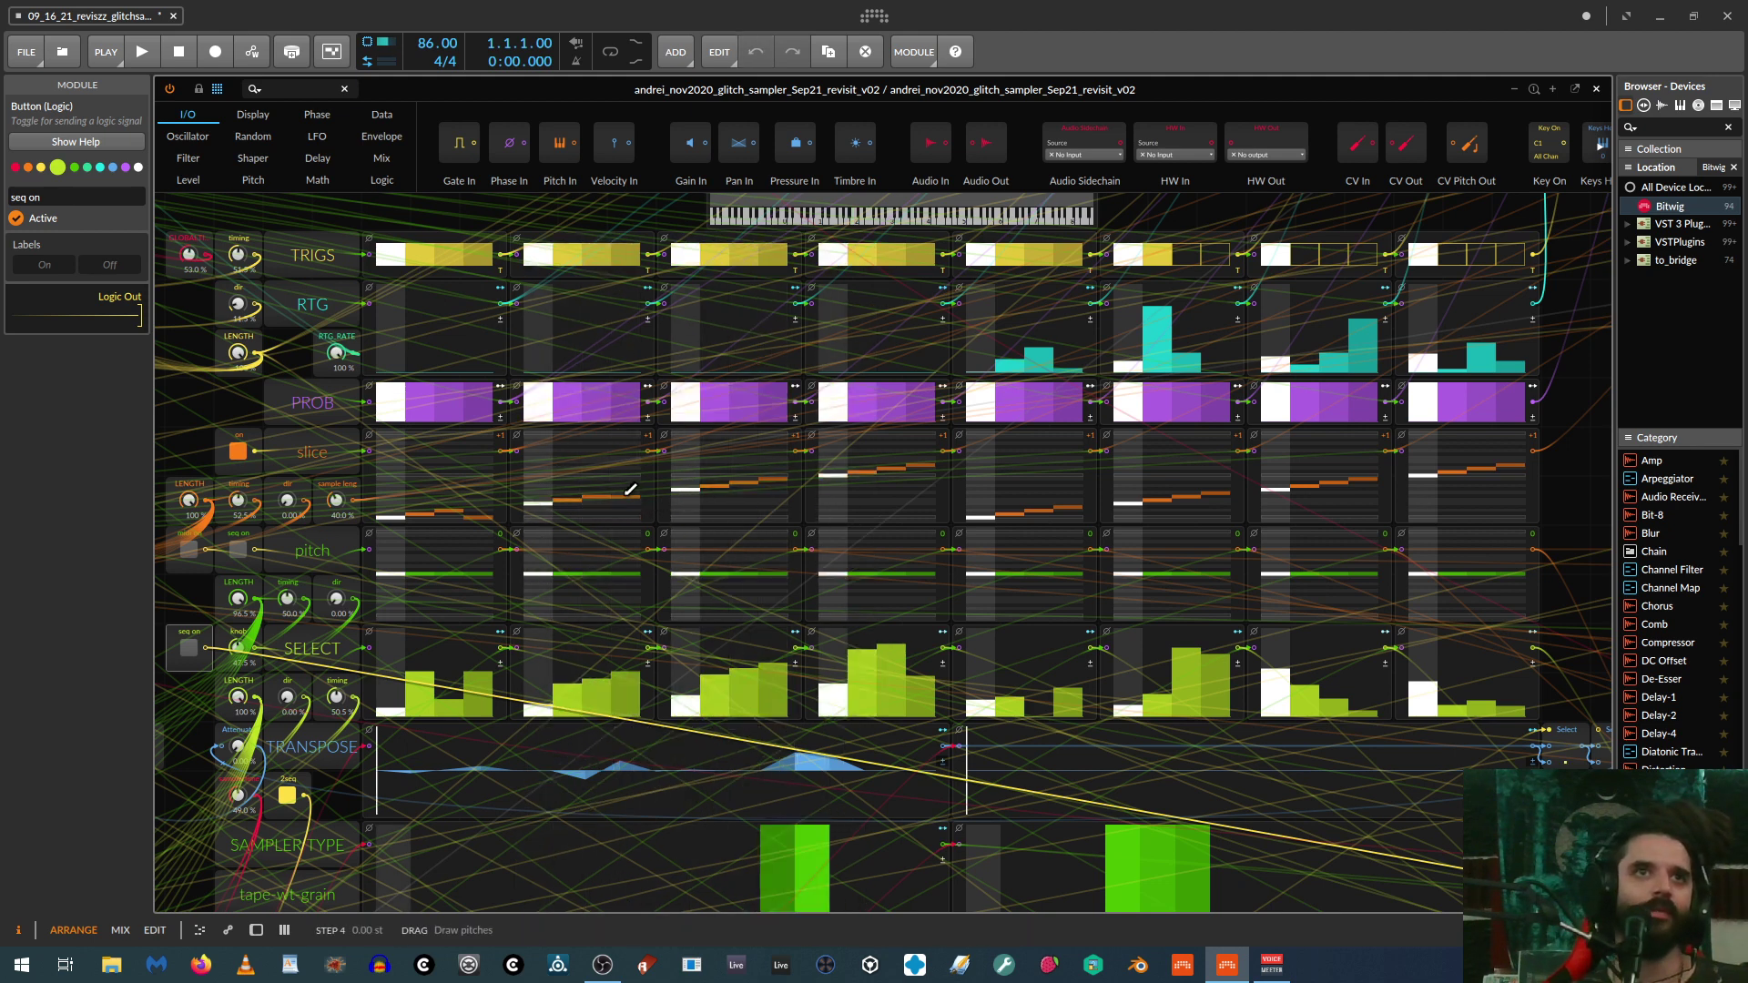
{"action": "left_click", "coordinate": [646, 502]}
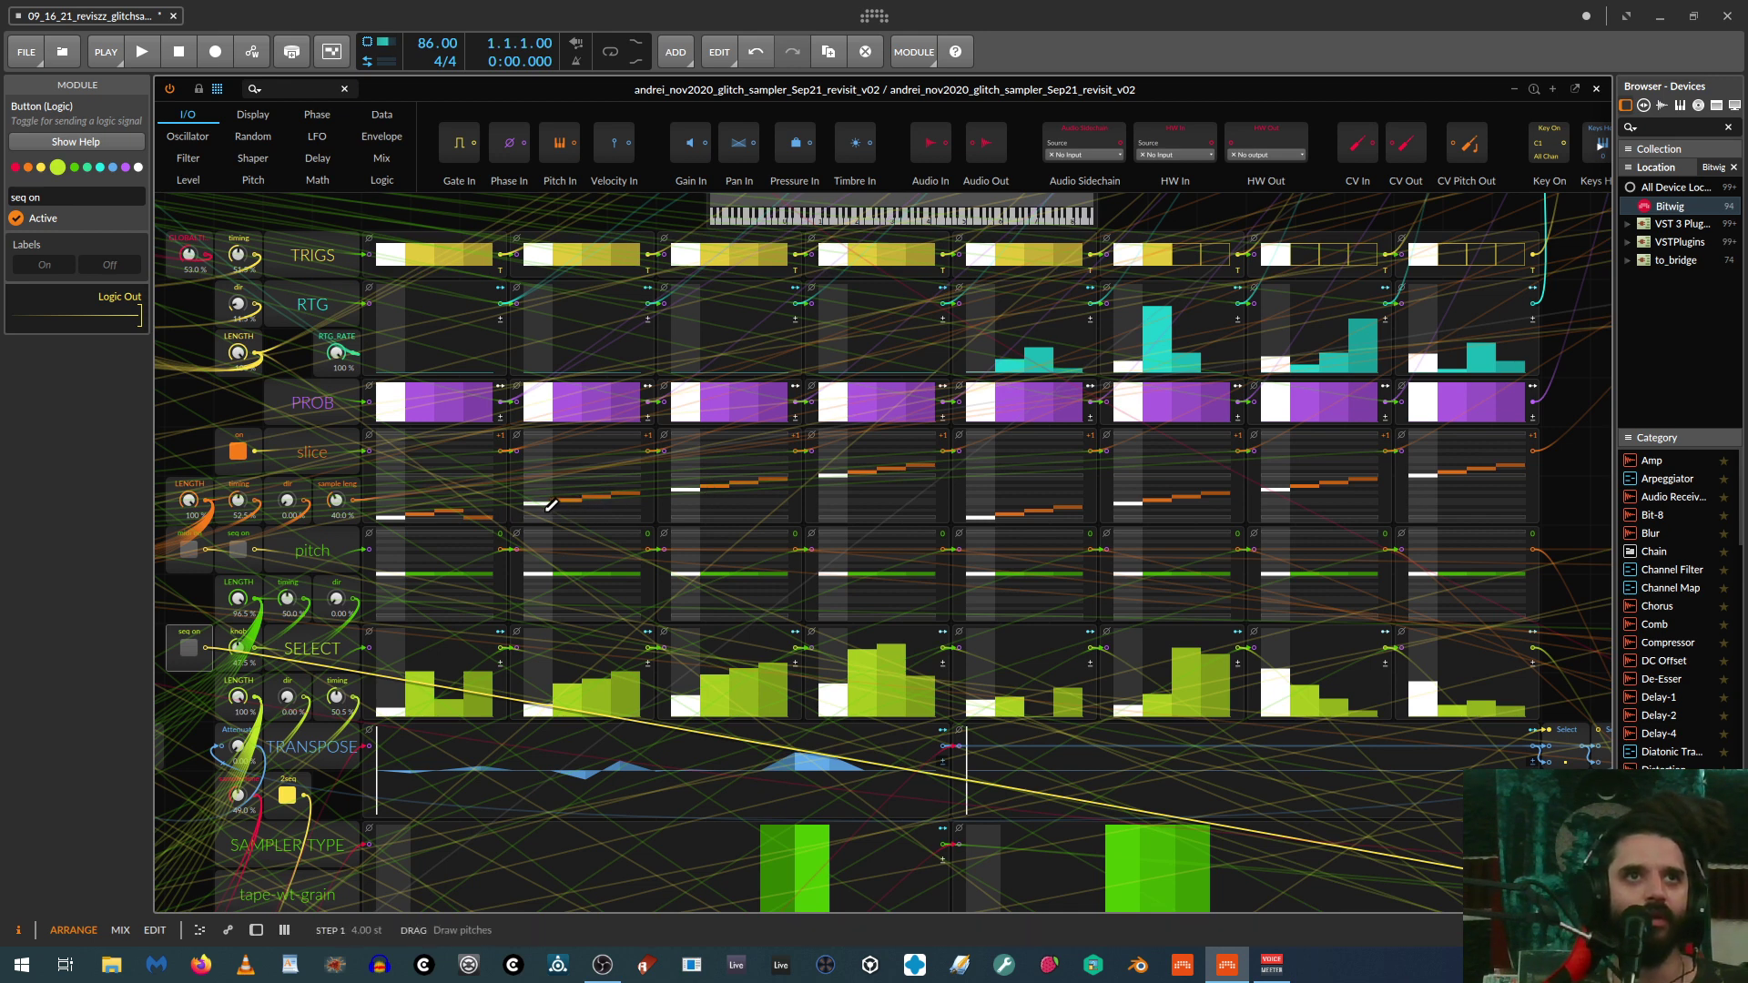
{"action": "mouse_move", "coordinate": [549, 506]}
{"action": "left_mouse_down"}
{"action": "mouse_move", "coordinate": [771, 452]}
{"action": "mouse_move", "coordinate": [615, 499]}
{"action": "mouse_move", "coordinate": [457, 490]}
{"action": "left_mouse_up"}
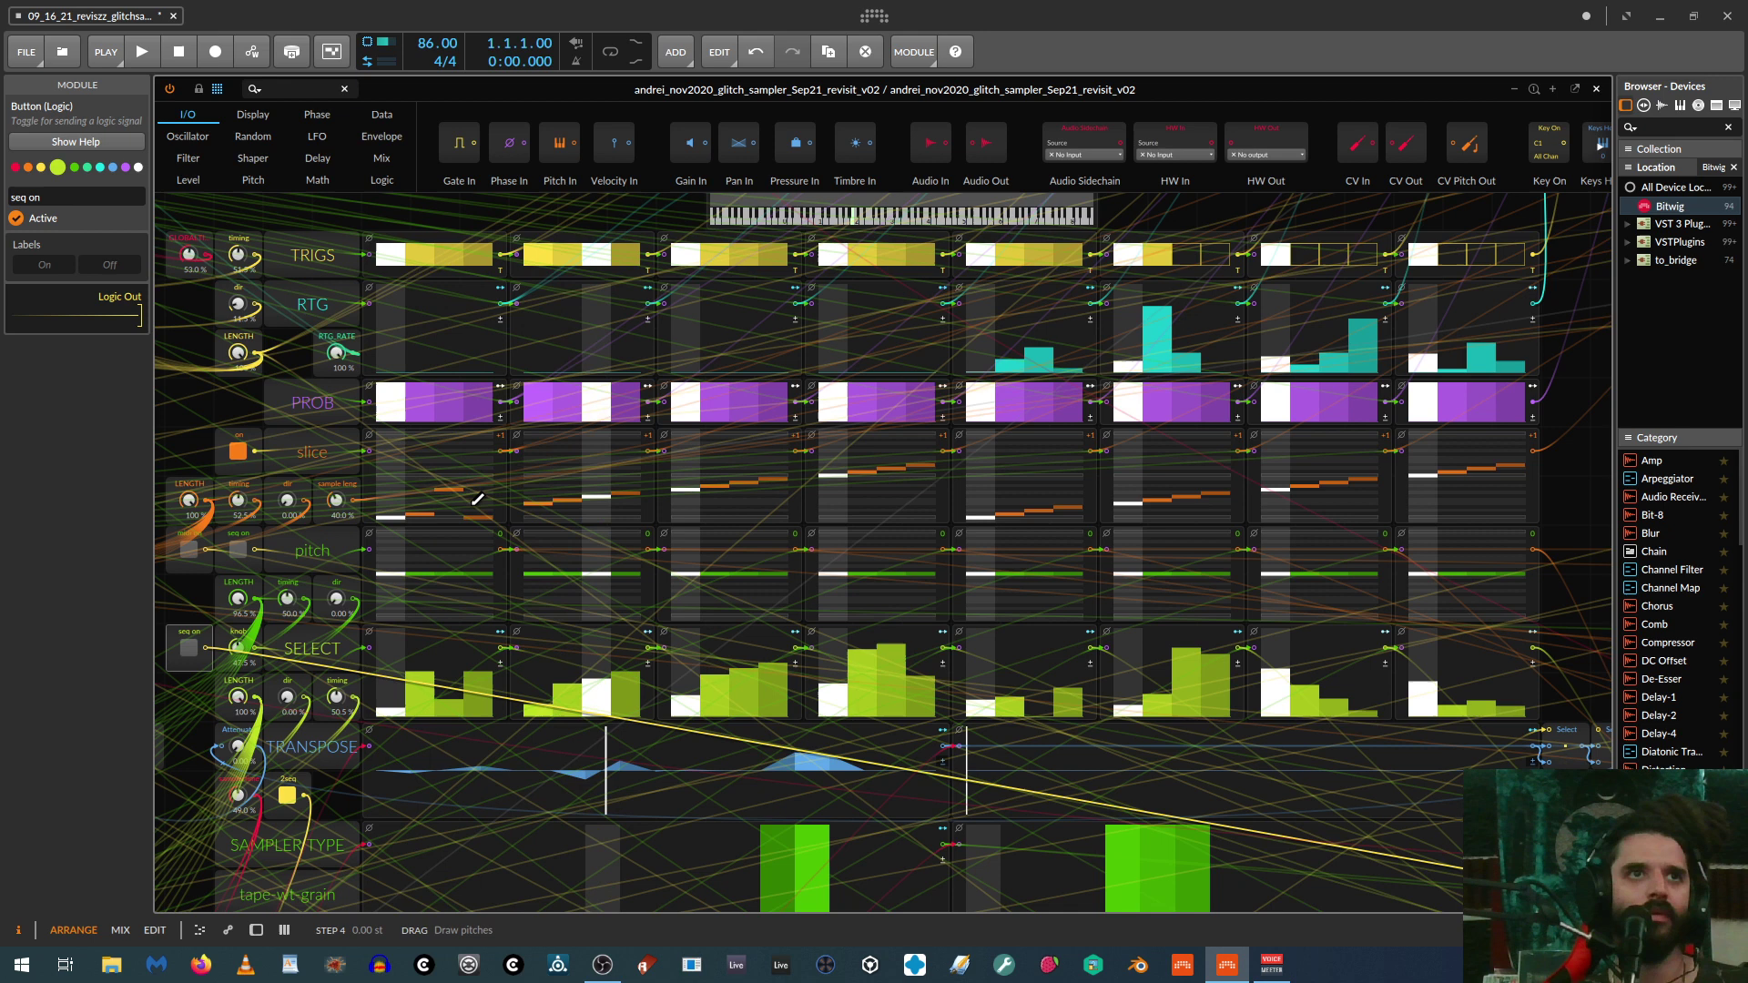
{"action": "left_click_drag", "start_coordinate": [476, 499], "coordinate": [453, 507]}
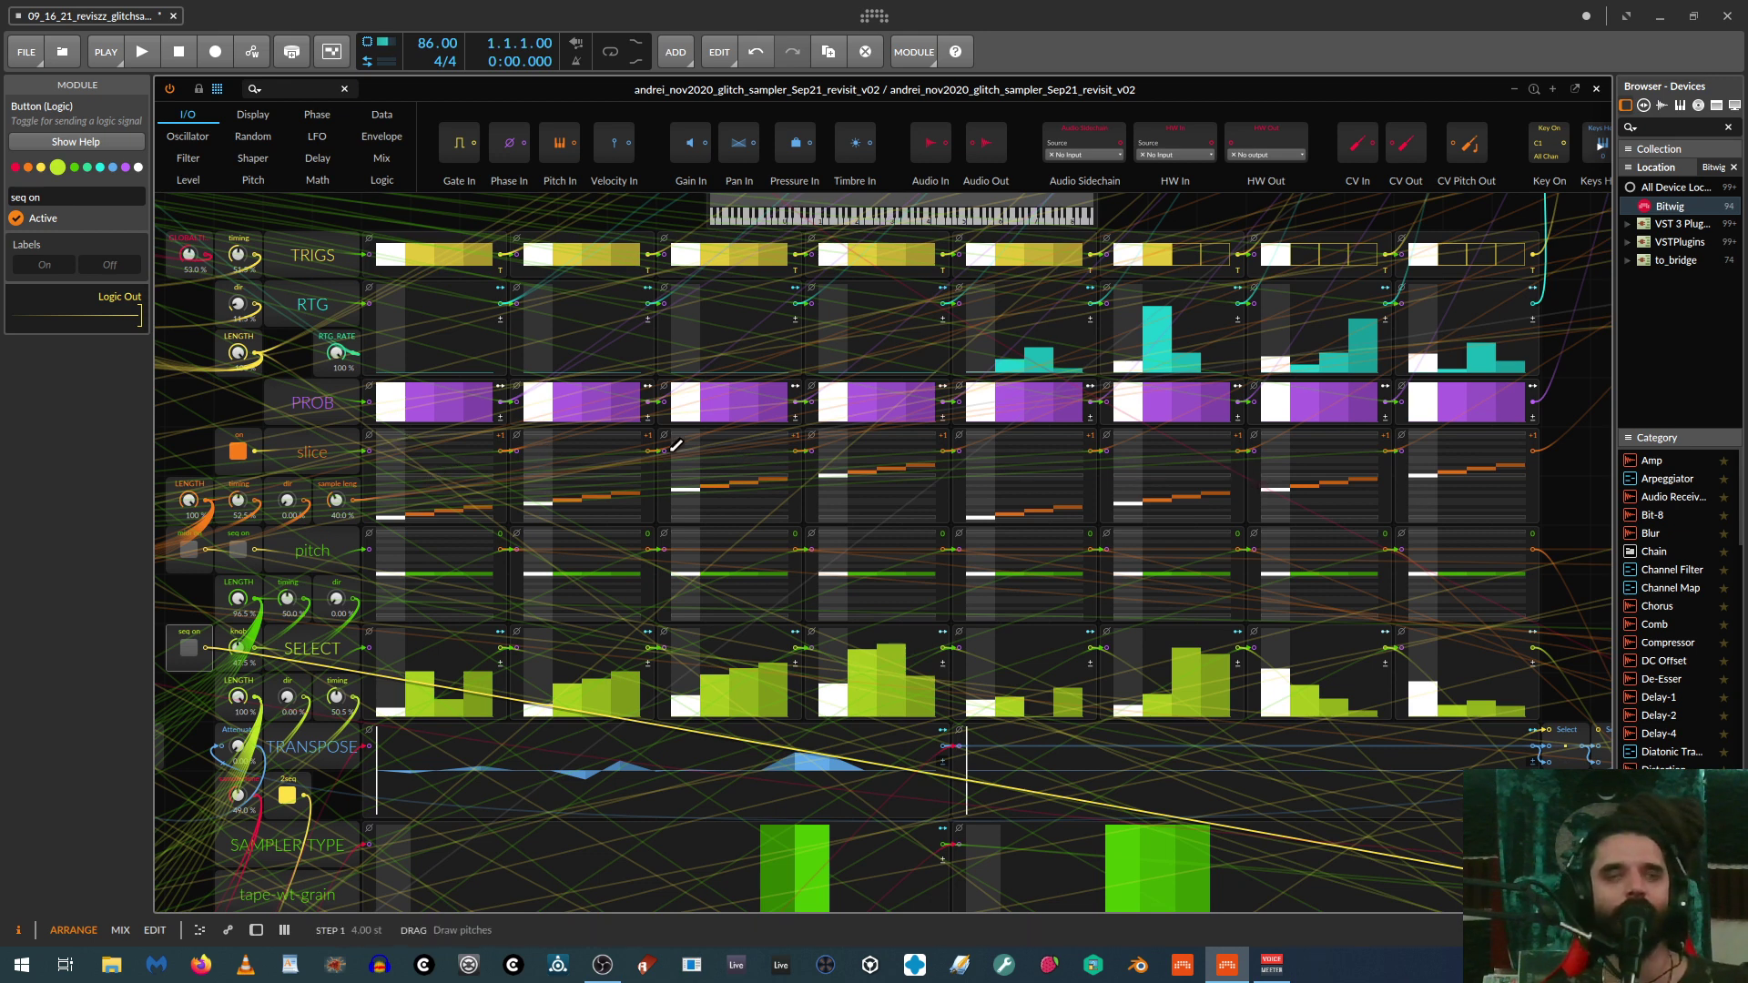
Step: Examine the routing and phase-shift modules that lie beyond the sequencer rows, and return to the rows' controls
{"action": "left_click", "coordinate": [1555, 482]}
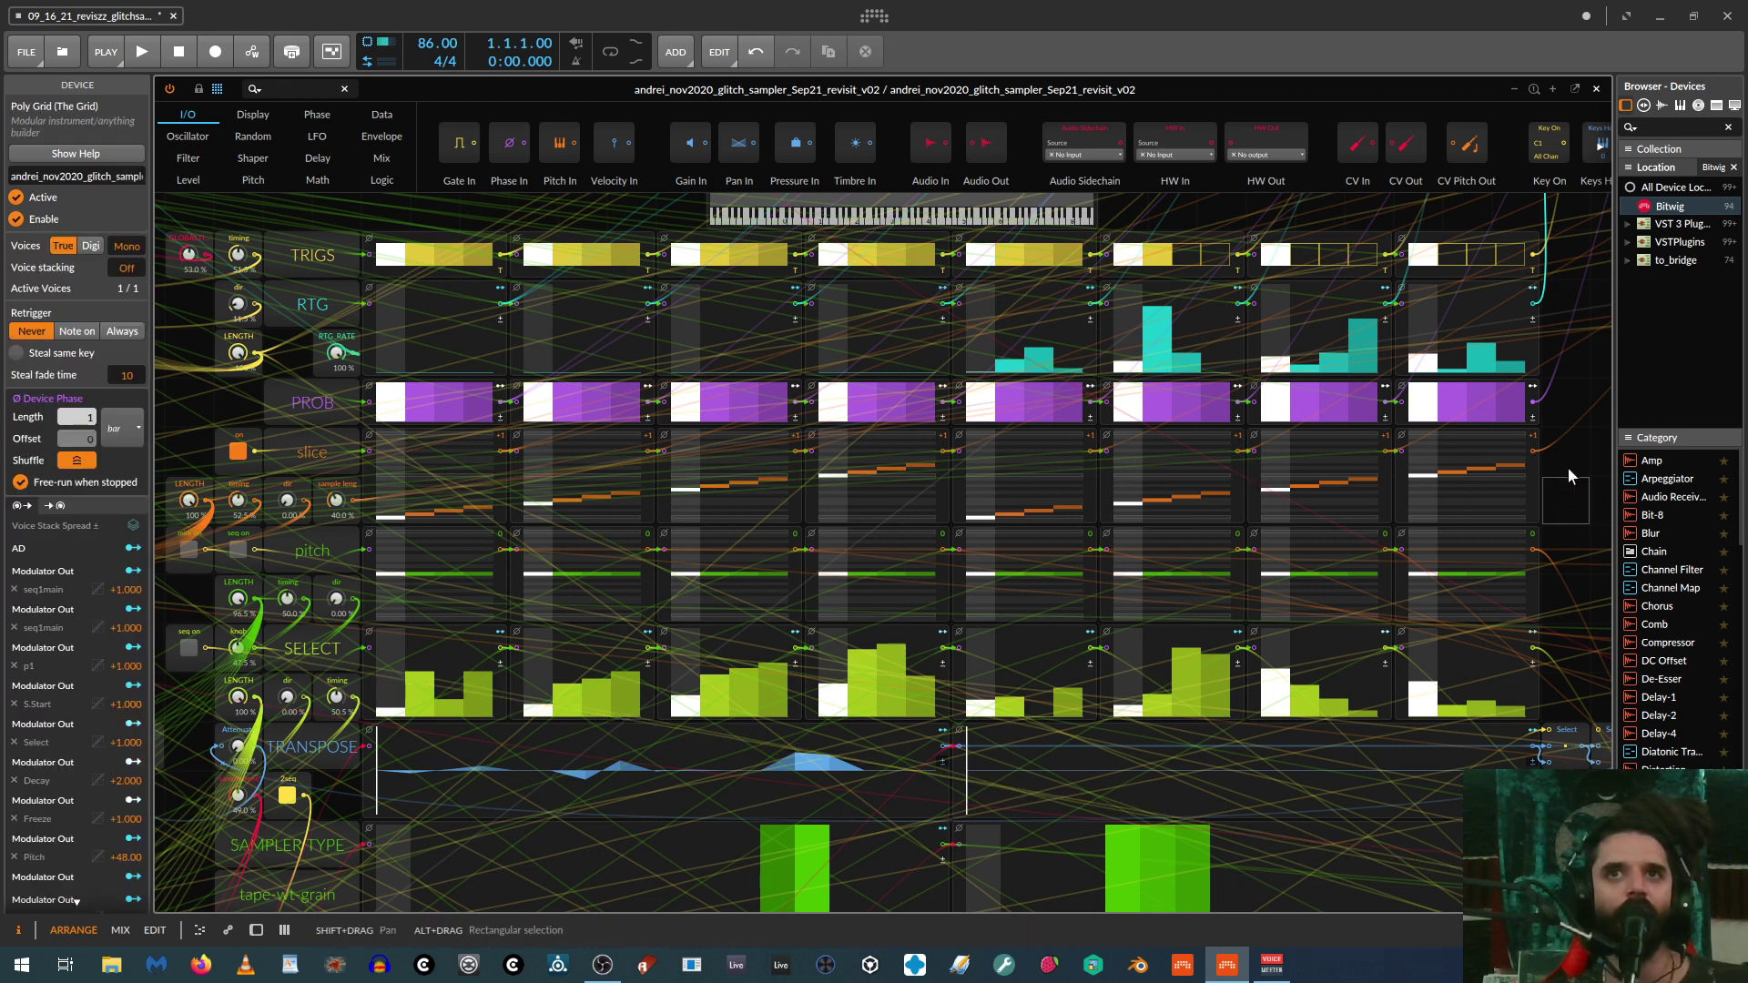
{"action": "scroll", "coordinate": [1568, 464], "scroll_direction": "down", "scroll_amount": 2}
{"action": "scroll", "coordinate": [1598, 410], "scroll_direction": "up", "scroll_amount": 1}
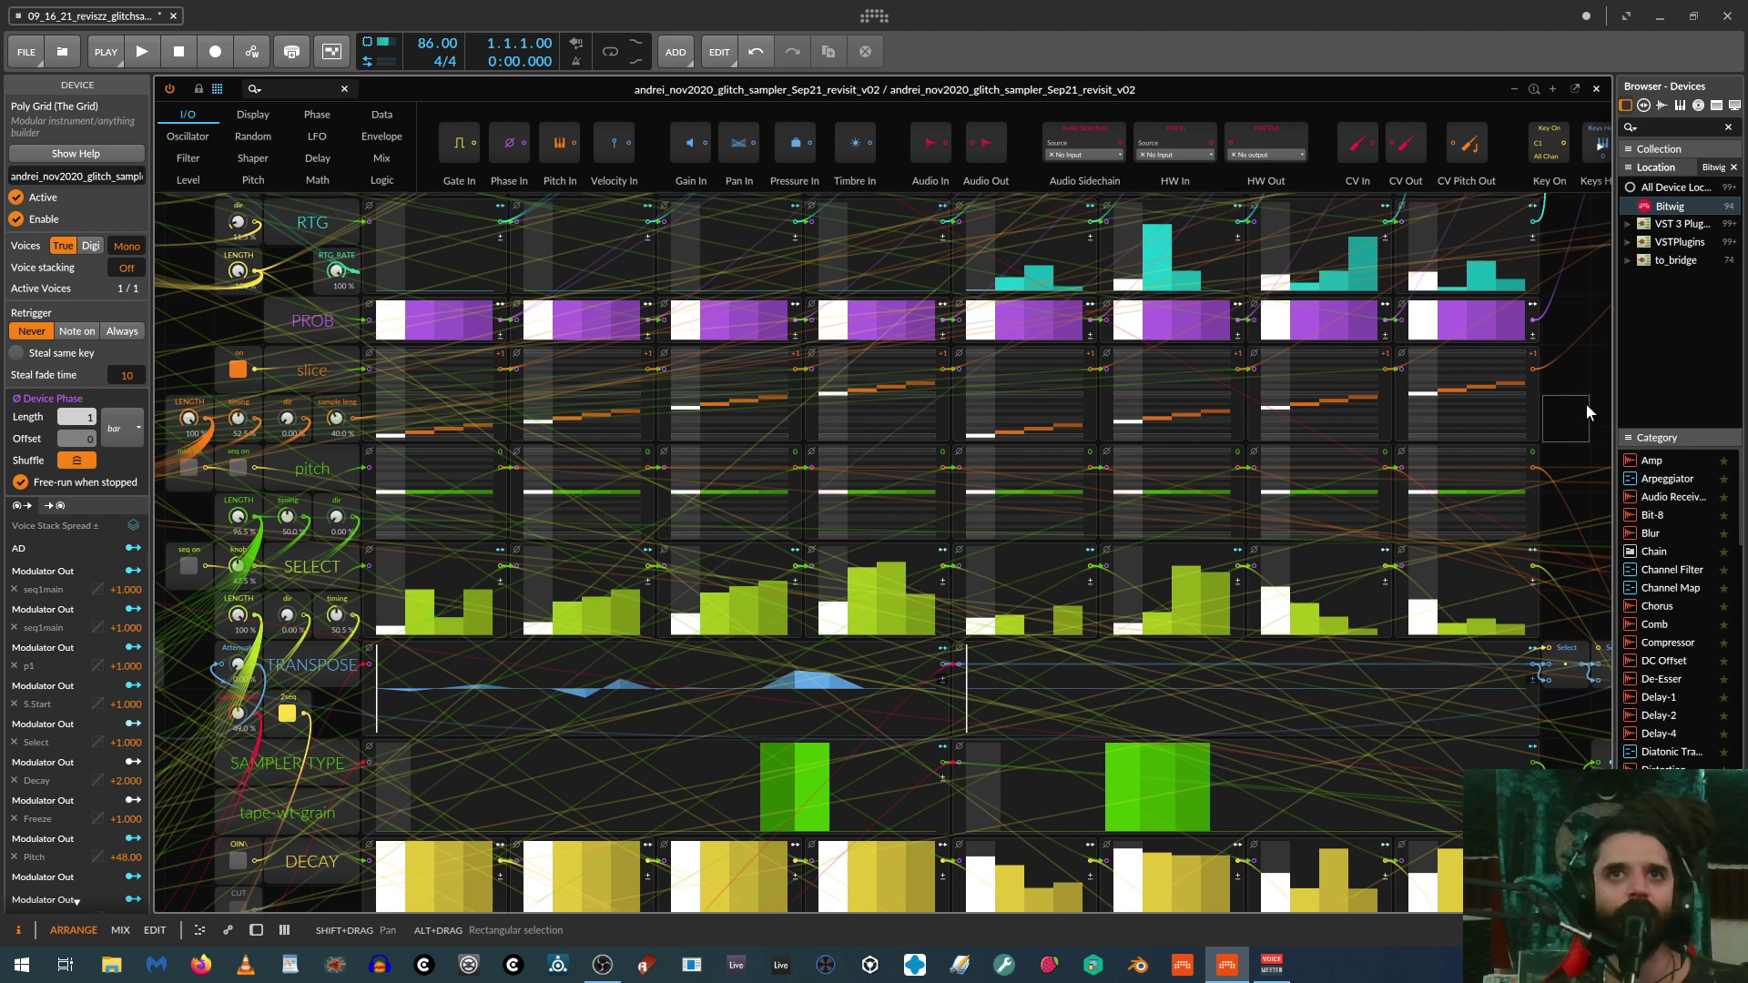
{"action": "scroll", "coordinate": [1586, 397], "scroll_direction": "up", "scroll_amount": 1}
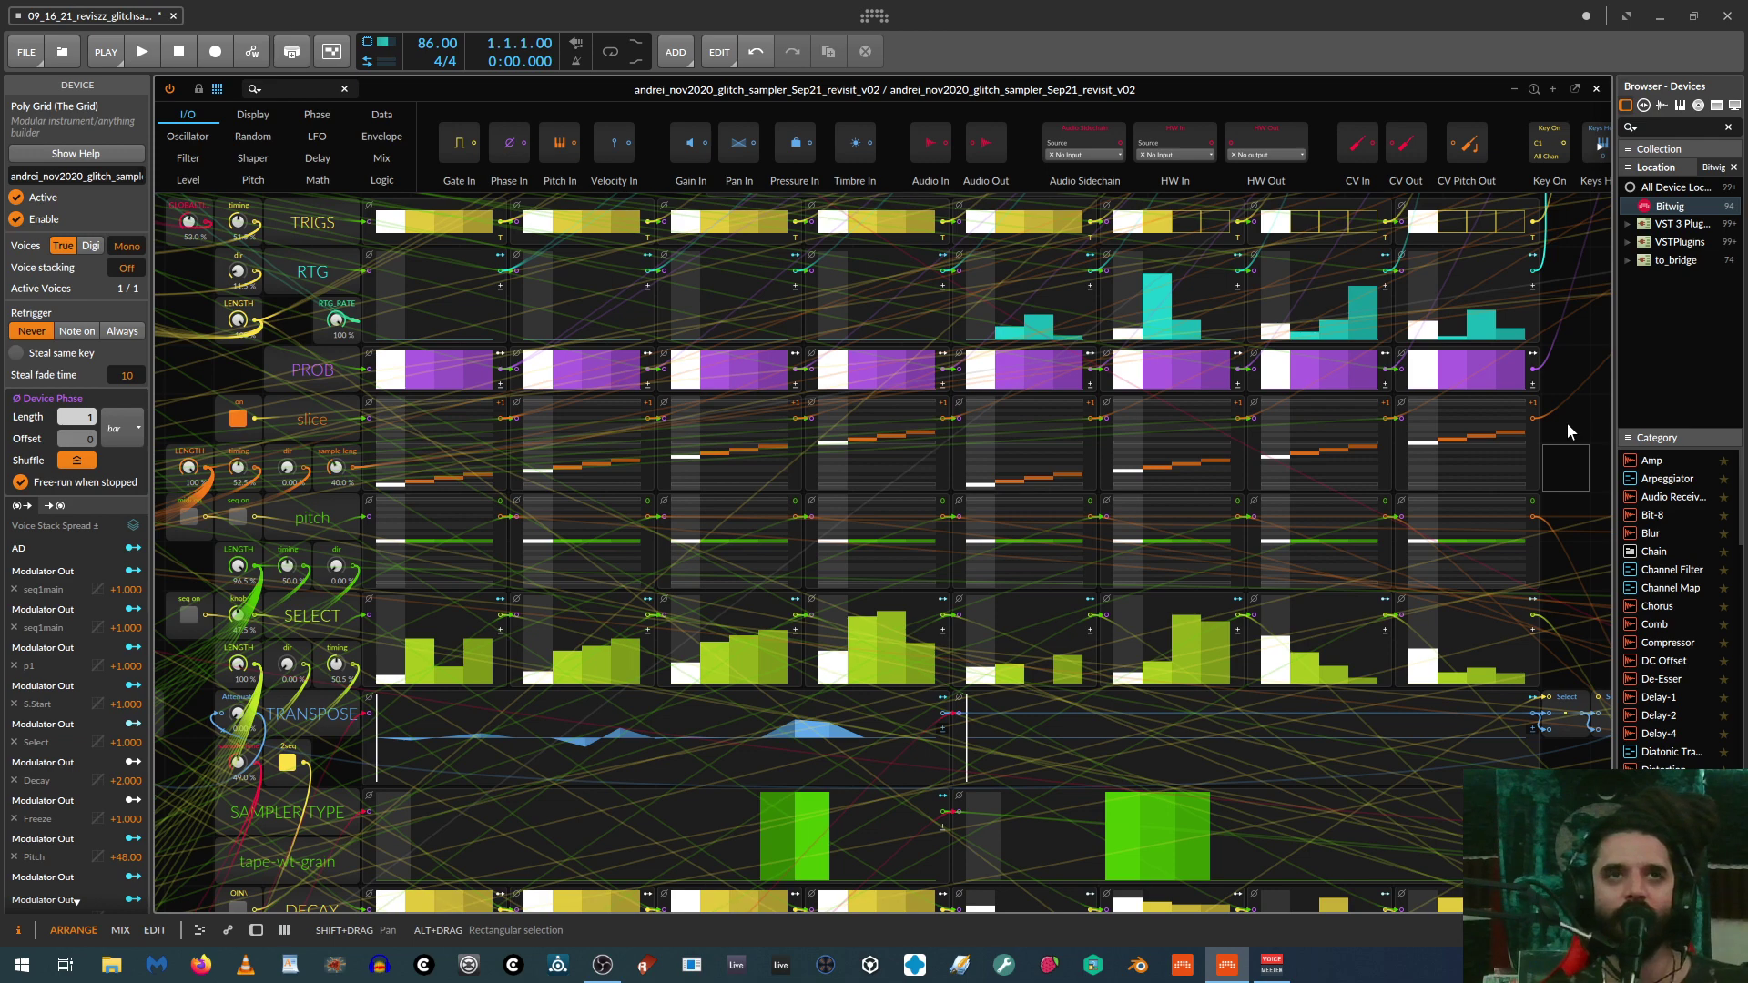
{"action": "left_click_drag", "start_coordinate": [1588, 398], "coordinate": [69, 397]}
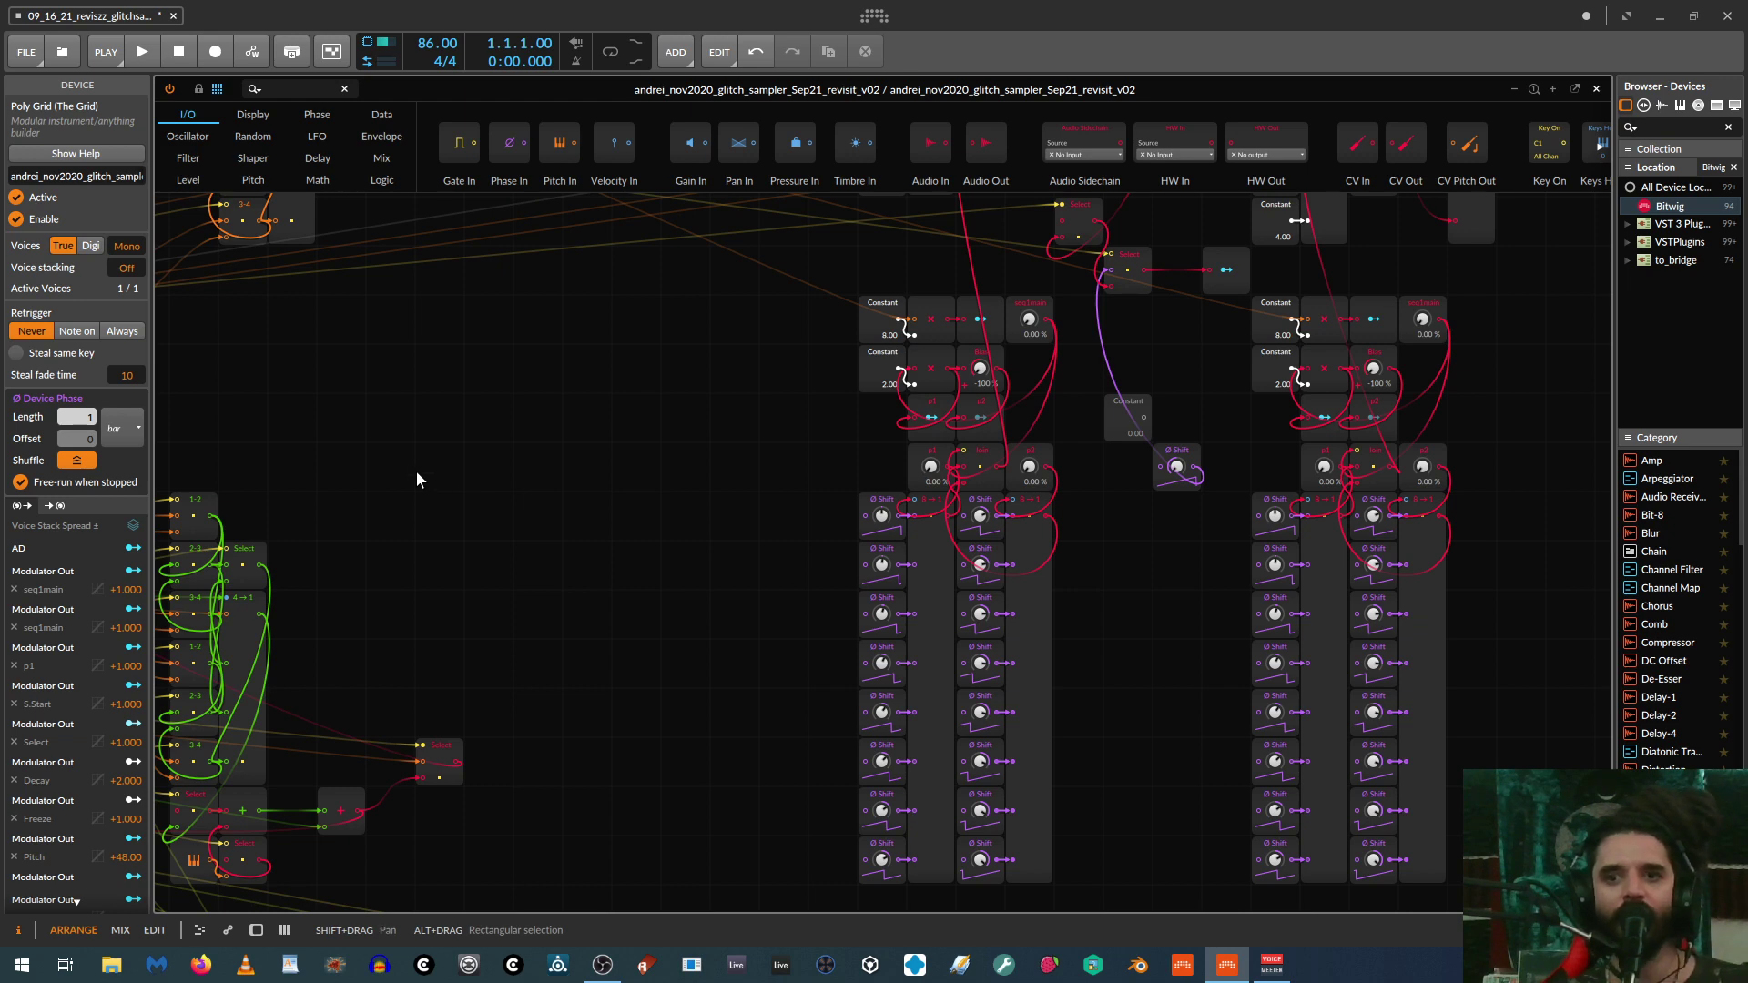
{"action": "left_click_drag", "start_coordinate": [399, 475], "coordinate": [1587, 538]}
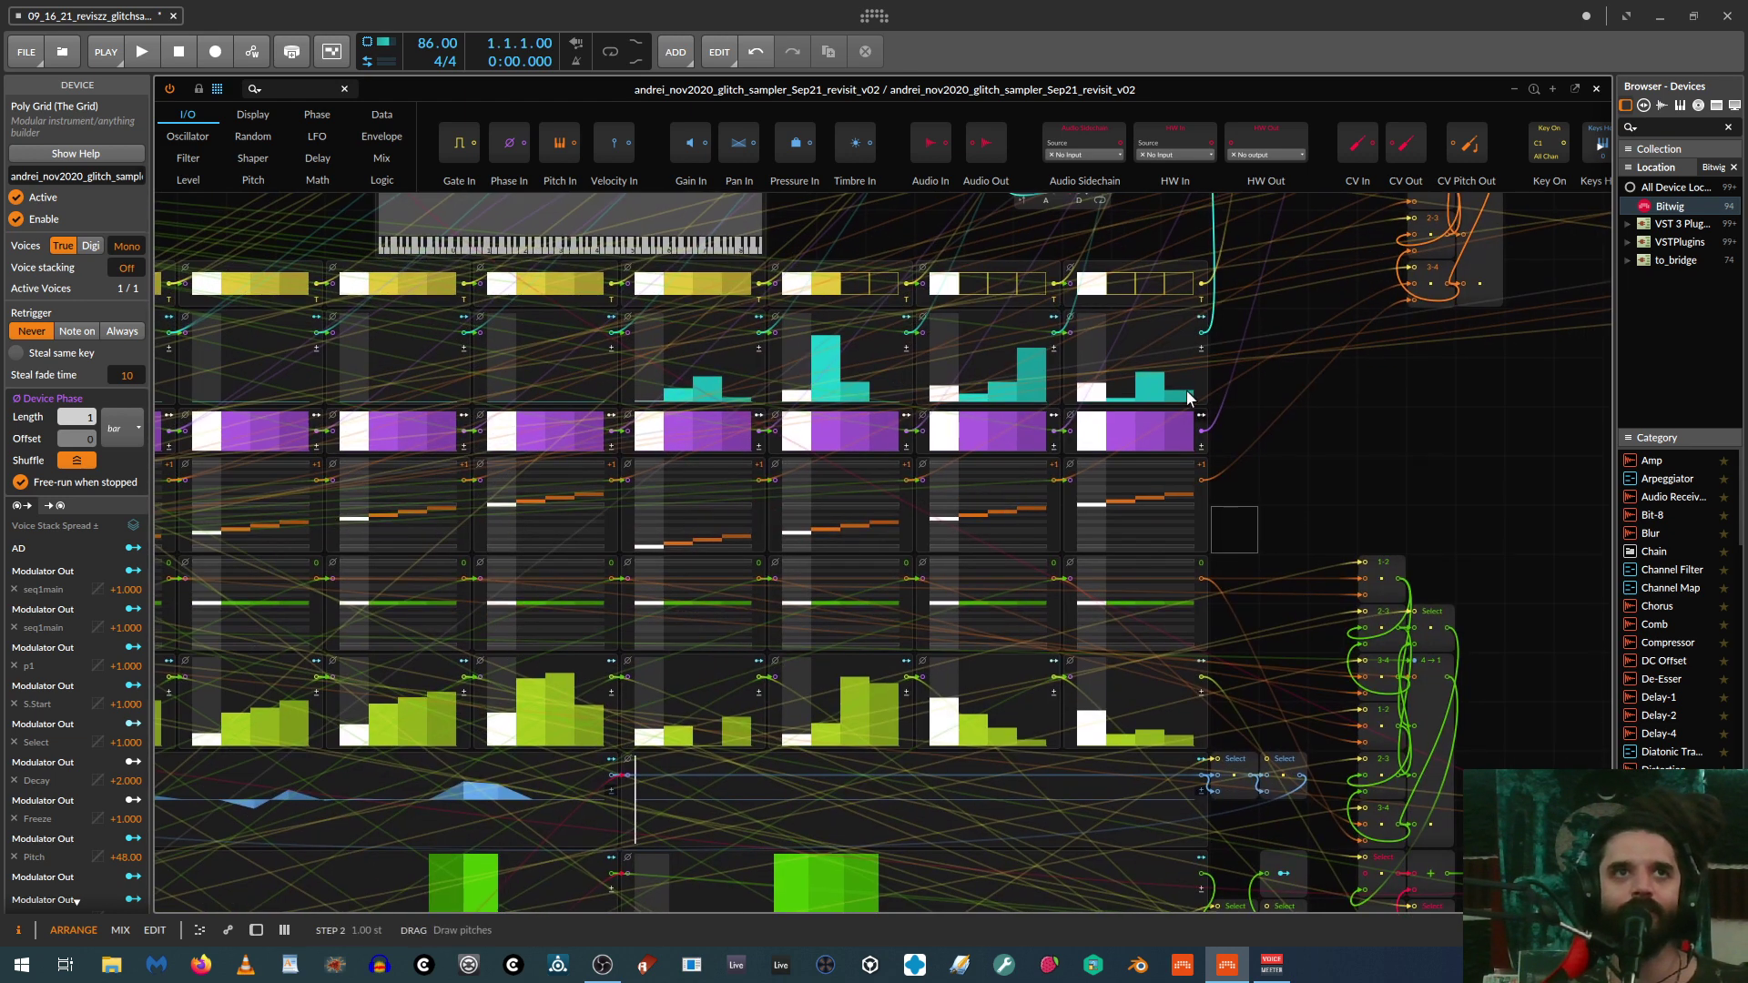
{"action": "left_click_drag", "start_coordinate": [1010, 230], "coordinate": [1555, 226]}
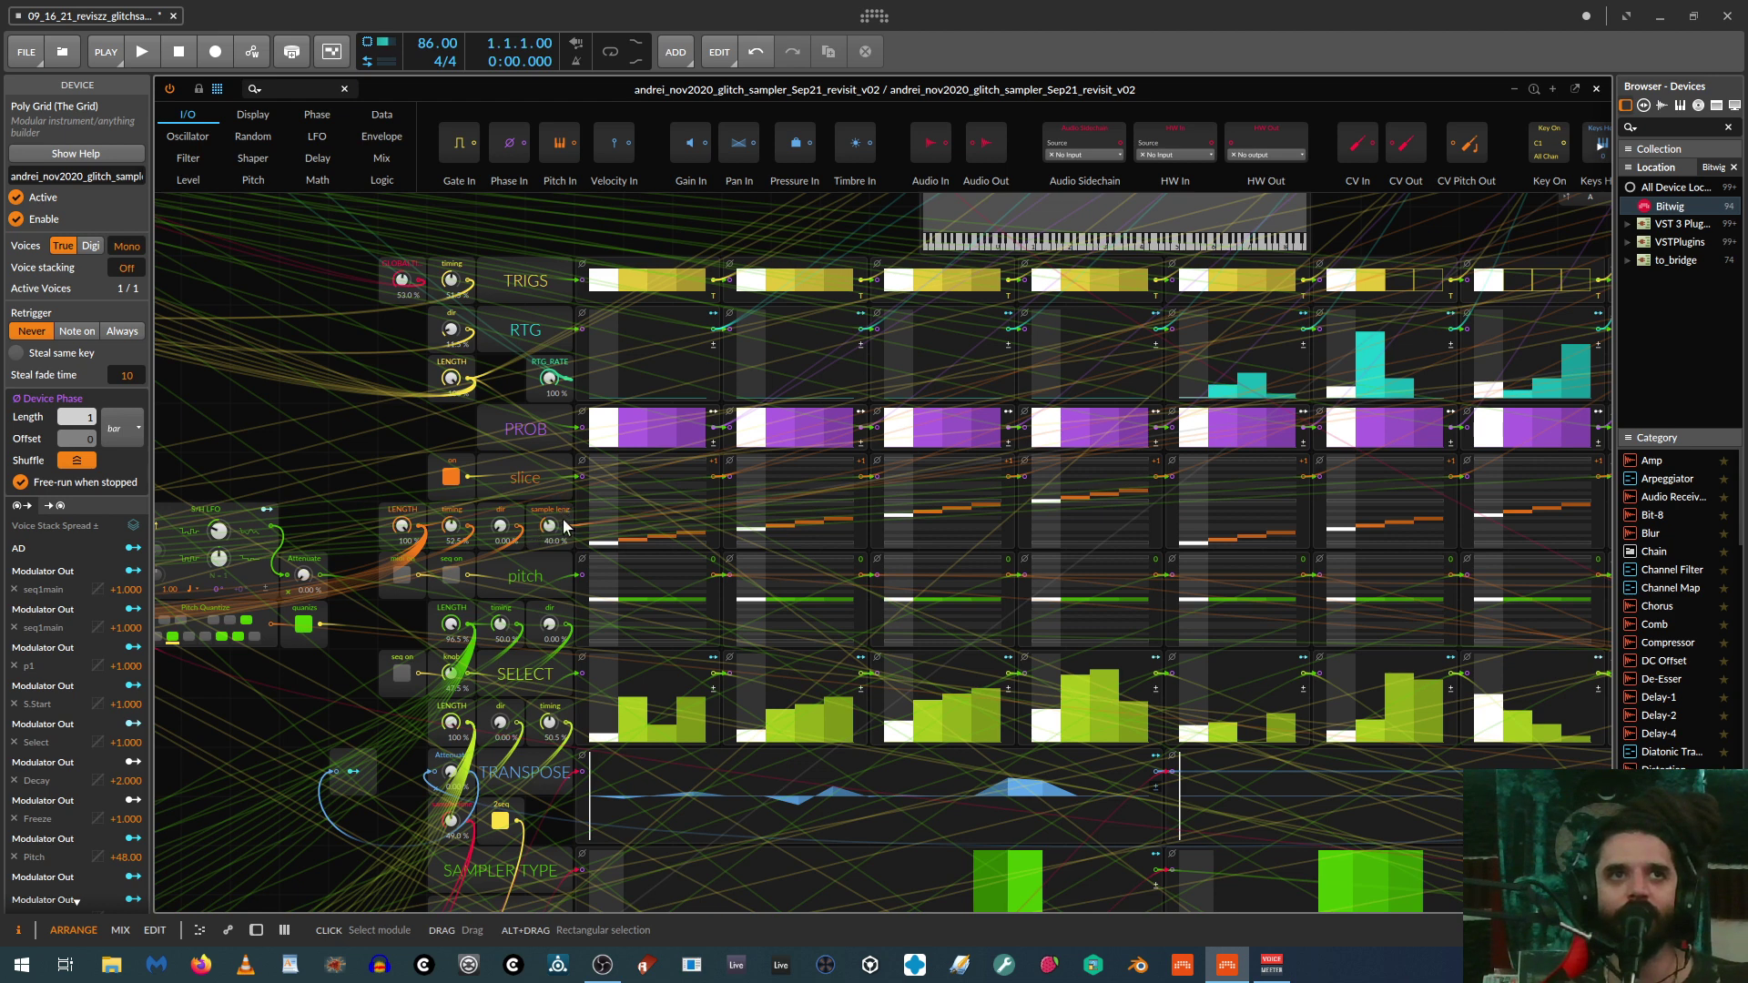
Step: Try the slice row's sample length at 0.50% and 100%, and set it to 48.5%
{"action": "scroll", "coordinate": [1096, 576], "scroll_direction": "up", "scroll_amount": 2}
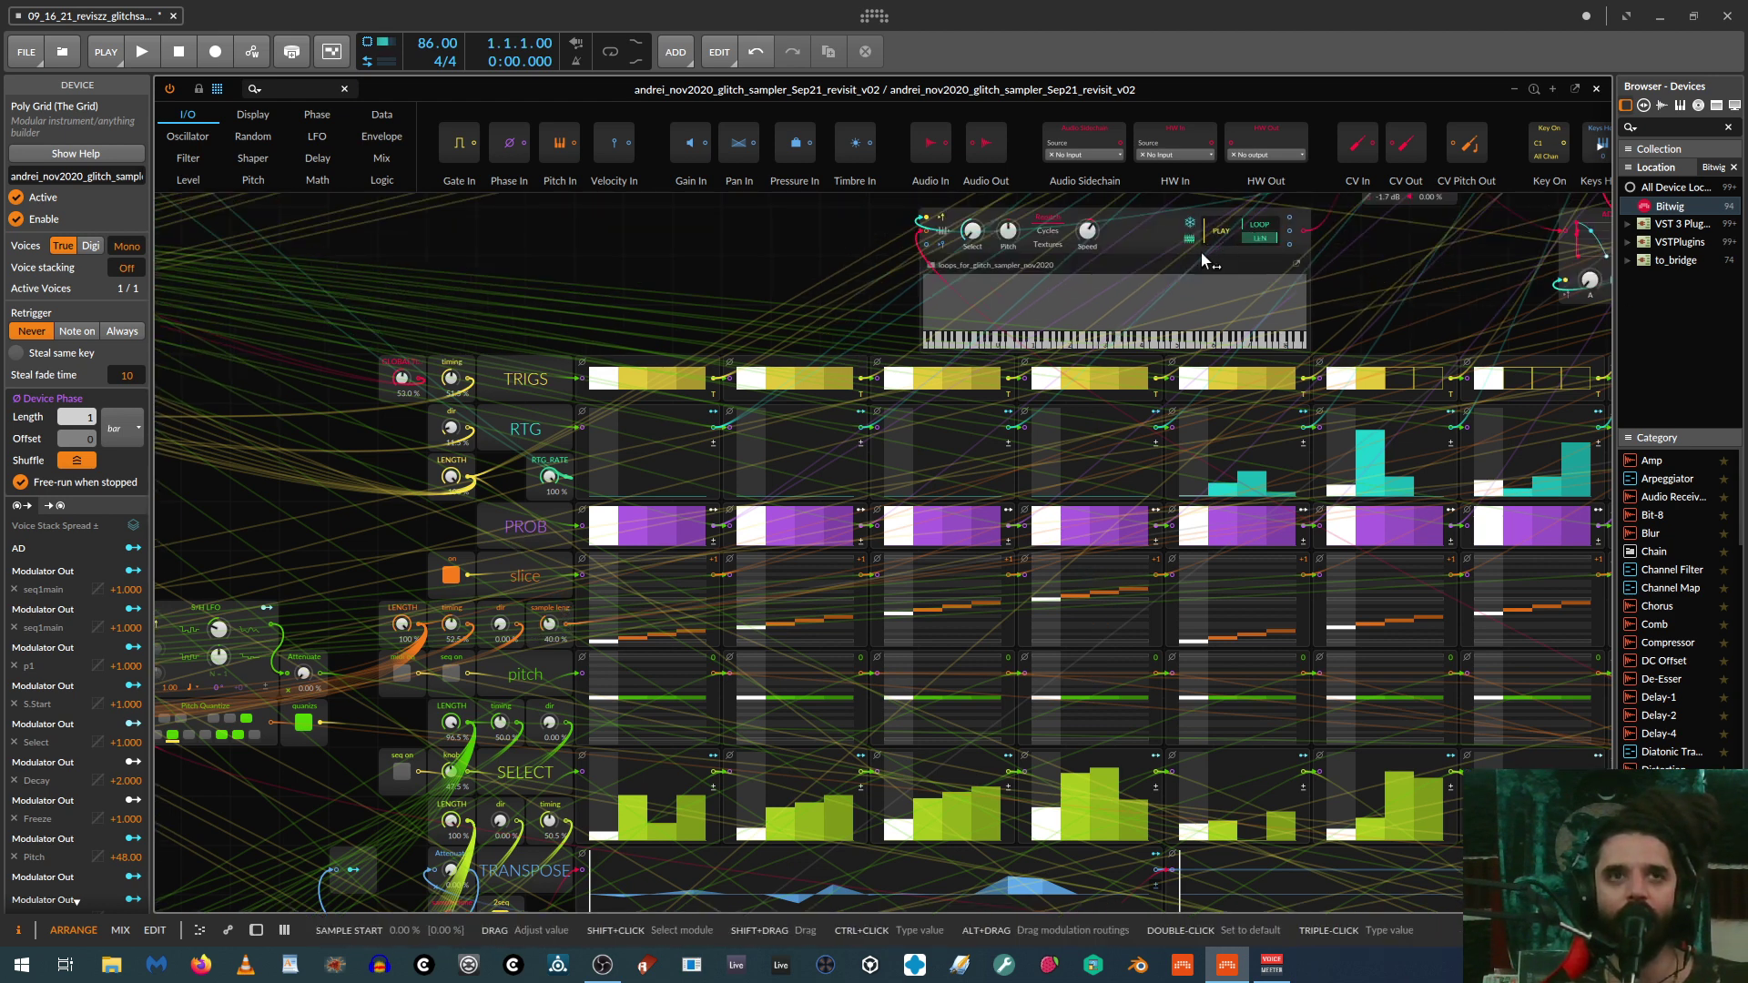
{"action": "left_click_drag", "start_coordinate": [546, 628], "coordinate": [549, 635]}
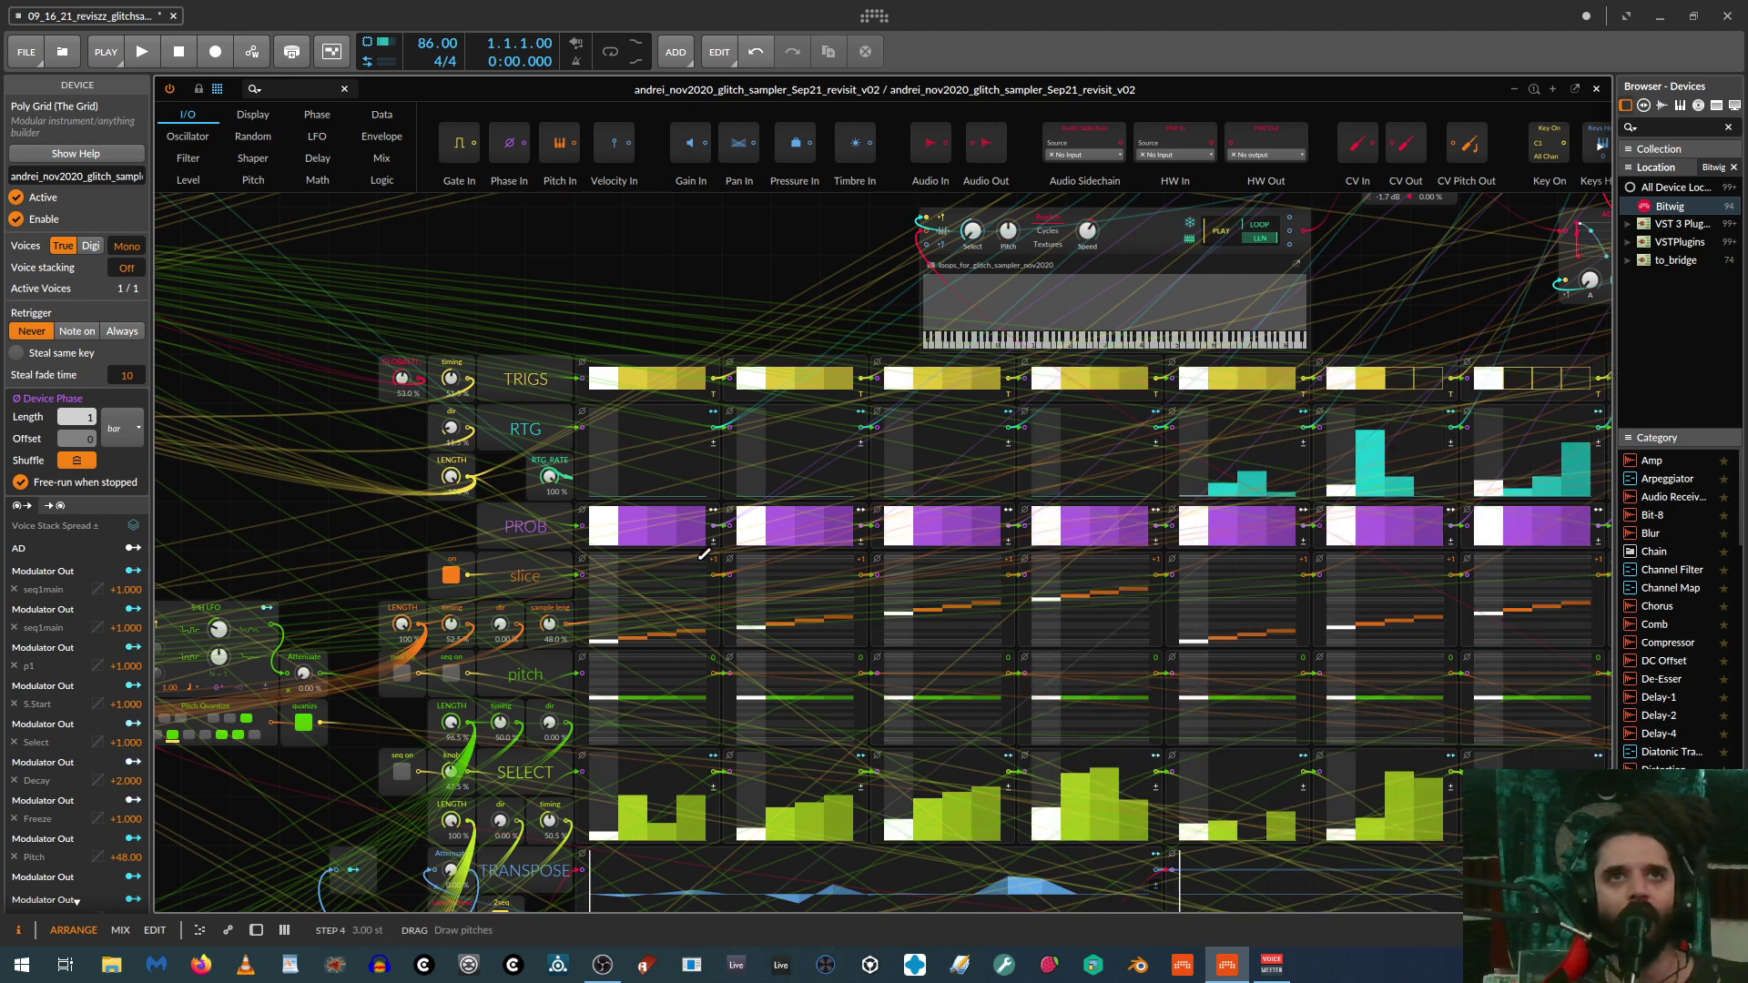
{"action": "left_click_drag", "start_coordinate": [550, 630], "coordinate": [549, 664]}
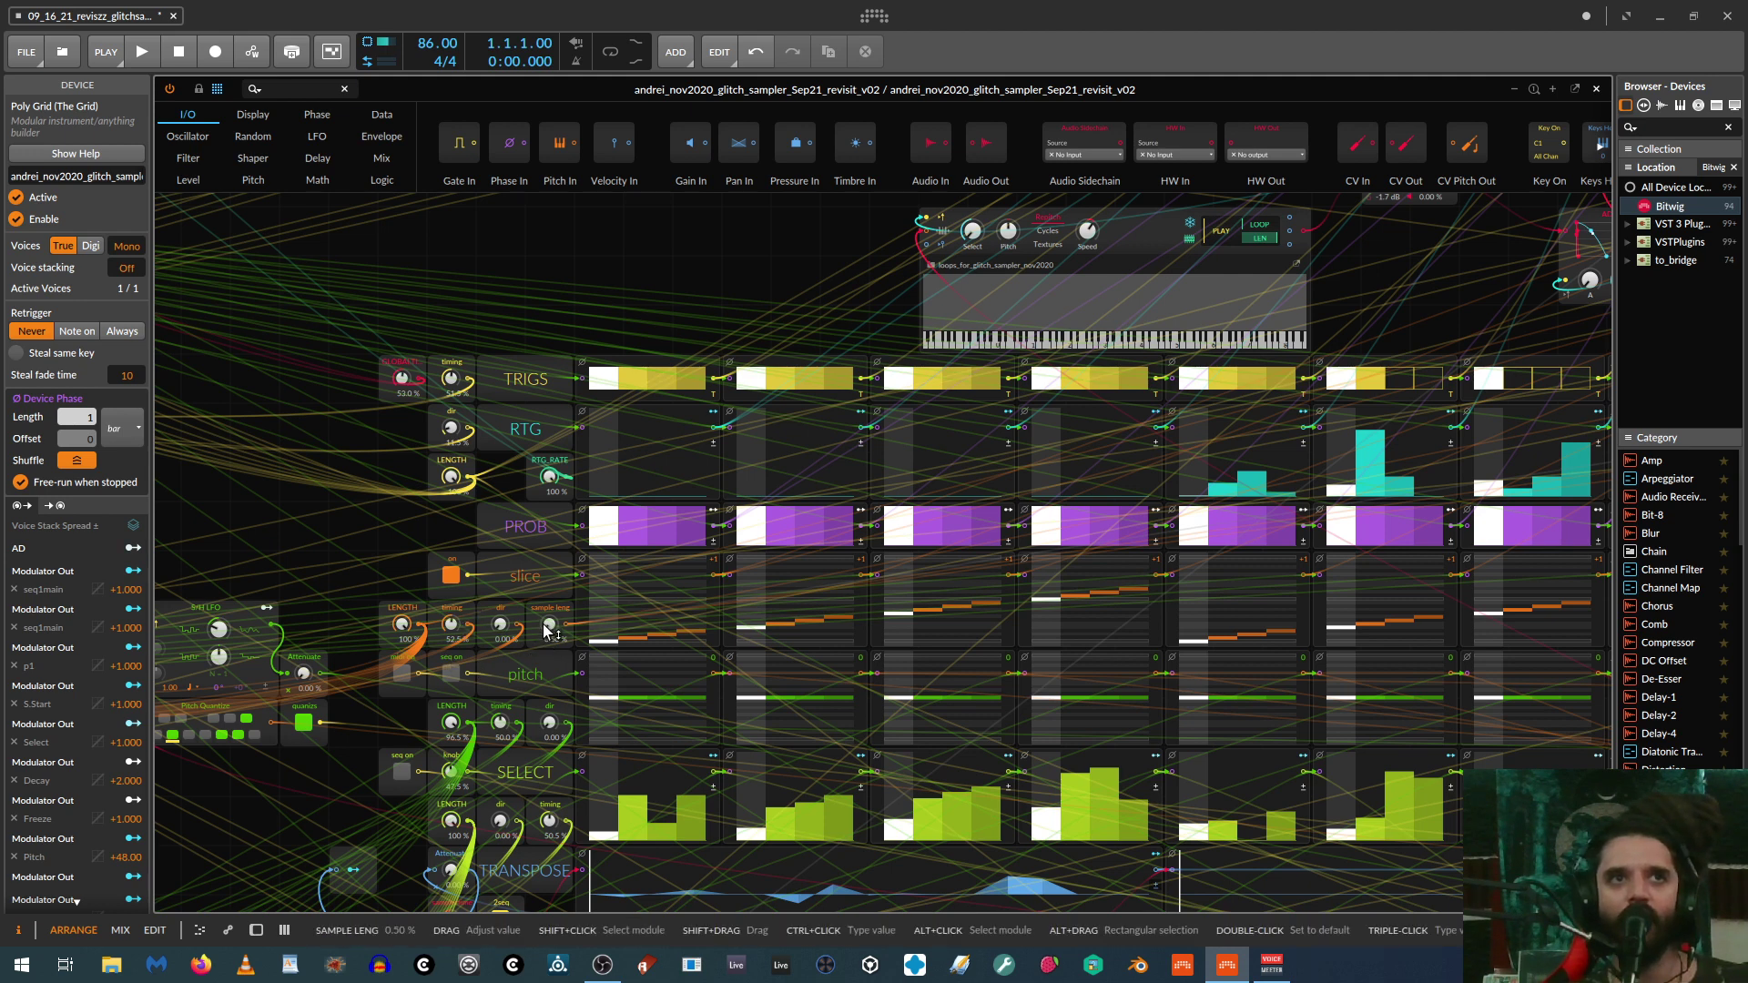
{"action": "left_click_drag", "start_coordinate": [550, 626], "coordinate": [550, 492]}
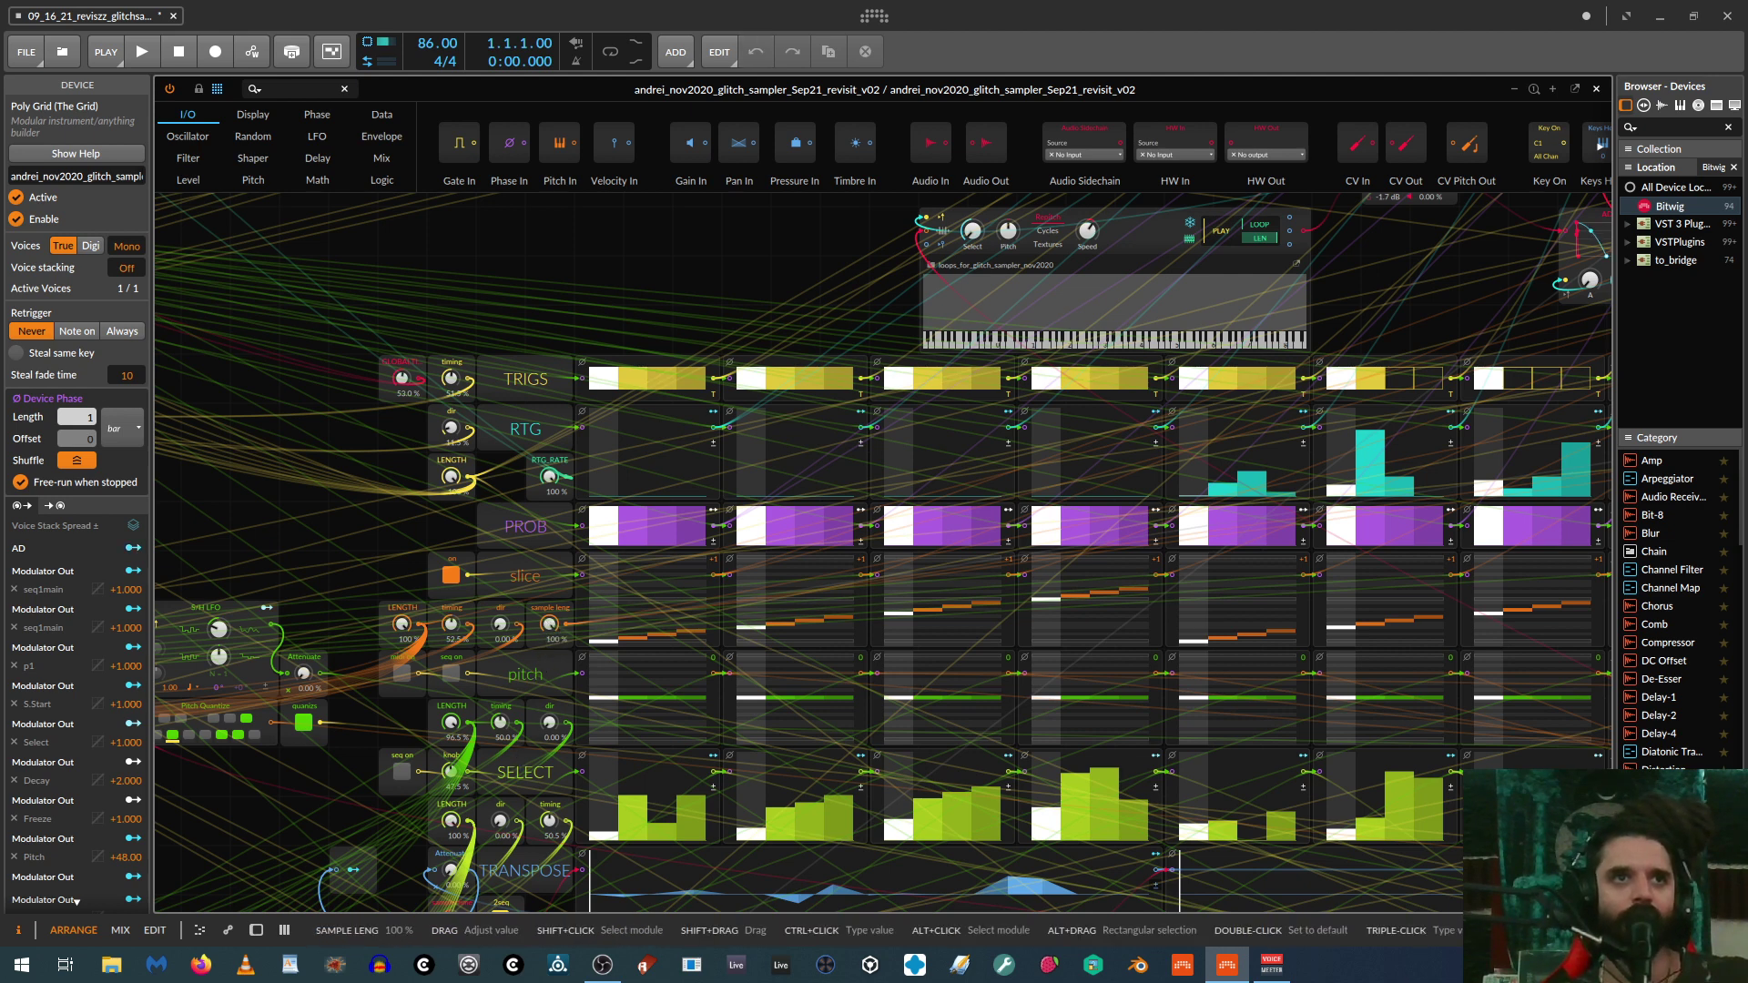
{"action": "left_click_drag", "start_coordinate": [549, 626], "coordinate": [548, 674]}
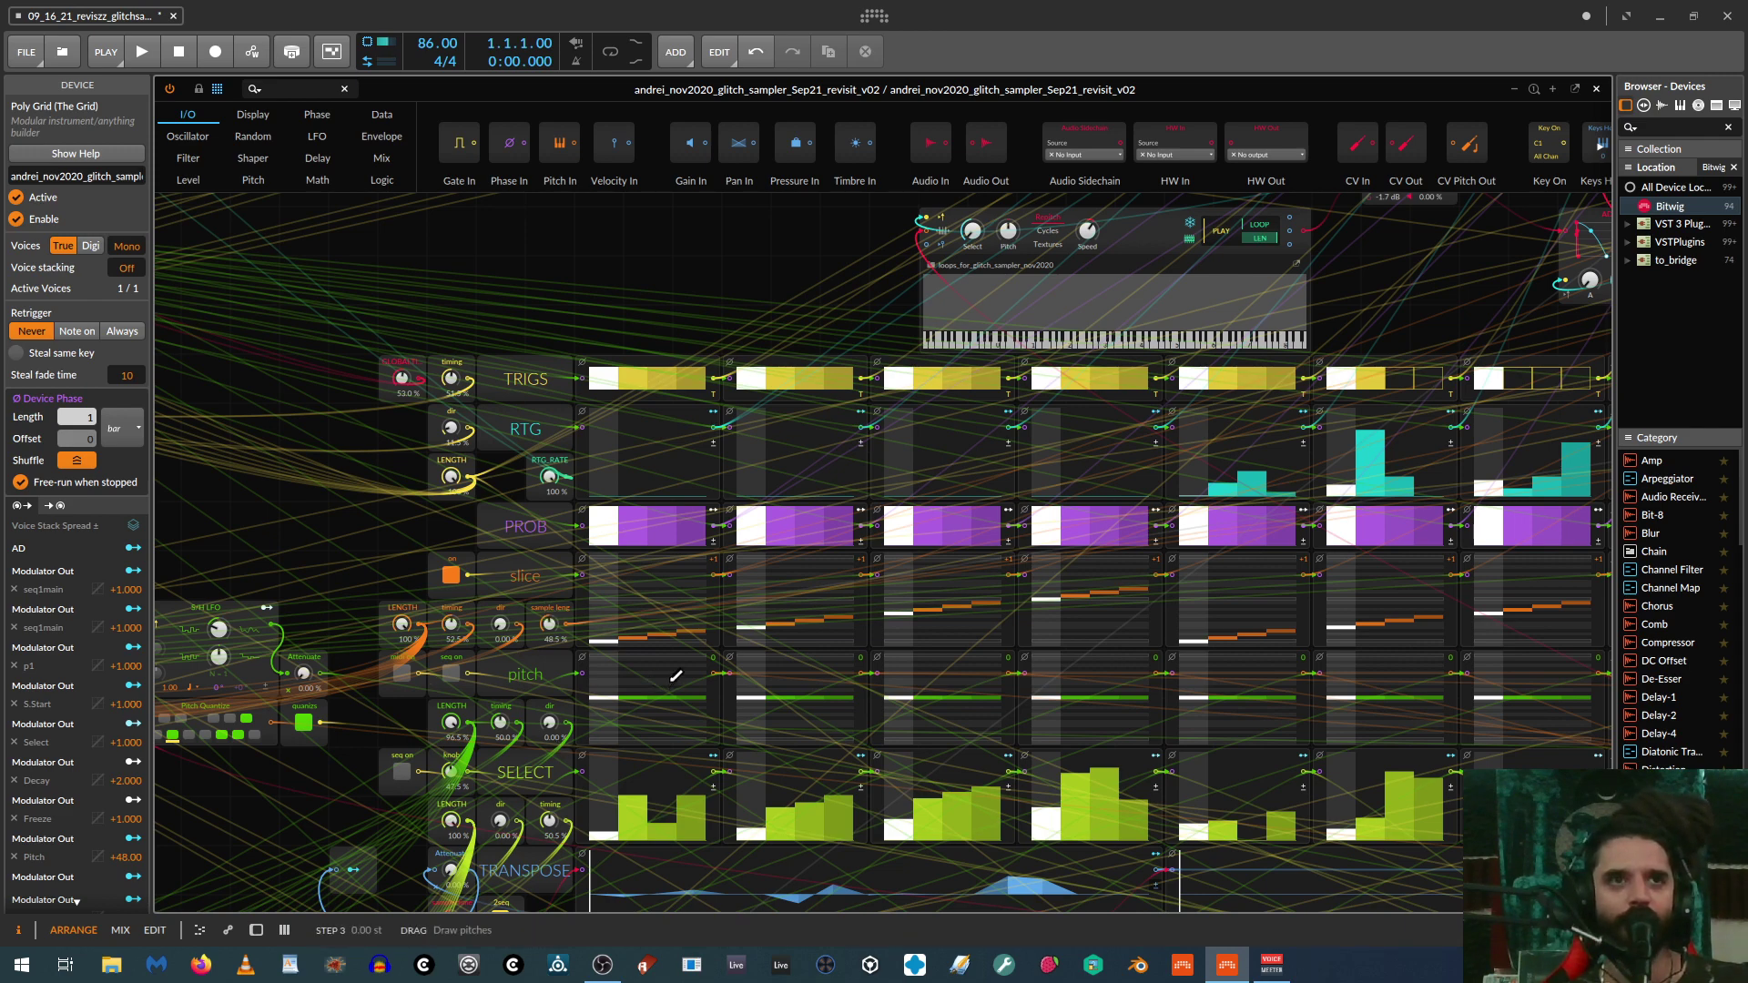
Step: Try the pitch row's midi on toggle and switch it off again
{"action": "scroll", "coordinate": [237, 823], "scroll_direction": "up", "scroll_amount": 2}
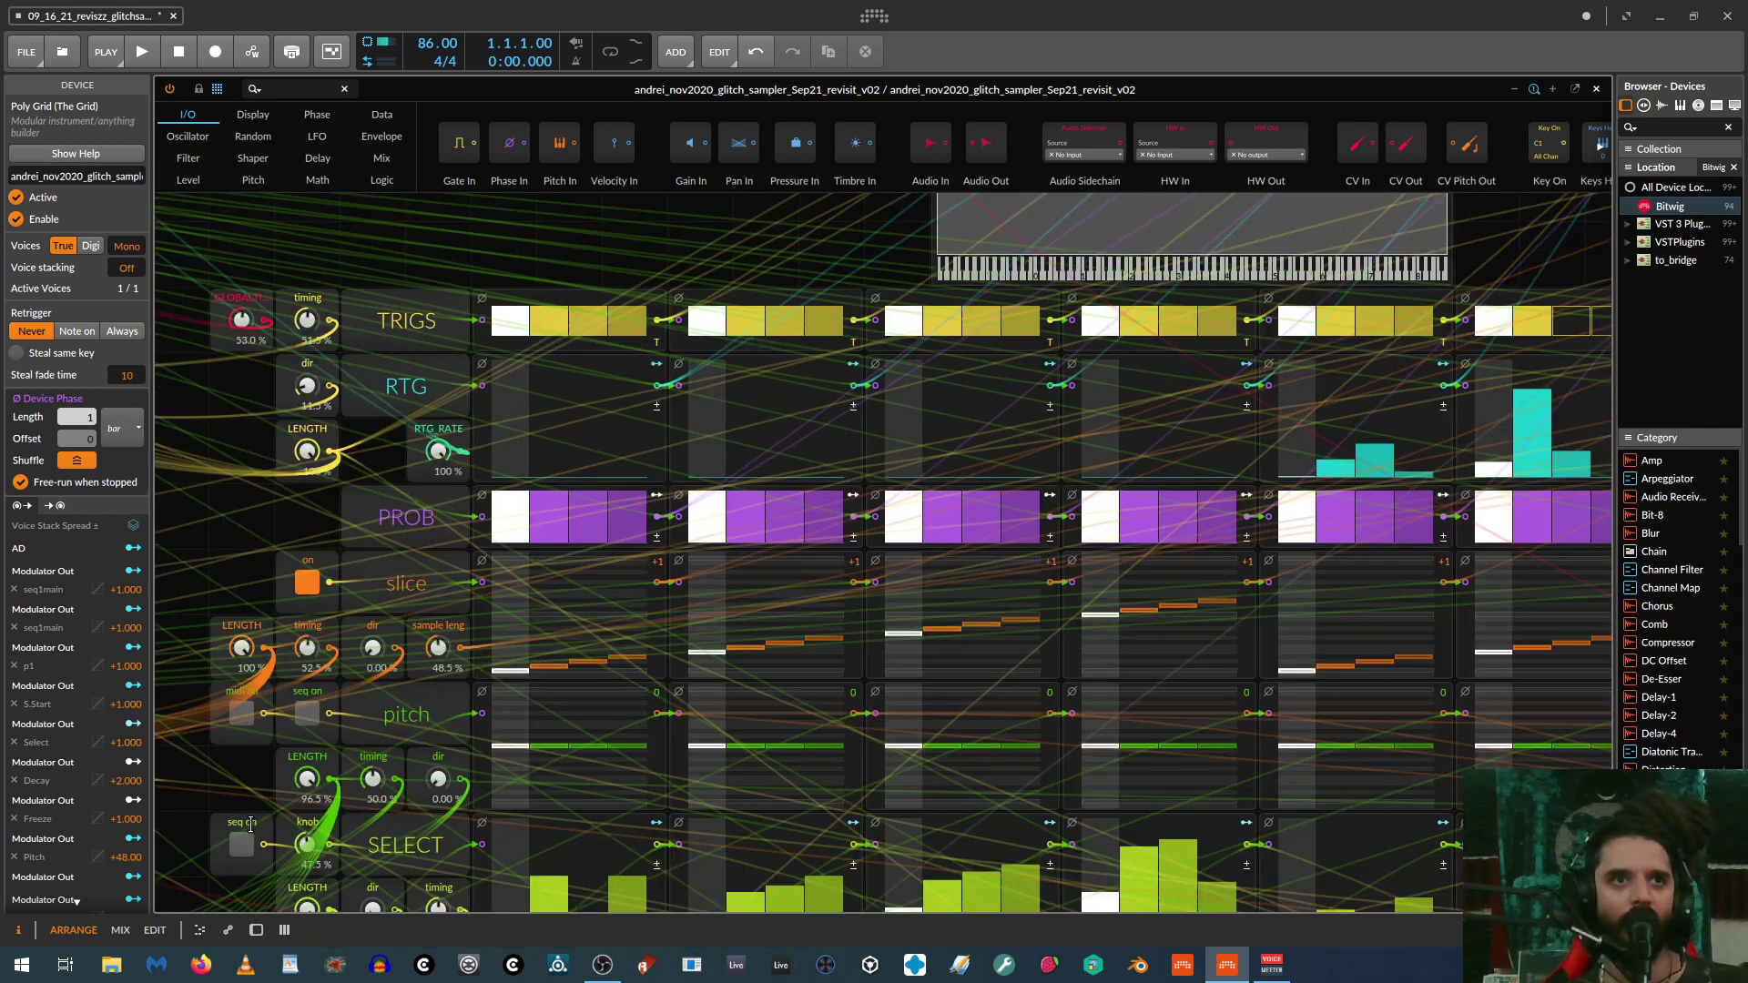
{"action": "left_click_drag", "start_coordinate": [289, 498], "coordinate": [378, 398]}
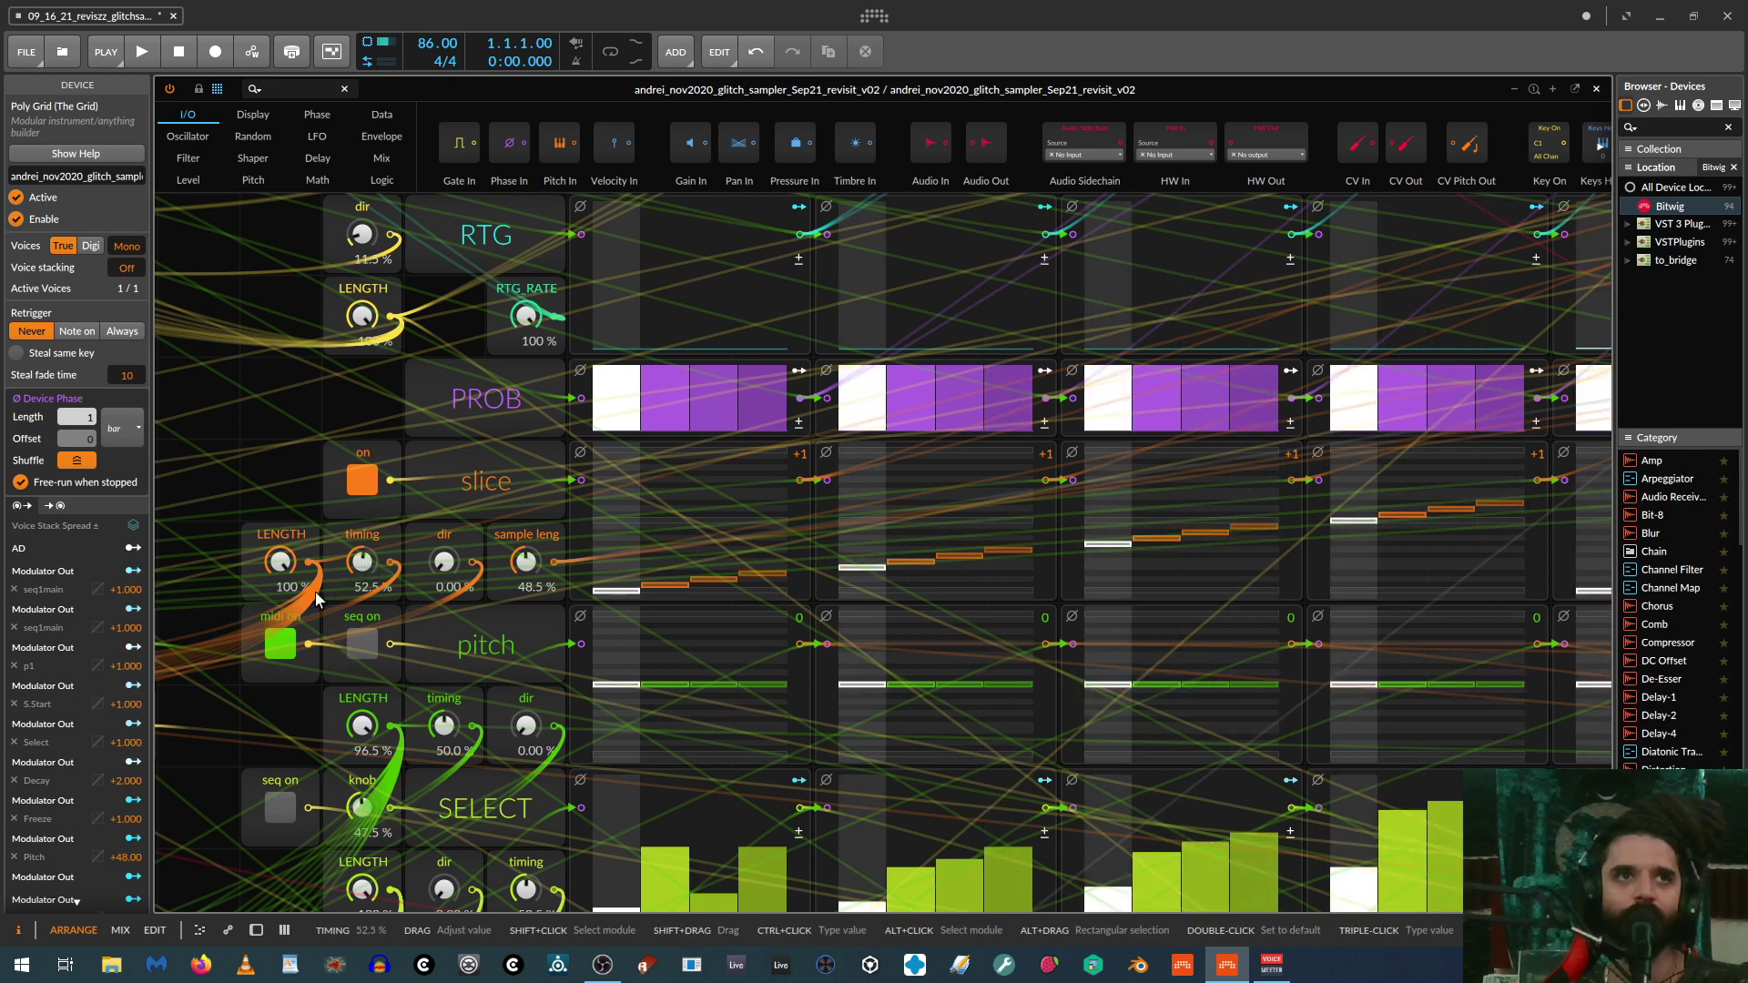
{"action": "left_click", "coordinate": [279, 643]}
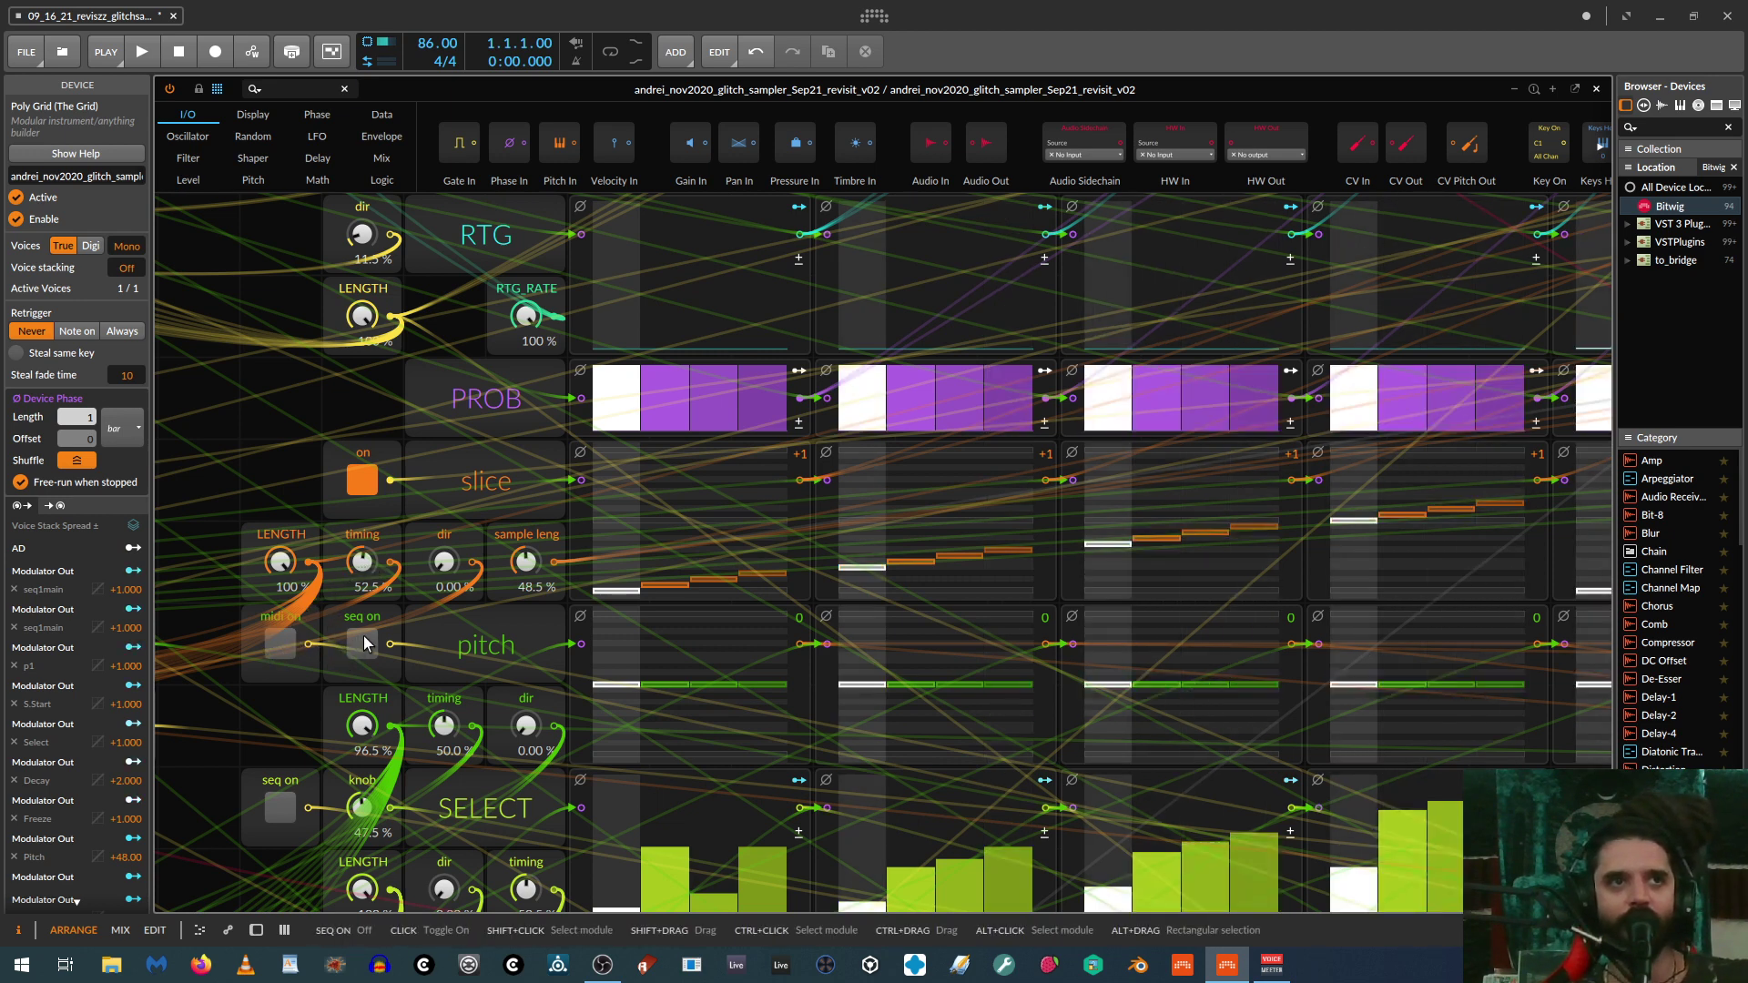
Step: Turn on the pitch row's sequencer and draw varied pitch steps across its first three blocks
{"action": "mouse_move", "coordinate": [670, 663]}
{"action": "left_mouse_down"}
{"action": "mouse_move", "coordinate": [730, 696]}
{"action": "mouse_move", "coordinate": [750, 616]}
{"action": "mouse_move", "coordinate": [954, 646]}
{"action": "mouse_move", "coordinate": [991, 658]}
{"action": "mouse_move", "coordinate": [1005, 689]}
{"action": "mouse_move", "coordinate": [1225, 646]}
{"action": "mouse_move", "coordinate": [1177, 663]}
{"action": "mouse_move", "coordinate": [1204, 629]}
{"action": "mouse_move", "coordinate": [1238, 656]}
{"action": "left_mouse_up"}
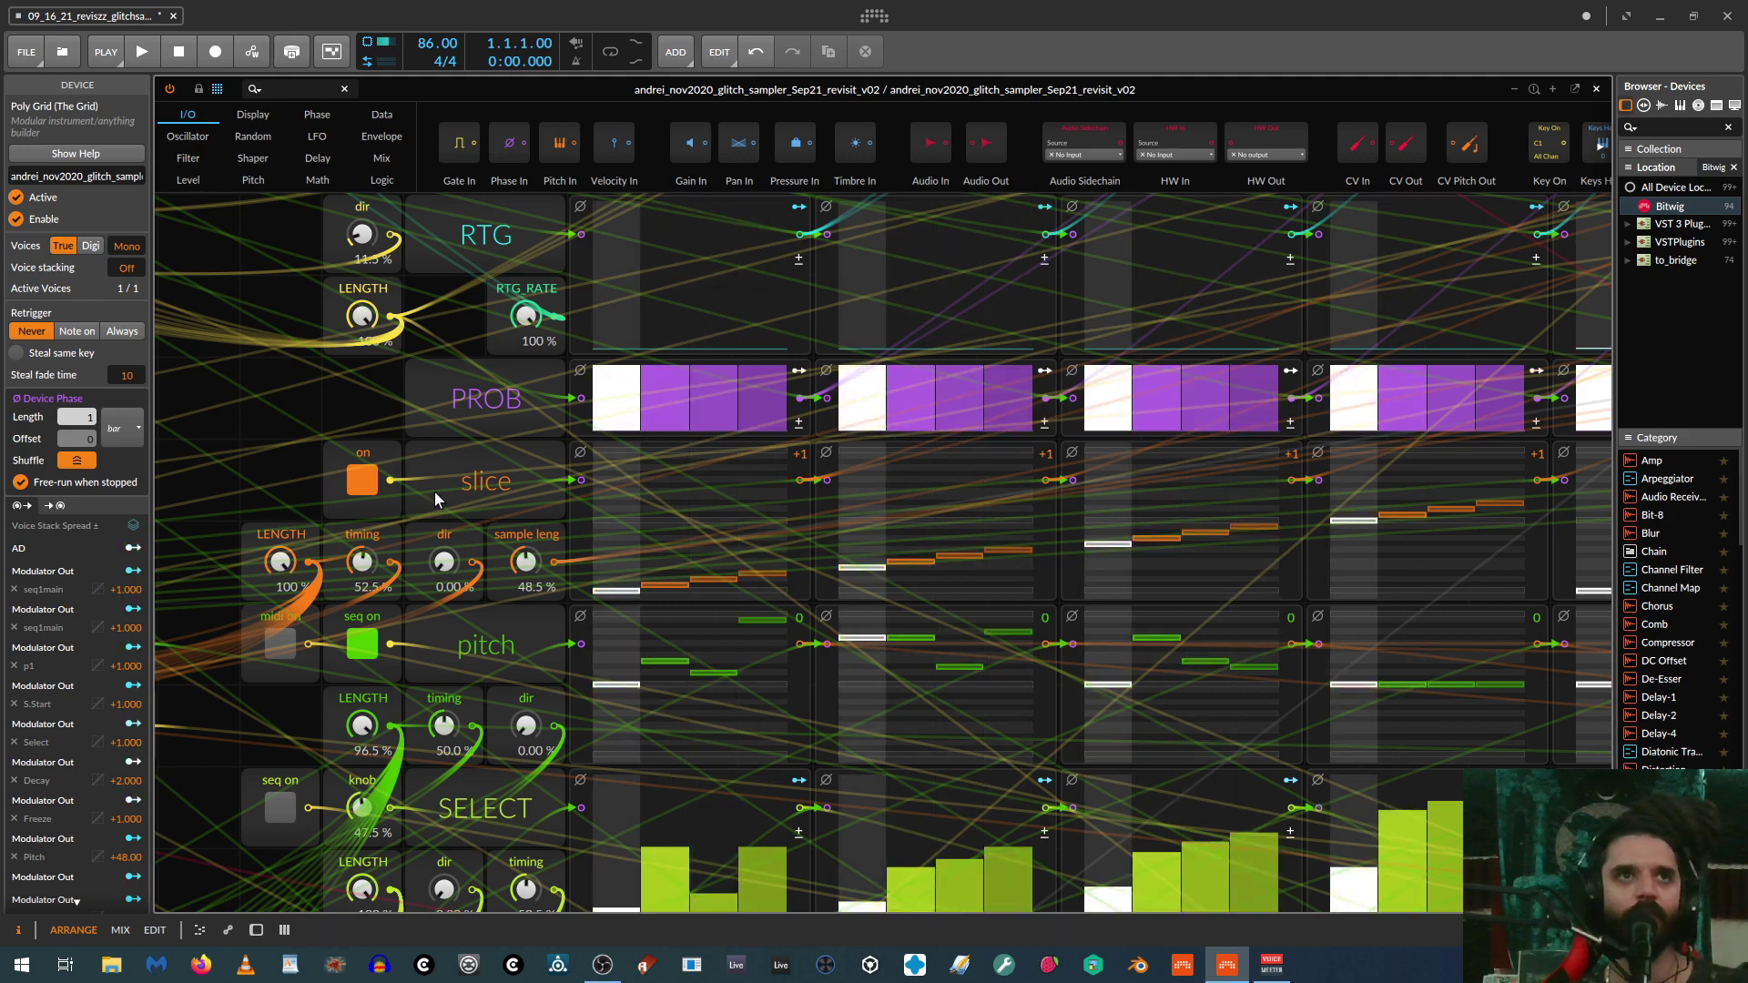
{"action": "scroll", "coordinate": [371, 415], "scroll_direction": "up", "scroll_amount": 3}
{"action": "scroll", "coordinate": [428, 689], "scroll_direction": "down", "scroll_amount": 1}
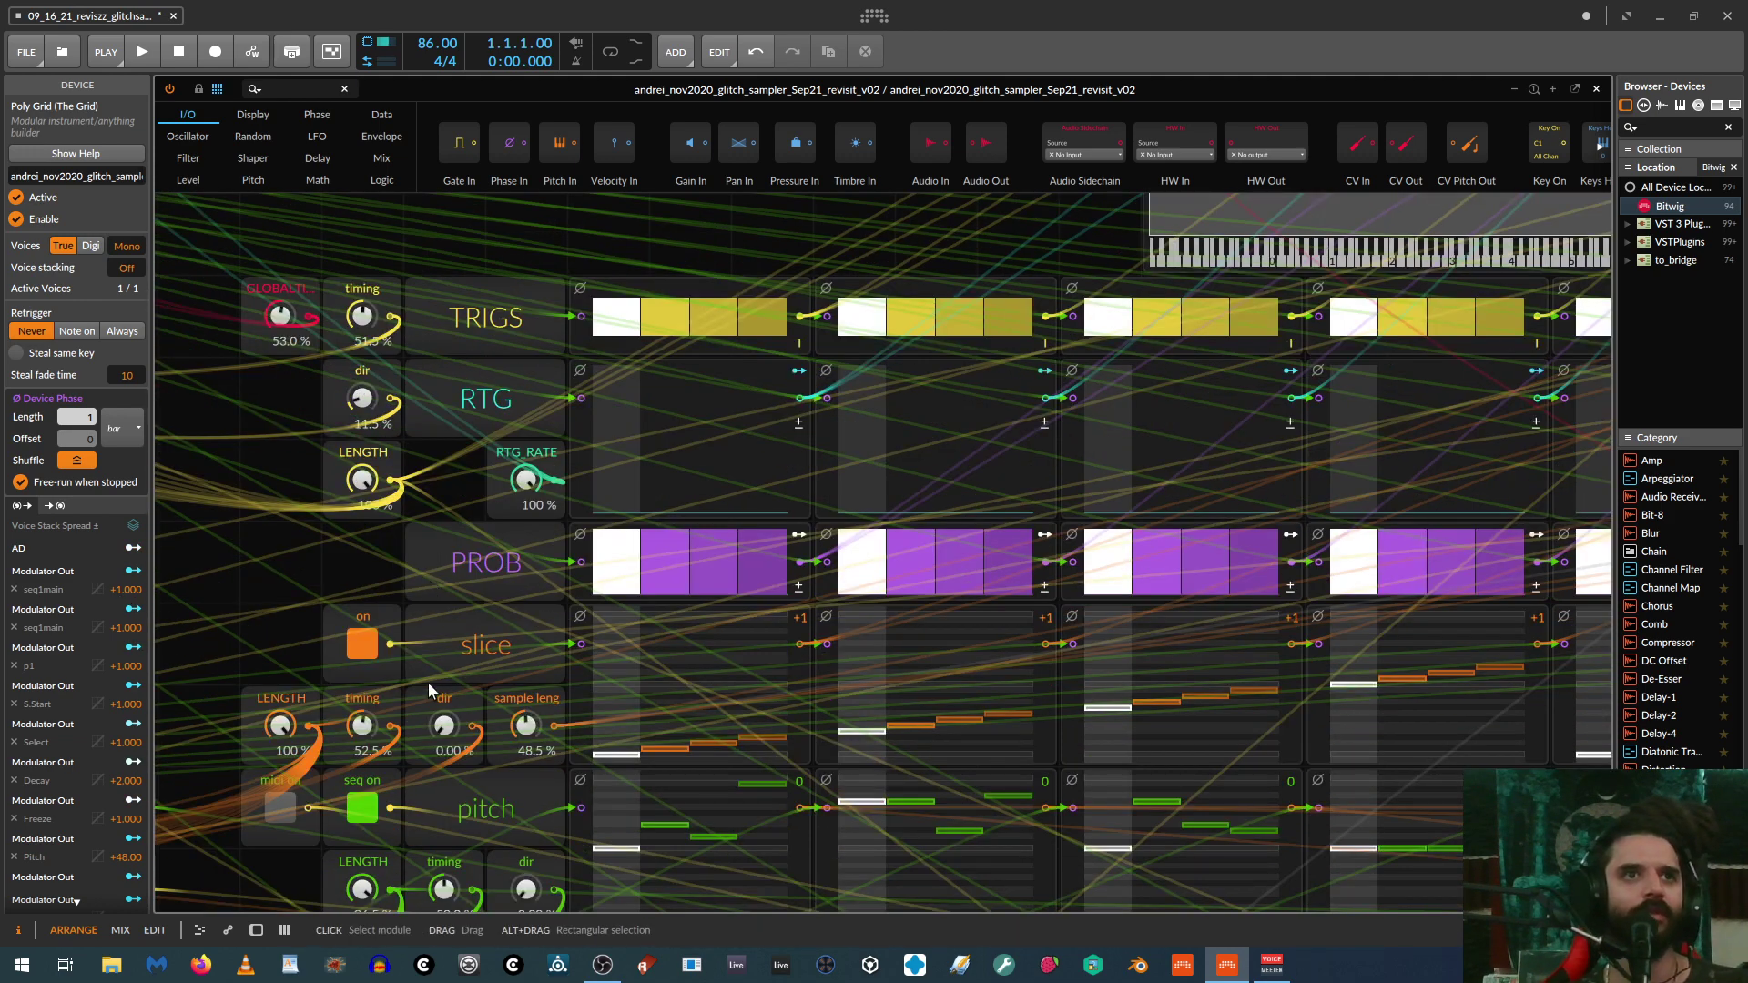
Step: Set the slice row's sample length to 57.5%, try its timing at 100%, and set the timing to 46.5%
{"action": "left_click_drag", "start_coordinate": [519, 731], "coordinate": [519, 714]}
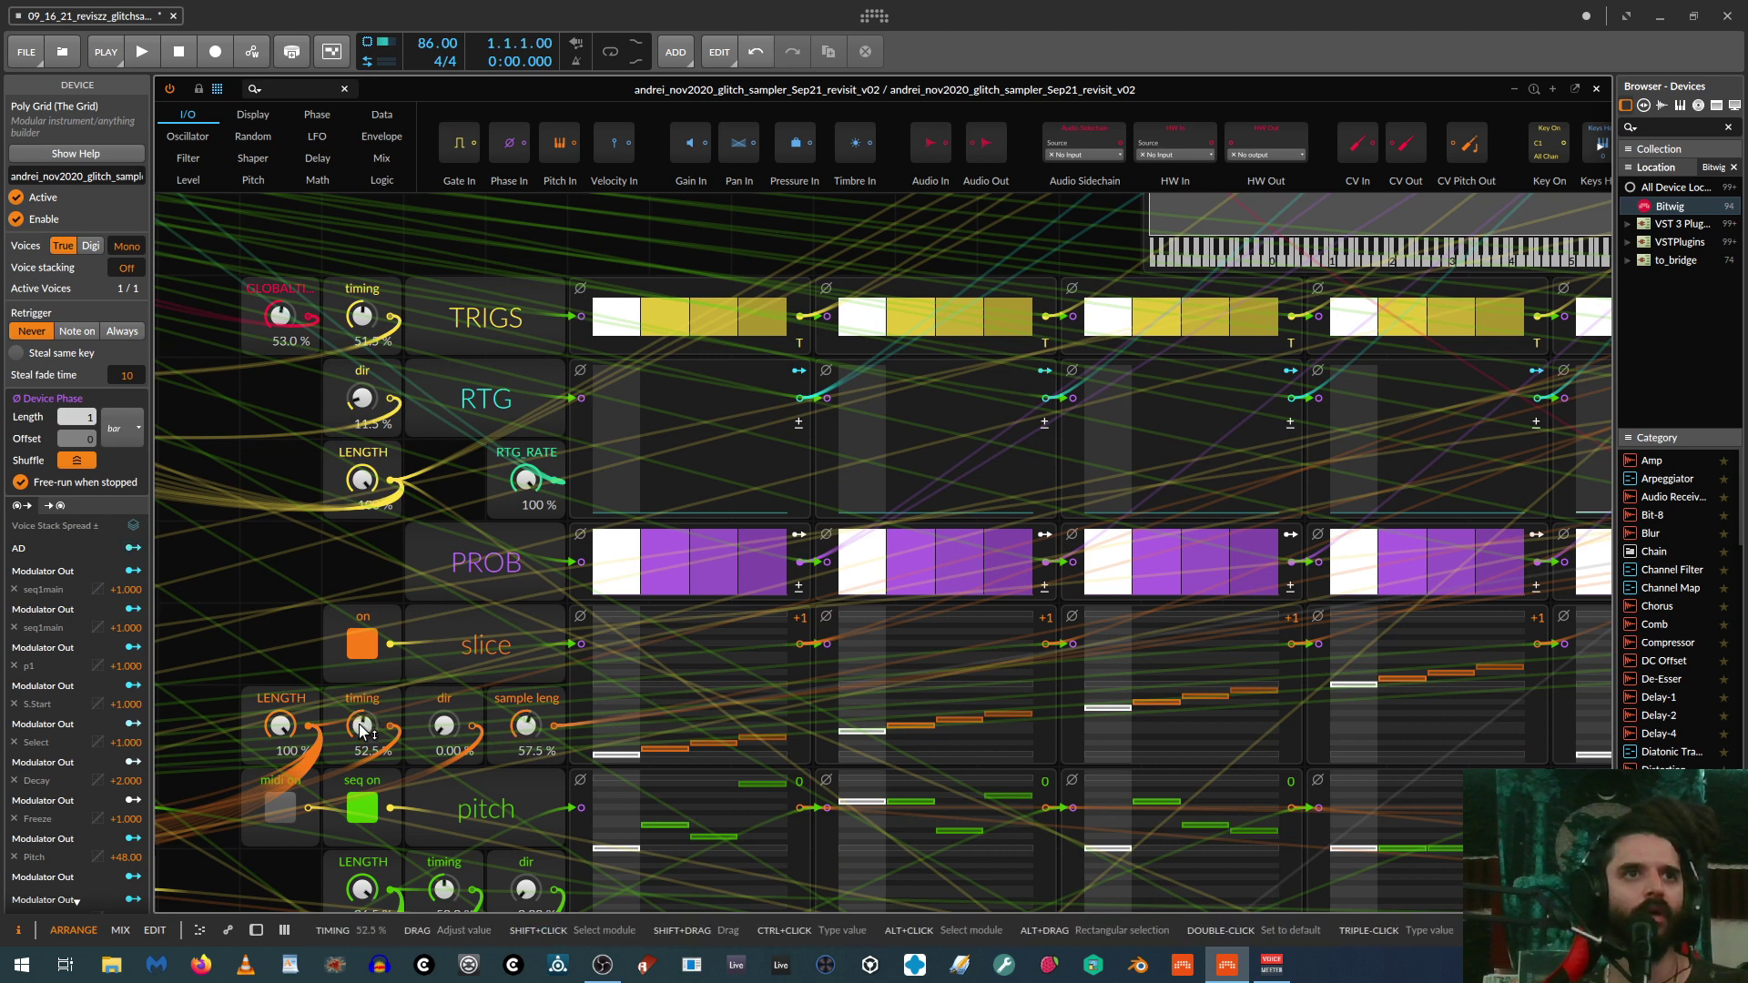
{"action": "left_click_drag", "start_coordinate": [360, 726], "coordinate": [360, 639]}
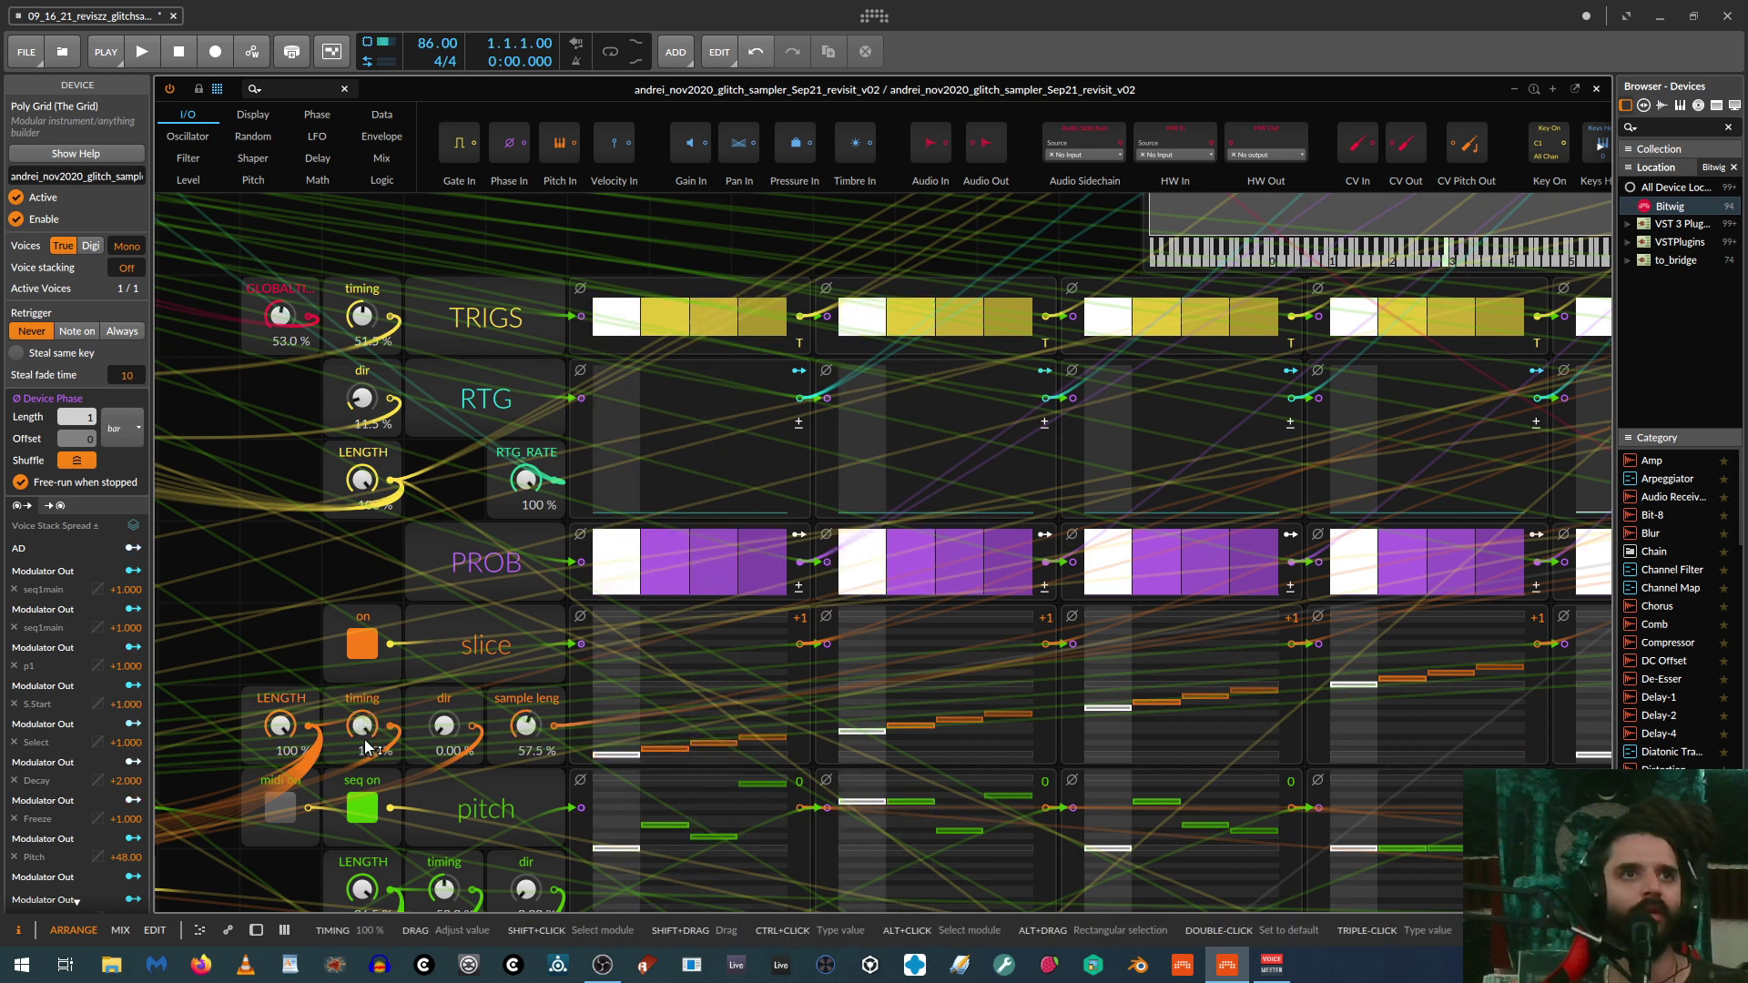
{"action": "left_click_drag", "start_coordinate": [361, 726], "coordinate": [361, 828]}
{"action": "left_click_drag", "start_coordinate": [362, 753], "coordinate": [362, 752]}
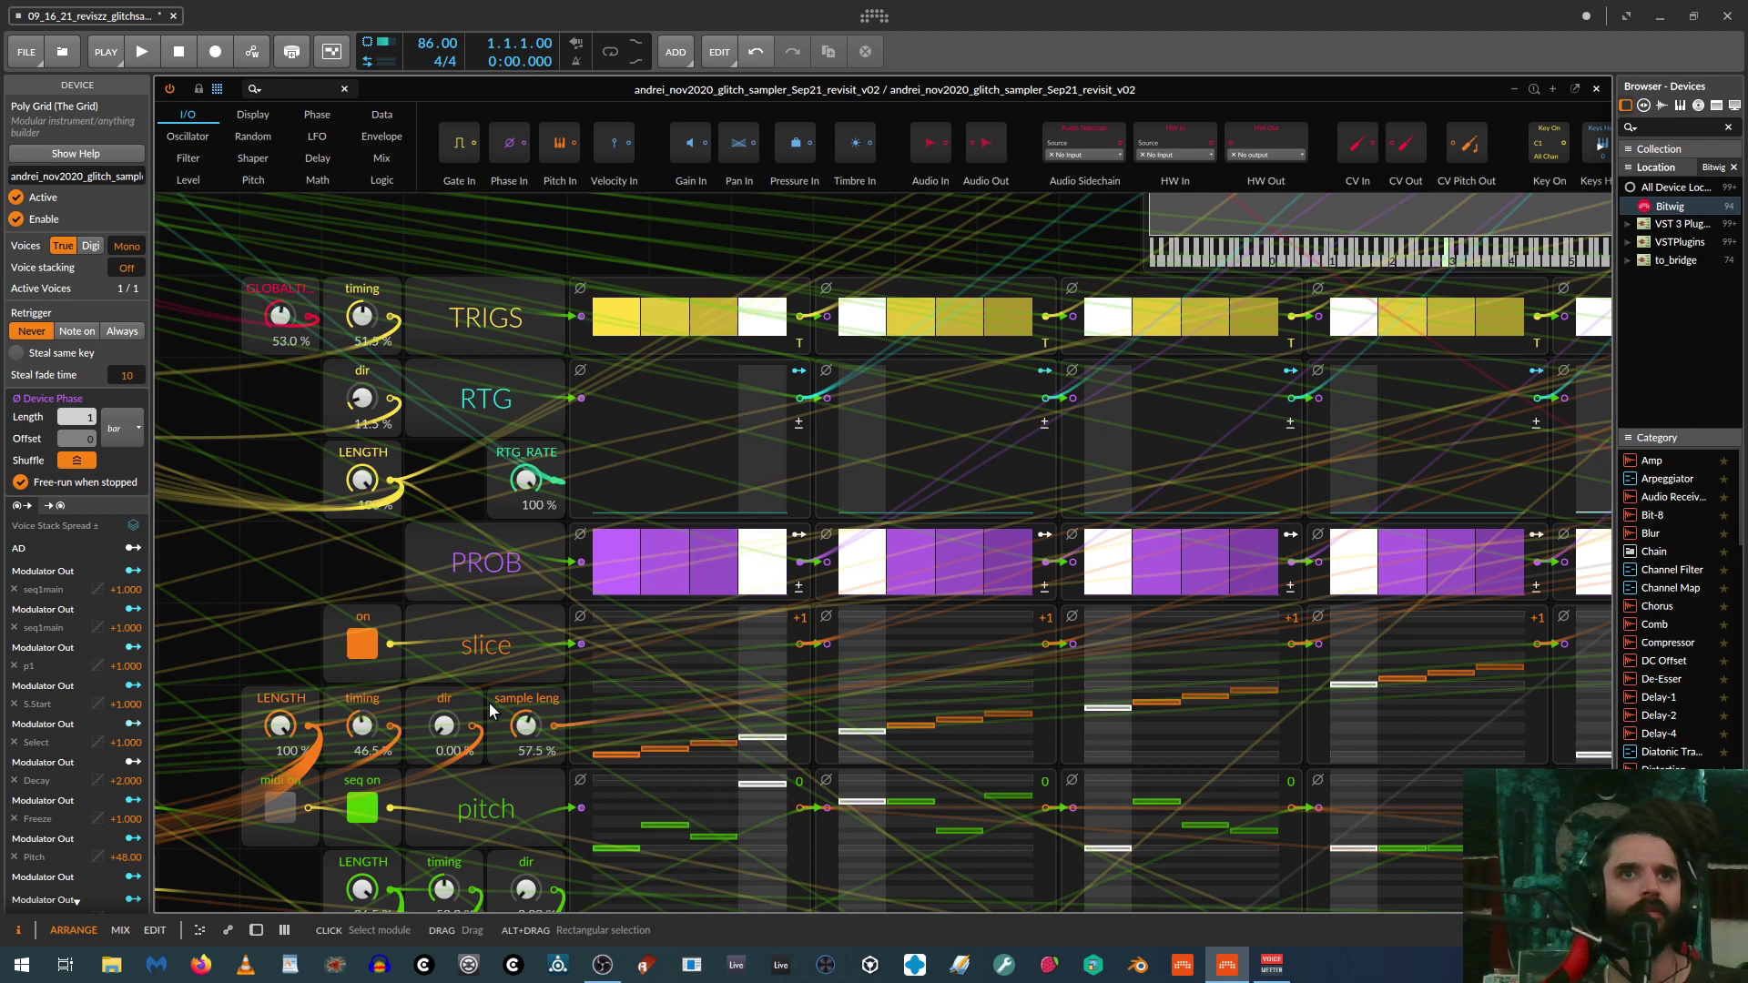
Step: Examine the S/H LFO and Pitch Quantize modules beside the pitch row, and turn on the SELECT row's sequencer
{"action": "scroll", "coordinate": [1029, 666], "scroll_direction": "up", "scroll_amount": 2}
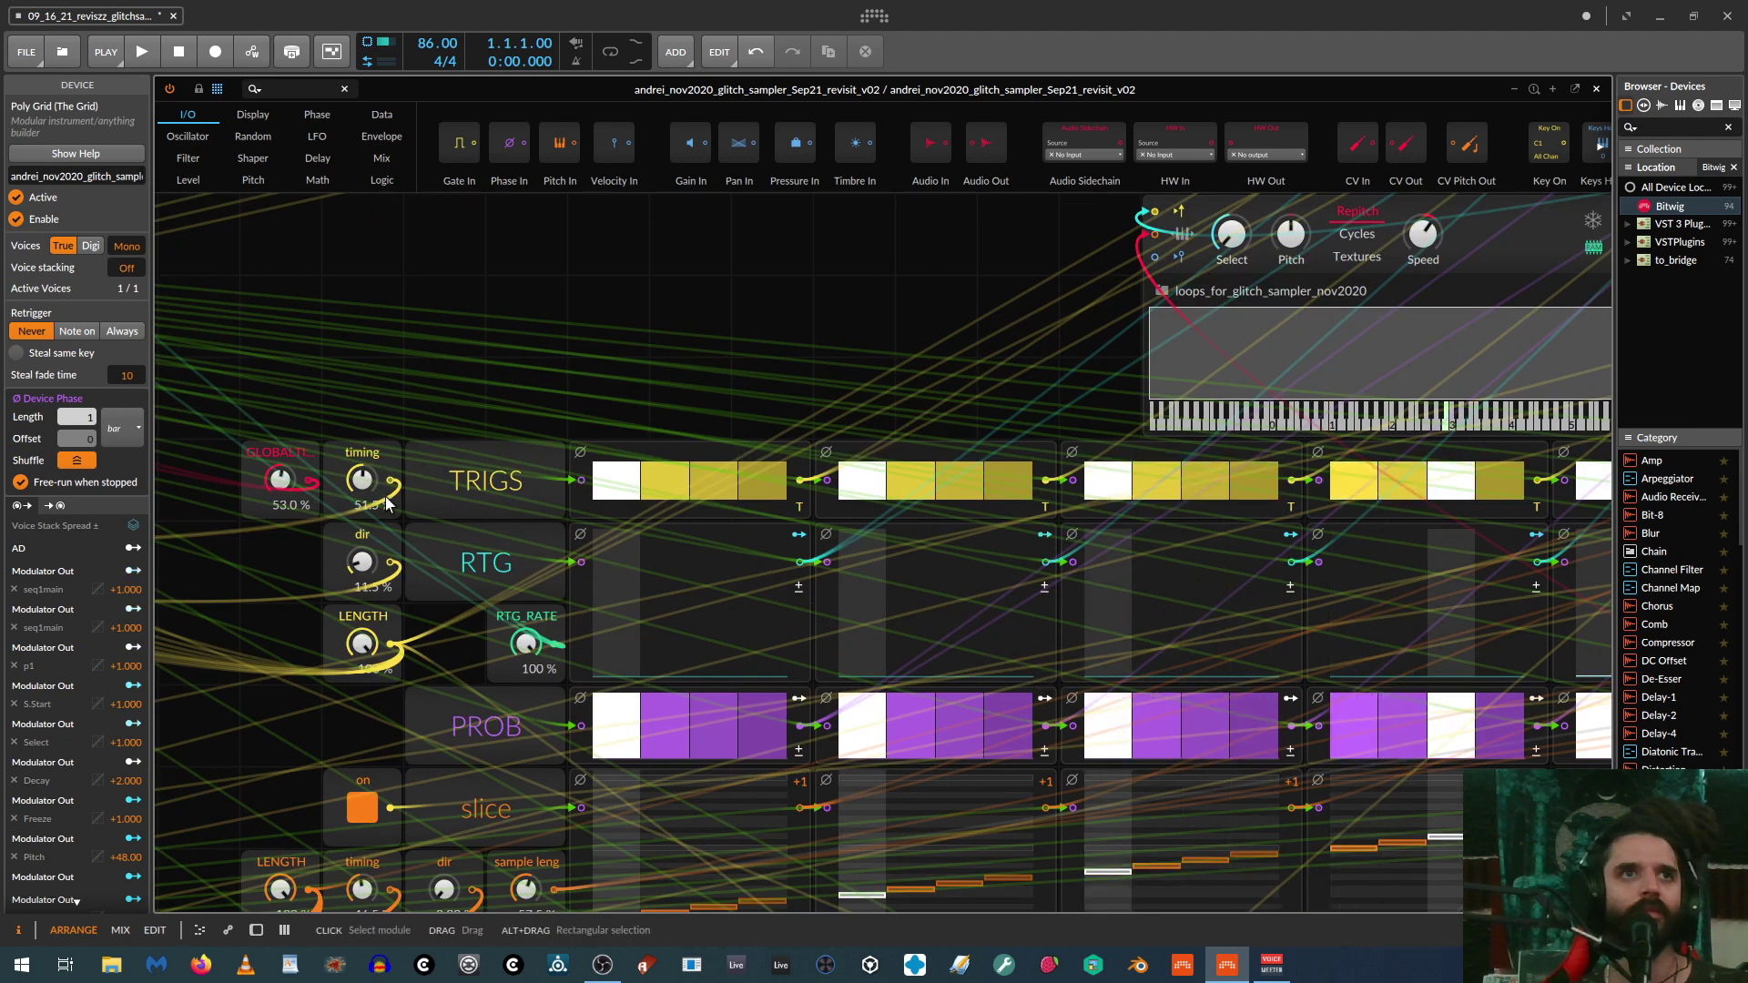
{"action": "scroll", "coordinate": [465, 583], "scroll_direction": "down", "scroll_amount": 3}
{"action": "scroll", "coordinate": [412, 679], "scroll_direction": "down", "scroll_amount": 3}
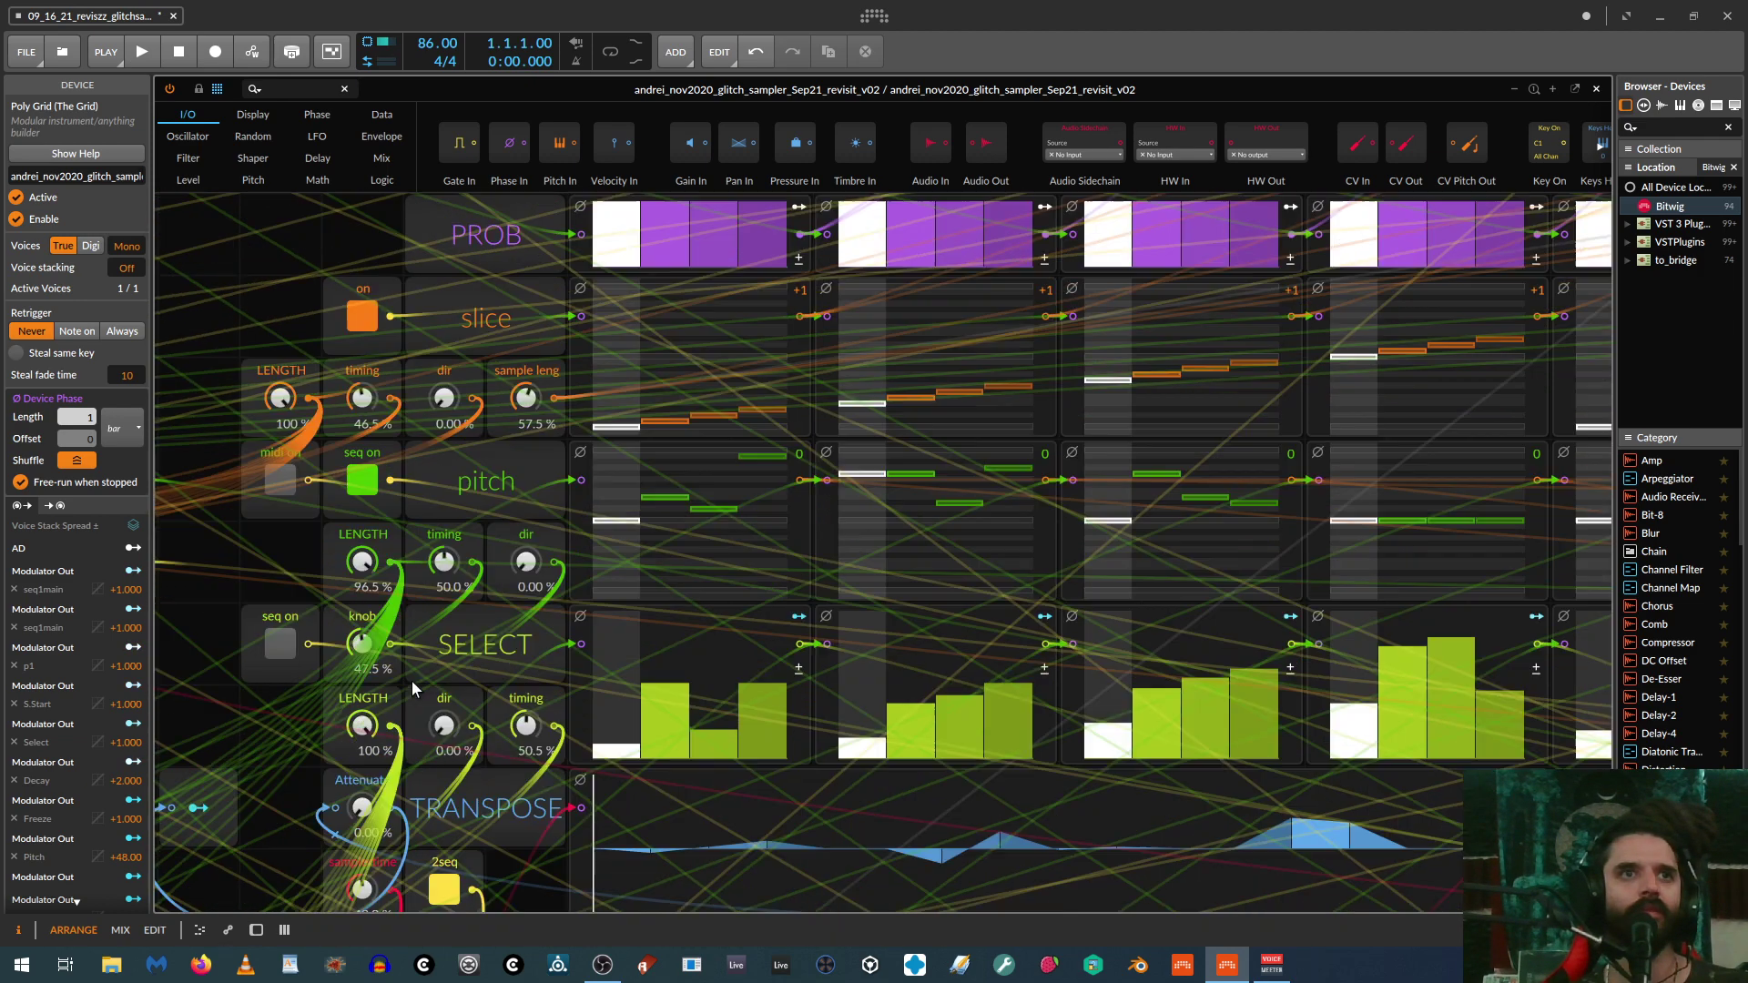
{"action": "scroll", "coordinate": [274, 674], "scroll_direction": "down", "scroll_amount": 2}
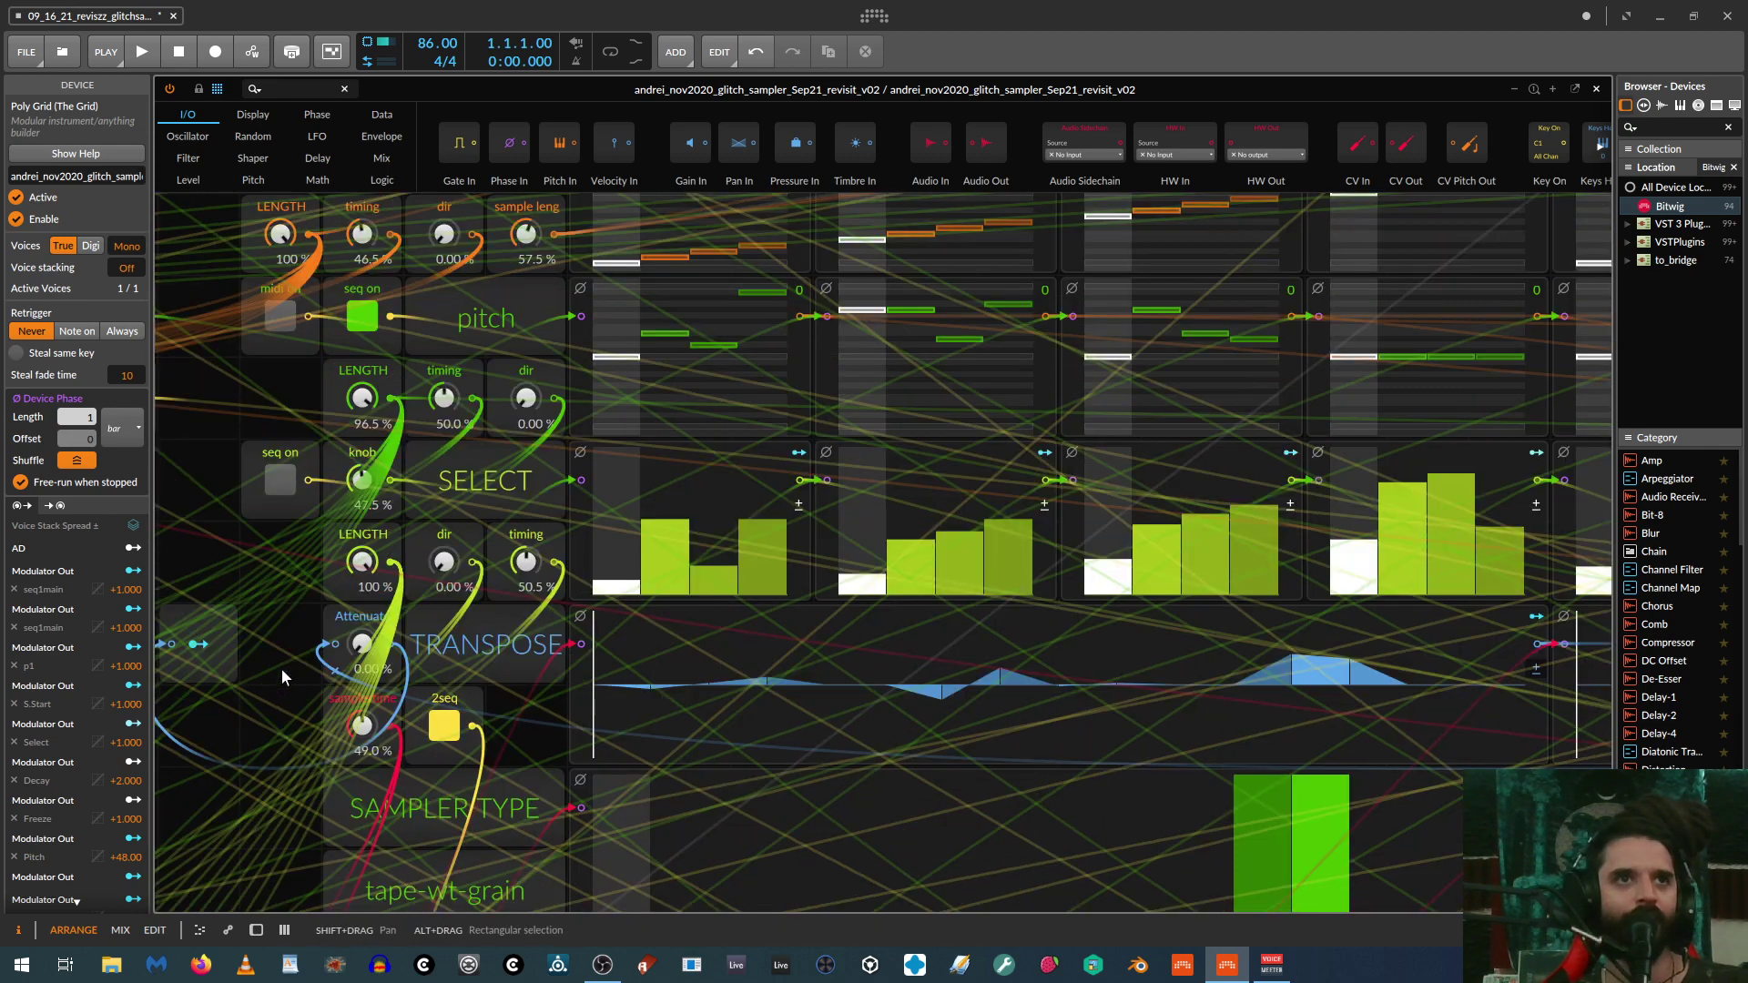
{"action": "scroll", "coordinate": [357, 545], "scroll_direction": "up", "scroll_amount": 3}
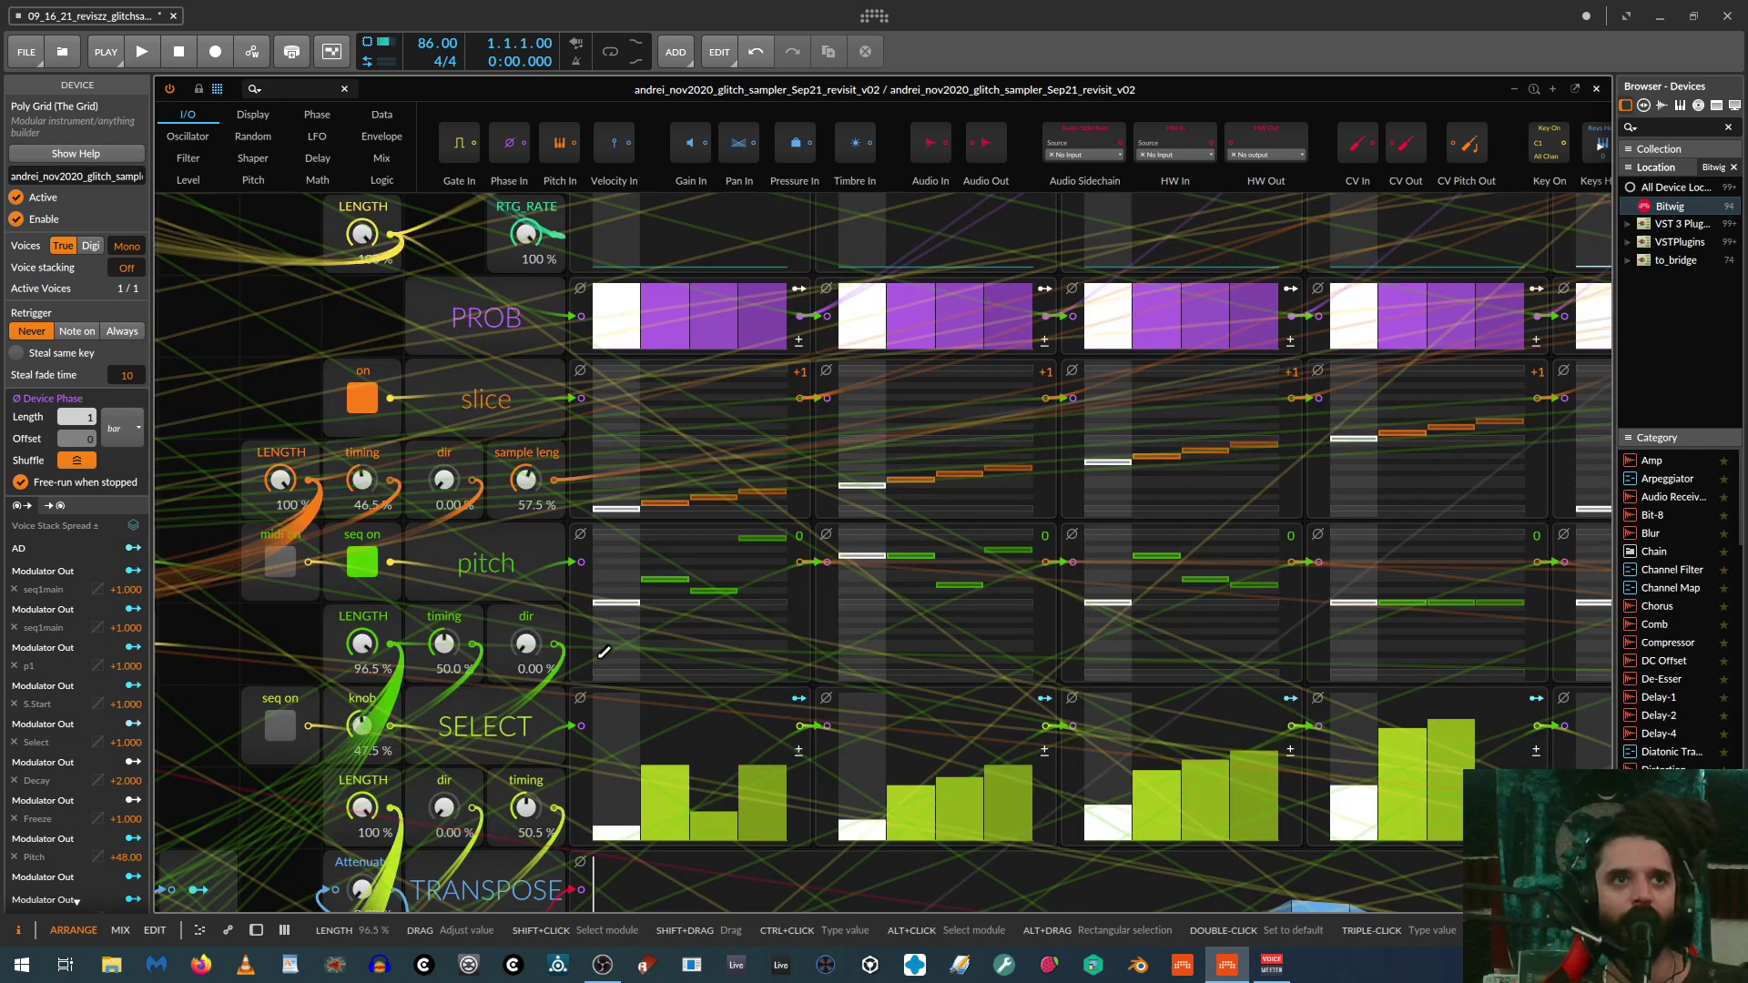
{"action": "left_click_drag", "start_coordinate": [406, 633], "coordinate": [644, 641]}
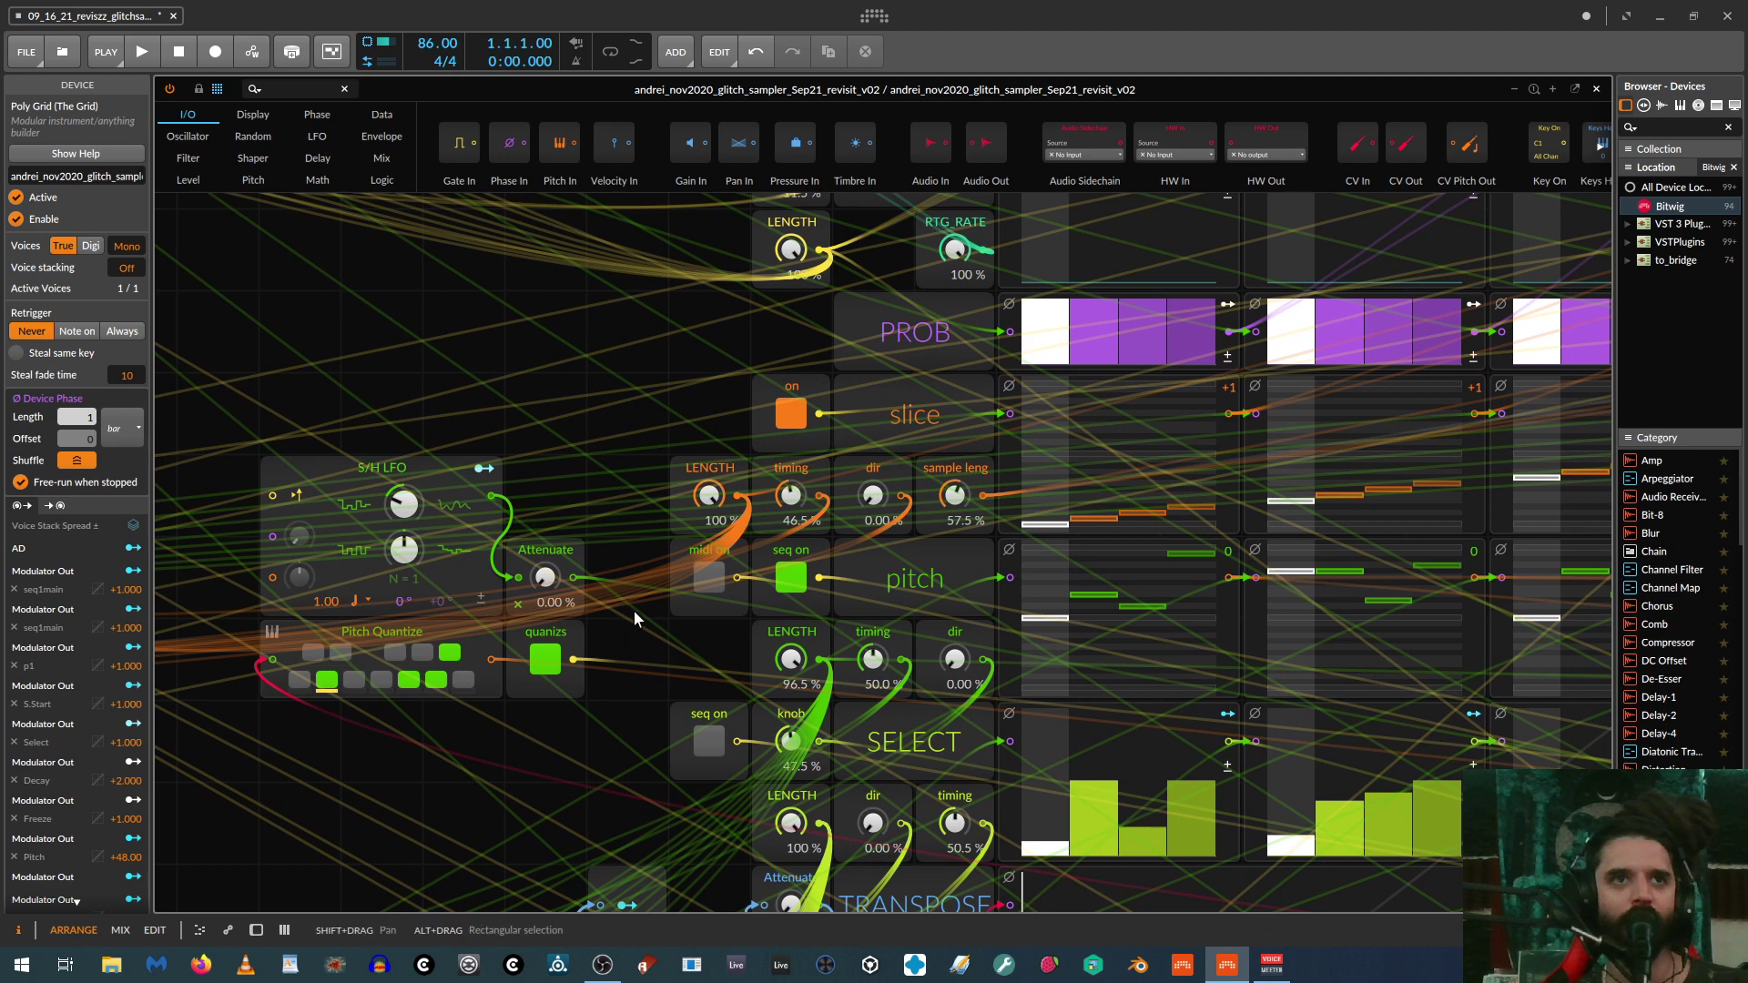
{"action": "left_click_drag", "start_coordinate": [677, 640], "coordinate": [405, 604]}
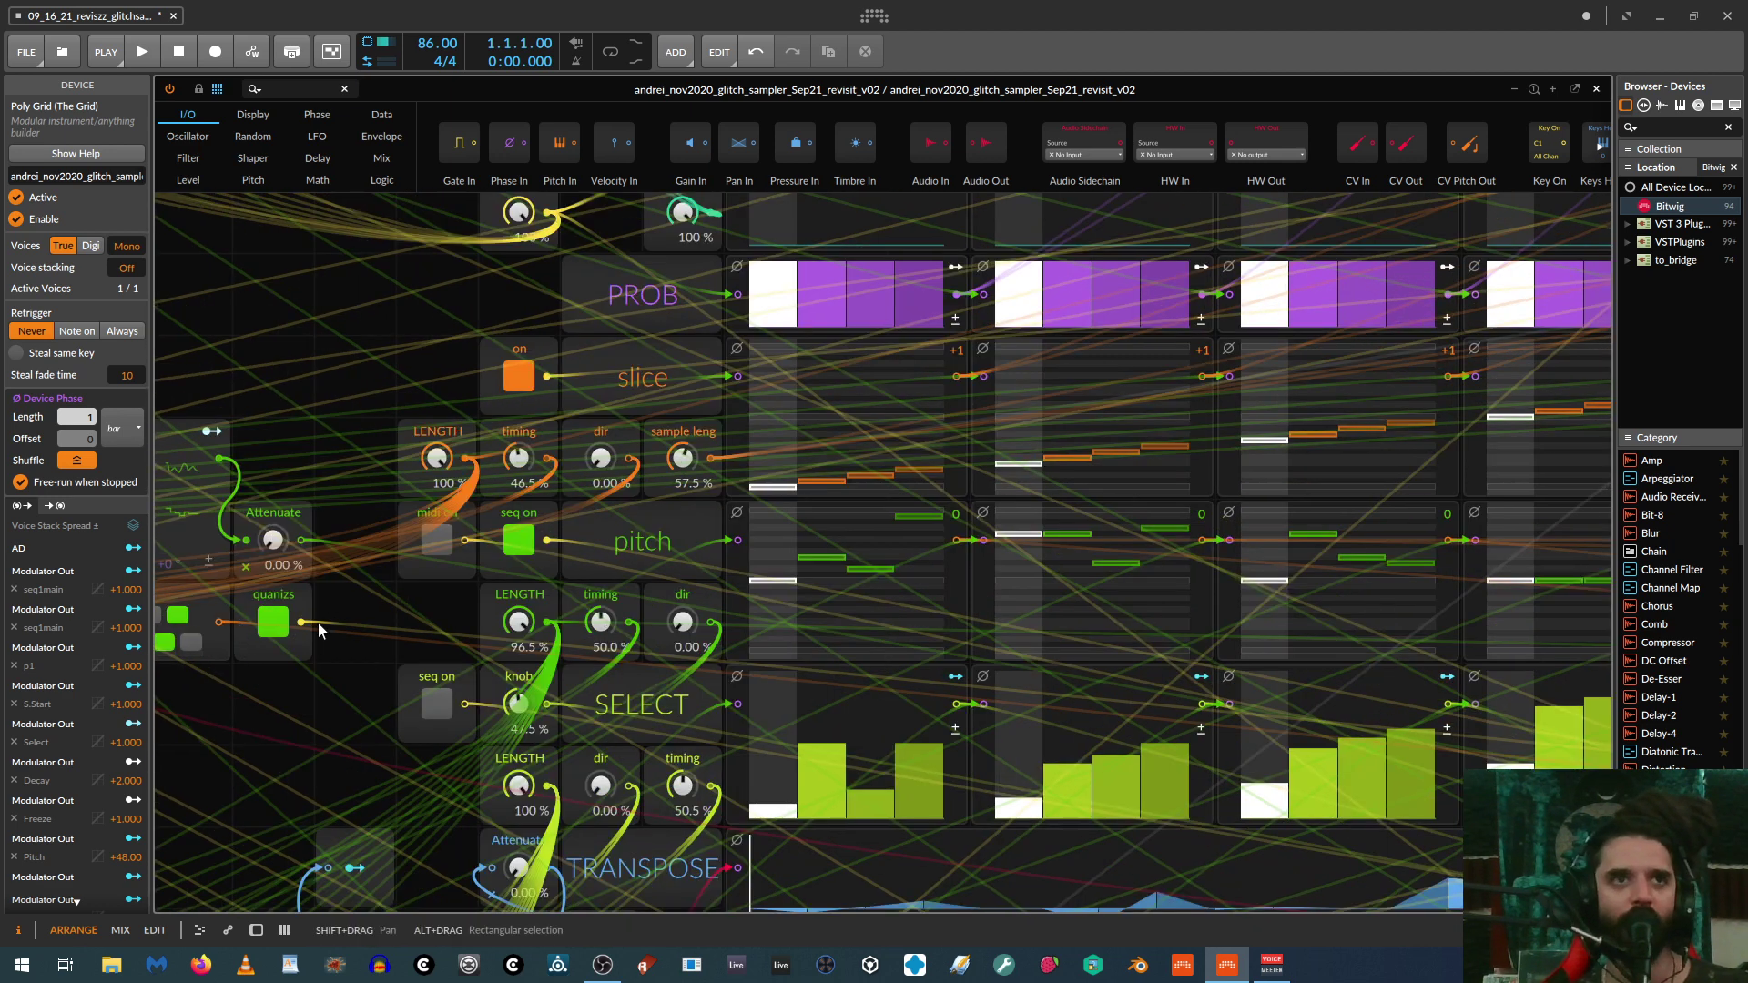
{"action": "left_click_drag", "start_coordinate": [380, 604], "coordinate": [189, 587]}
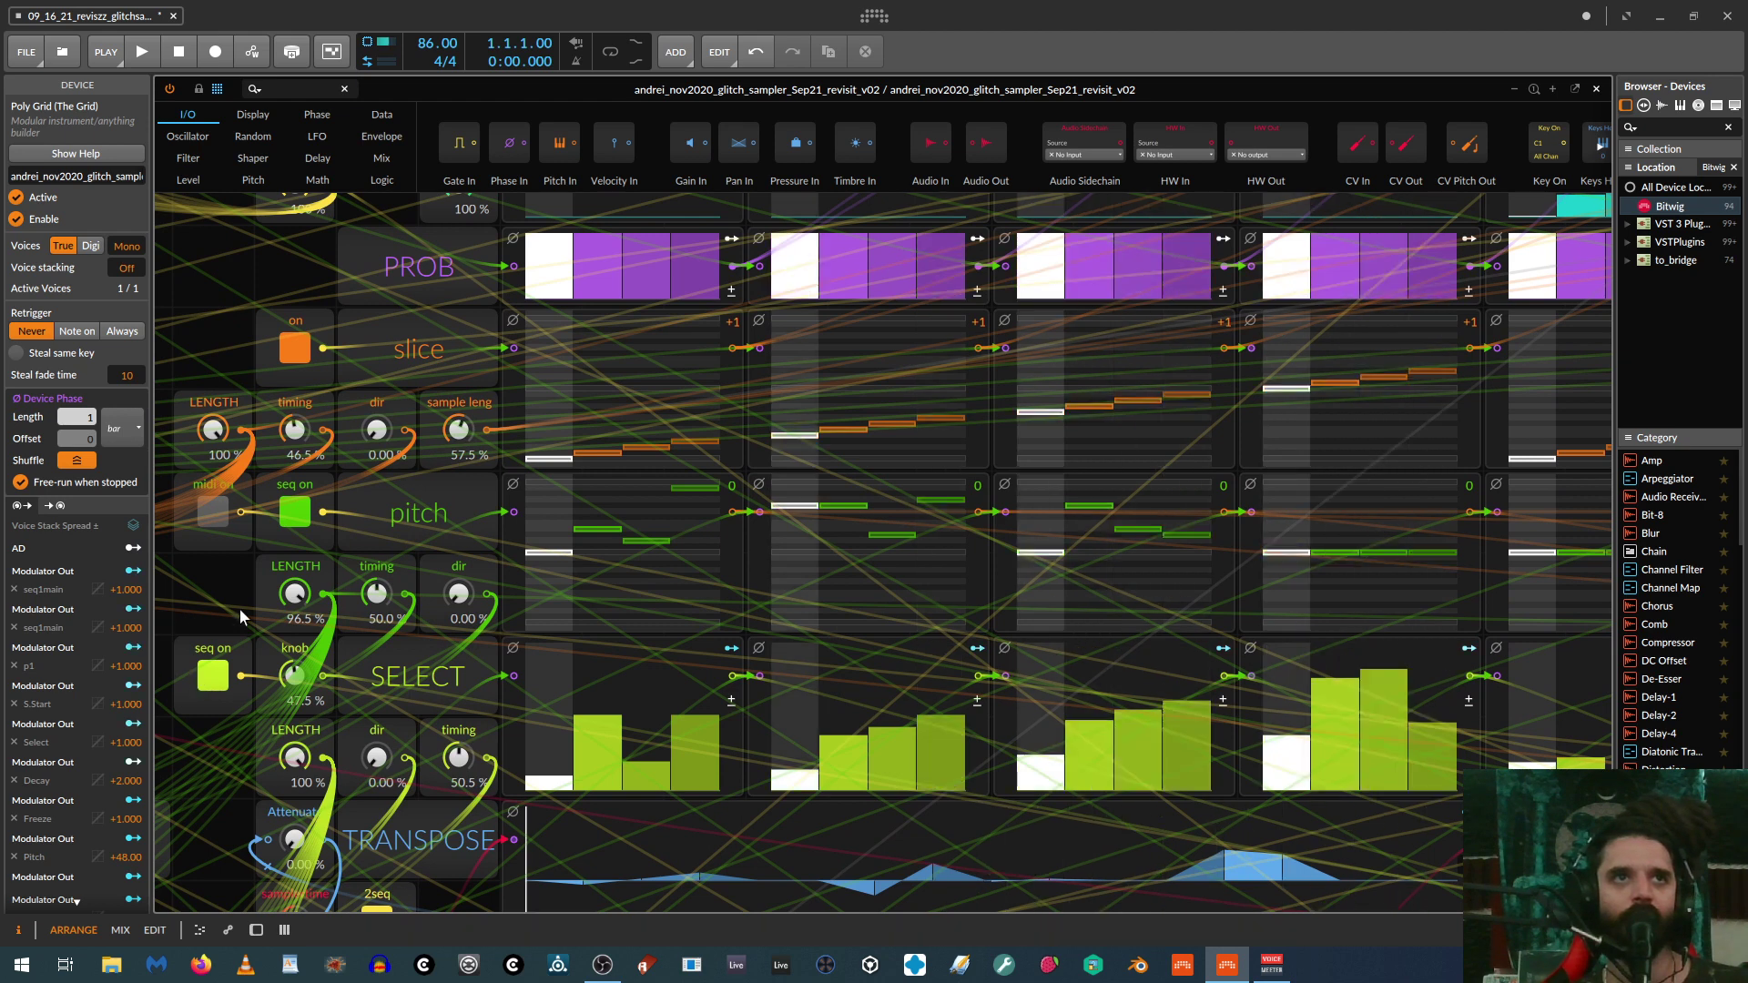
Step: Redraw the pitch row's first block as gently rising steps and switch the pitch sequencer off
{"action": "scroll", "coordinate": [337, 615], "scroll_direction": "up", "scroll_amount": 3}
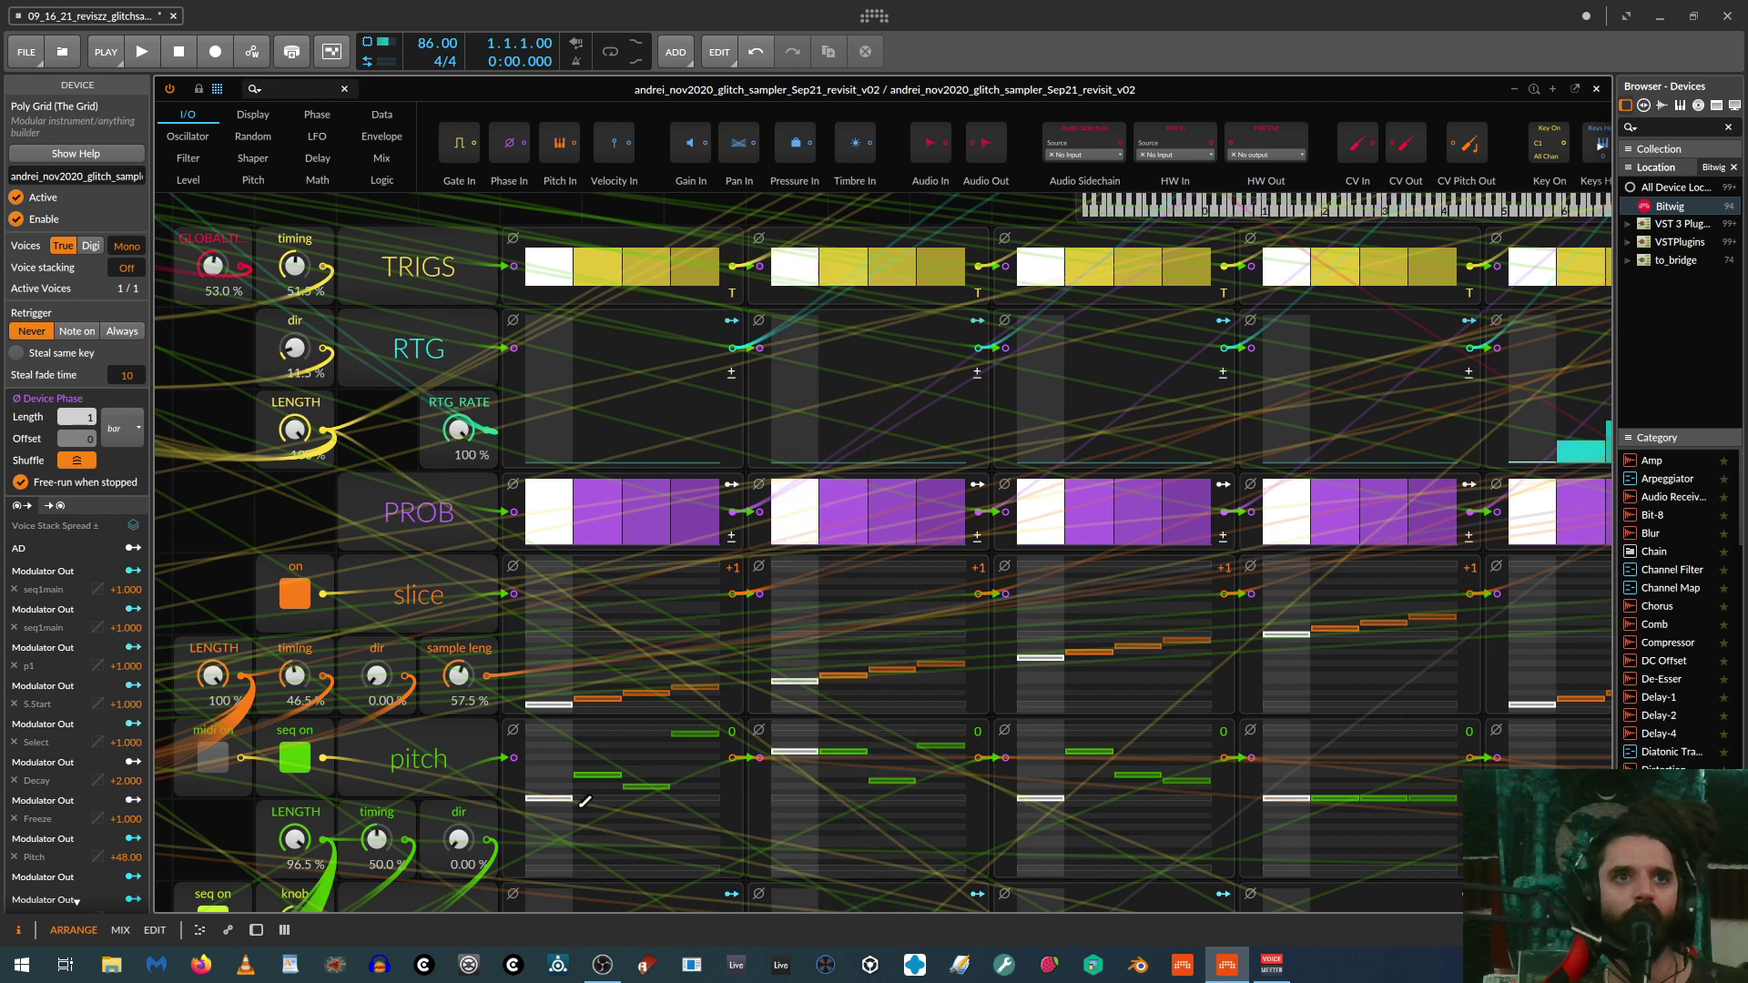
{"action": "left_click_drag", "start_coordinate": [598, 785], "coordinate": [596, 788]}
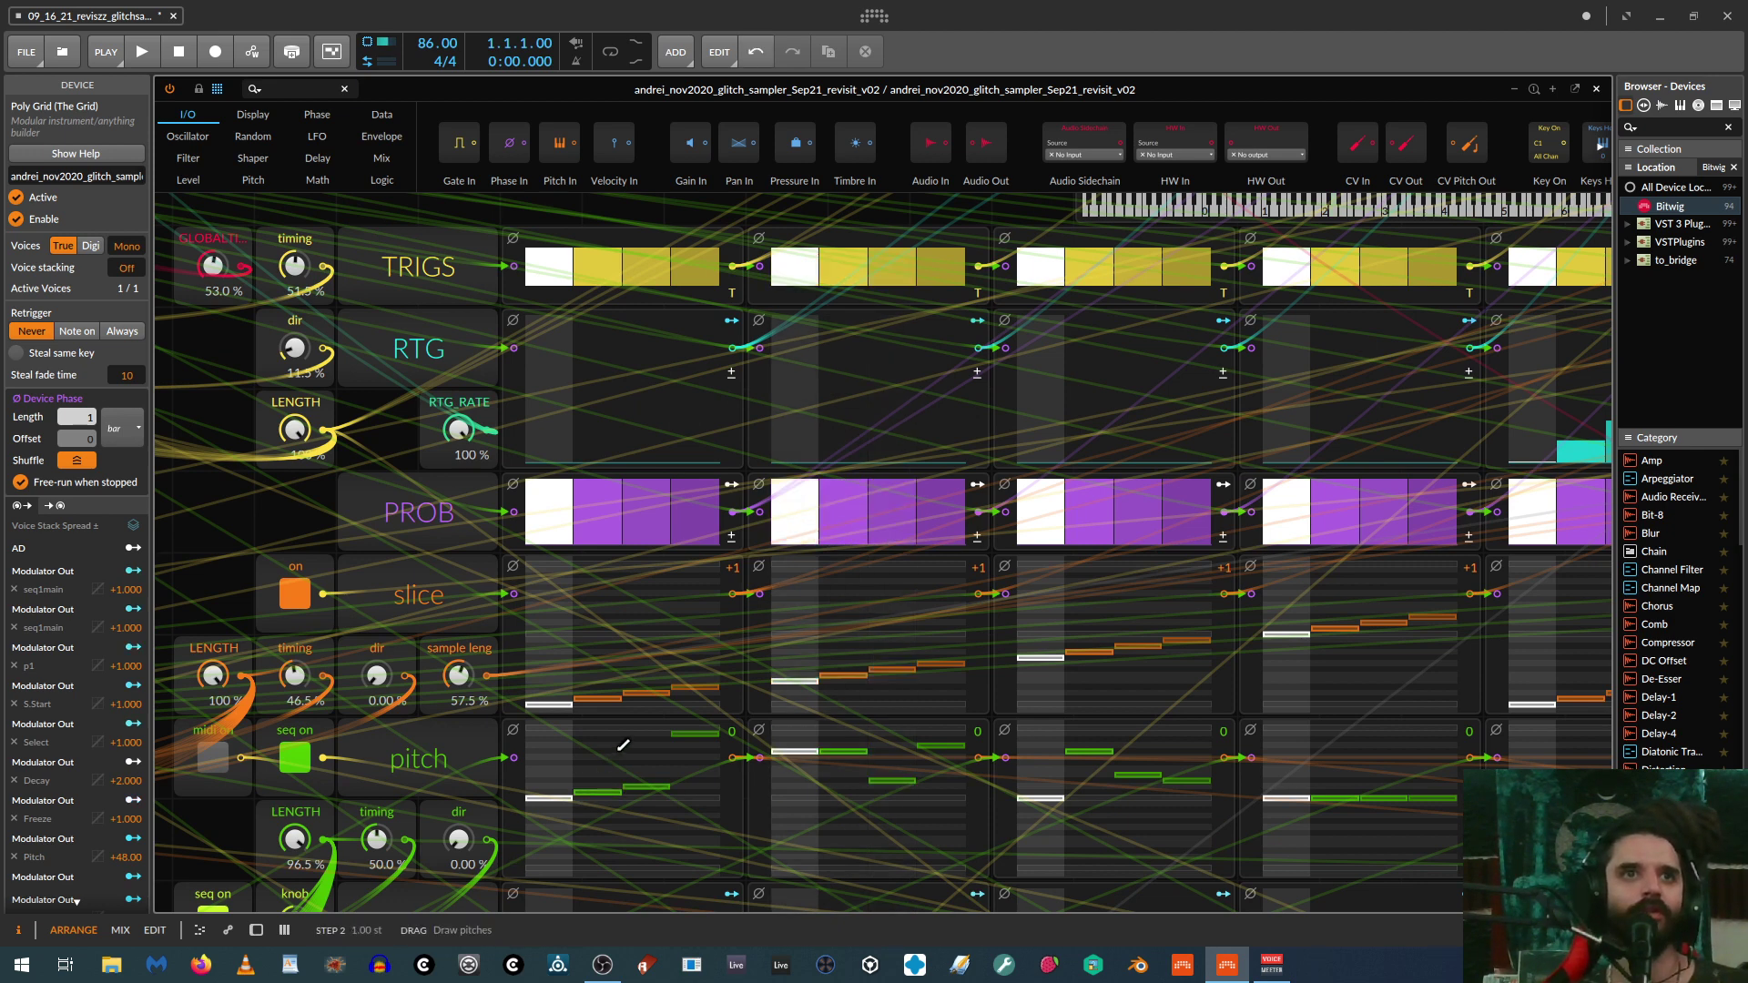
{"action": "left_click_drag", "start_coordinate": [689, 760], "coordinate": [683, 781]}
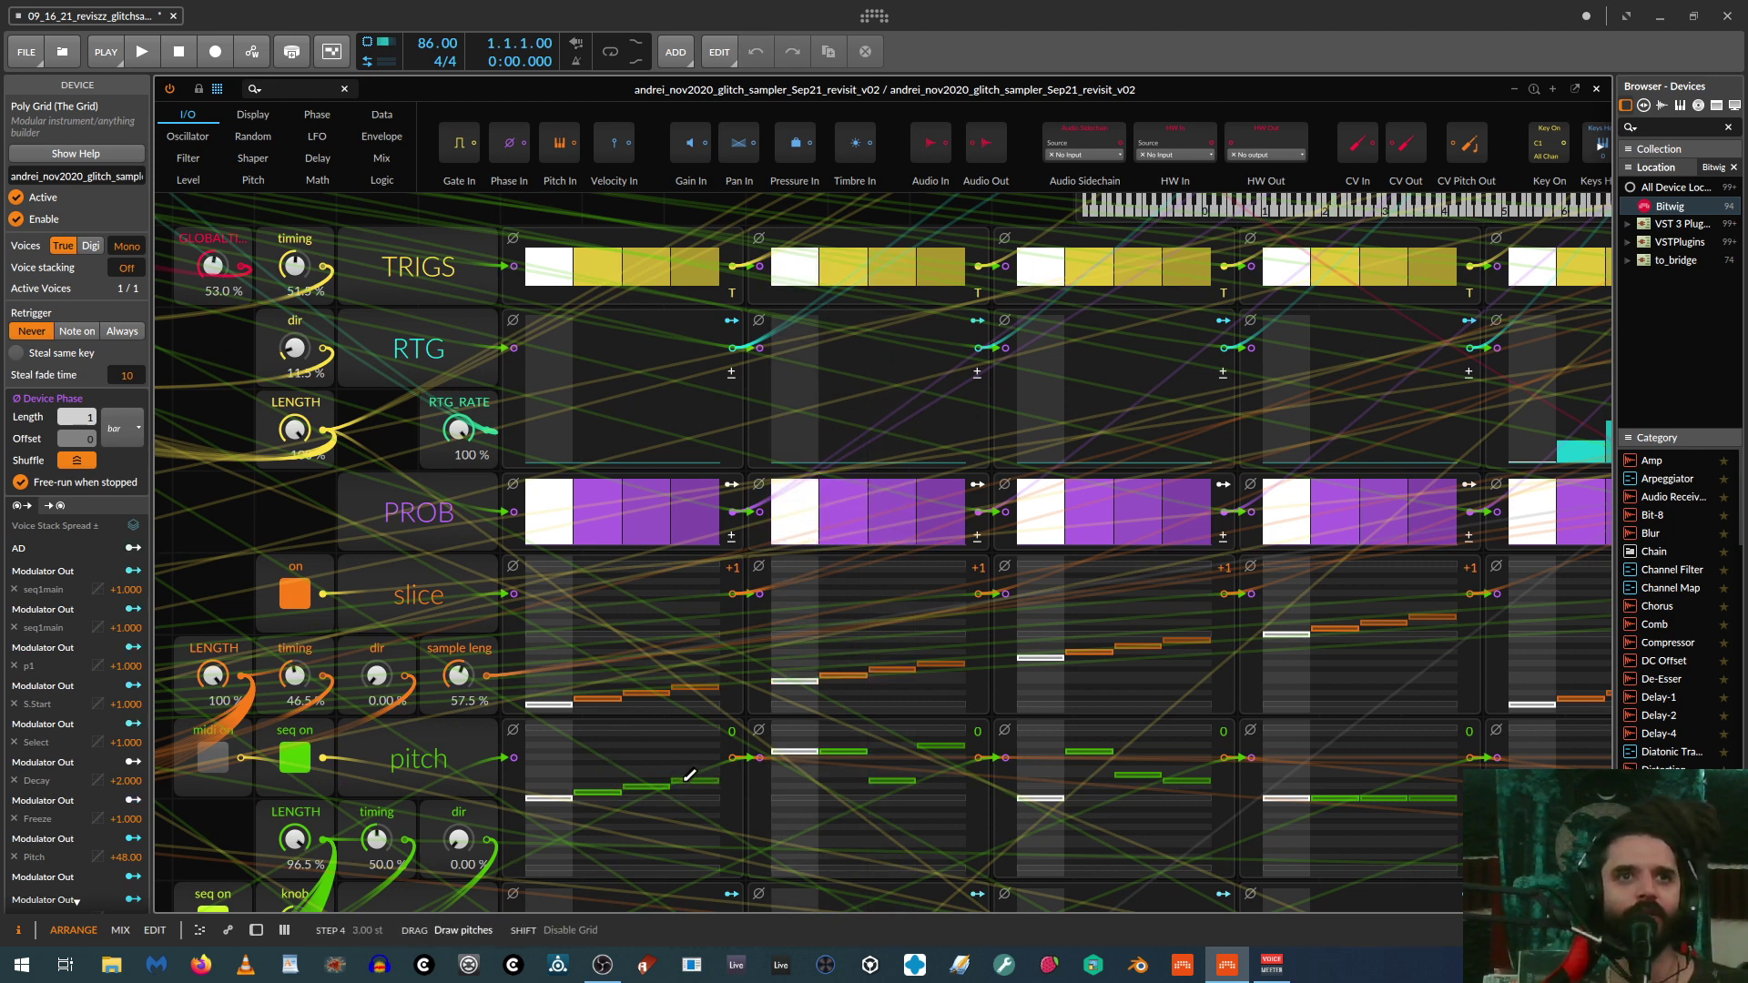
{"action": "left_click", "coordinate": [294, 757]}
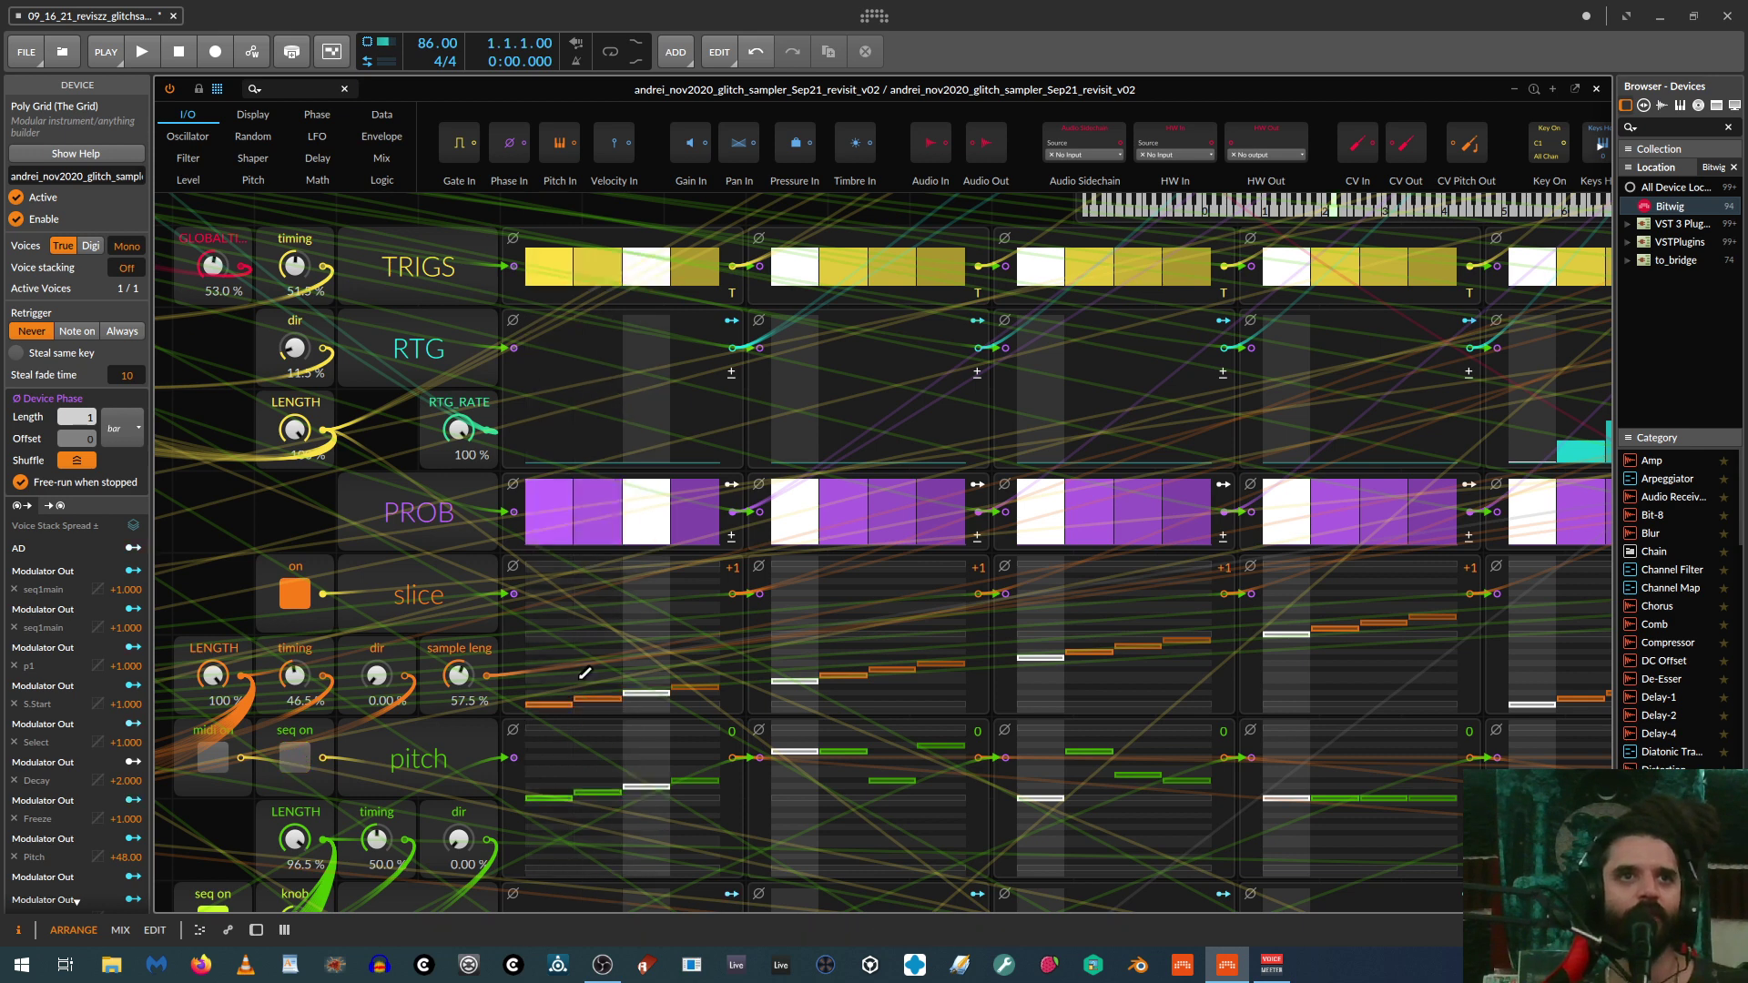
Step: Draw retrigger amounts on the later steps of the RTG row's first four blocks
{"action": "left_click_drag", "start_coordinate": [597, 437], "coordinate": [704, 415]}
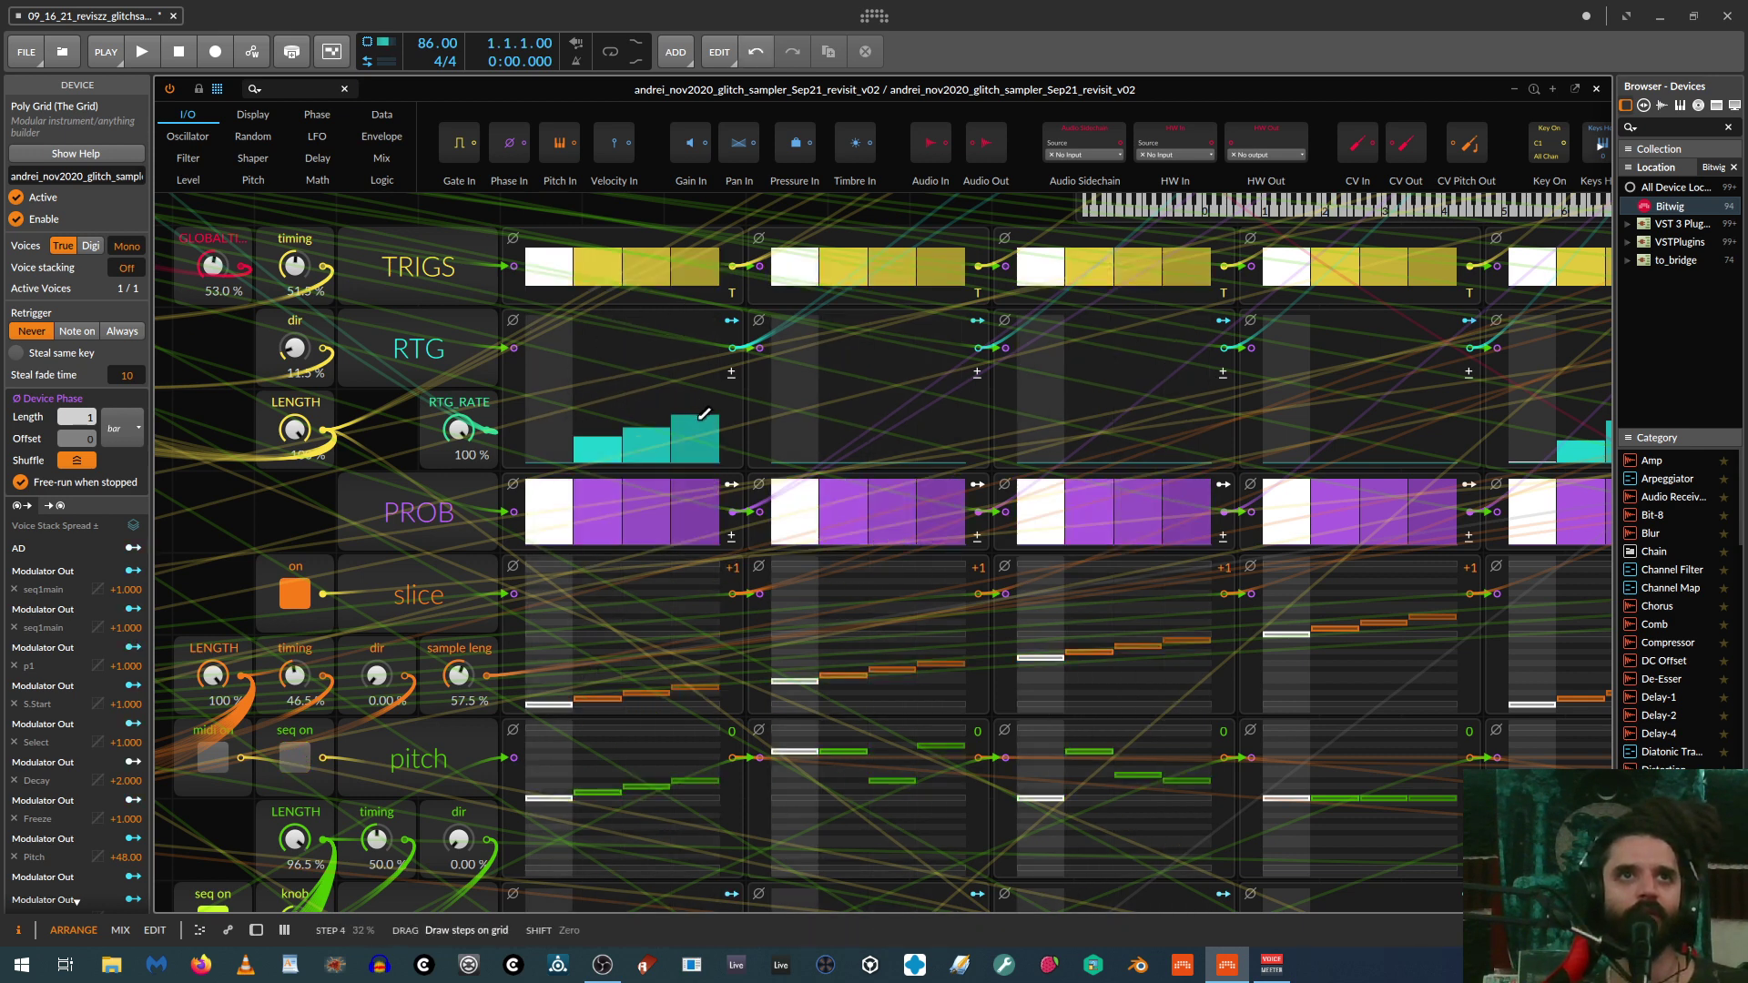
{"action": "left_click_drag", "start_coordinate": [842, 425], "coordinate": [946, 417]}
{"action": "left_click", "coordinate": [1143, 420]}
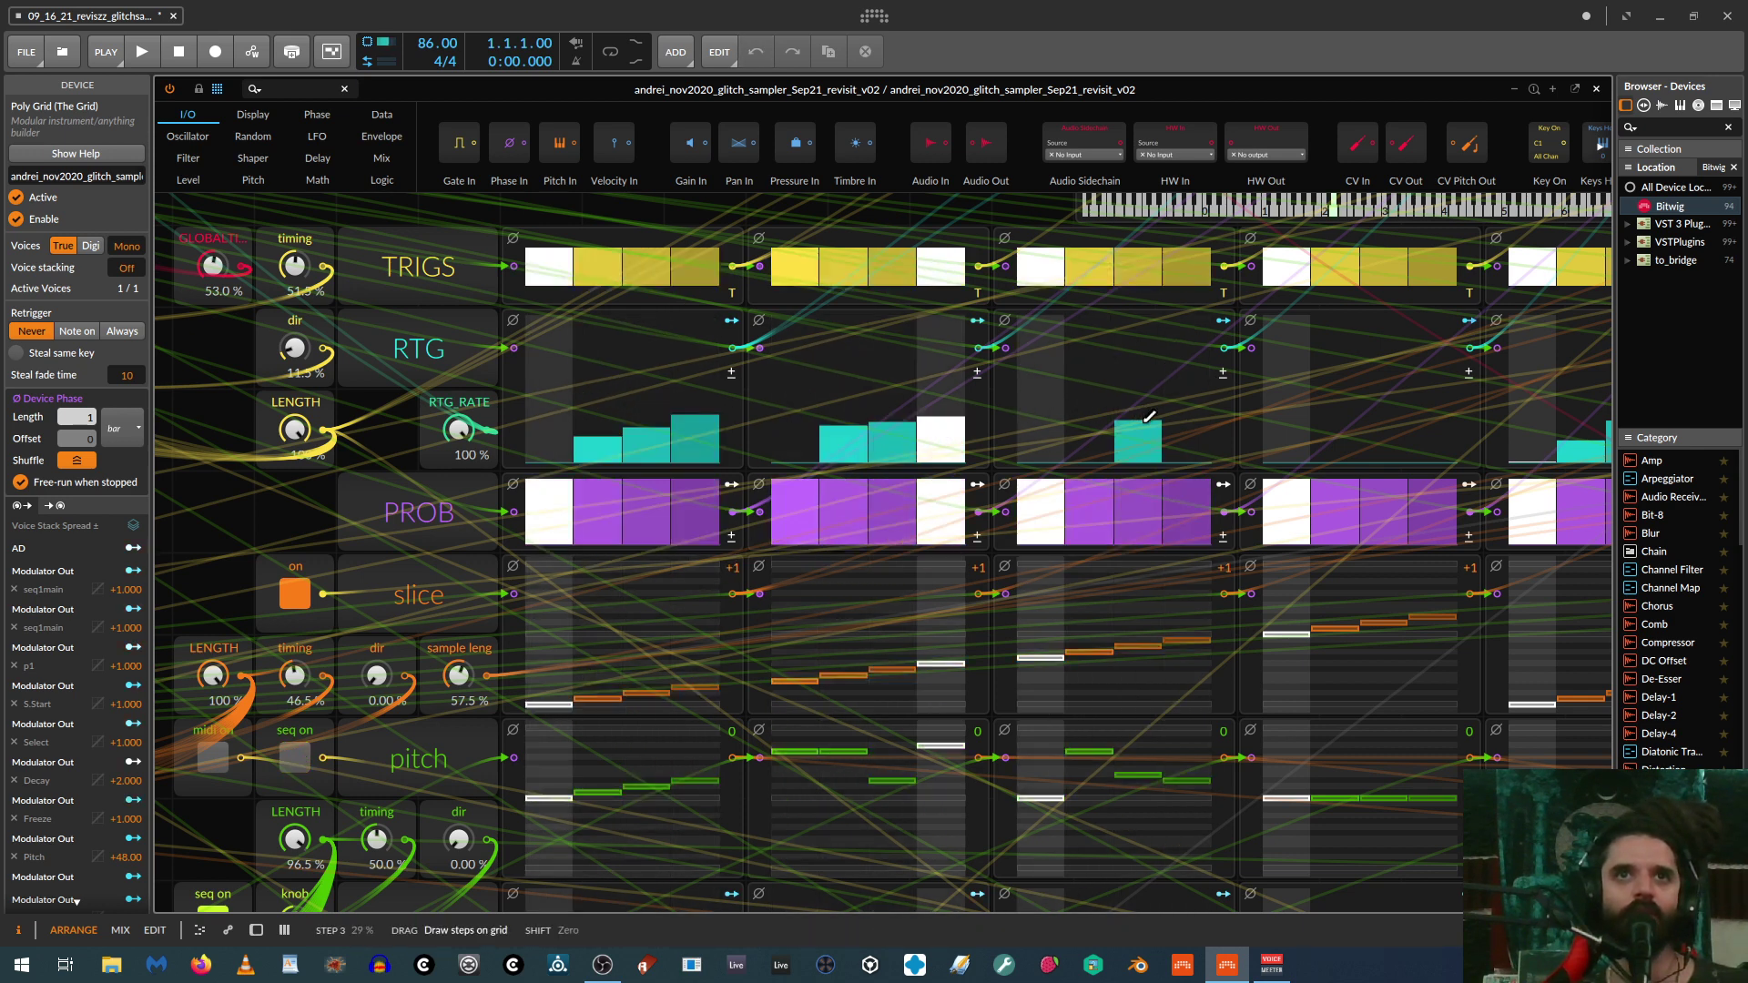
{"action": "left_click", "coordinate": [1394, 402]}
Step: Redraw the SELECT row's steps across its first four blocks with varied heights, and set its timing to 100%
{"action": "scroll", "coordinate": [557, 496], "scroll_direction": "down", "scroll_amount": 3}
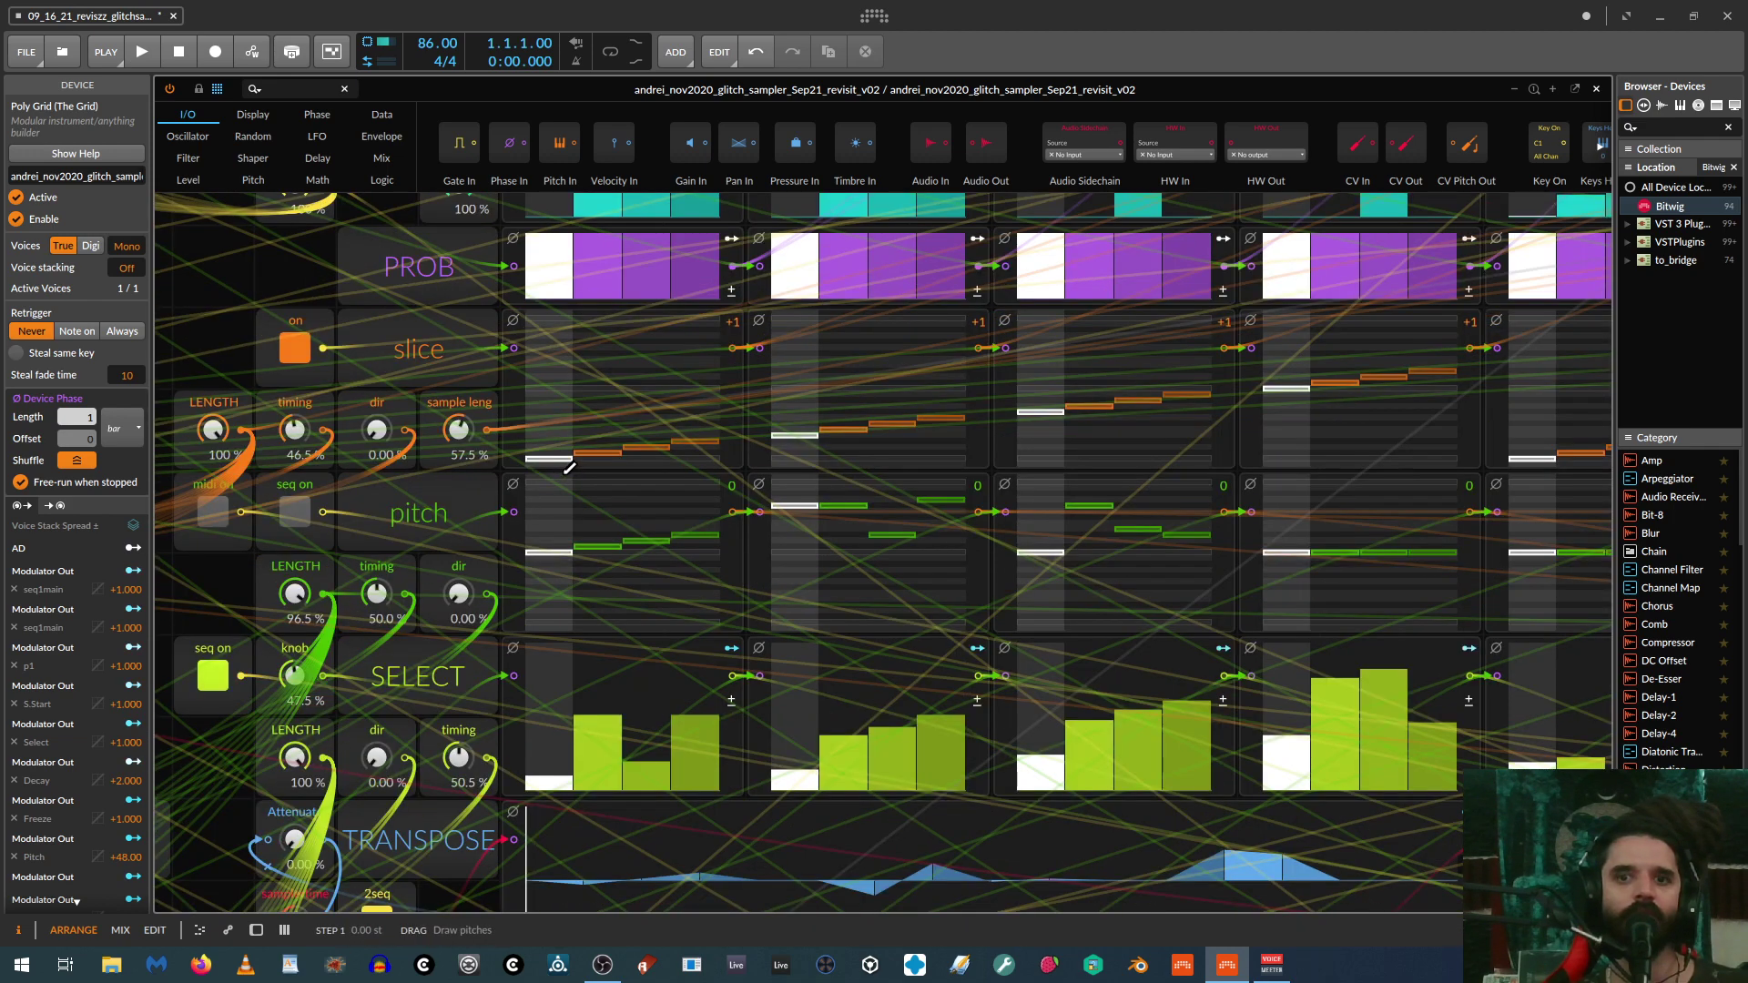
{"action": "scroll", "coordinate": [569, 467], "scroll_direction": "down", "scroll_amount": 2}
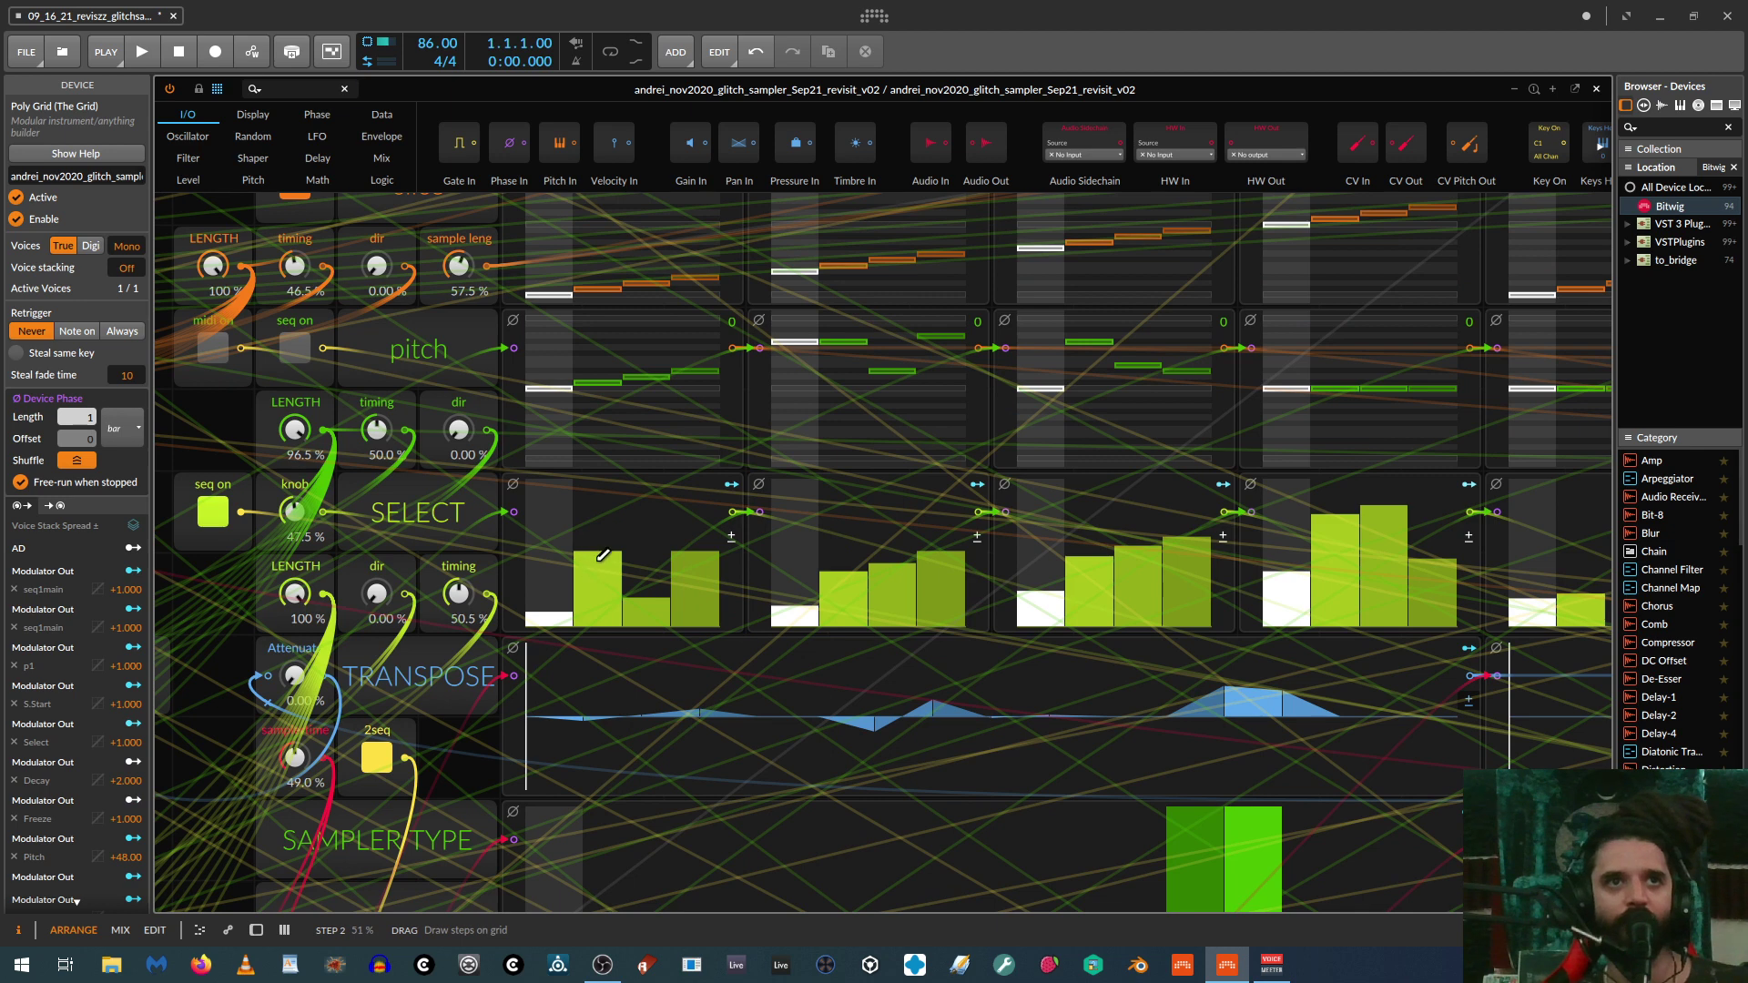
{"action": "mouse_move", "coordinate": [603, 554]}
{"action": "left_mouse_down"}
{"action": "mouse_move", "coordinate": [641, 515]}
{"action": "mouse_move", "coordinate": [683, 571]}
{"action": "mouse_move", "coordinate": [804, 591]}
{"action": "mouse_move", "coordinate": [832, 543]}
{"action": "mouse_move", "coordinate": [950, 589]}
{"action": "mouse_move", "coordinate": [1090, 583]}
{"action": "mouse_move", "coordinate": [1052, 566]}
{"action": "mouse_move", "coordinate": [1156, 514]}
{"action": "mouse_move", "coordinate": [1197, 564]}
{"action": "left_mouse_up"}
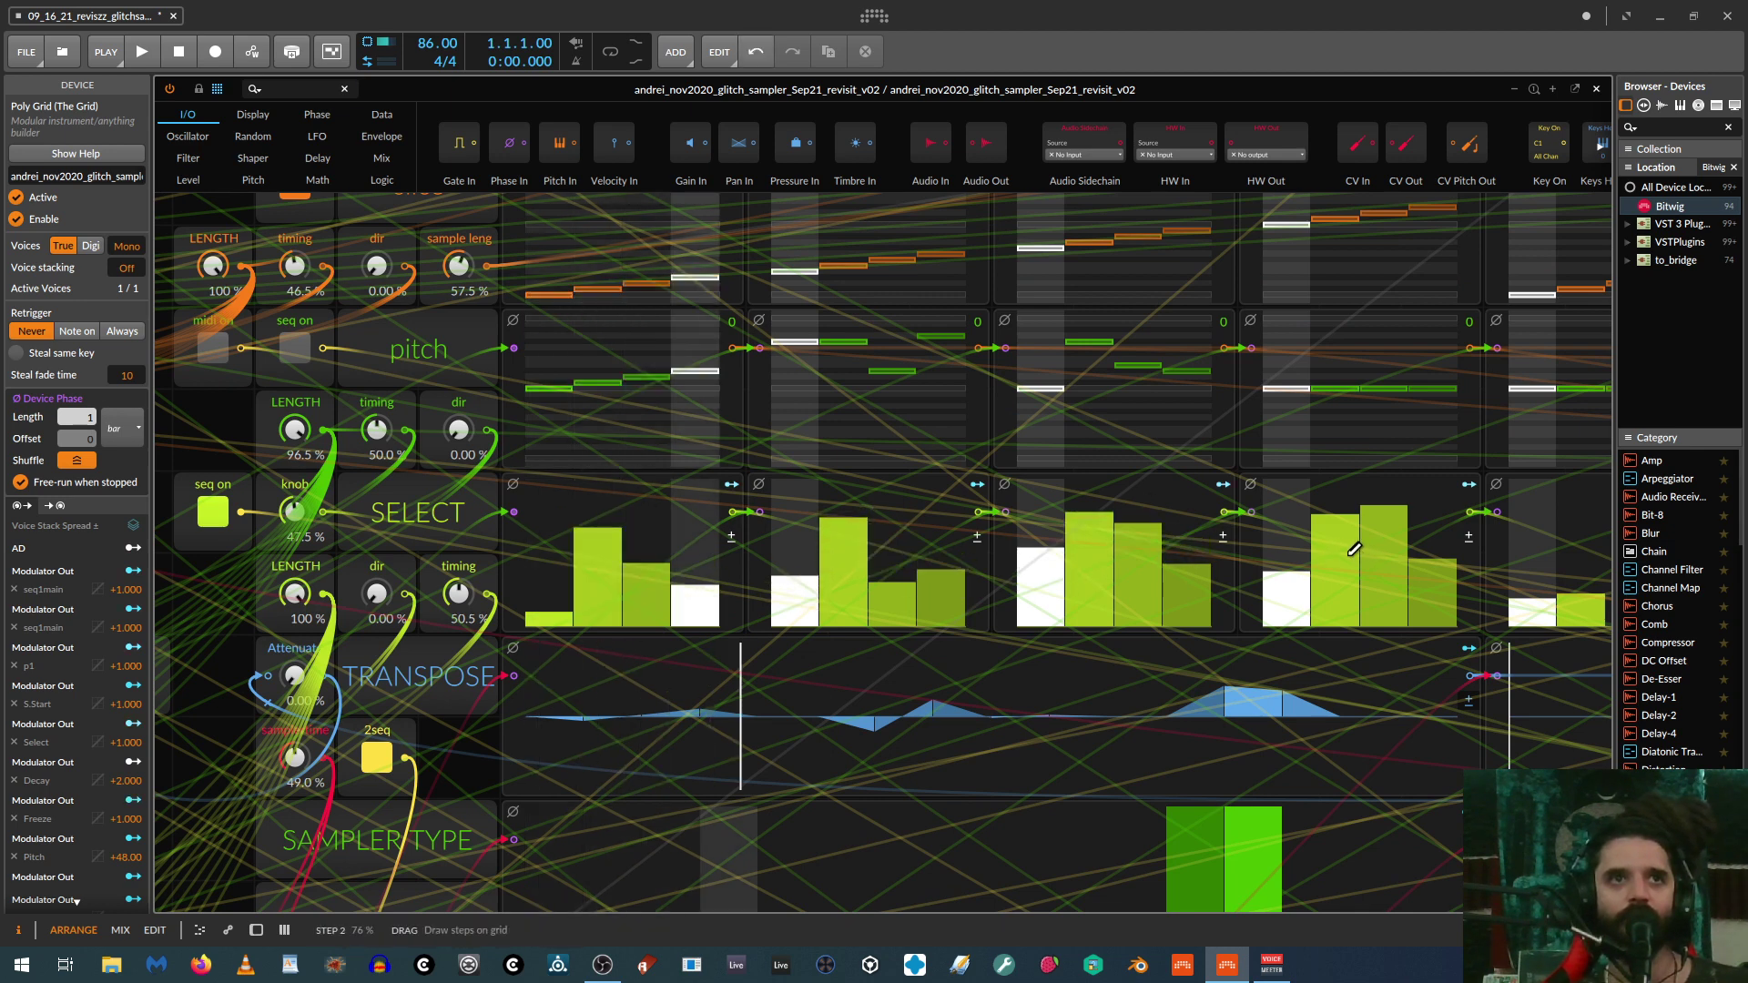
{"action": "left_click", "coordinate": [624, 591]}
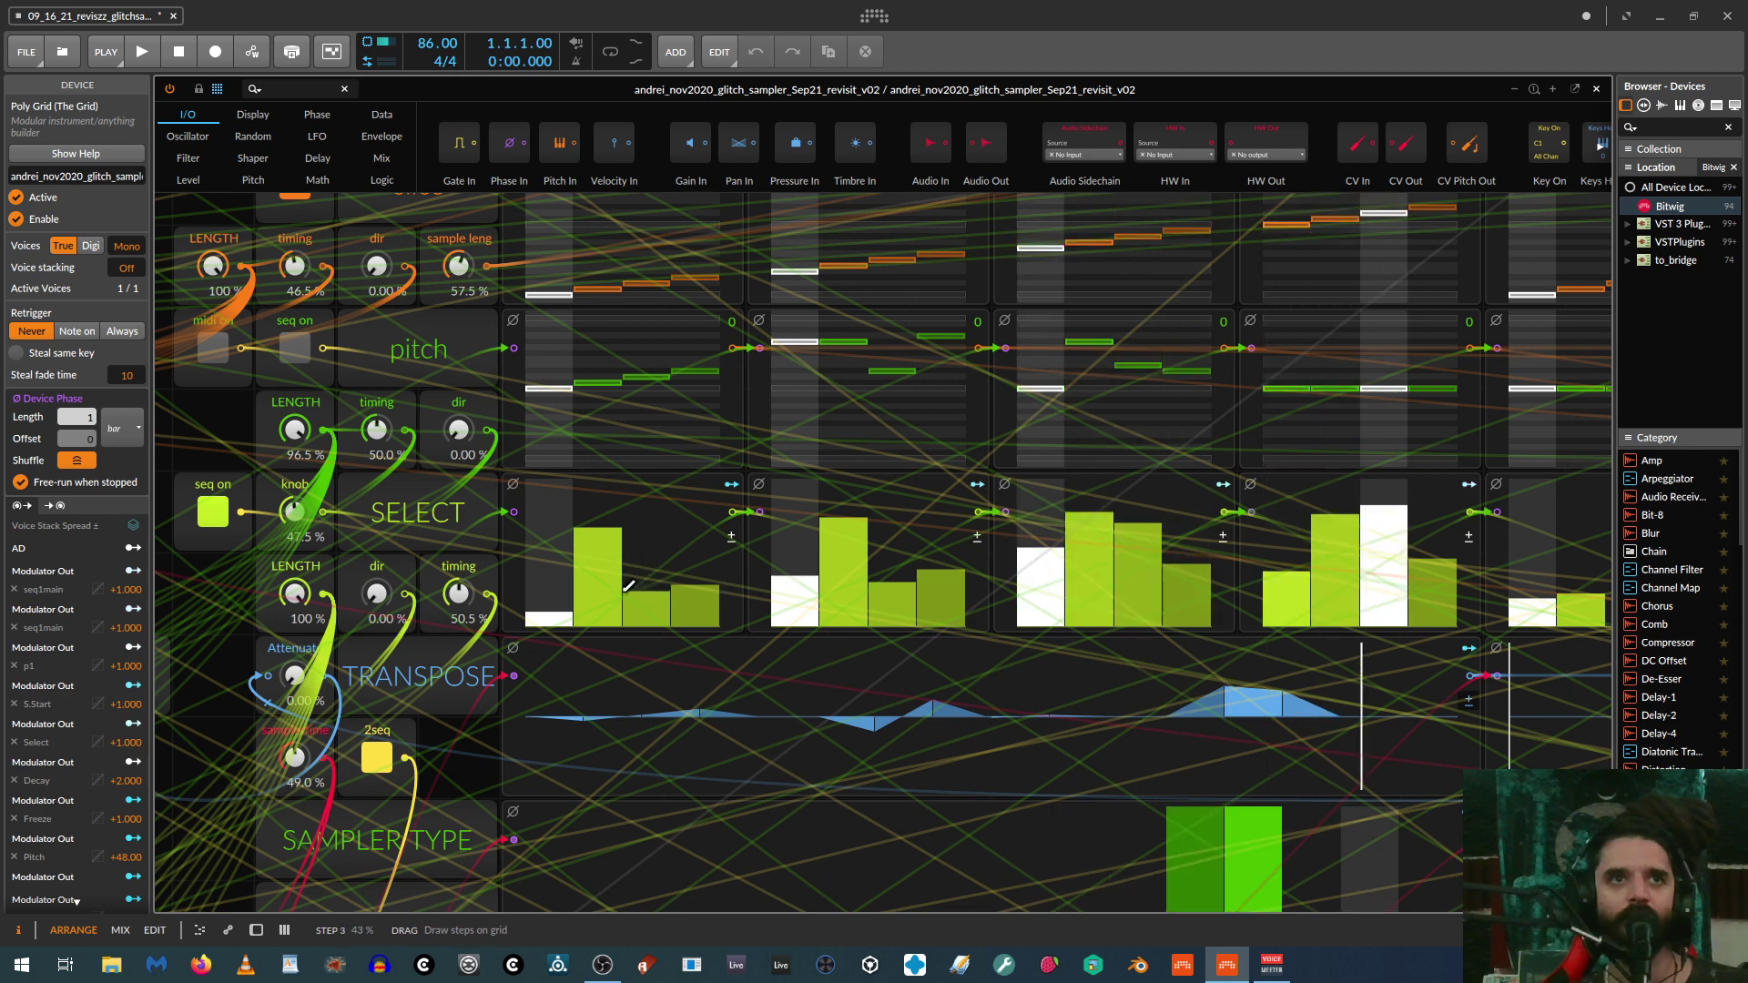
{"action": "left_click_drag", "start_coordinate": [625, 591], "coordinate": [610, 591]}
{"action": "left_click_drag", "start_coordinate": [870, 606], "coordinate": [850, 552]}
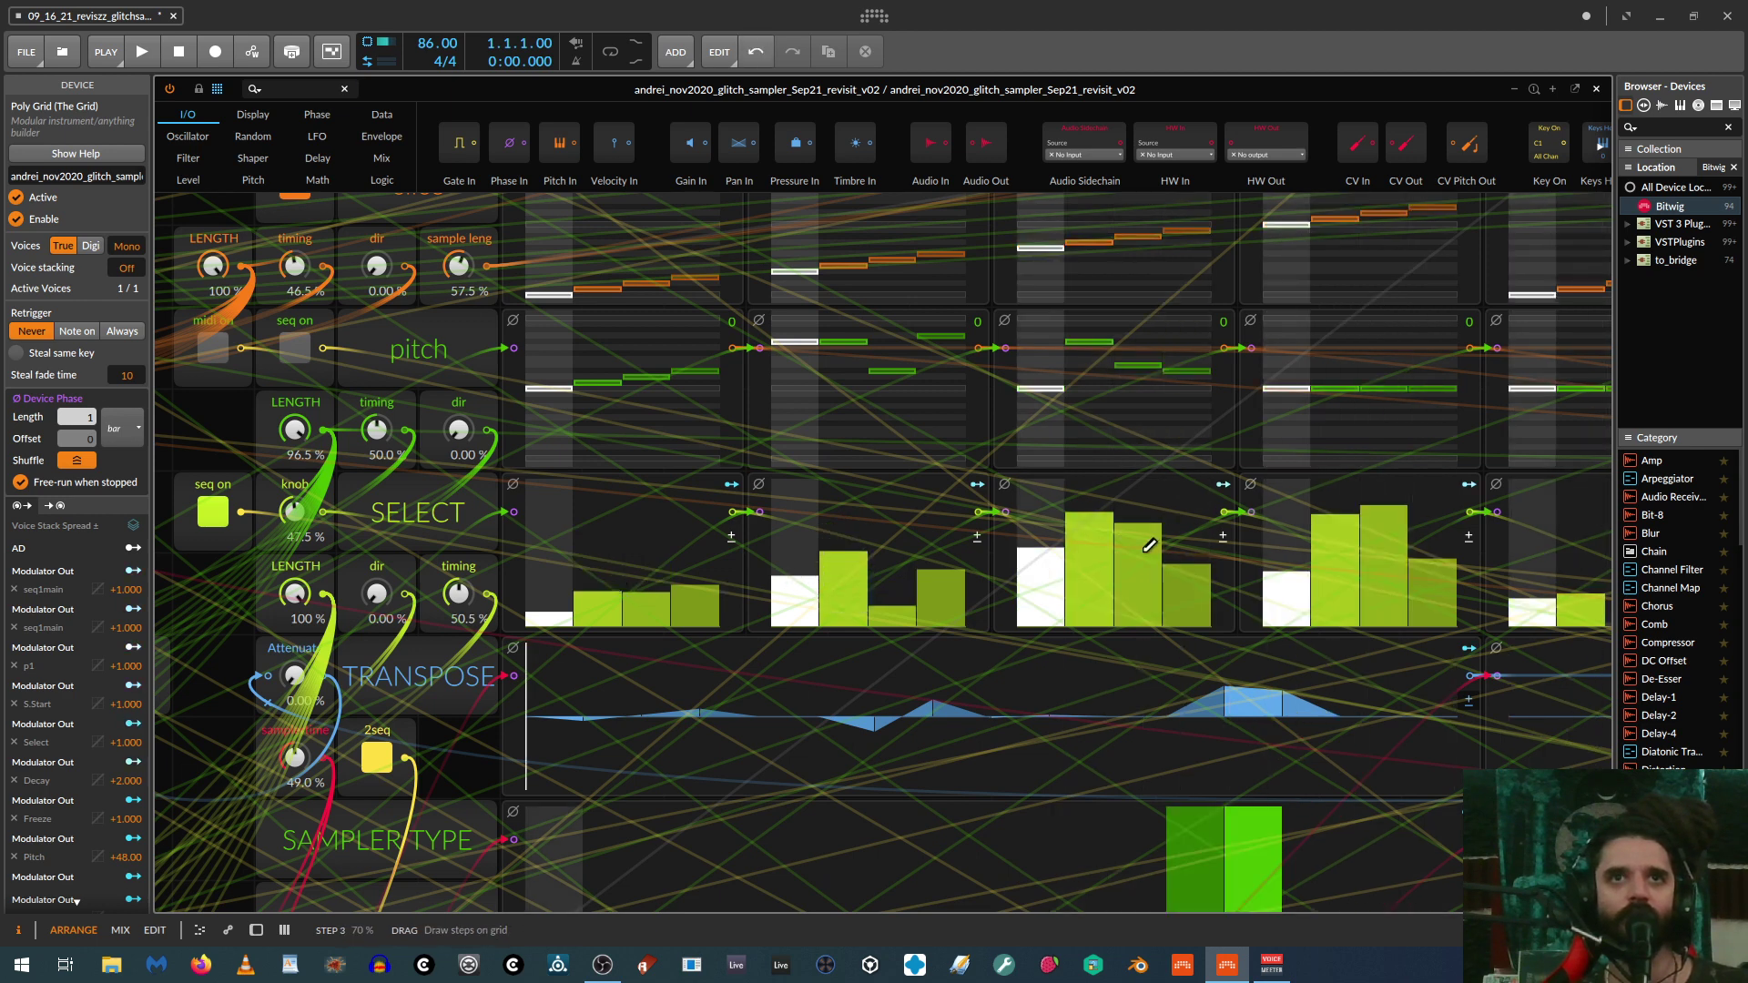
{"action": "left_click", "coordinate": [1138, 586]}
{"action": "left_click", "coordinate": [1336, 585]}
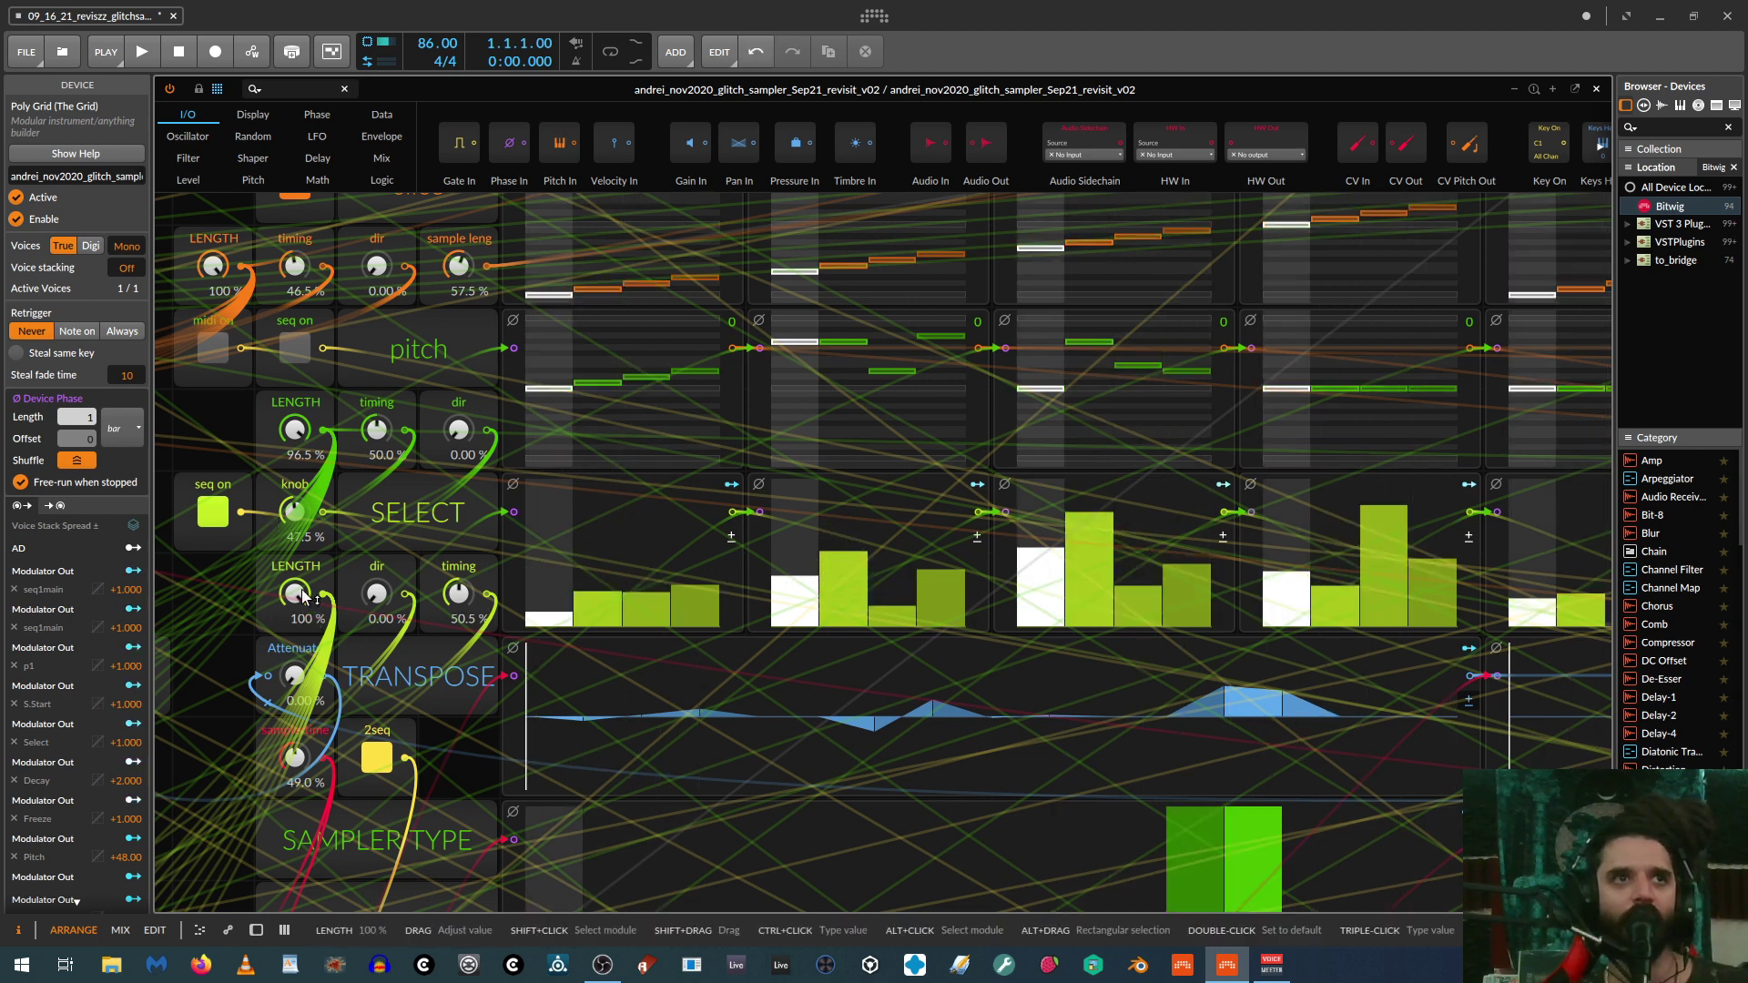
{"action": "left_click_drag", "start_coordinate": [458, 593], "coordinate": [458, 464]}
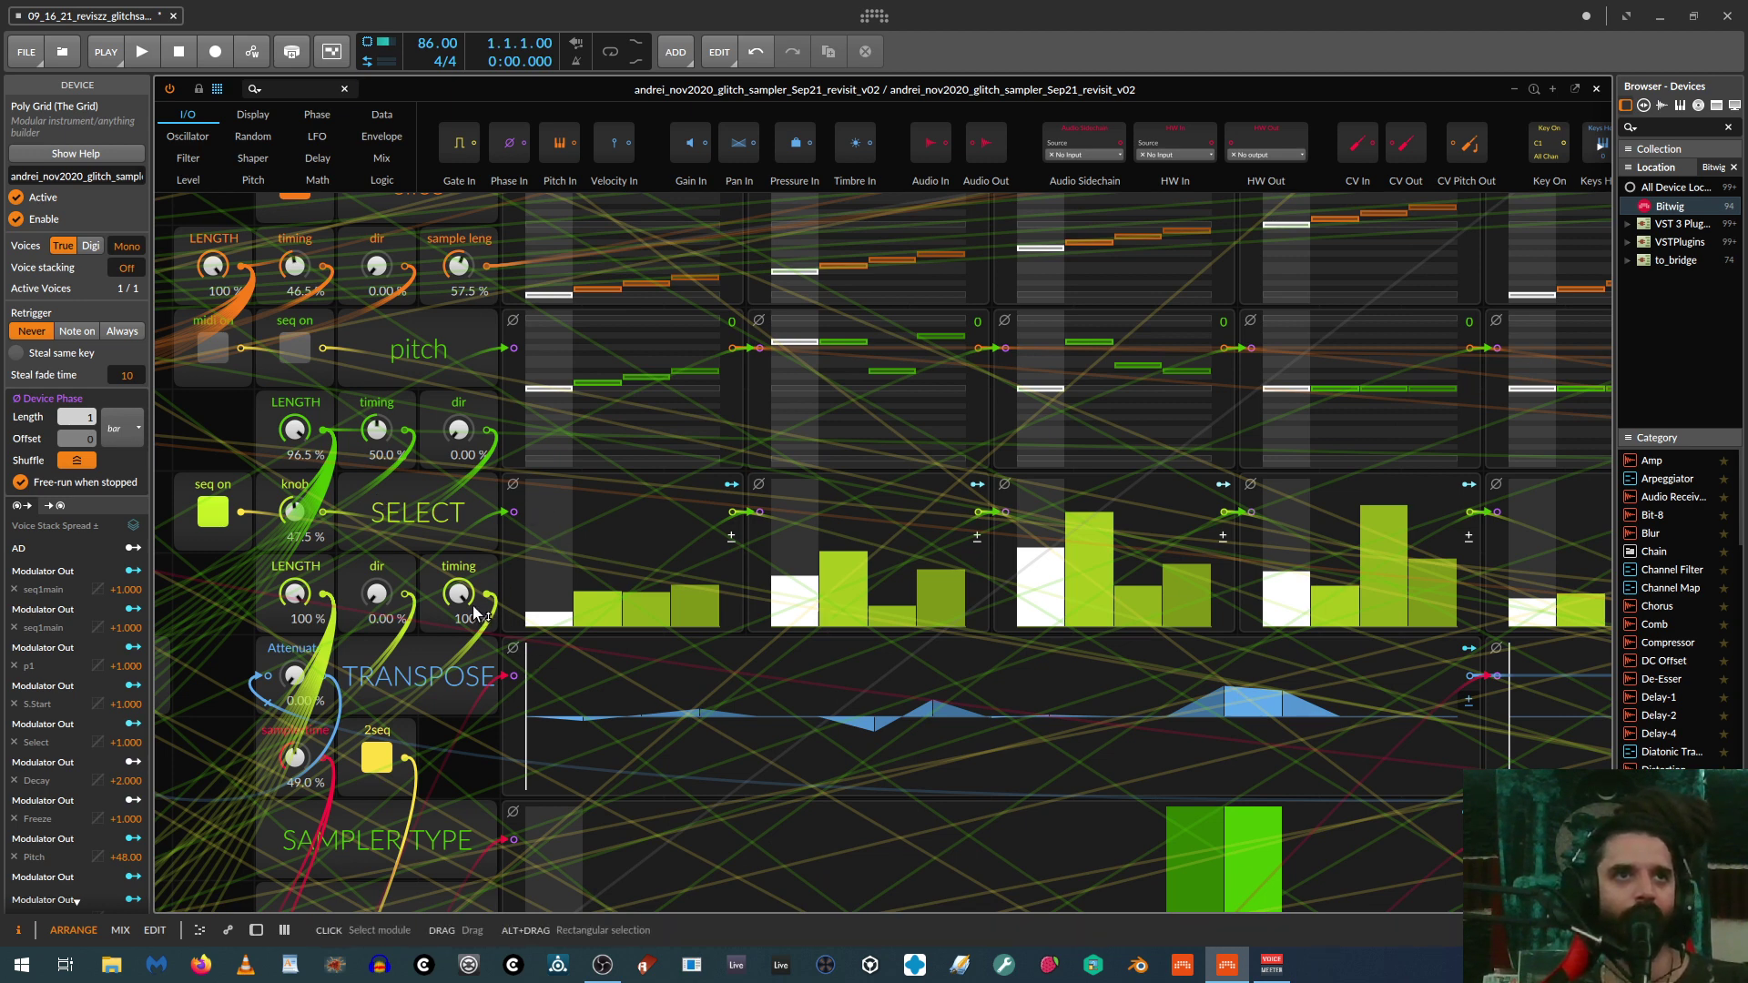
Step: Draw alternating rises and dips in the TRANSPOSE row's first block, and try its attenuation at 60% and at lower amounts
{"action": "scroll", "coordinate": [230, 596], "scroll_direction": "down", "scroll_amount": 1}
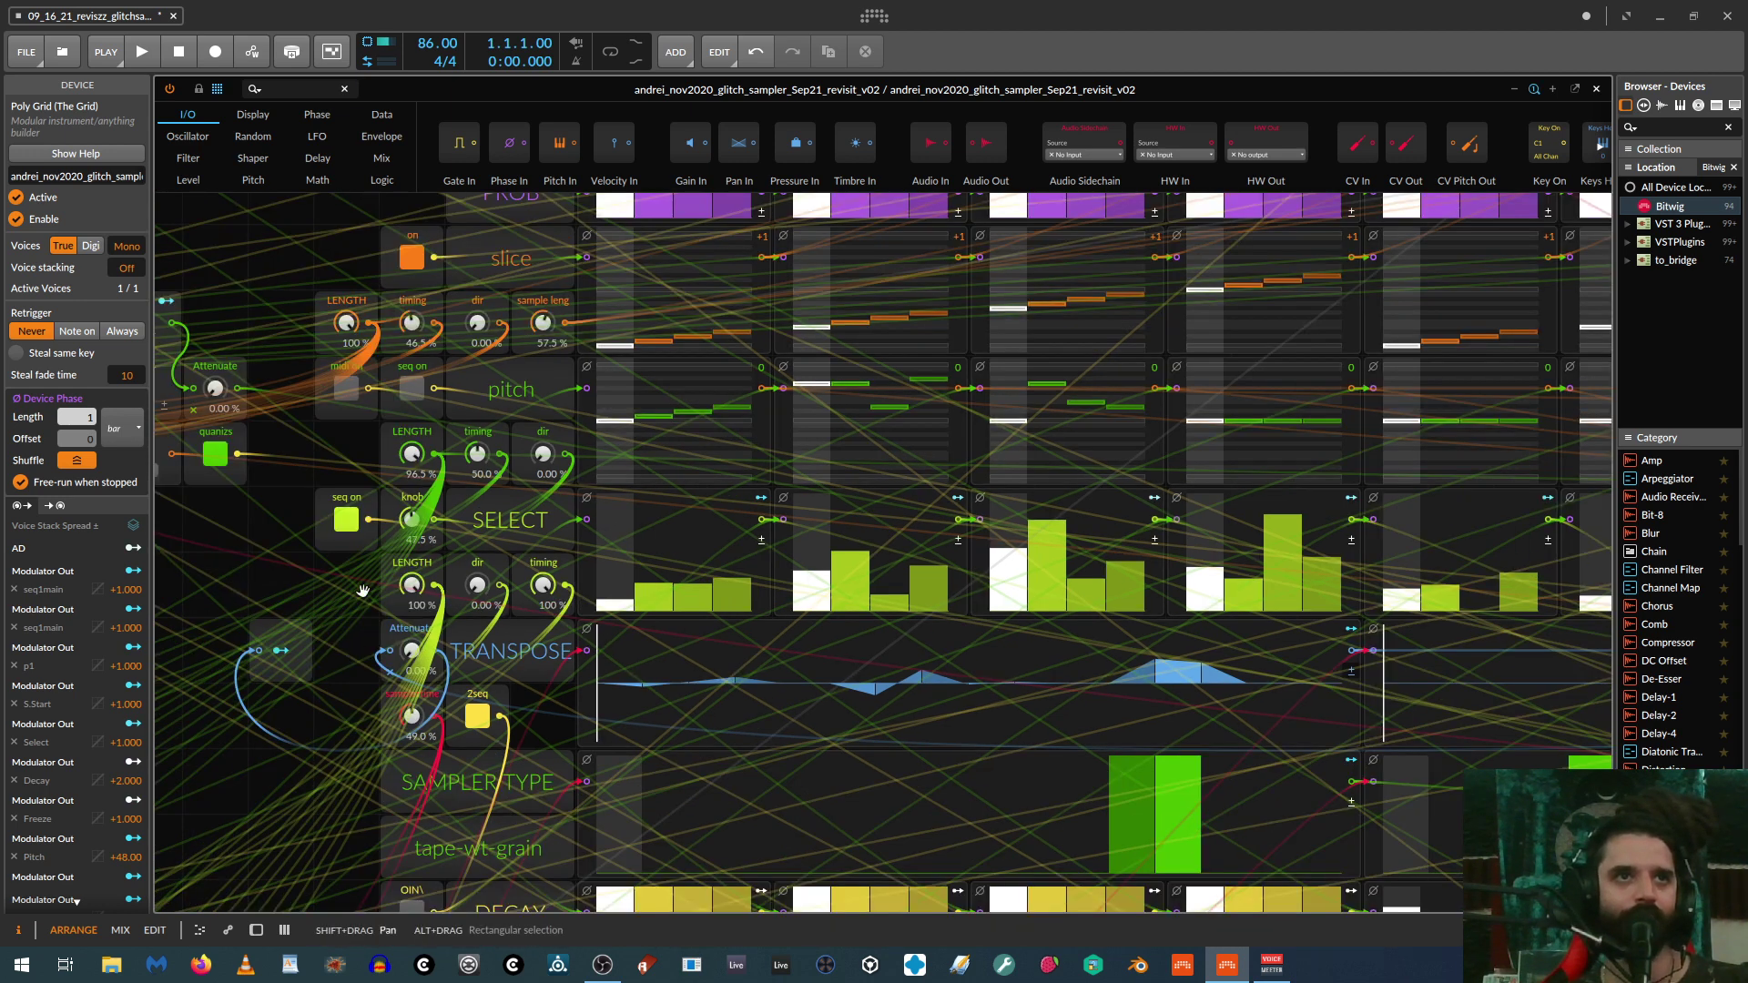
{"action": "left_click_drag", "start_coordinate": [356, 585], "coordinate": [224, 528]}
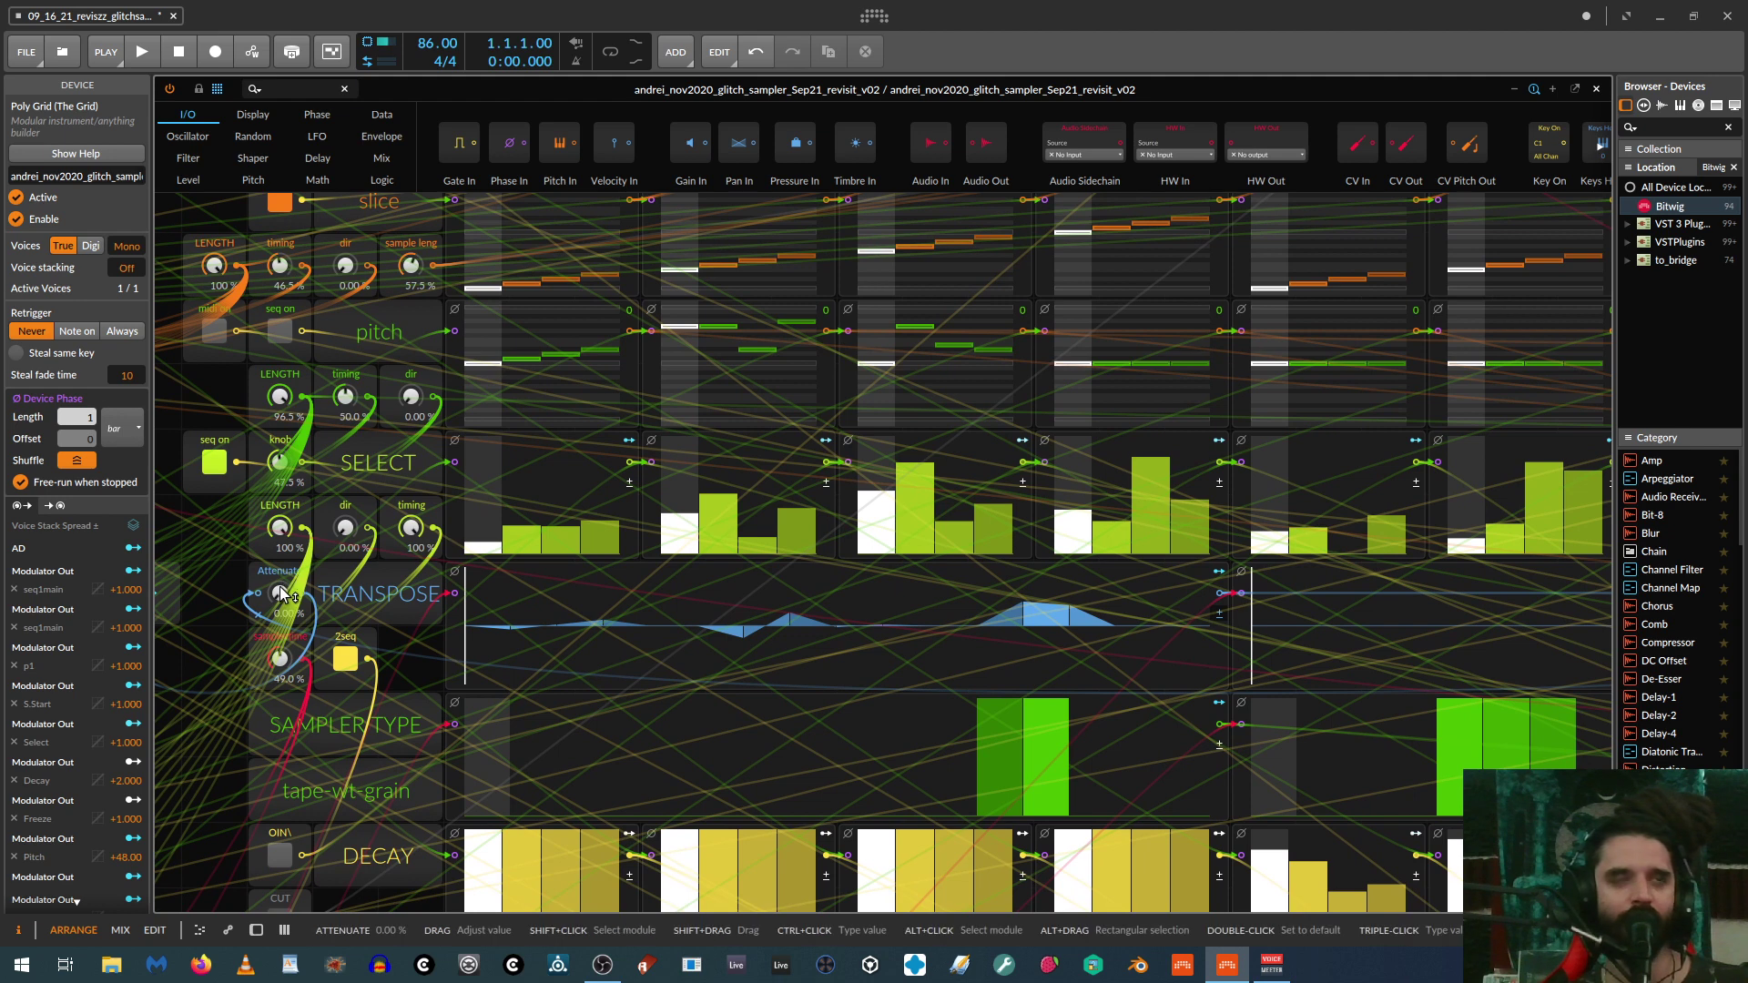
{"action": "left_click_drag", "start_coordinate": [282, 584], "coordinate": [282, 546]}
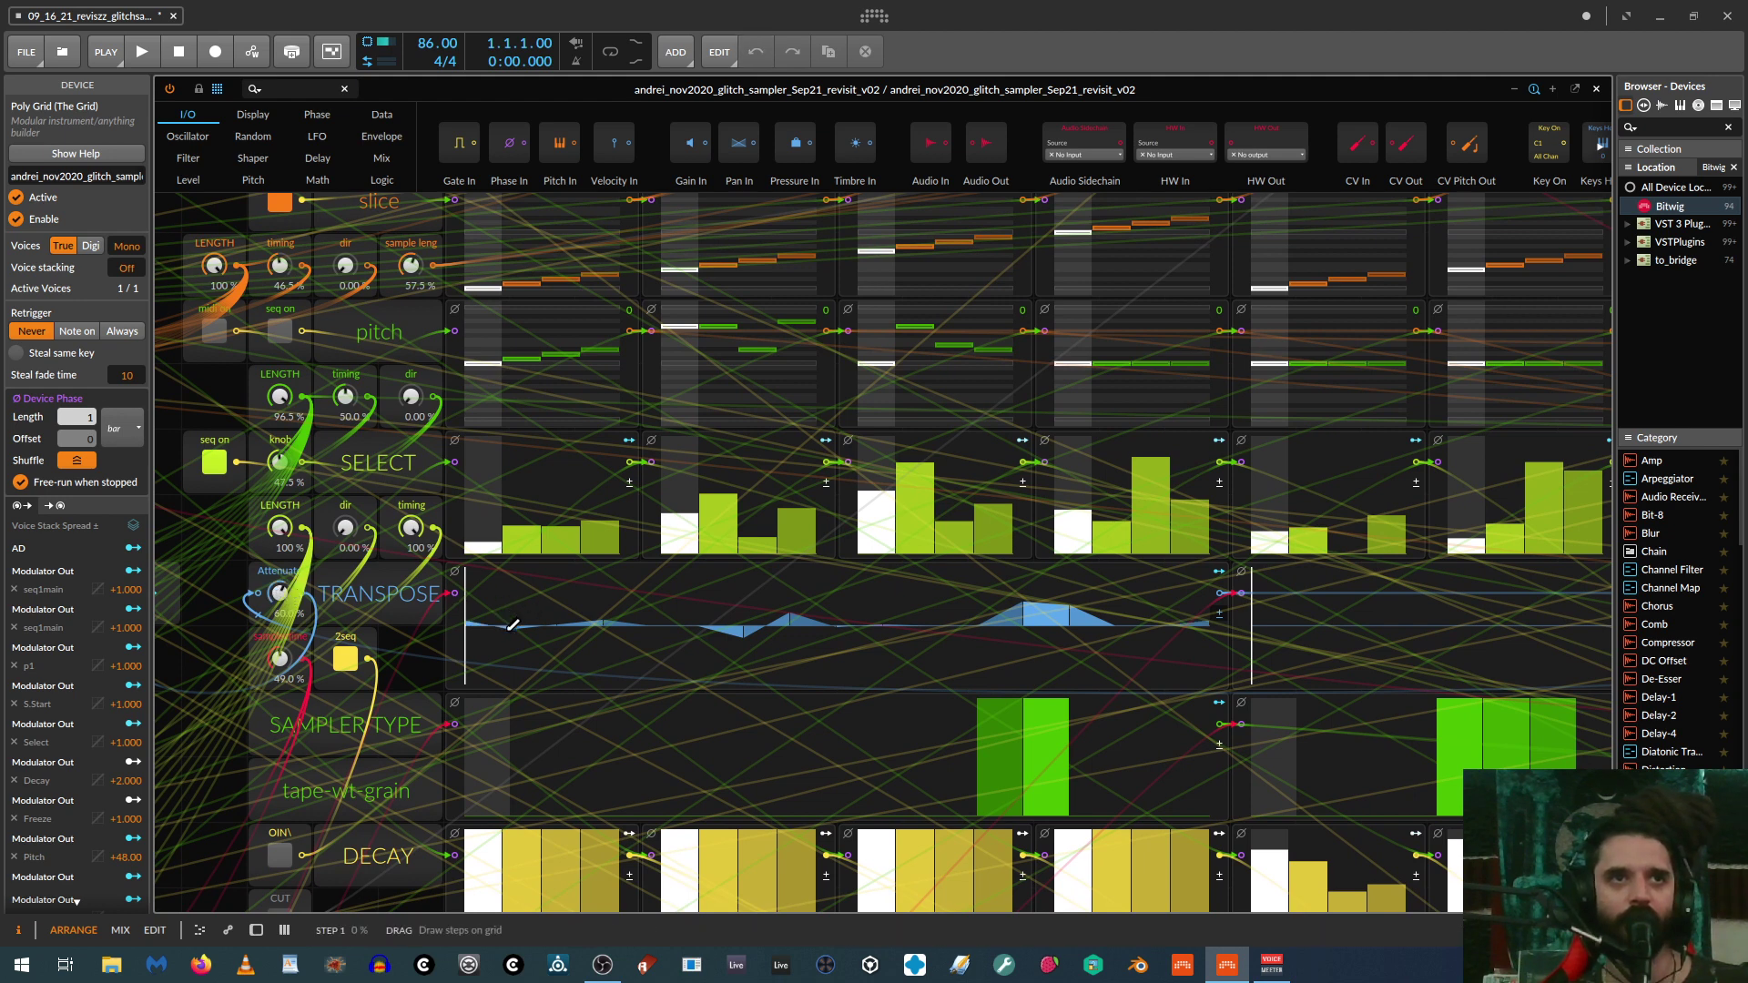
{"action": "mouse_move", "coordinate": [512, 624]}
{"action": "left_mouse_down"}
{"action": "mouse_move", "coordinate": [630, 577]}
{"action": "mouse_move", "coordinate": [747, 652]}
{"action": "mouse_move", "coordinate": [884, 589]}
{"action": "mouse_move", "coordinate": [972, 646]}
{"action": "mouse_move", "coordinate": [1030, 615]}
{"action": "left_mouse_up"}
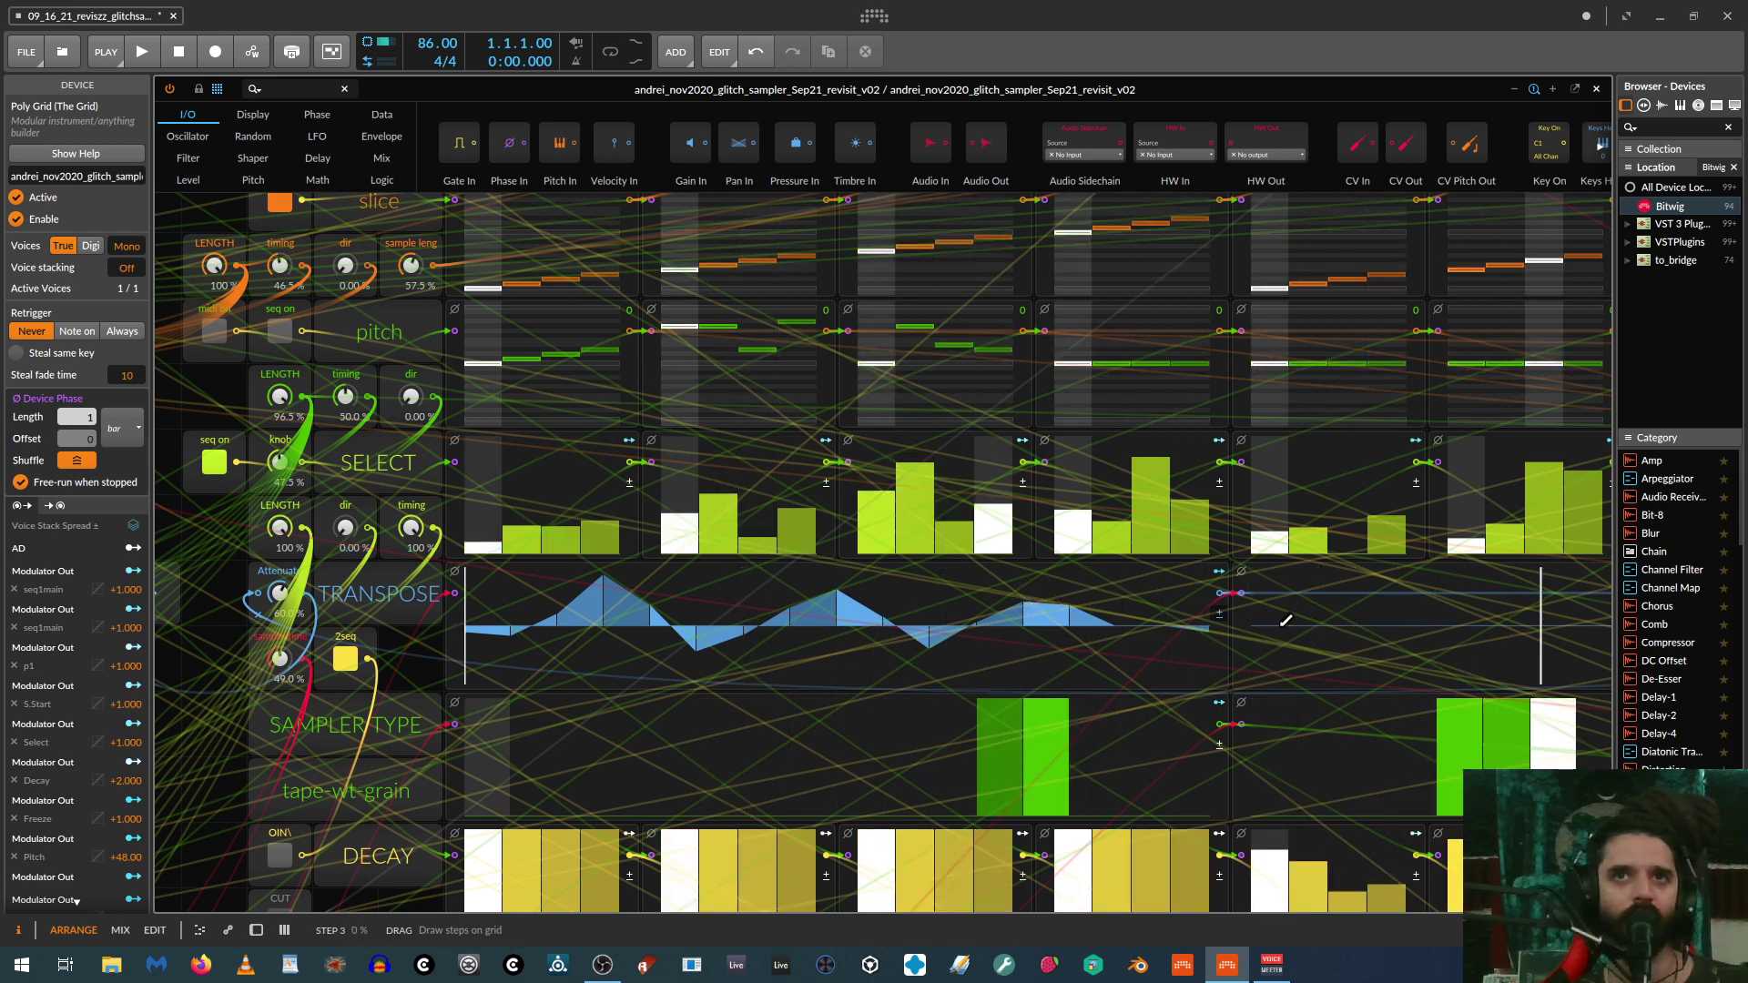
{"action": "left_click_drag", "start_coordinate": [592, 606], "coordinate": [650, 612]}
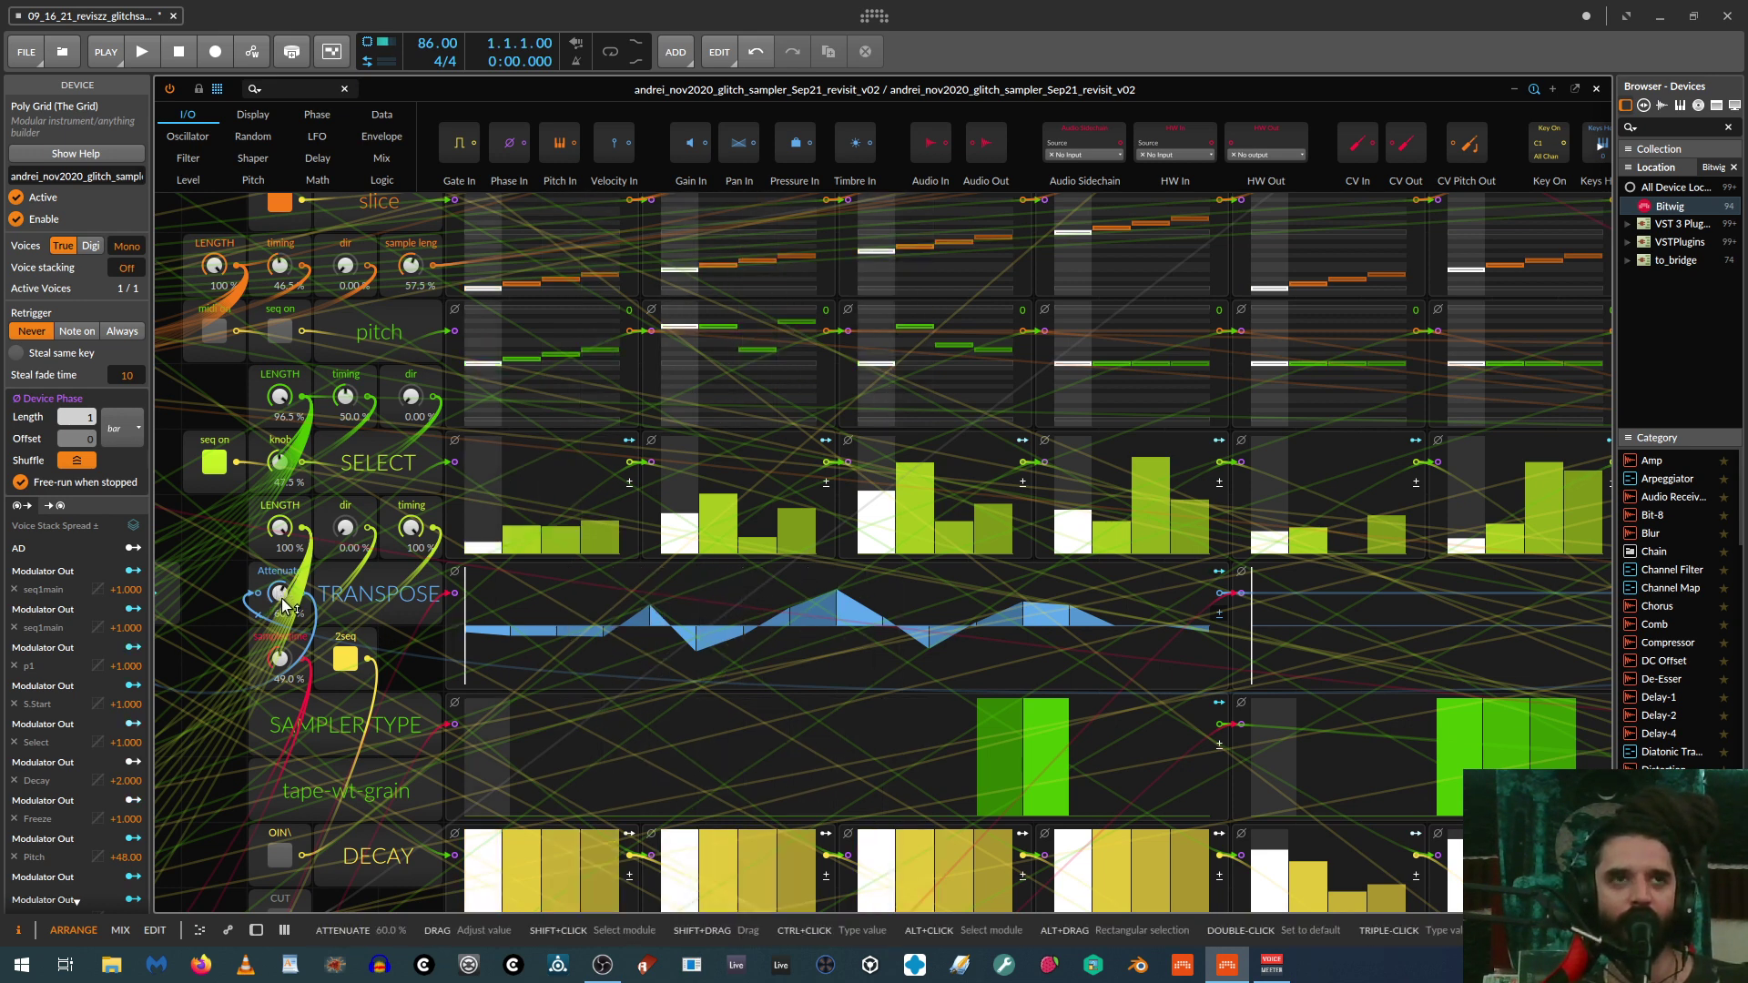
{"action": "left_click_drag", "start_coordinate": [289, 596], "coordinate": [290, 628]}
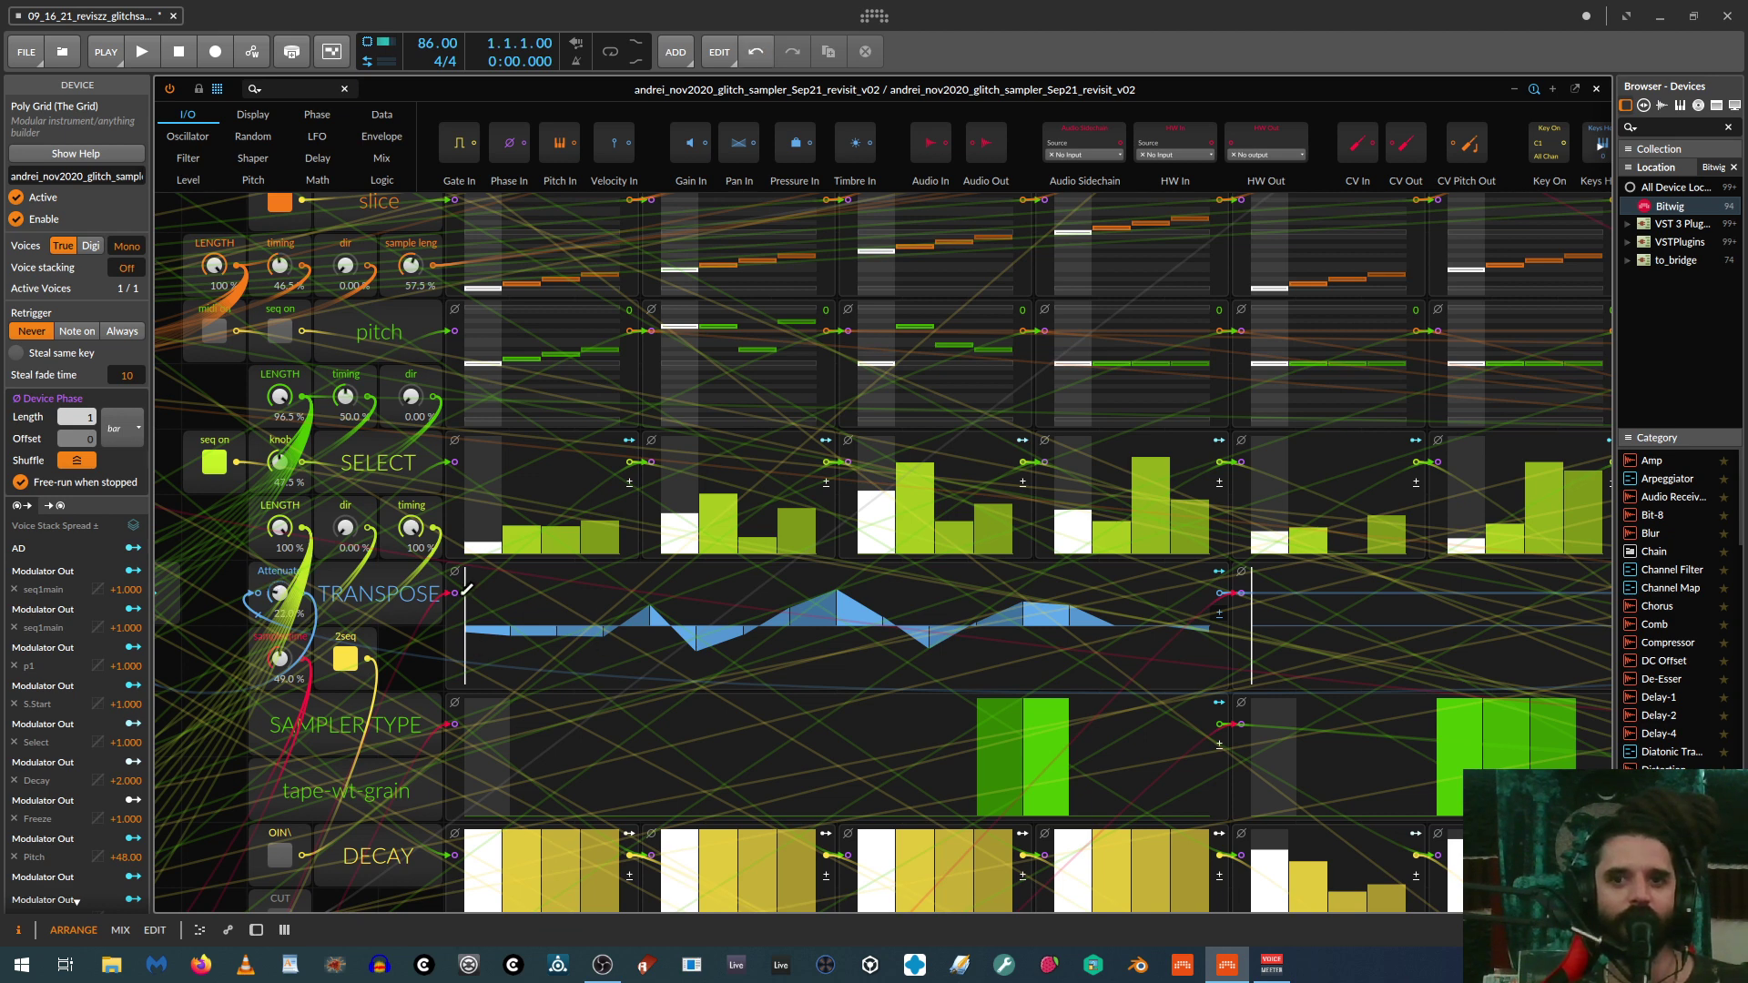
{"action": "left_click_drag", "start_coordinate": [279, 593], "coordinate": [279, 596]}
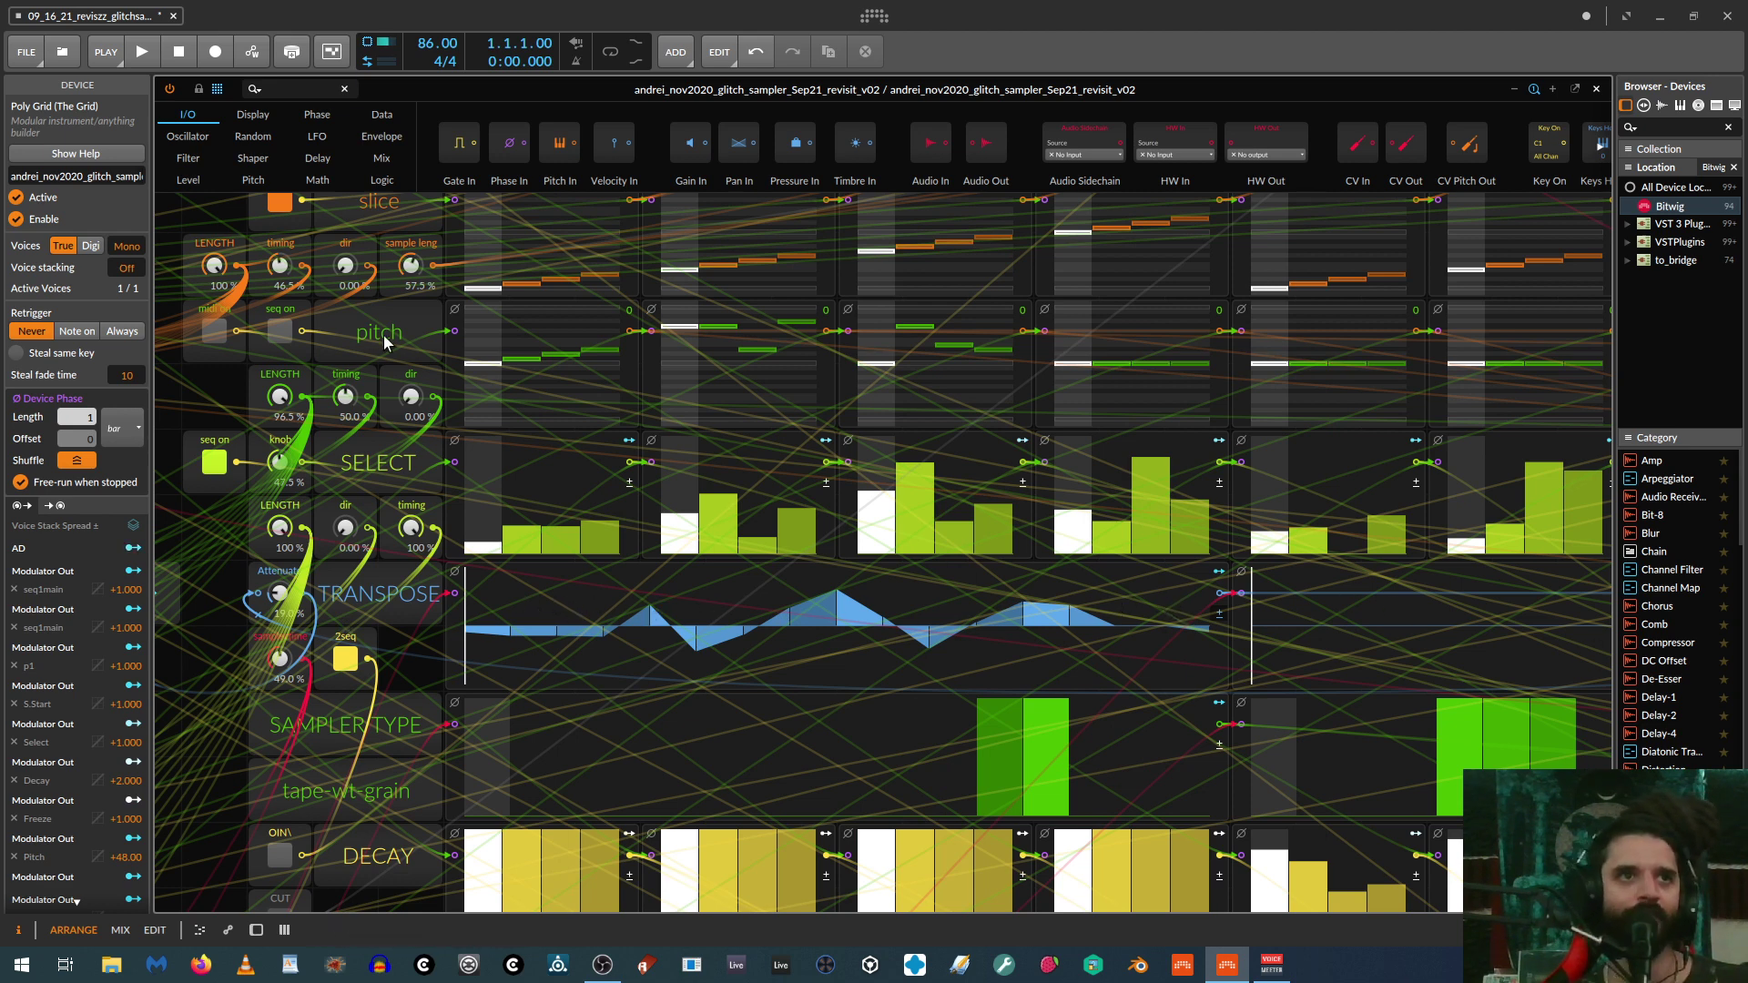
Step: Turn on the DECAY row's toggle and lower the first step of its first block
{"action": "scroll", "coordinate": [455, 596], "scroll_direction": "down", "scroll_amount": 1}
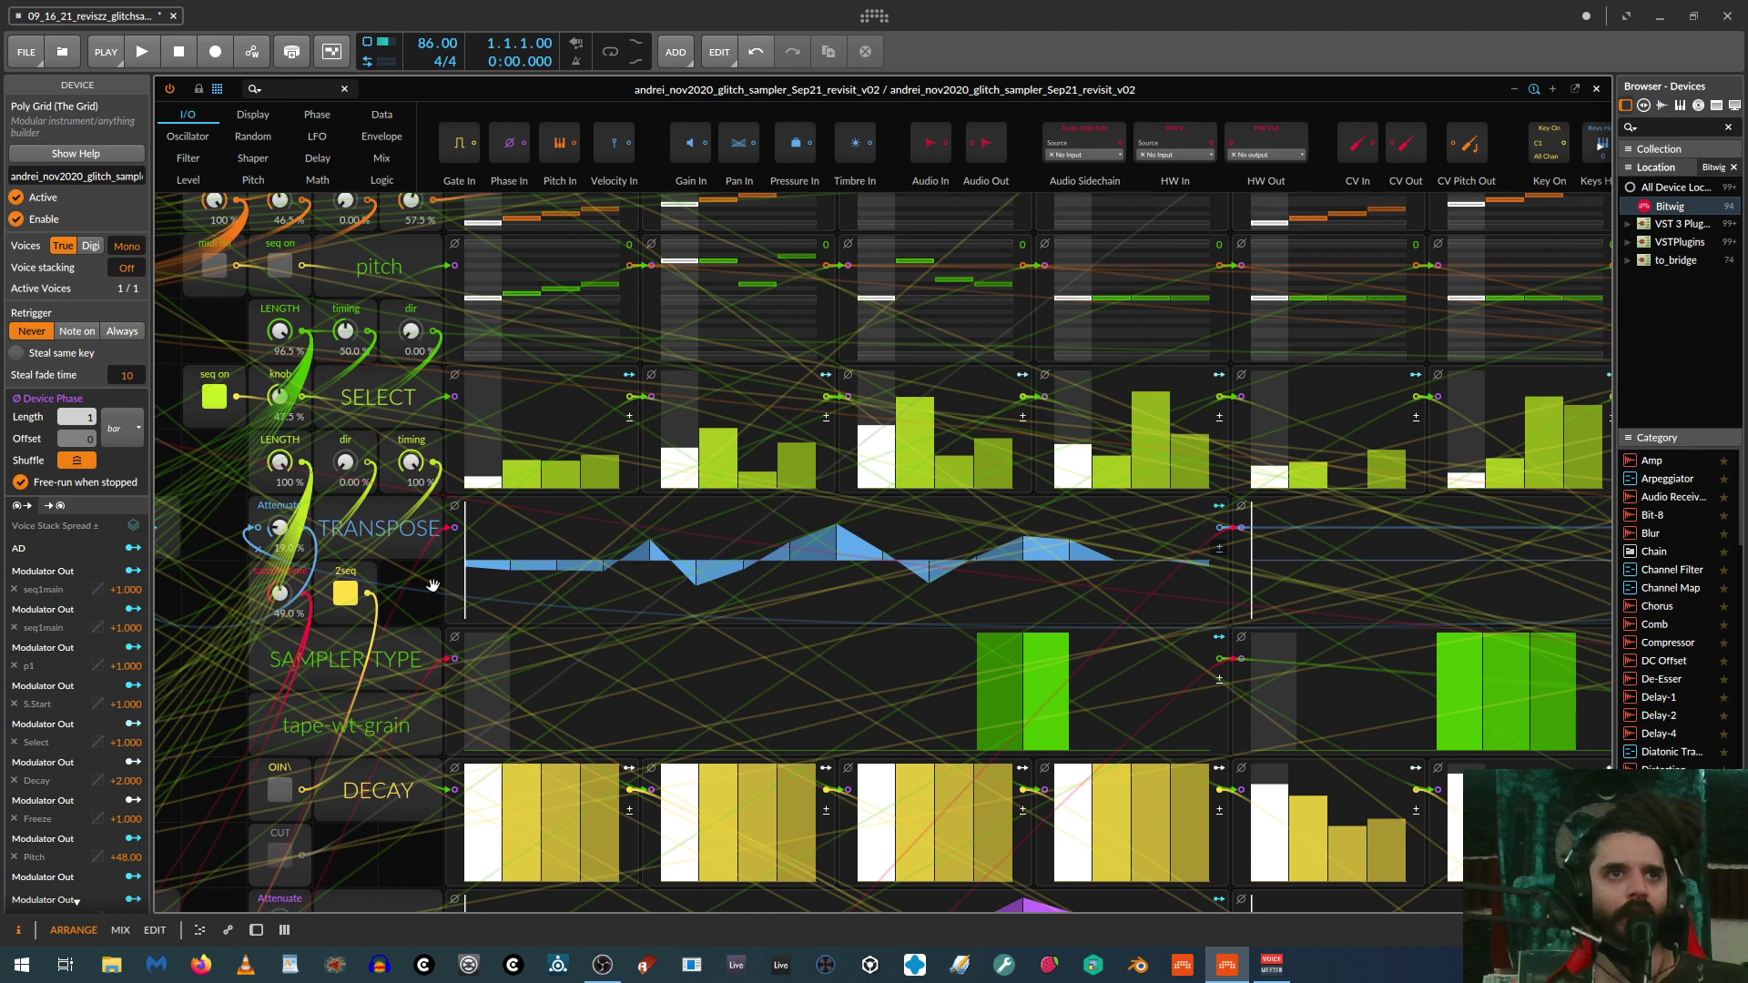
{"action": "scroll", "coordinate": [452, 598], "scroll_direction": "right", "scroll_amount": 3}
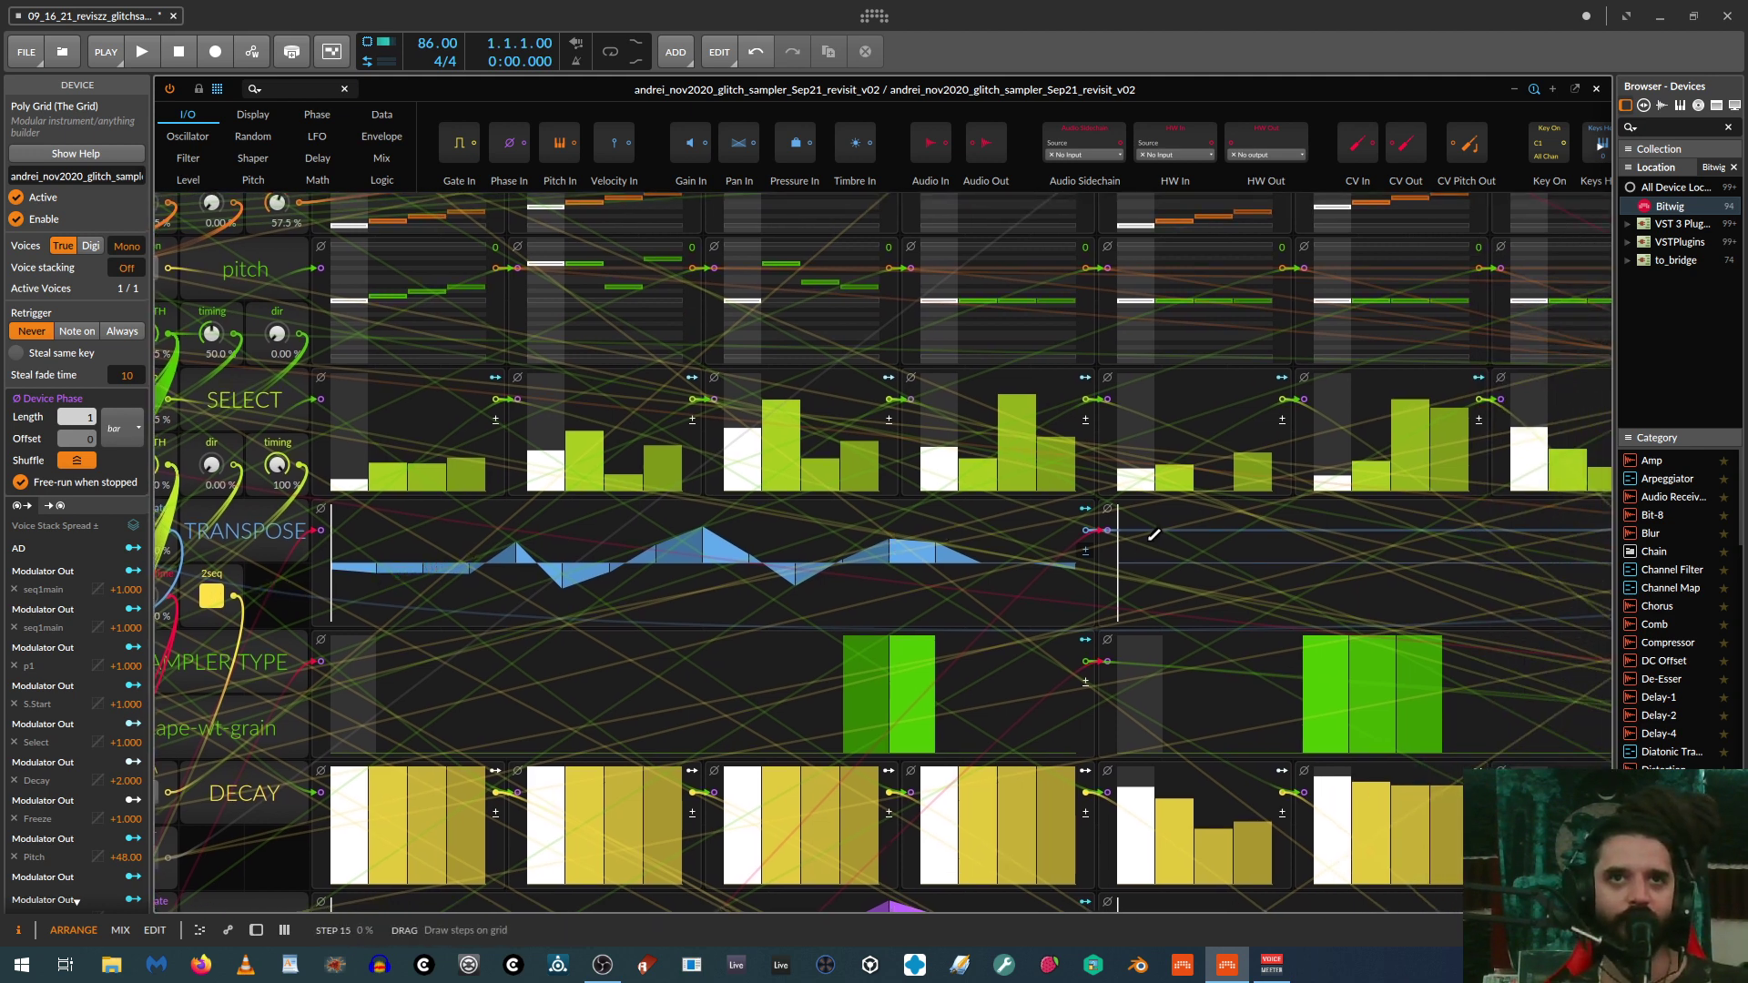
{"action": "scroll", "coordinate": [1158, 556], "scroll_direction": "down", "scroll_amount": 2}
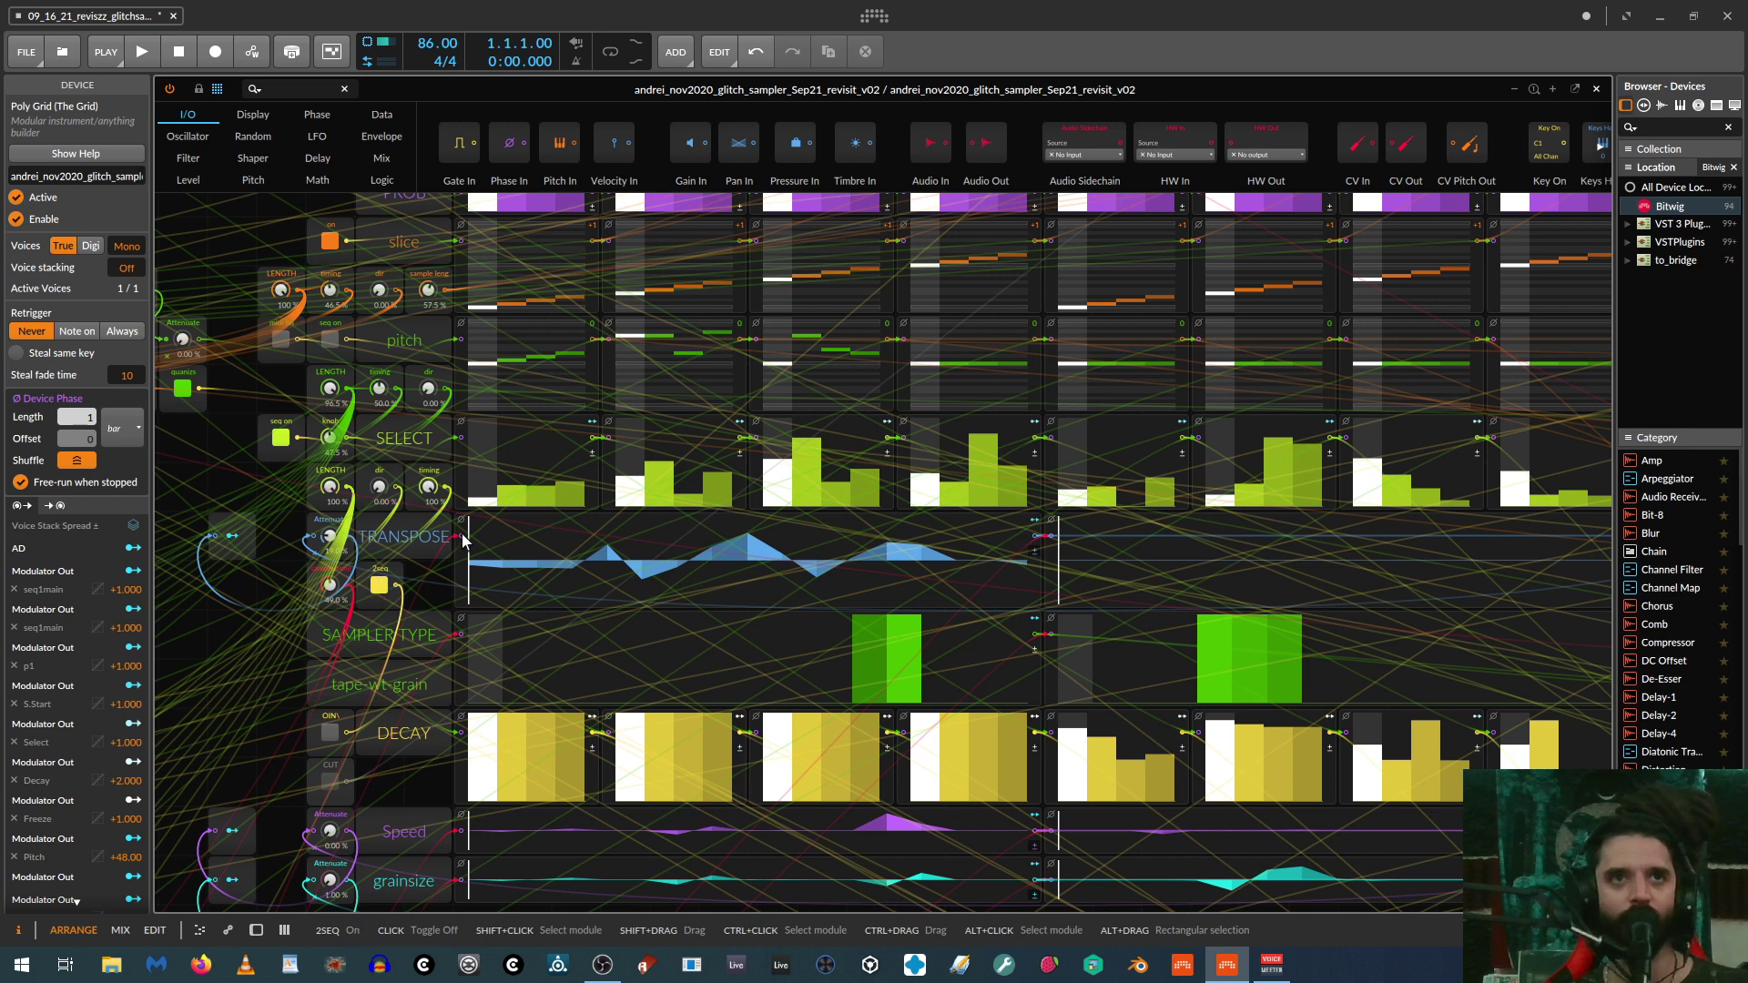
{"action": "scroll", "coordinate": [430, 539], "scroll_direction": "down", "scroll_amount": 3}
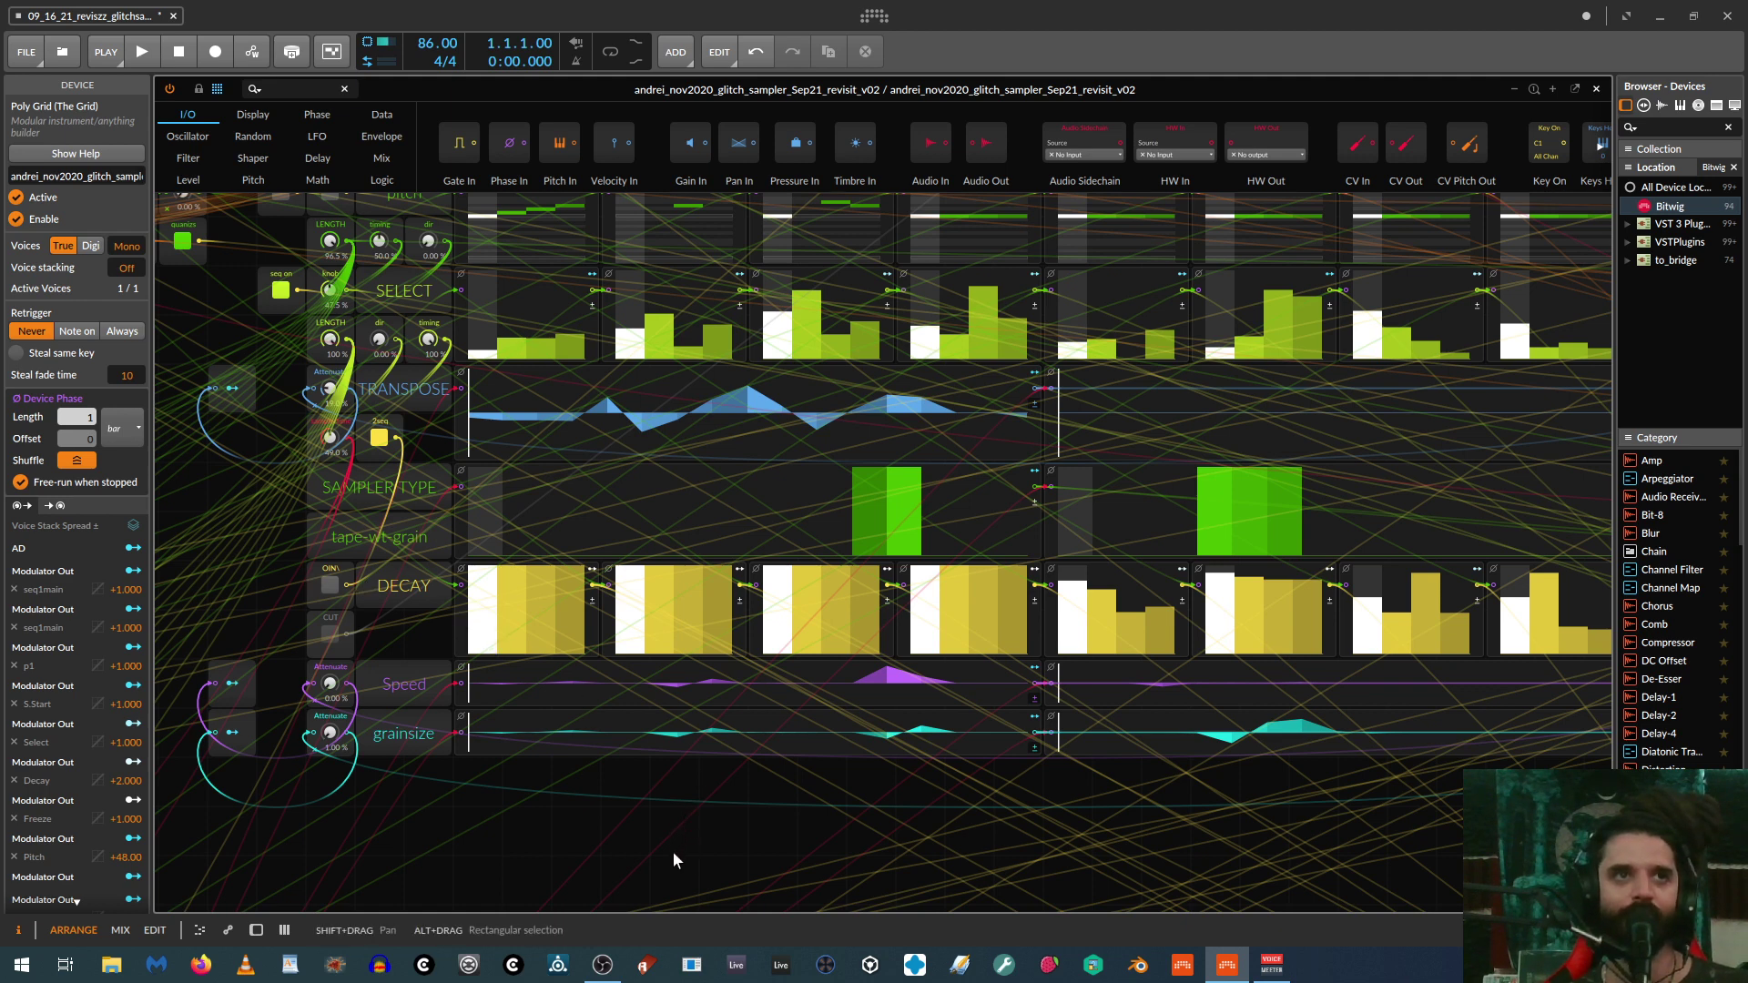
{"action": "left_click", "coordinate": [486, 637]}
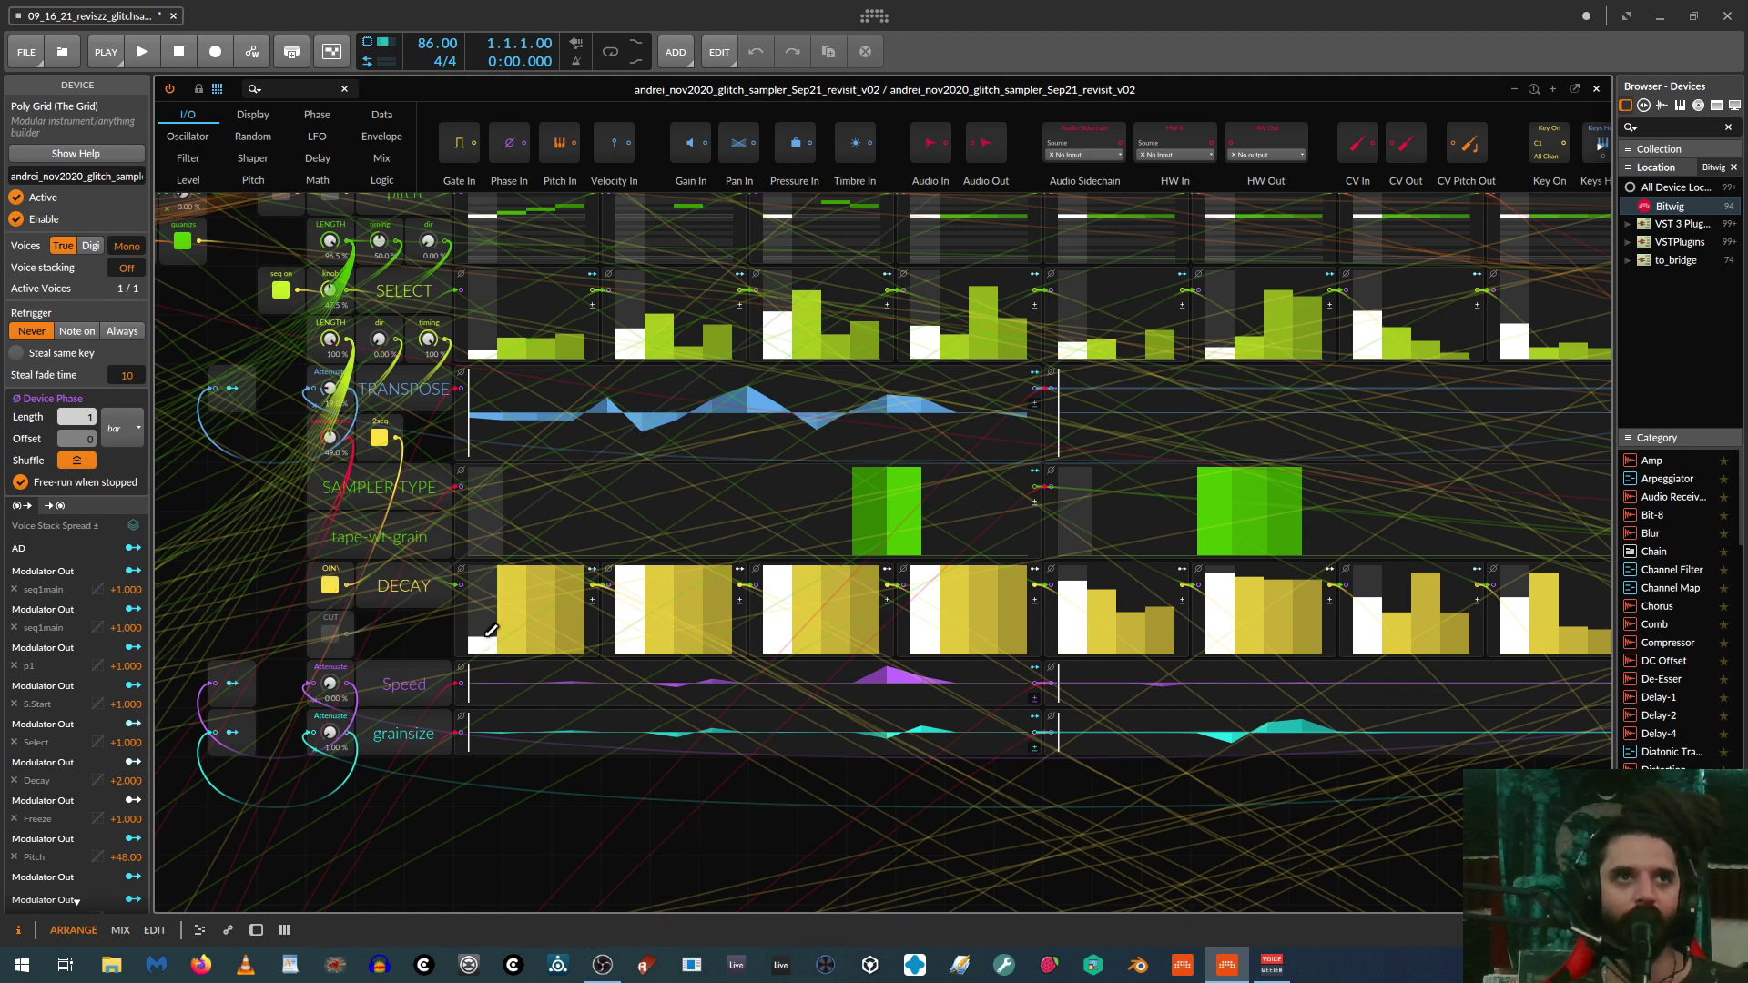
Step: Draw low steps in the DECAY row's second and third blocks, turn its toggle off, and set the first block to full height
{"action": "mouse_move", "coordinate": [492, 630]}
{"action": "left_mouse_down"}
{"action": "mouse_move", "coordinate": [698, 656]}
{"action": "mouse_move", "coordinate": [860, 634]}
{"action": "left_mouse_up"}
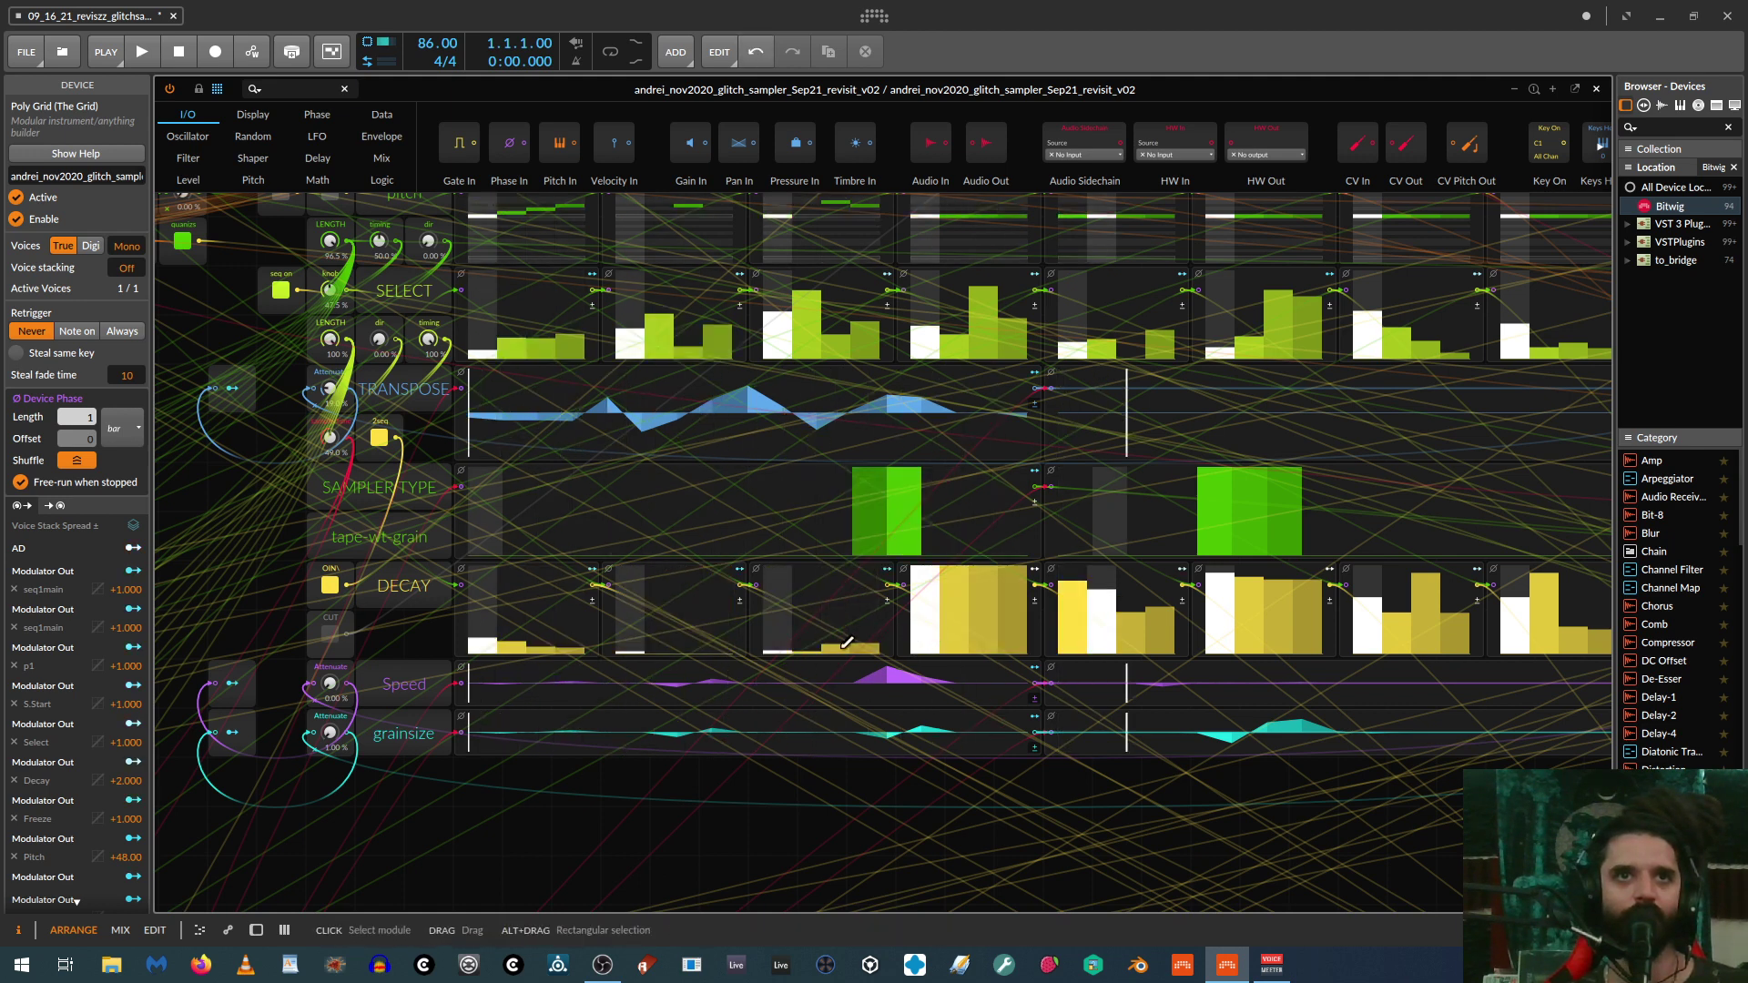
{"action": "left_click", "coordinate": [330, 584]}
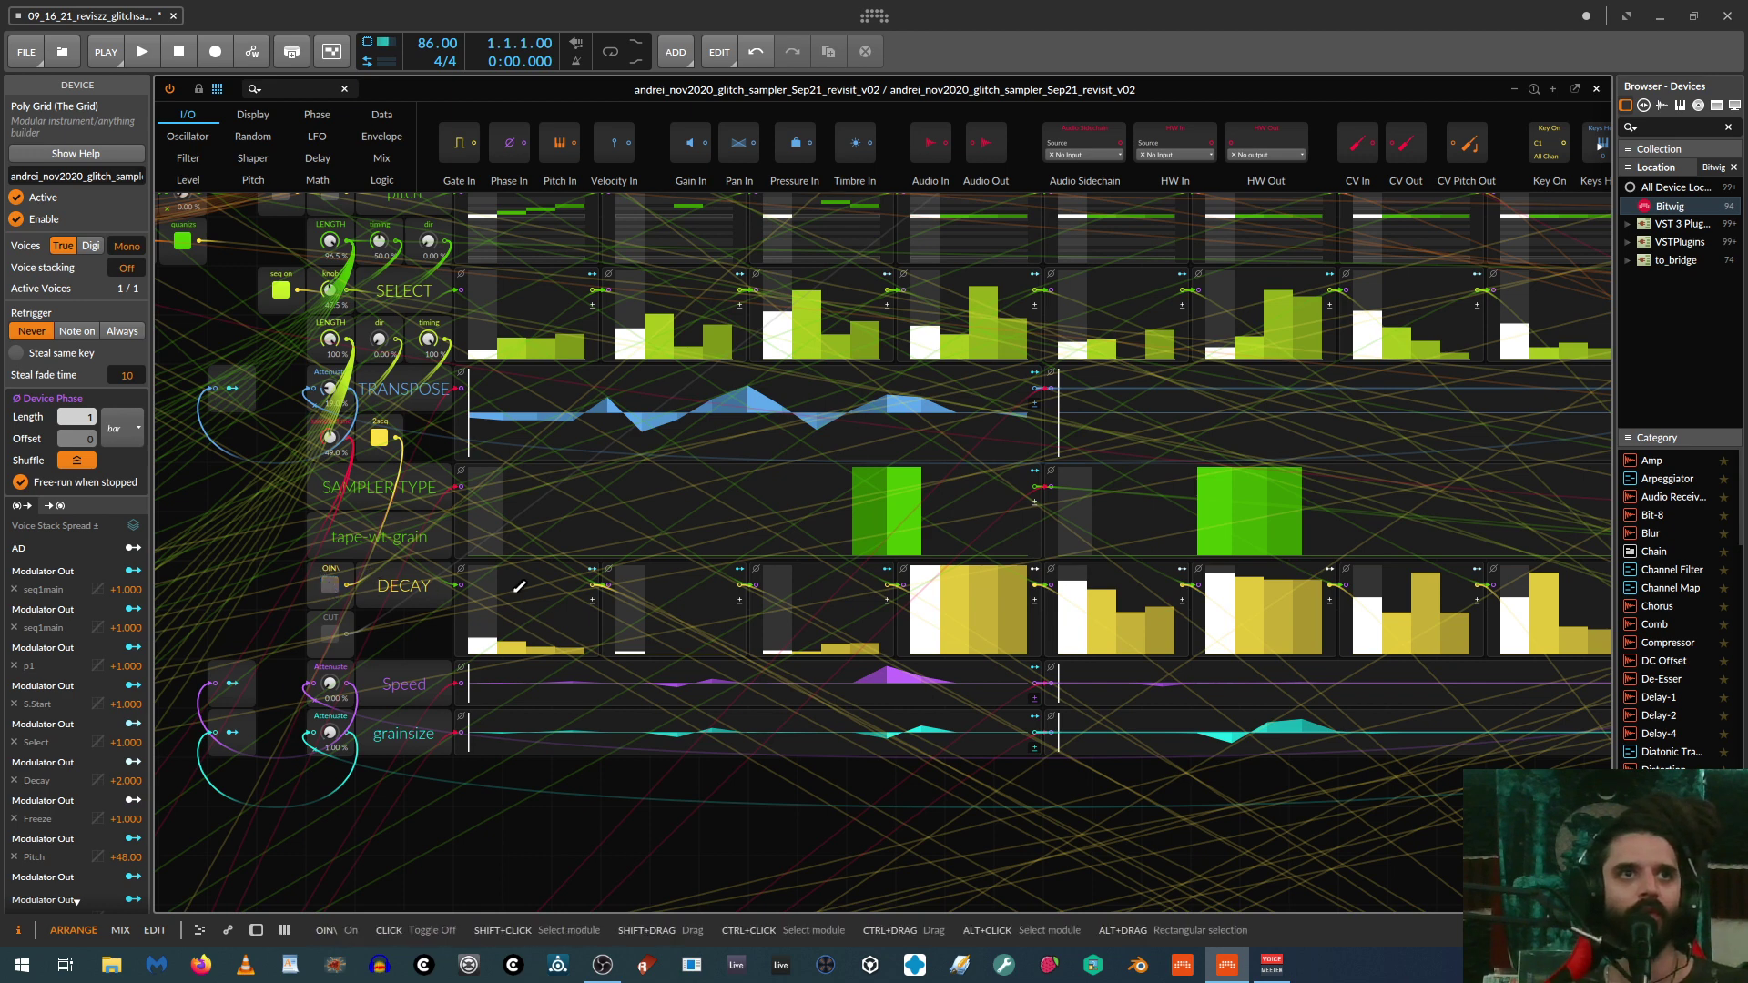
{"action": "mouse_move", "coordinate": [519, 587]}
{"action": "left_mouse_down"}
{"action": "mouse_move", "coordinate": [449, 544]}
{"action": "mouse_move", "coordinate": [636, 528]}
{"action": "mouse_move", "coordinate": [646, 575]}
{"action": "mouse_move", "coordinate": [773, 668]}
{"action": "left_mouse_up"}
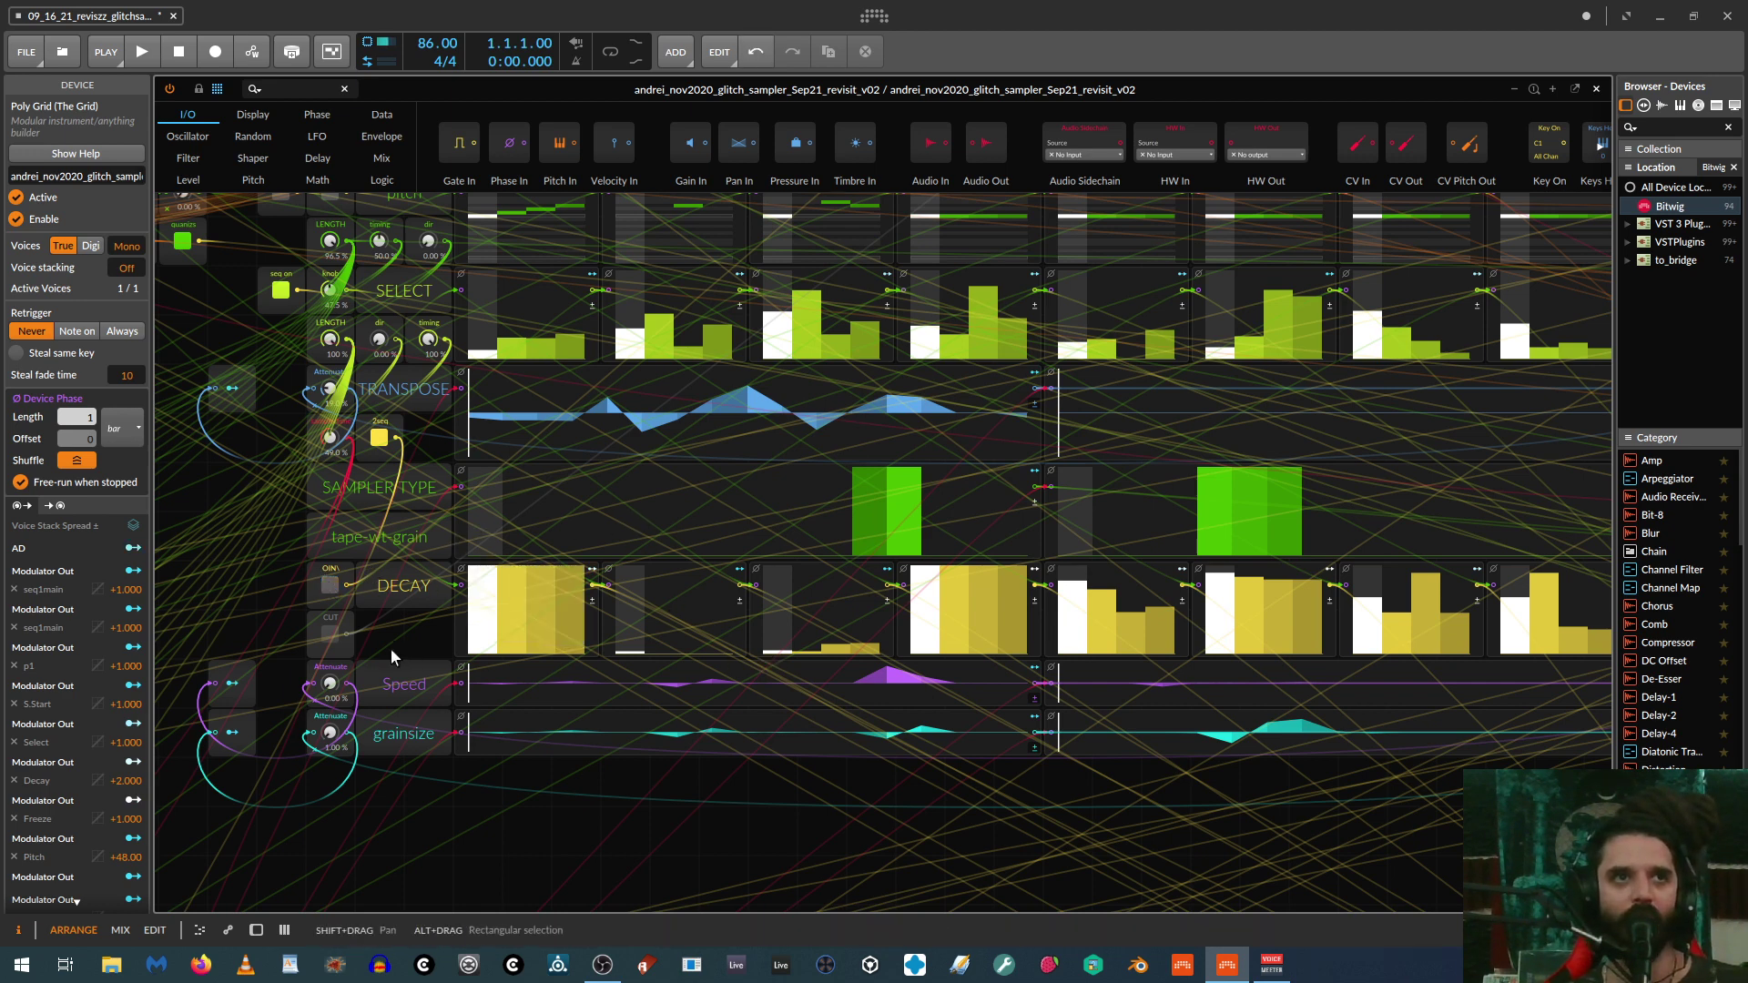
Step: Raise the Speed and grainsize attenuation to 99.5%
{"action": "left_click_drag", "start_coordinate": [329, 683], "coordinate": [330, 633]}
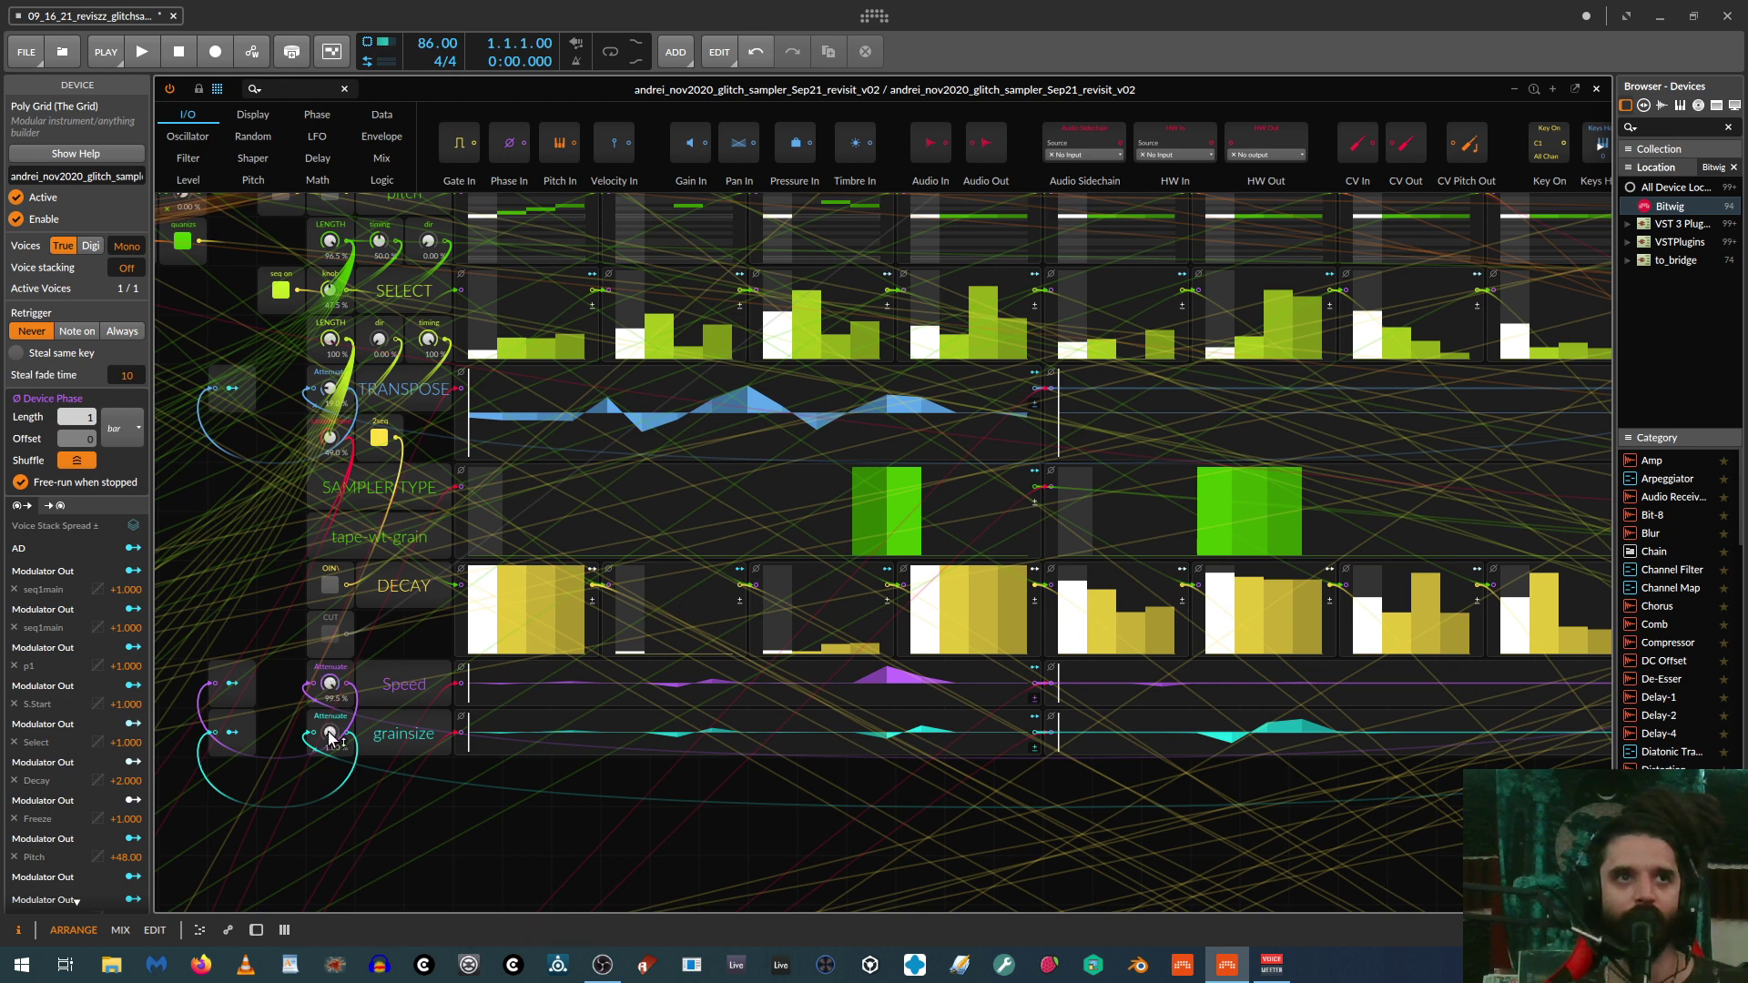
{"action": "left_click_drag", "start_coordinate": [329, 732], "coordinate": [330, 678]}
Step: Draw small alternating rises and dips in the Speed row's first block, and reduce its attenuation to 28%
{"action": "scroll", "coordinate": [376, 765], "scroll_direction": "up", "scroll_amount": 2}
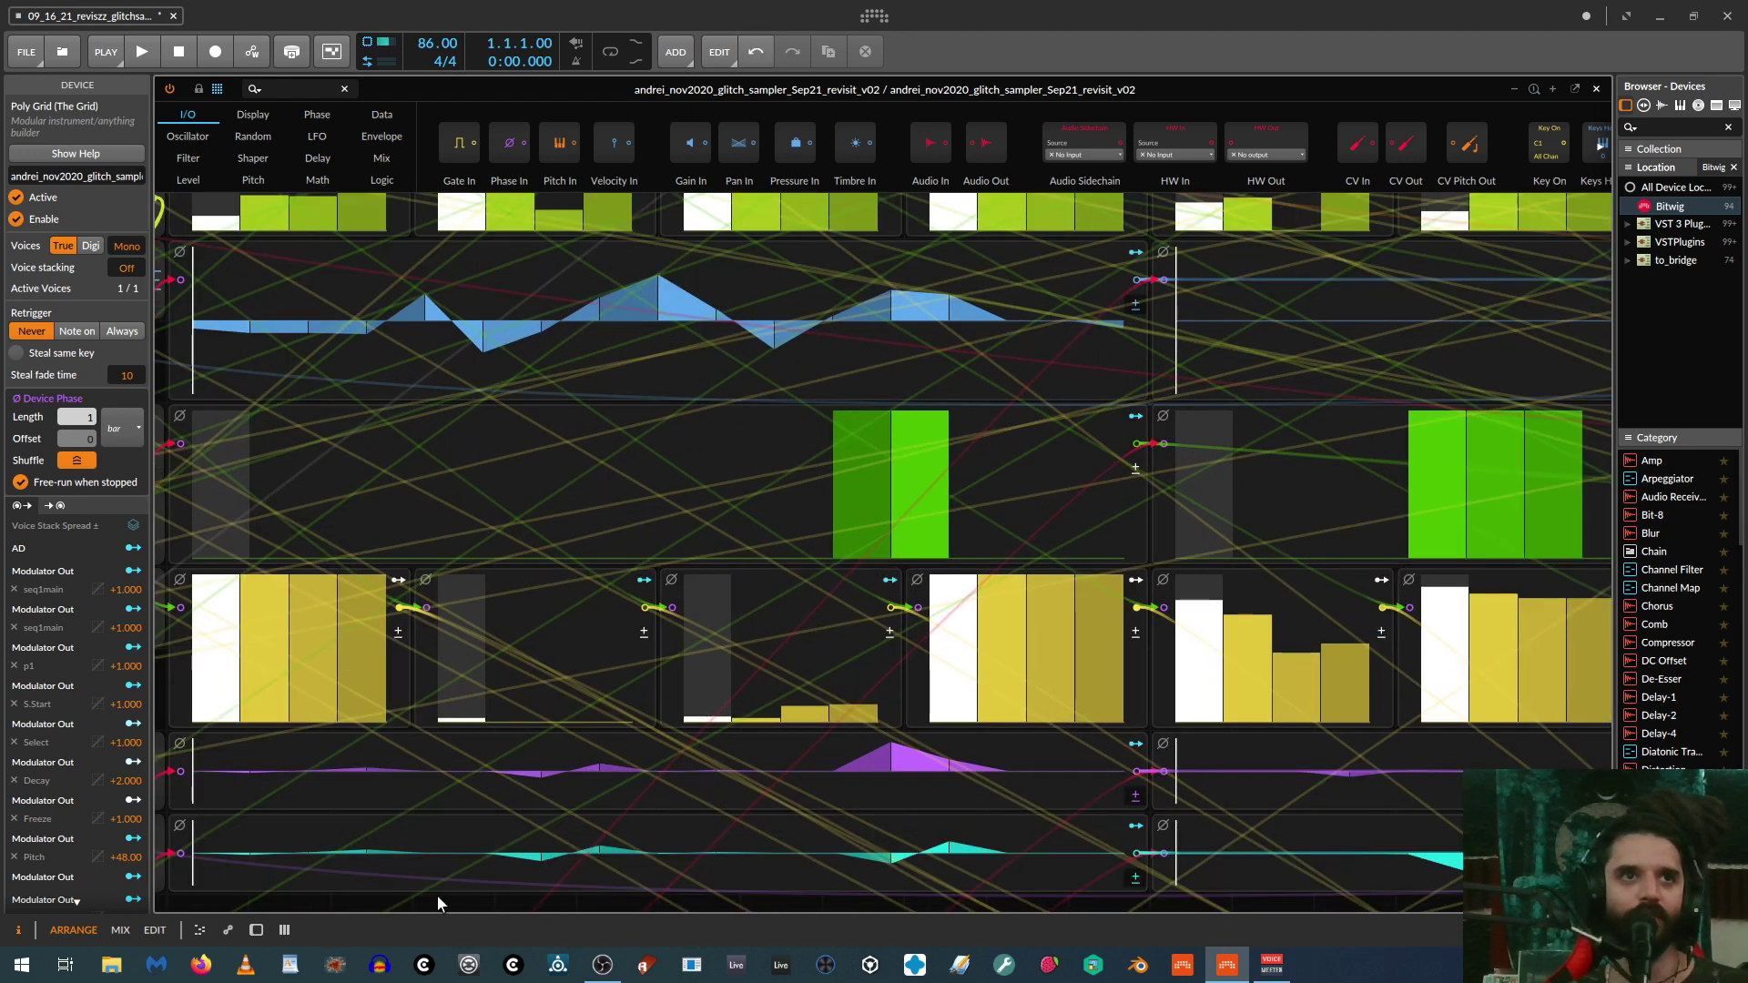
{"action": "left_click_drag", "start_coordinate": [427, 888], "coordinate": [610, 879]}
{"action": "mouse_move", "coordinate": [474, 761]}
{"action": "left_mouse_down"}
{"action": "mouse_move", "coordinate": [638, 747]}
{"action": "mouse_move", "coordinate": [726, 774]}
{"action": "mouse_move", "coordinate": [815, 744]}
{"action": "mouse_move", "coordinate": [905, 752]}
{"action": "mouse_move", "coordinate": [1004, 729]}
{"action": "mouse_move", "coordinate": [1016, 756]}
{"action": "mouse_move", "coordinate": [979, 758]}
{"action": "left_mouse_up"}
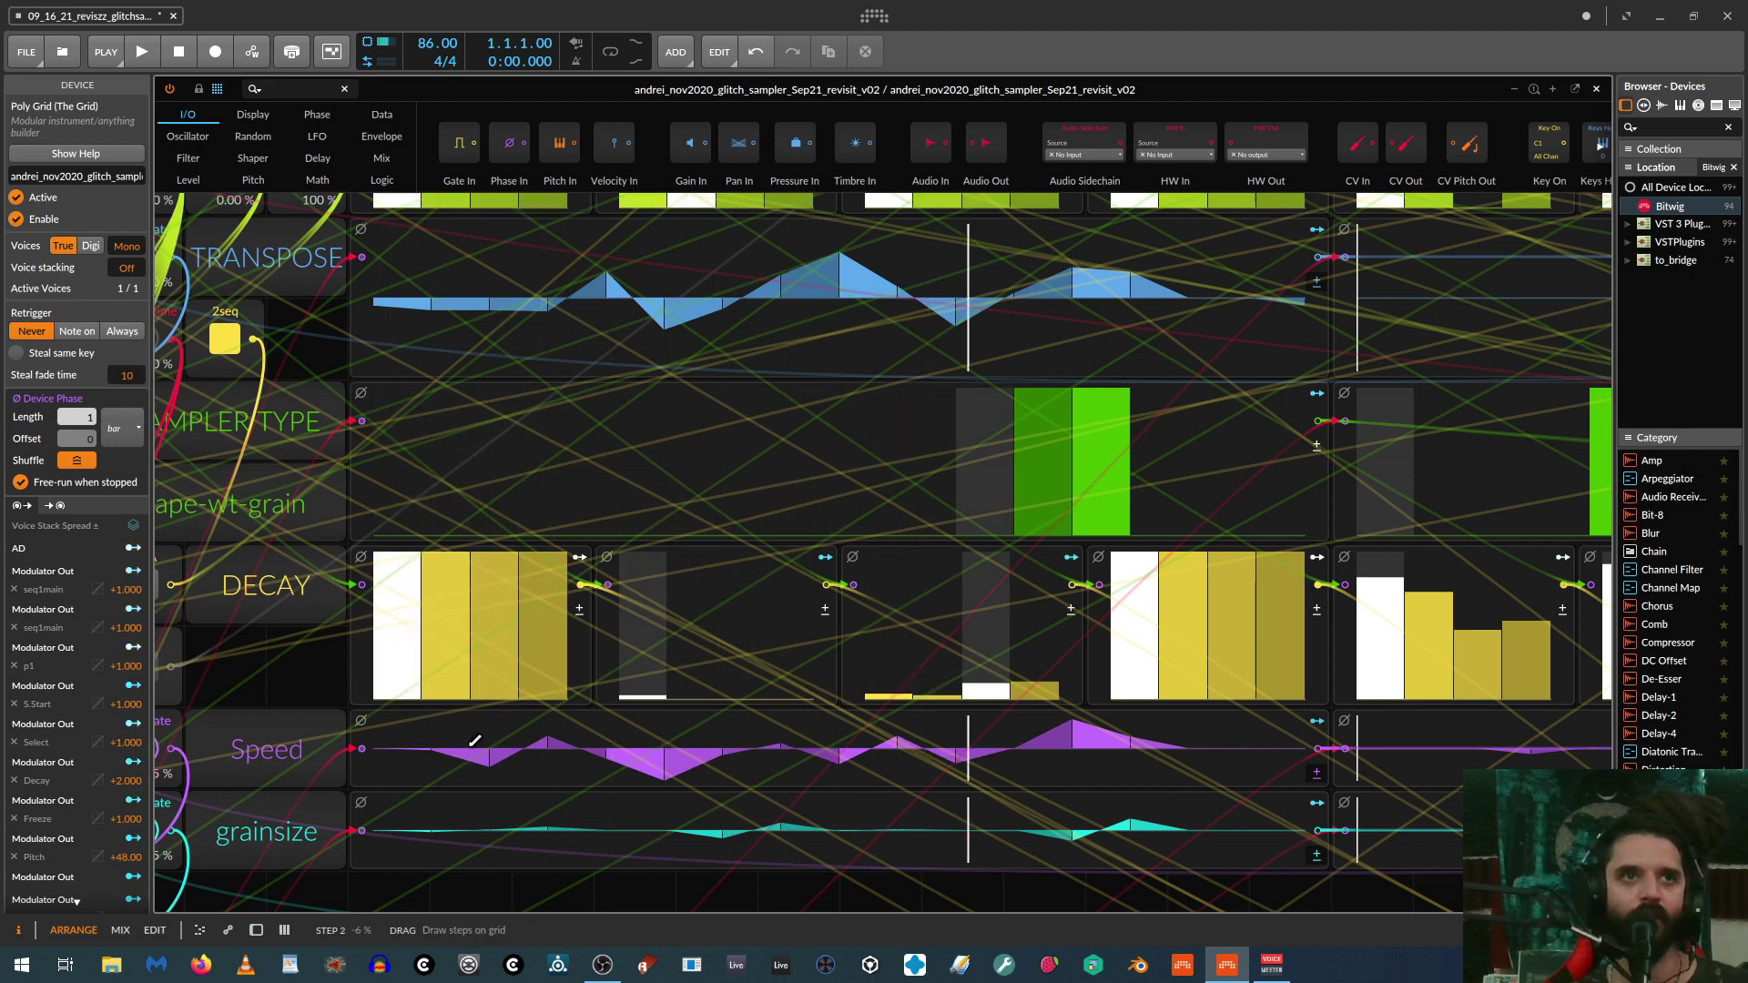
{"action": "mouse_move", "coordinate": [474, 740]}
{"action": "left_mouse_down"}
{"action": "mouse_move", "coordinate": [719, 751]}
{"action": "mouse_move", "coordinate": [807, 734]}
{"action": "mouse_move", "coordinate": [666, 751]}
{"action": "mouse_move", "coordinate": [773, 744]}
{"action": "left_mouse_up"}
{"action": "left_click_drag", "start_coordinate": [374, 884], "coordinate": [541, 862]}
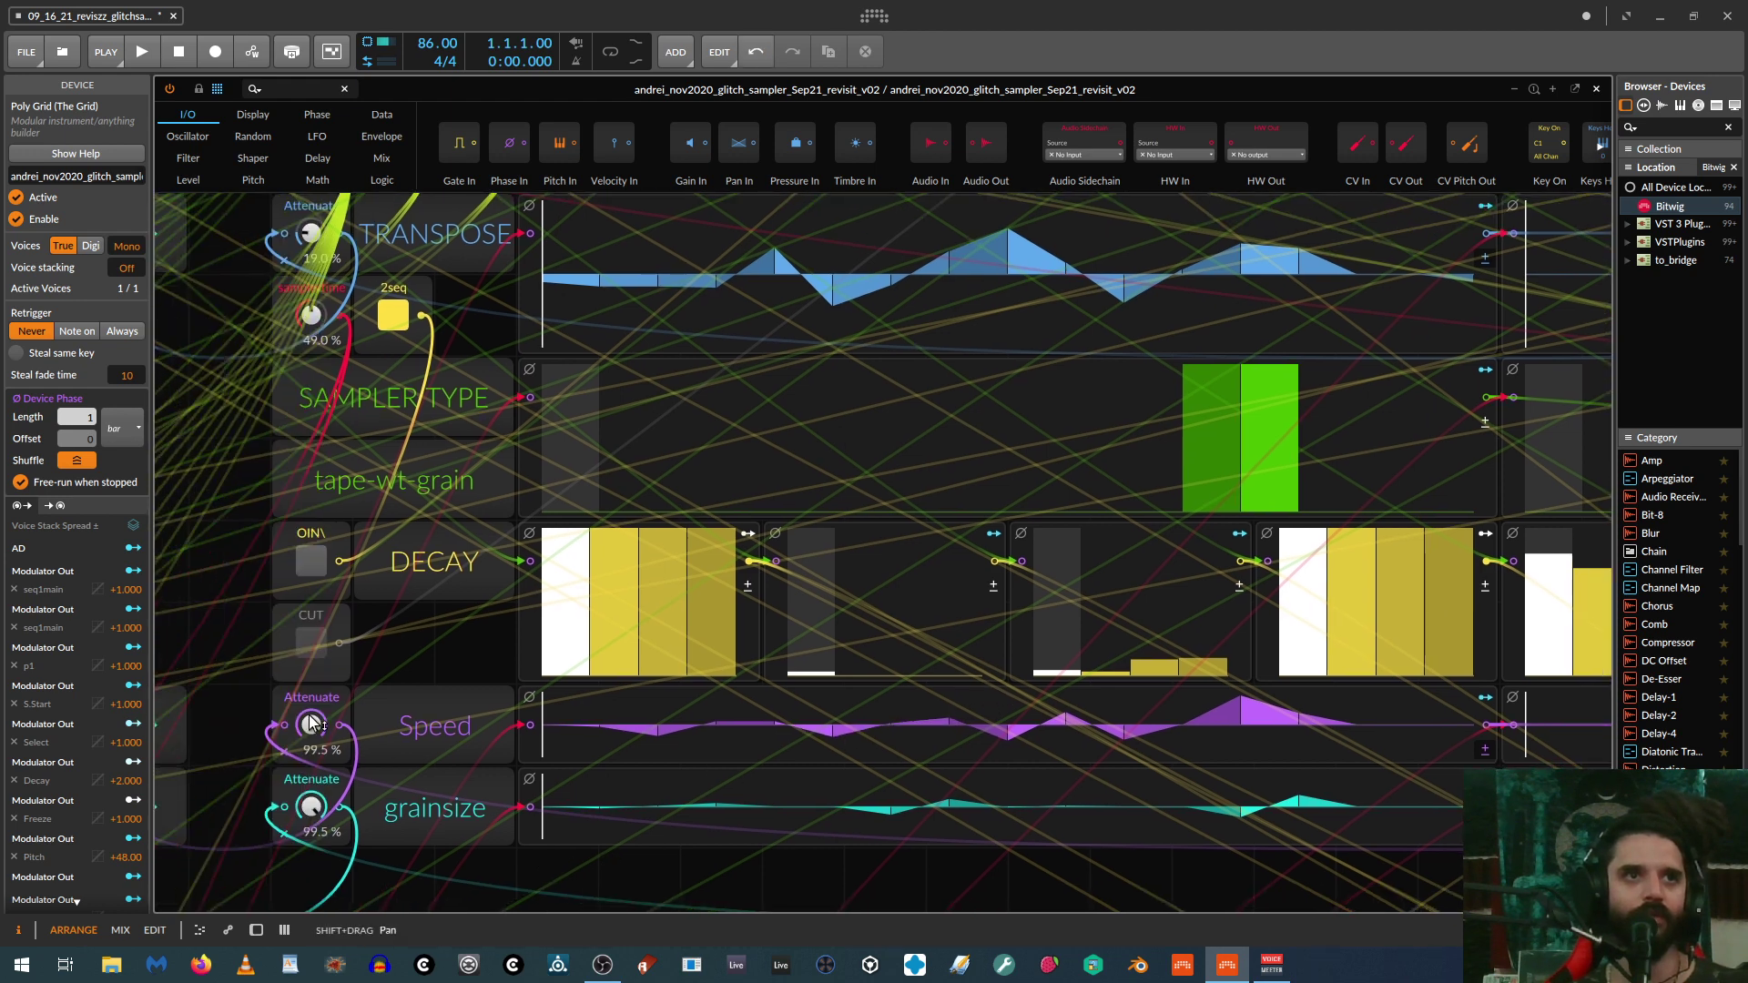
{"action": "left_click_drag", "start_coordinate": [312, 724], "coordinate": [312, 776]}
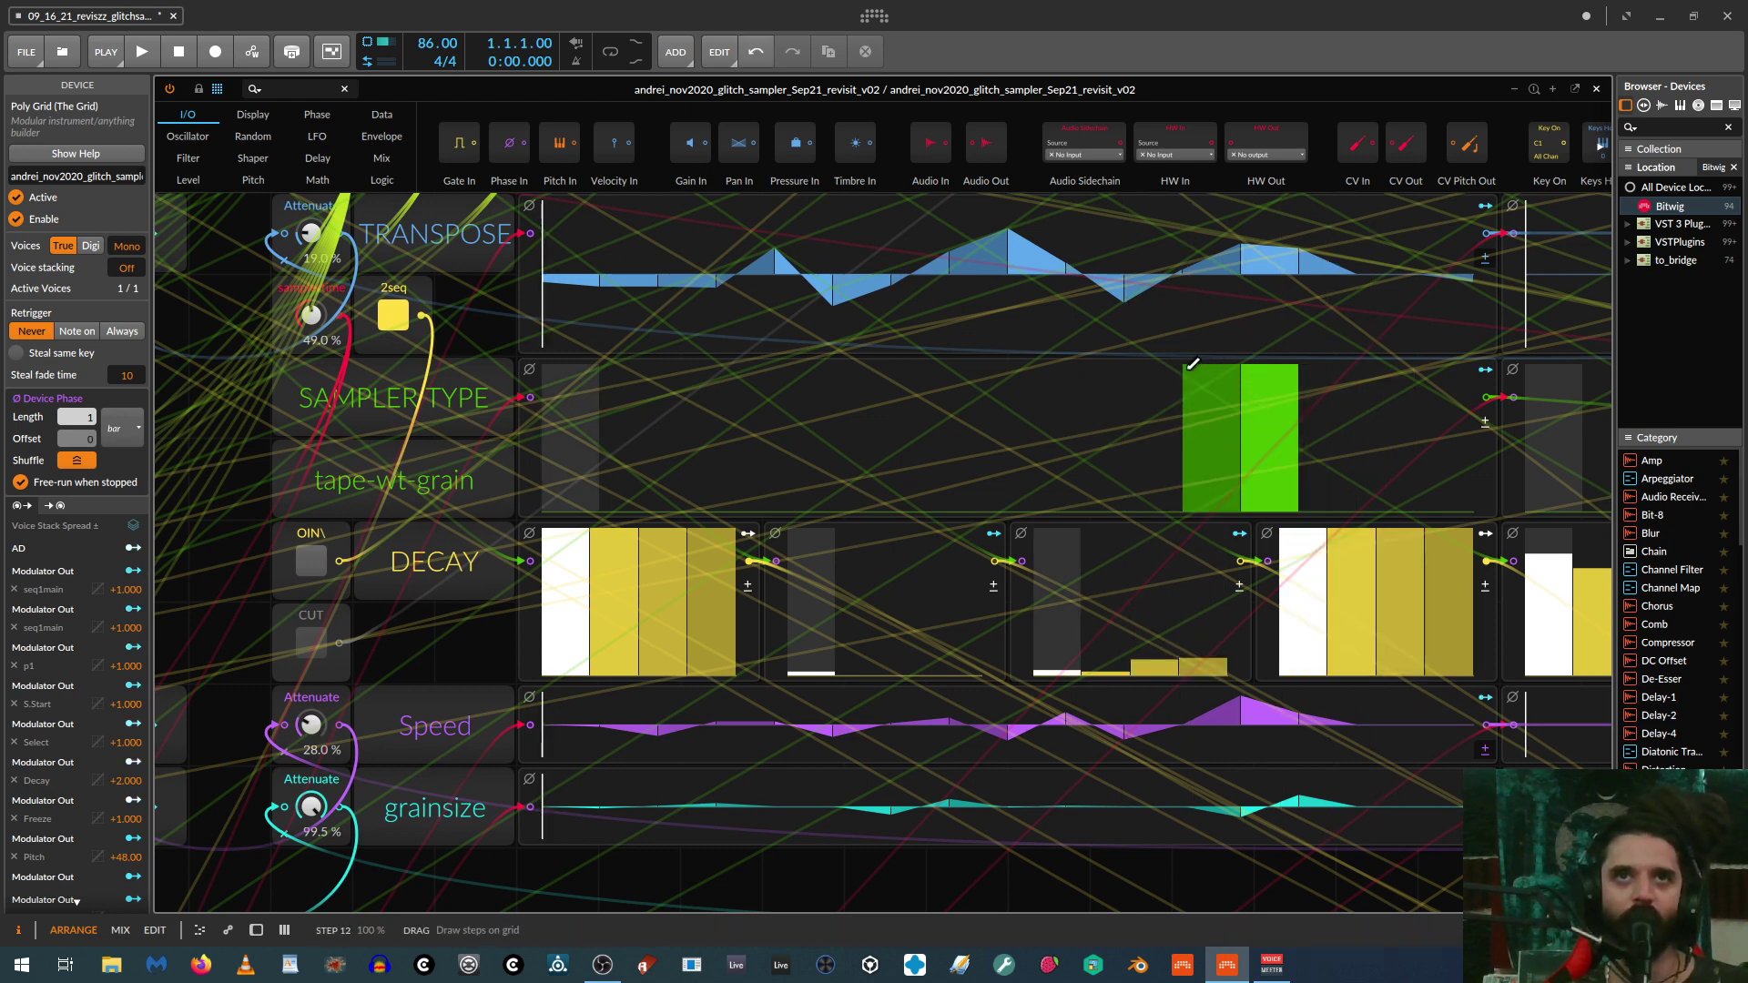
Step: Fill the first thirteen steps of the SAMPLER TYPE row's first block to nearly full height
{"action": "left_click_drag", "start_coordinate": [1193, 363], "coordinate": [326, 282]}
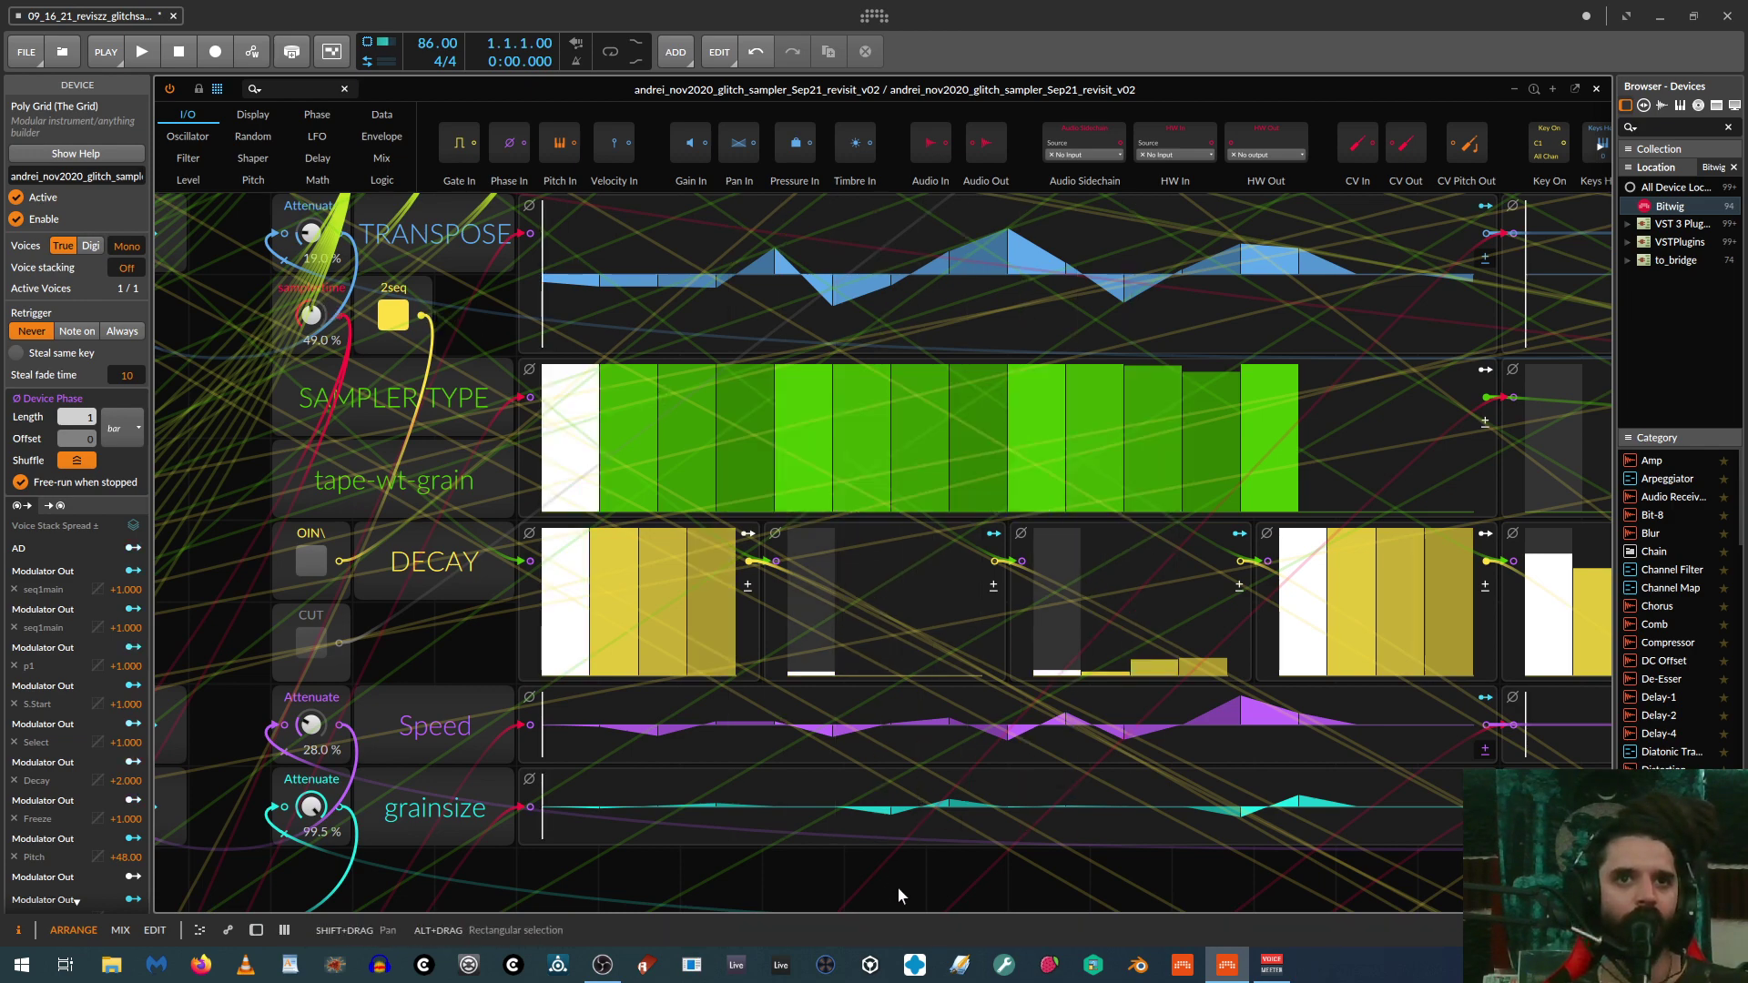
Step: Map the Modulator Out at the end of the SAMPLER TYPE row to the sampler's Play Mode with an amount of +2.000
{"action": "scroll", "coordinate": [877, 865], "scroll_direction": "down", "scroll_amount": 2}
{"action": "left_click_drag", "start_coordinate": [1067, 822], "coordinate": [429, 784]}
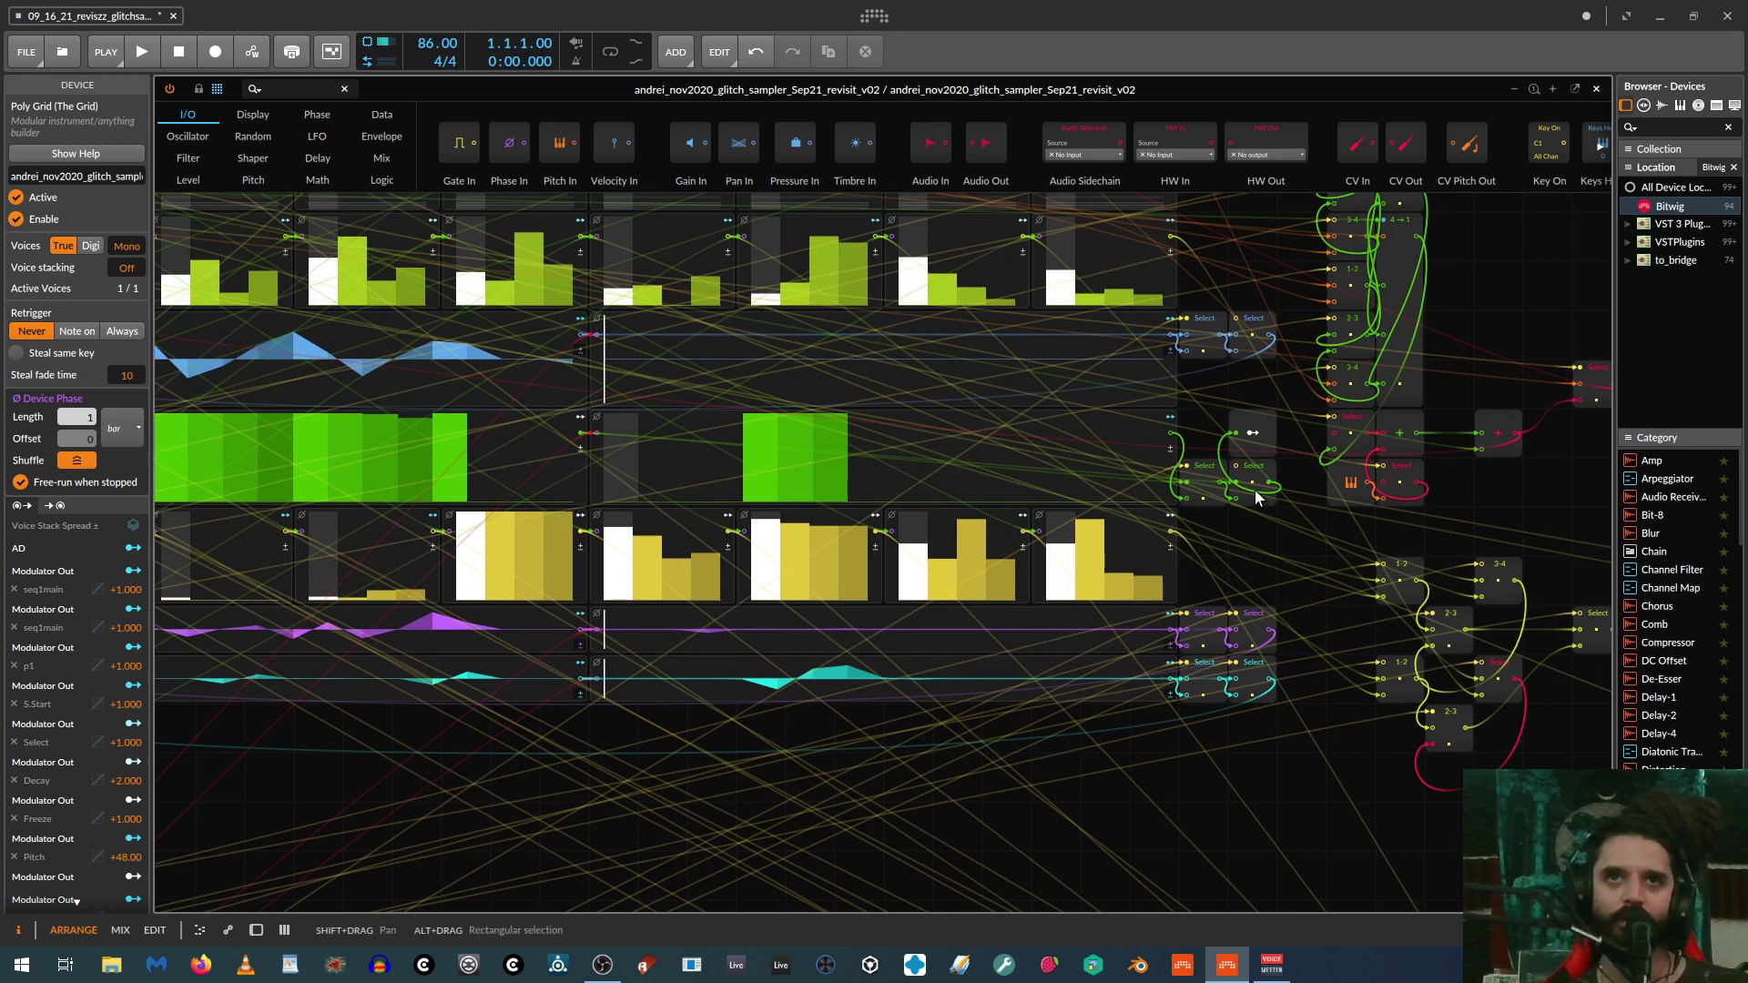
{"action": "left_click", "coordinate": [1257, 433]}
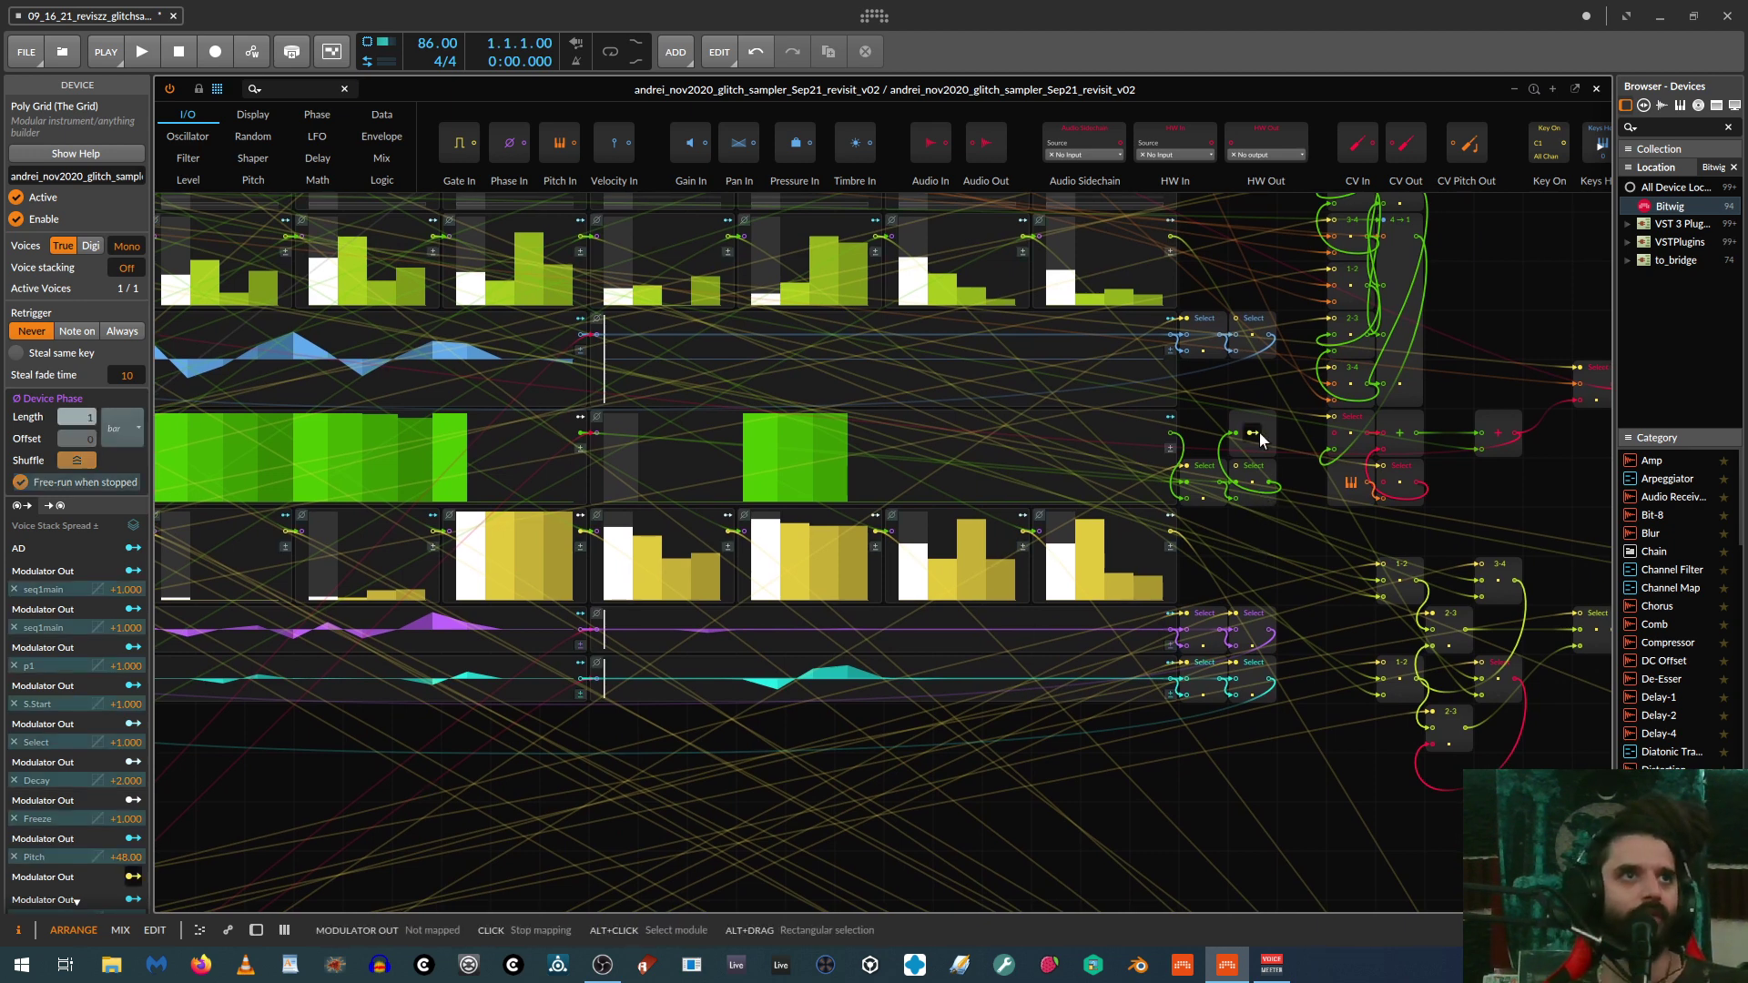
{"action": "left_click", "coordinate": [1255, 426]}
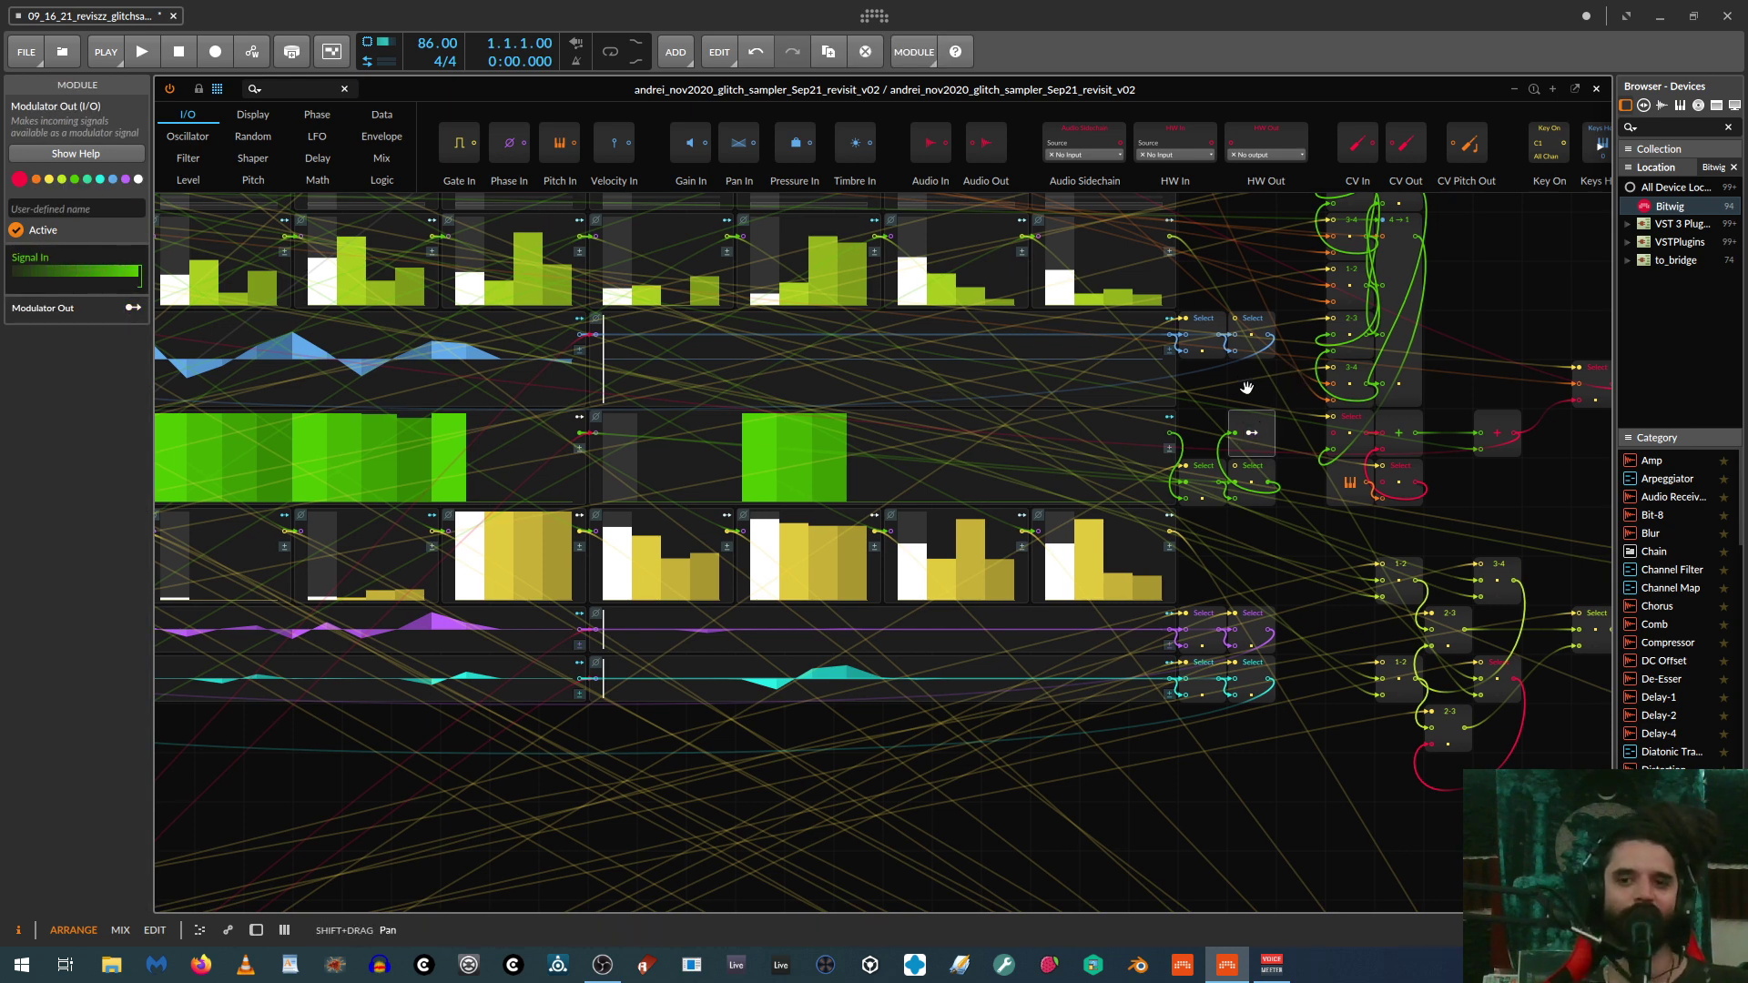
{"action": "left_click_drag", "start_coordinate": [1246, 374], "coordinate": [1552, 738]}
{"action": "left_click_drag", "start_coordinate": [1092, 364], "coordinate": [1262, 698]}
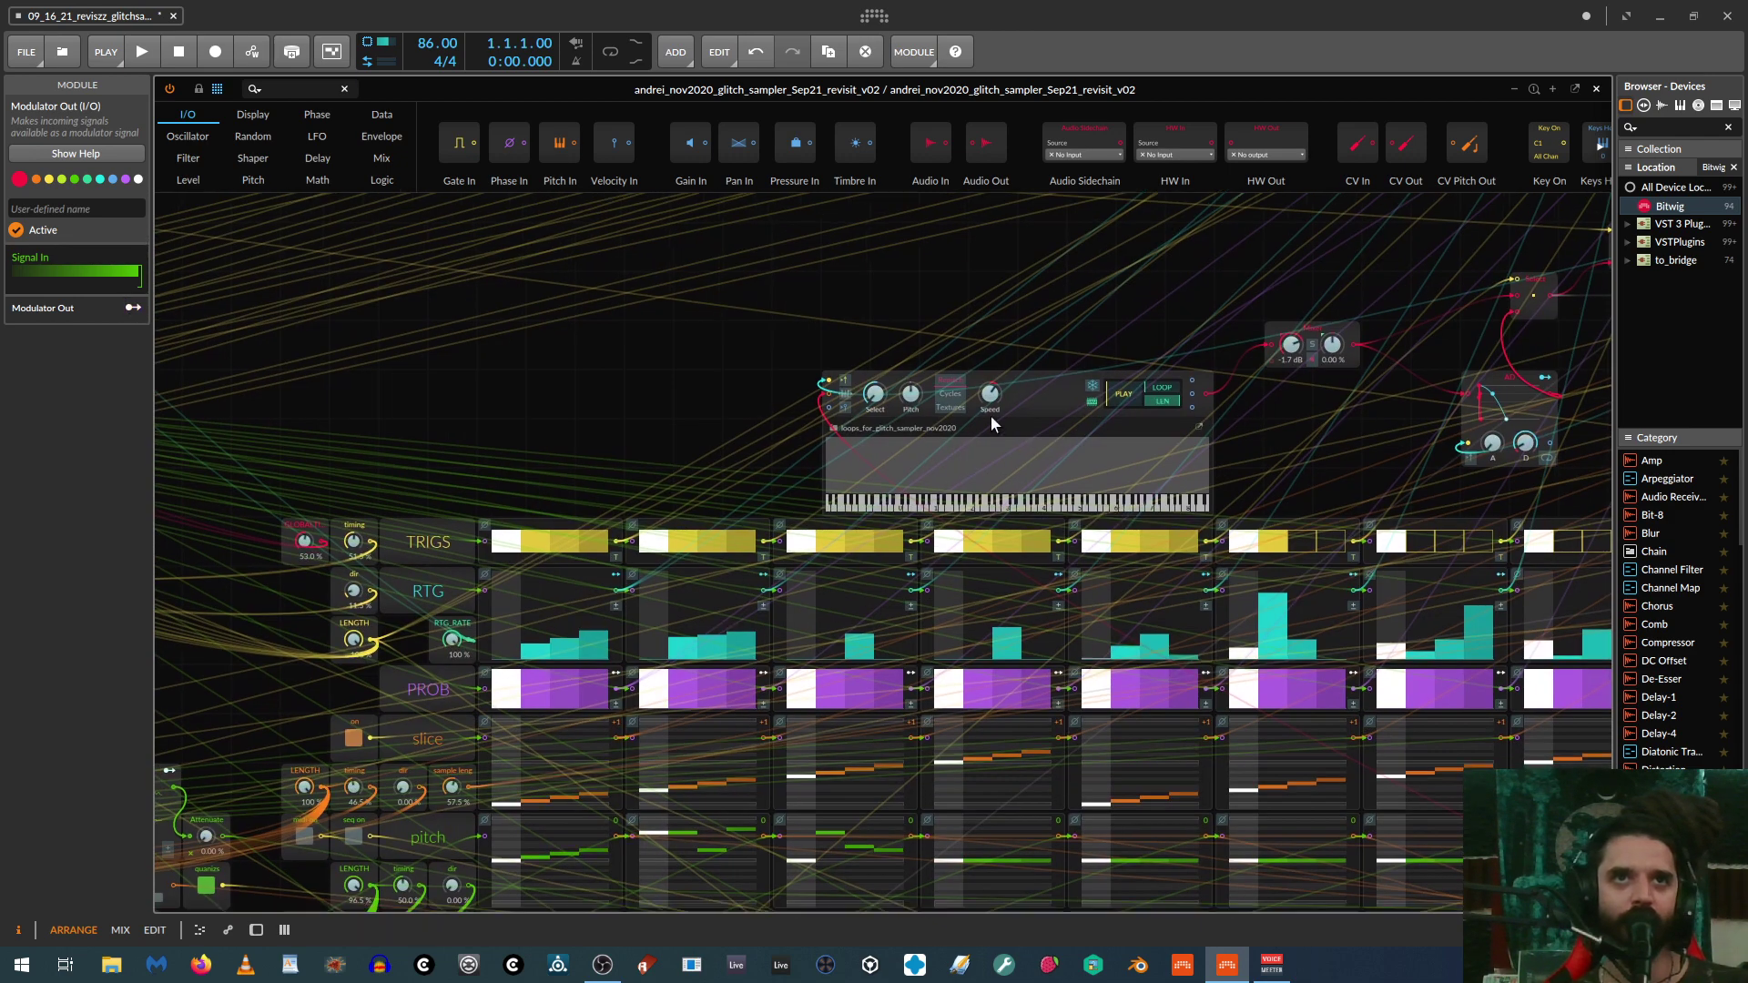
{"action": "left_click_drag", "start_coordinate": [949, 381], "coordinate": [949, 314]}
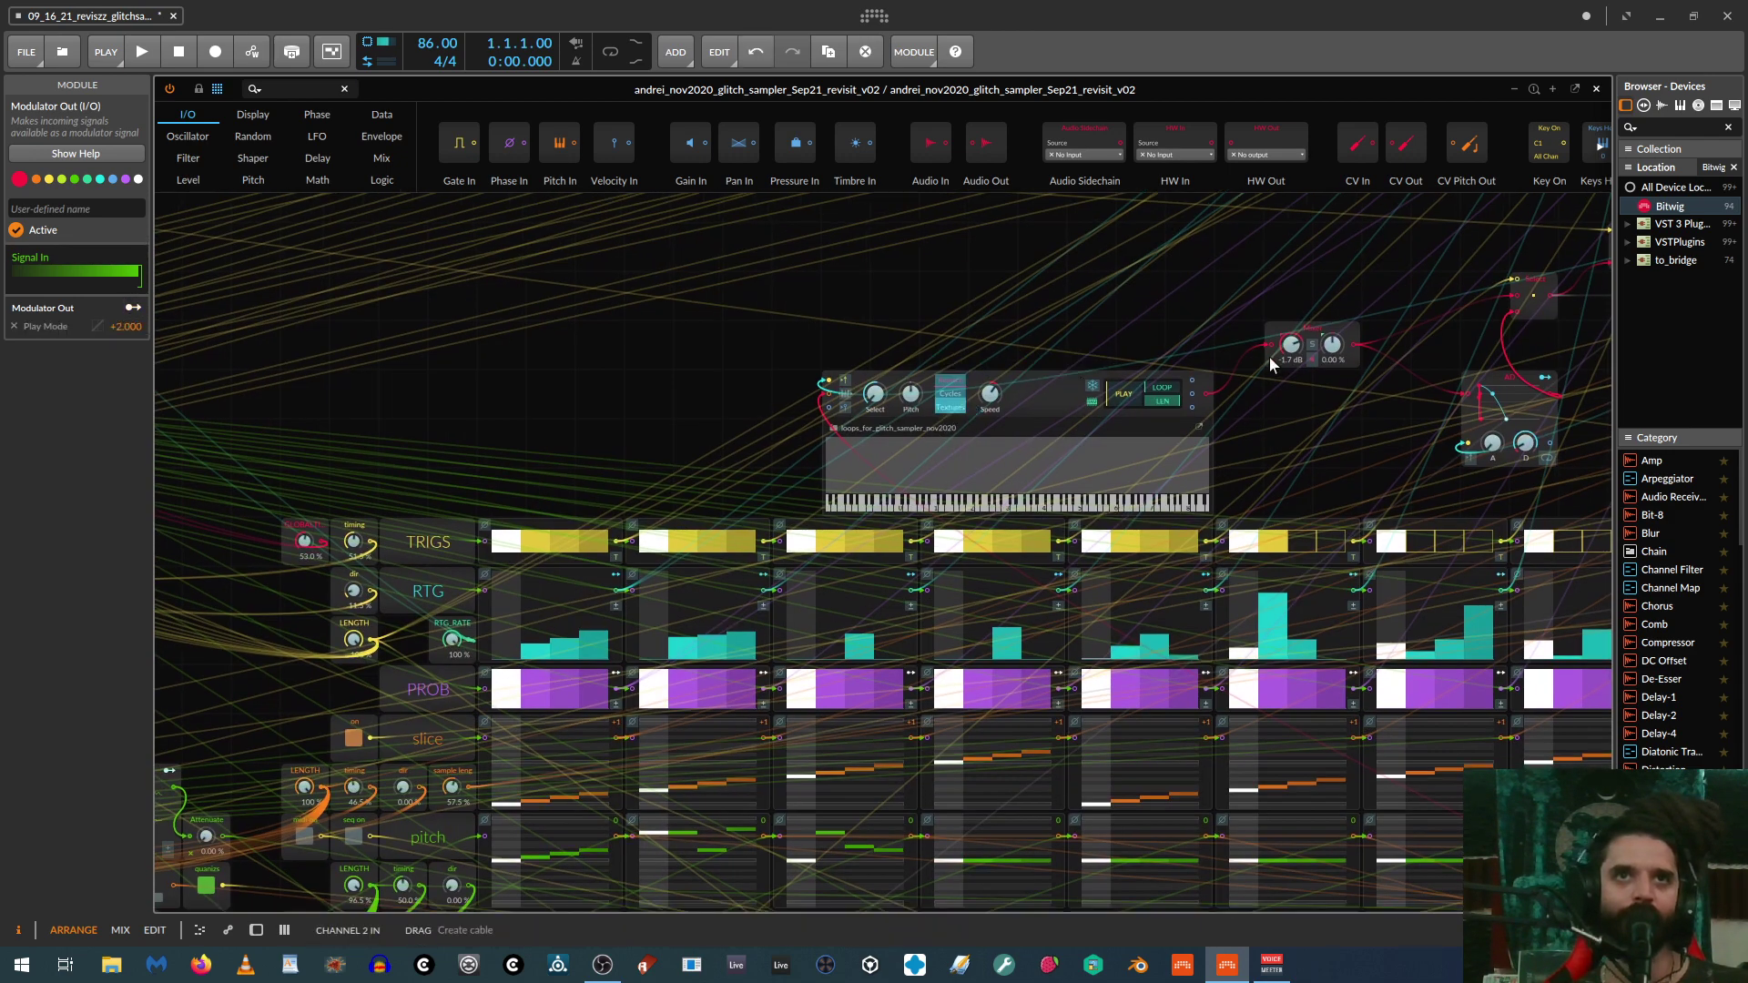
{"action": "left_click_drag", "start_coordinate": [1294, 446], "coordinate": [433, 6]}
{"action": "left_click_drag", "start_coordinate": [1204, 658], "coordinate": [1395, 327]}
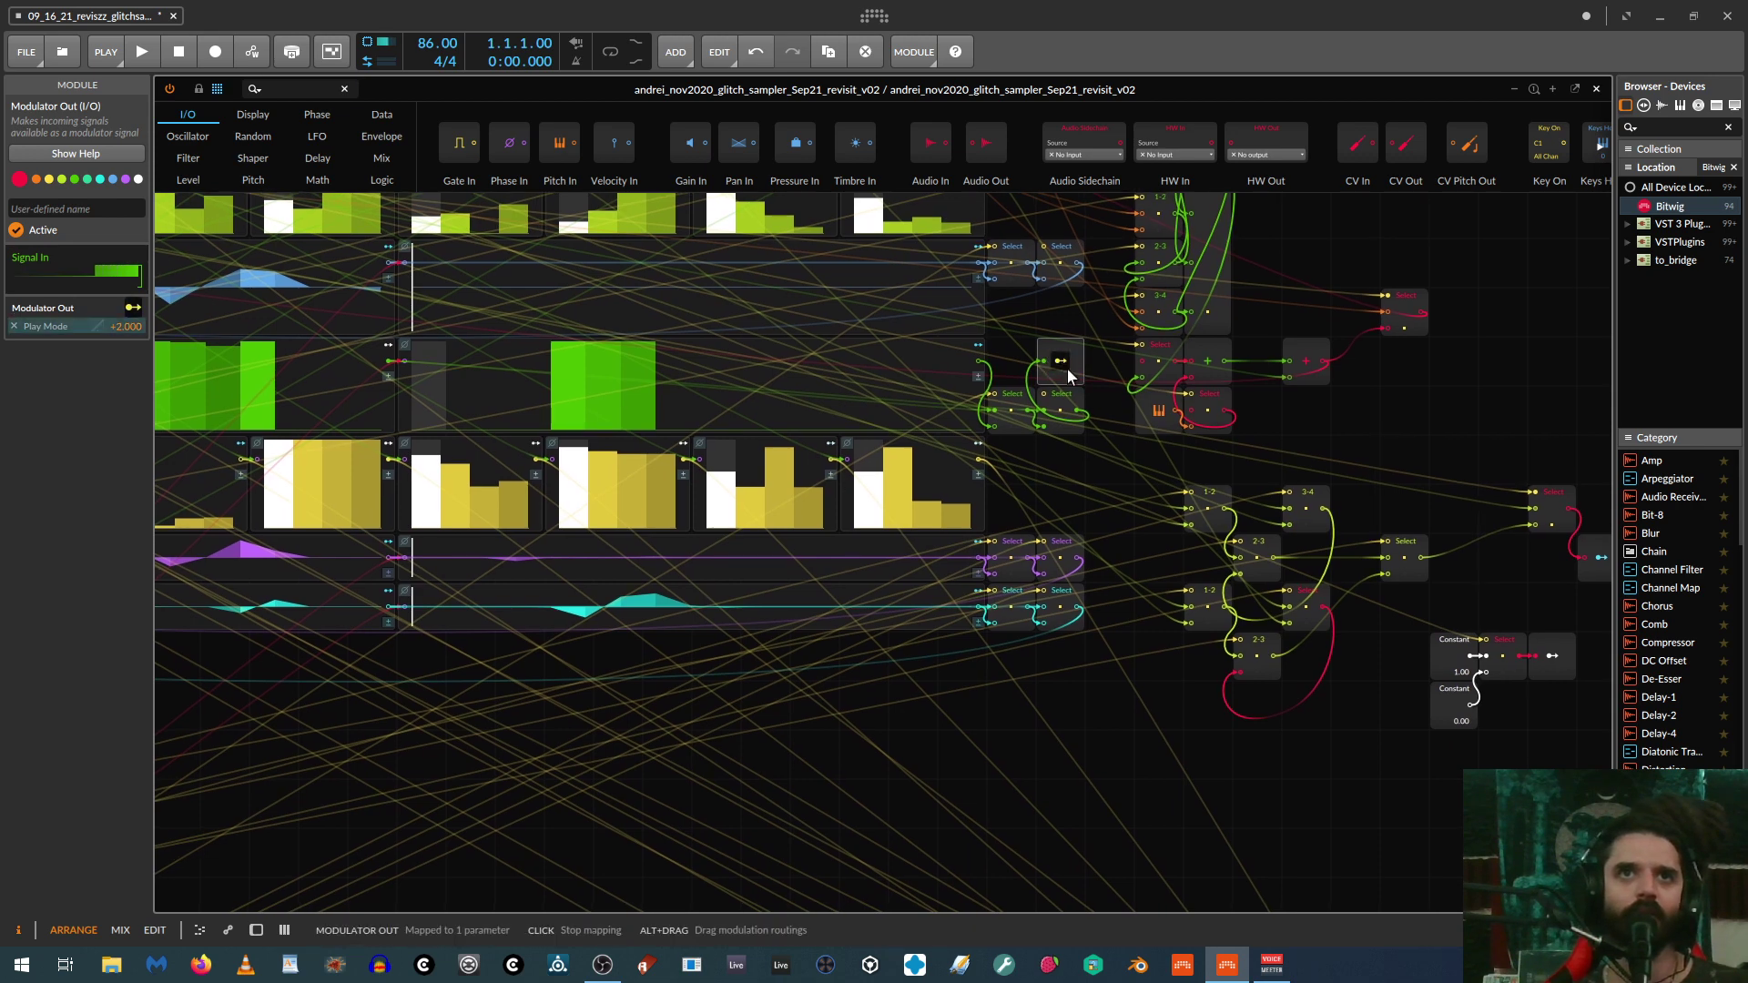
{"action": "left_click_drag", "start_coordinate": [1038, 393], "coordinate": [499, 766]}
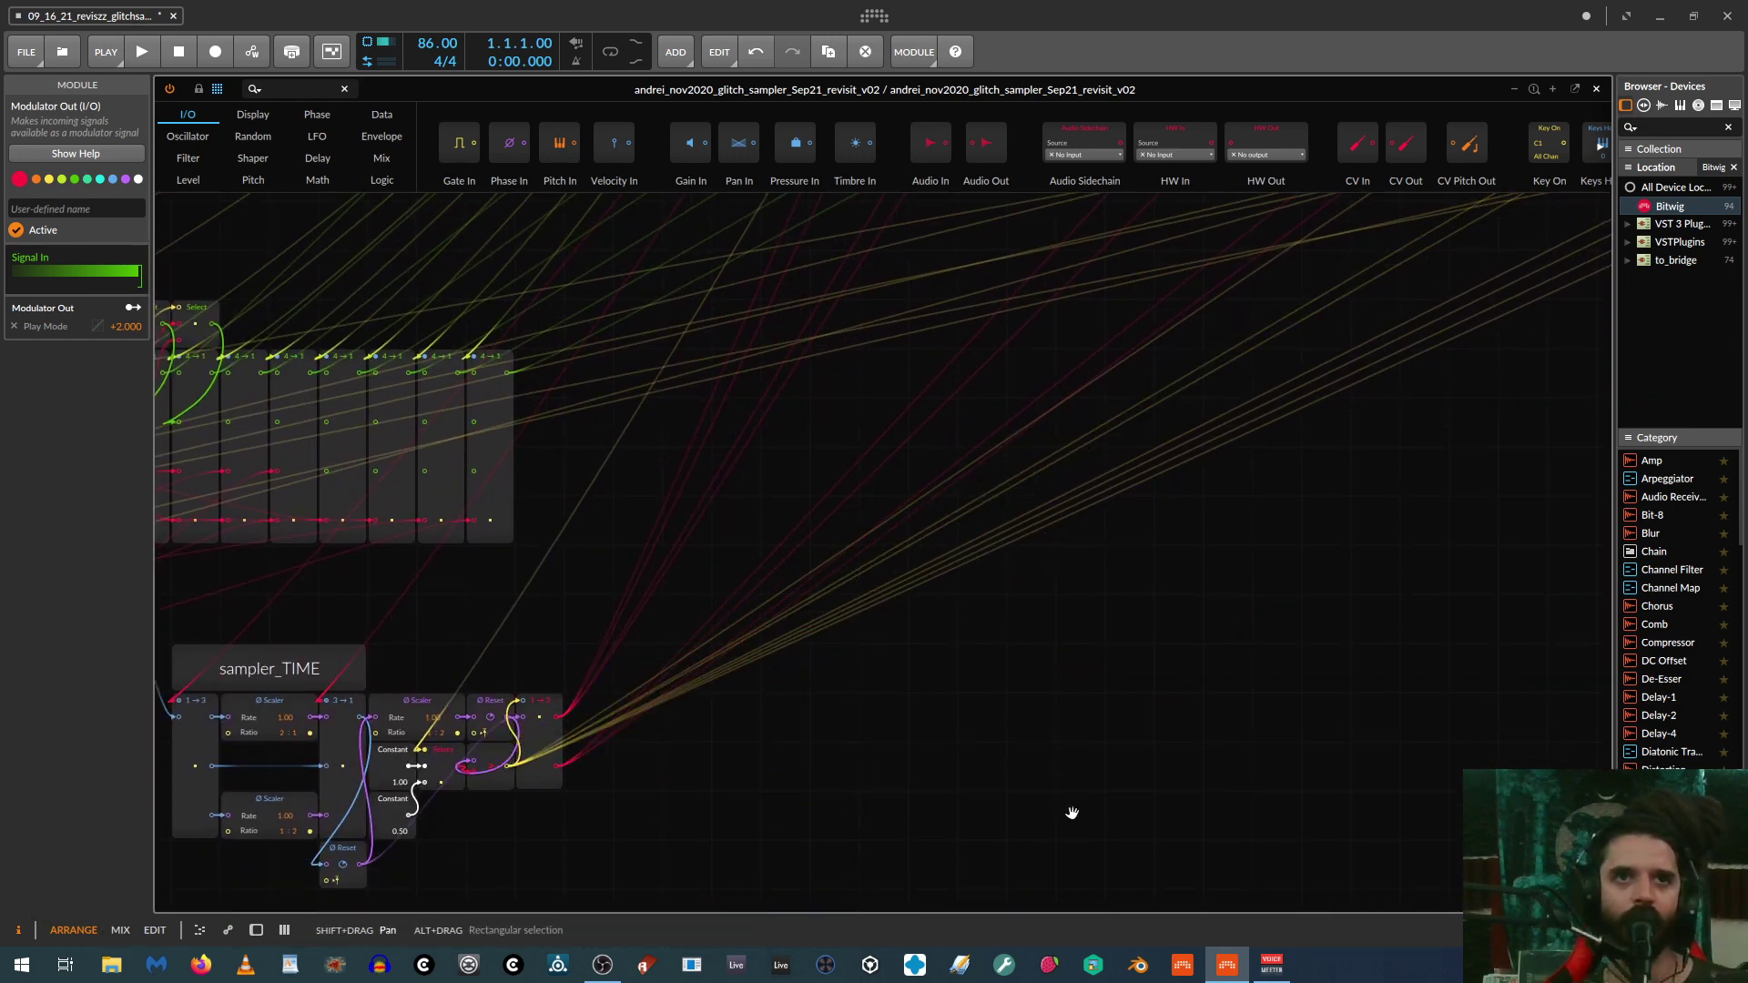
Step: Draw larger alternating rises and dips in the grainsize row's first block, and redraw them in a second pass
{"action": "left_click_drag", "start_coordinate": [1073, 815], "coordinate": [456, 979]}
{"action": "scroll", "coordinate": [882, 552], "scroll_direction": "up", "scroll_amount": 1}
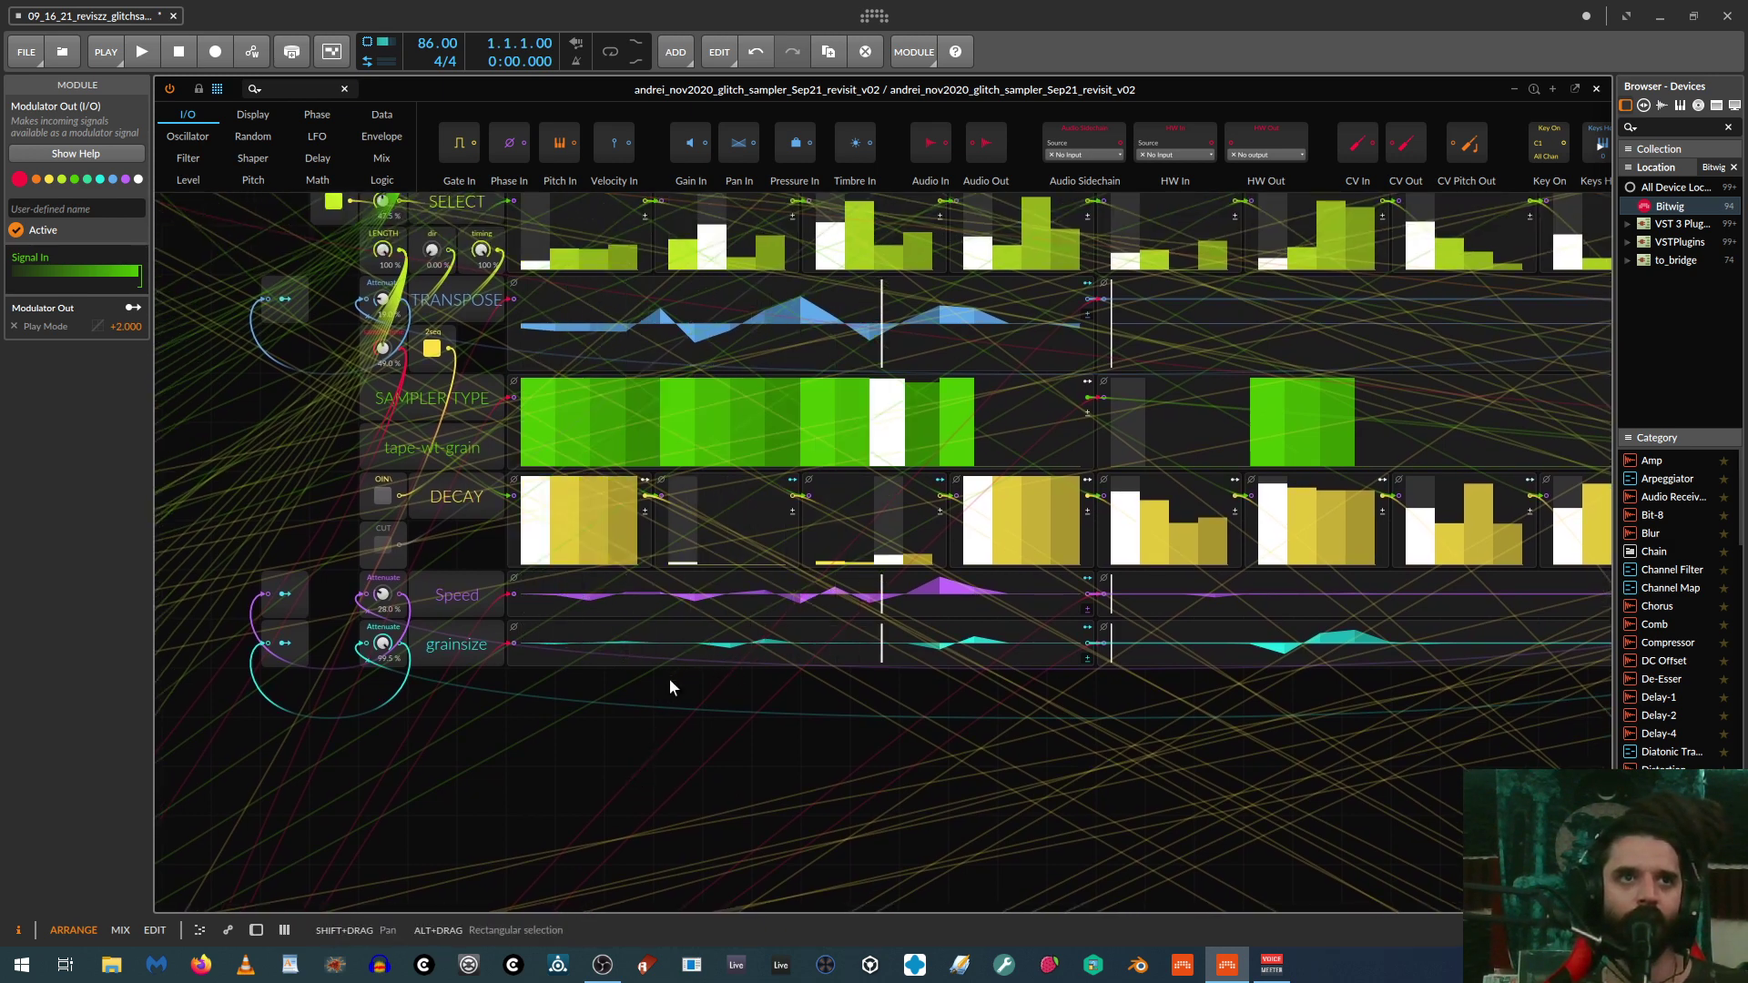
{"action": "scroll", "coordinate": [692, 801], "scroll_direction": "up", "scroll_amount": 2}
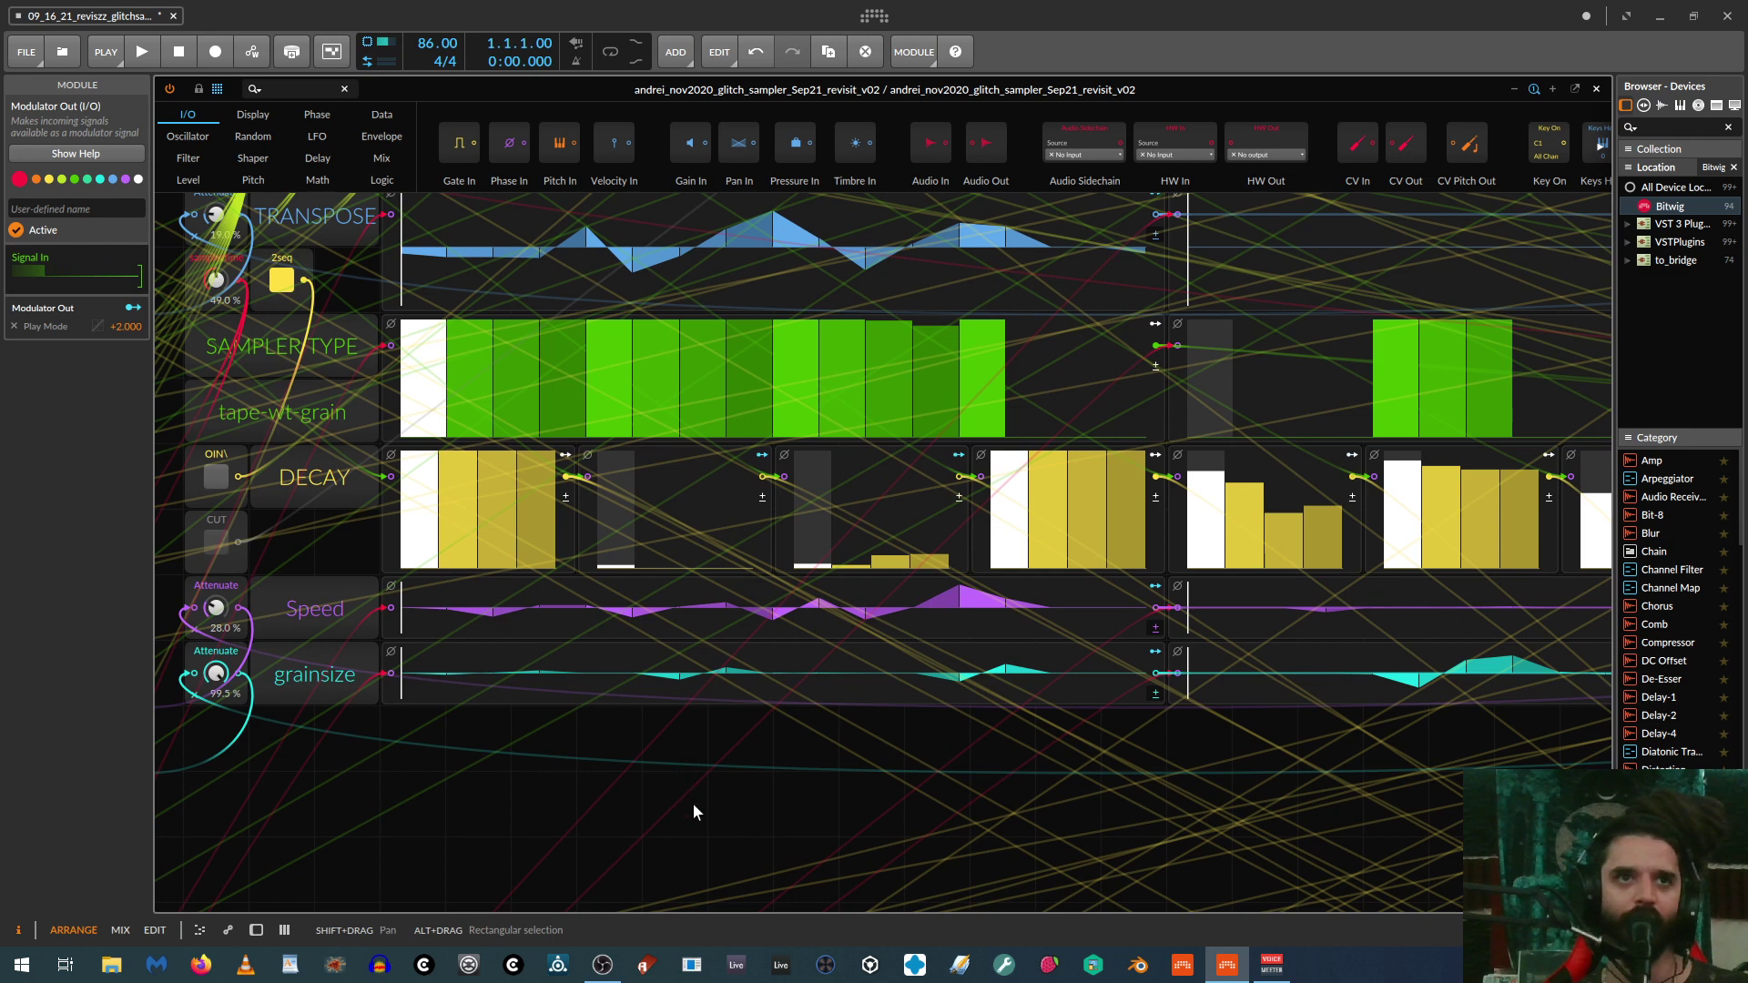
{"action": "scroll", "coordinate": [692, 801], "scroll_direction": "up", "scroll_amount": 1}
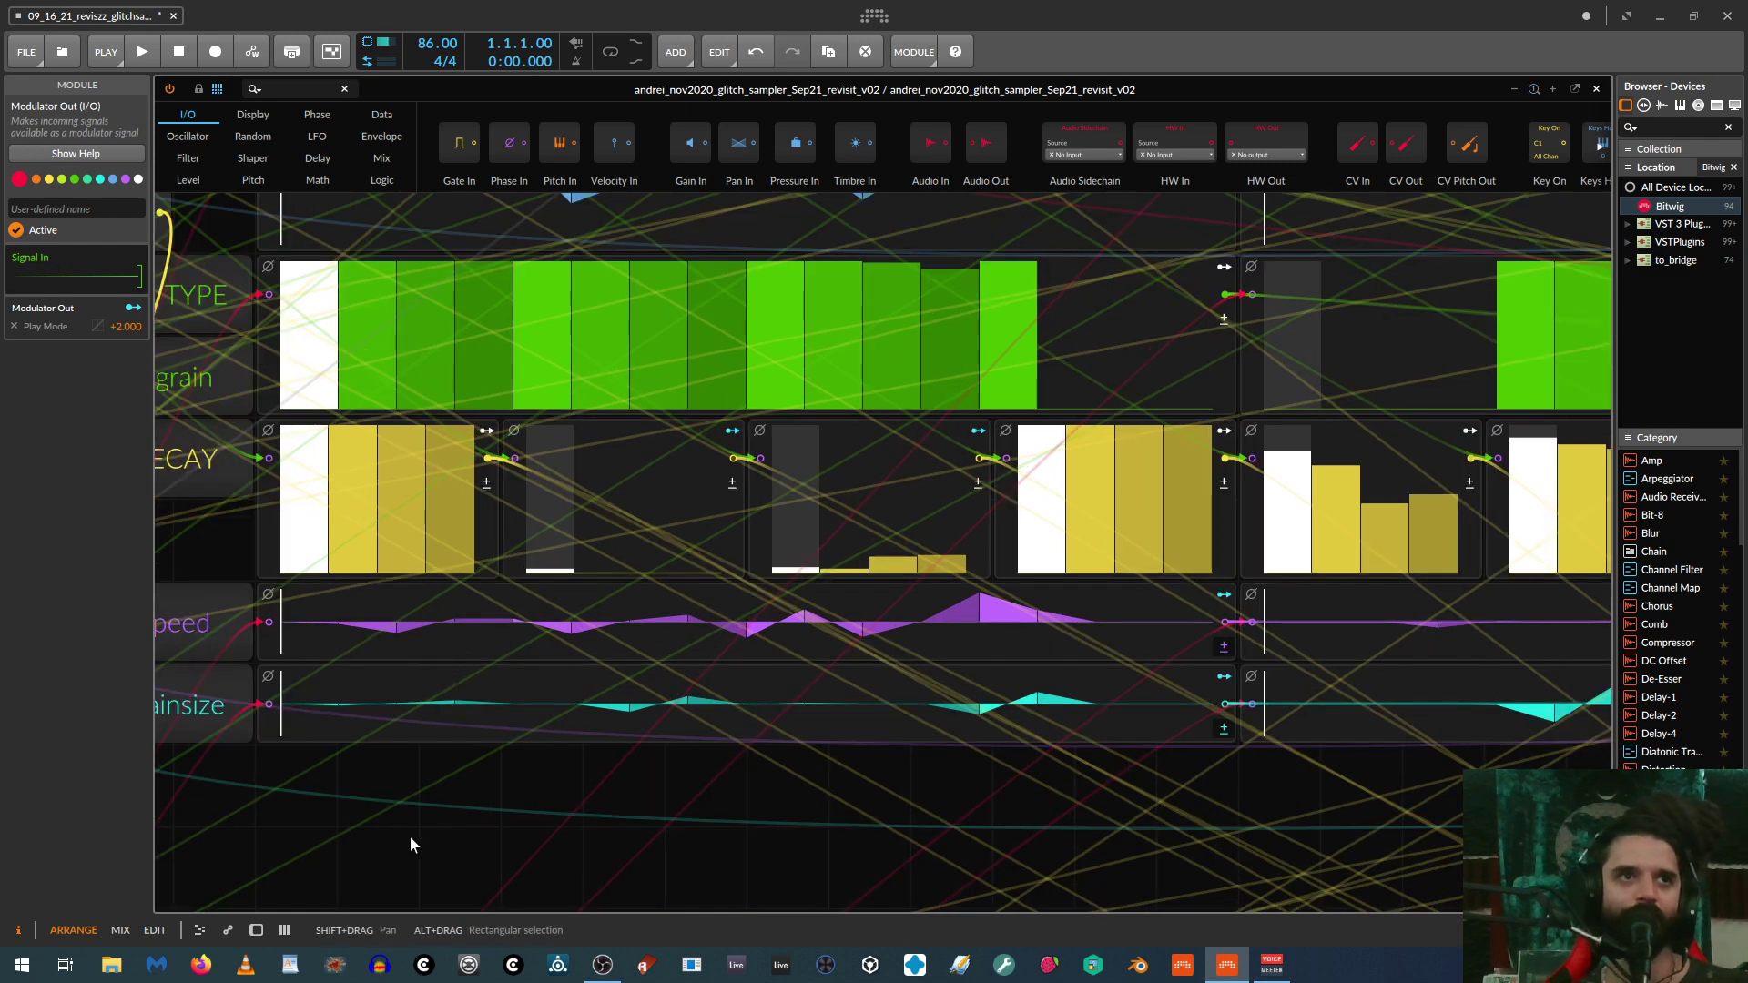
{"action": "mouse_move", "coordinate": [412, 840]}
{"action": "left_mouse_down"}
{"action": "mouse_move", "coordinate": [709, 822]}
{"action": "mouse_move", "coordinate": [512, 831]}
{"action": "left_mouse_up"}
{"action": "mouse_move", "coordinate": [634, 670]}
{"action": "left_mouse_down"}
{"action": "mouse_move", "coordinate": [714, 695]}
{"action": "mouse_move", "coordinate": [746, 730]}
{"action": "mouse_move", "coordinate": [840, 659]}
{"action": "mouse_move", "coordinate": [898, 681]}
{"action": "mouse_move", "coordinate": [963, 759]}
{"action": "mouse_move", "coordinate": [1173, 643]}
{"action": "left_mouse_up"}
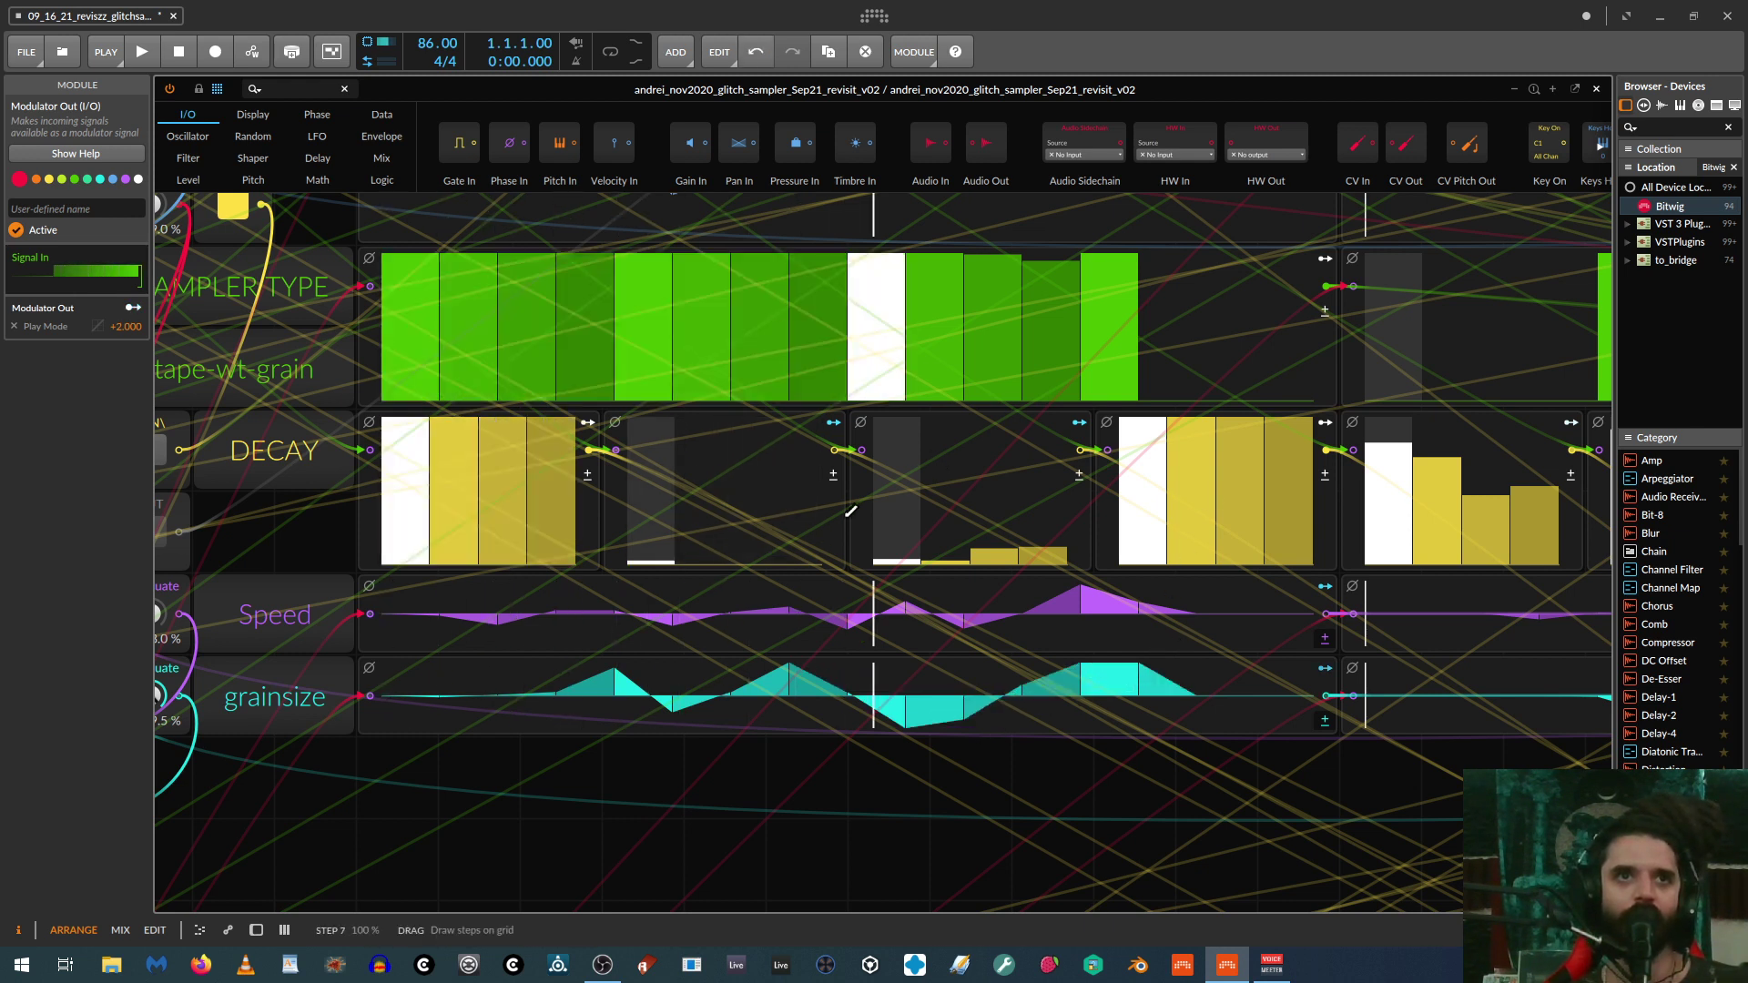
{"action": "mouse_move", "coordinate": [510, 679]}
{"action": "left_mouse_down"}
{"action": "mouse_move", "coordinate": [719, 696]}
{"action": "mouse_move", "coordinate": [1059, 670]}
{"action": "mouse_move", "coordinate": [1293, 703]}
{"action": "left_mouse_up"}
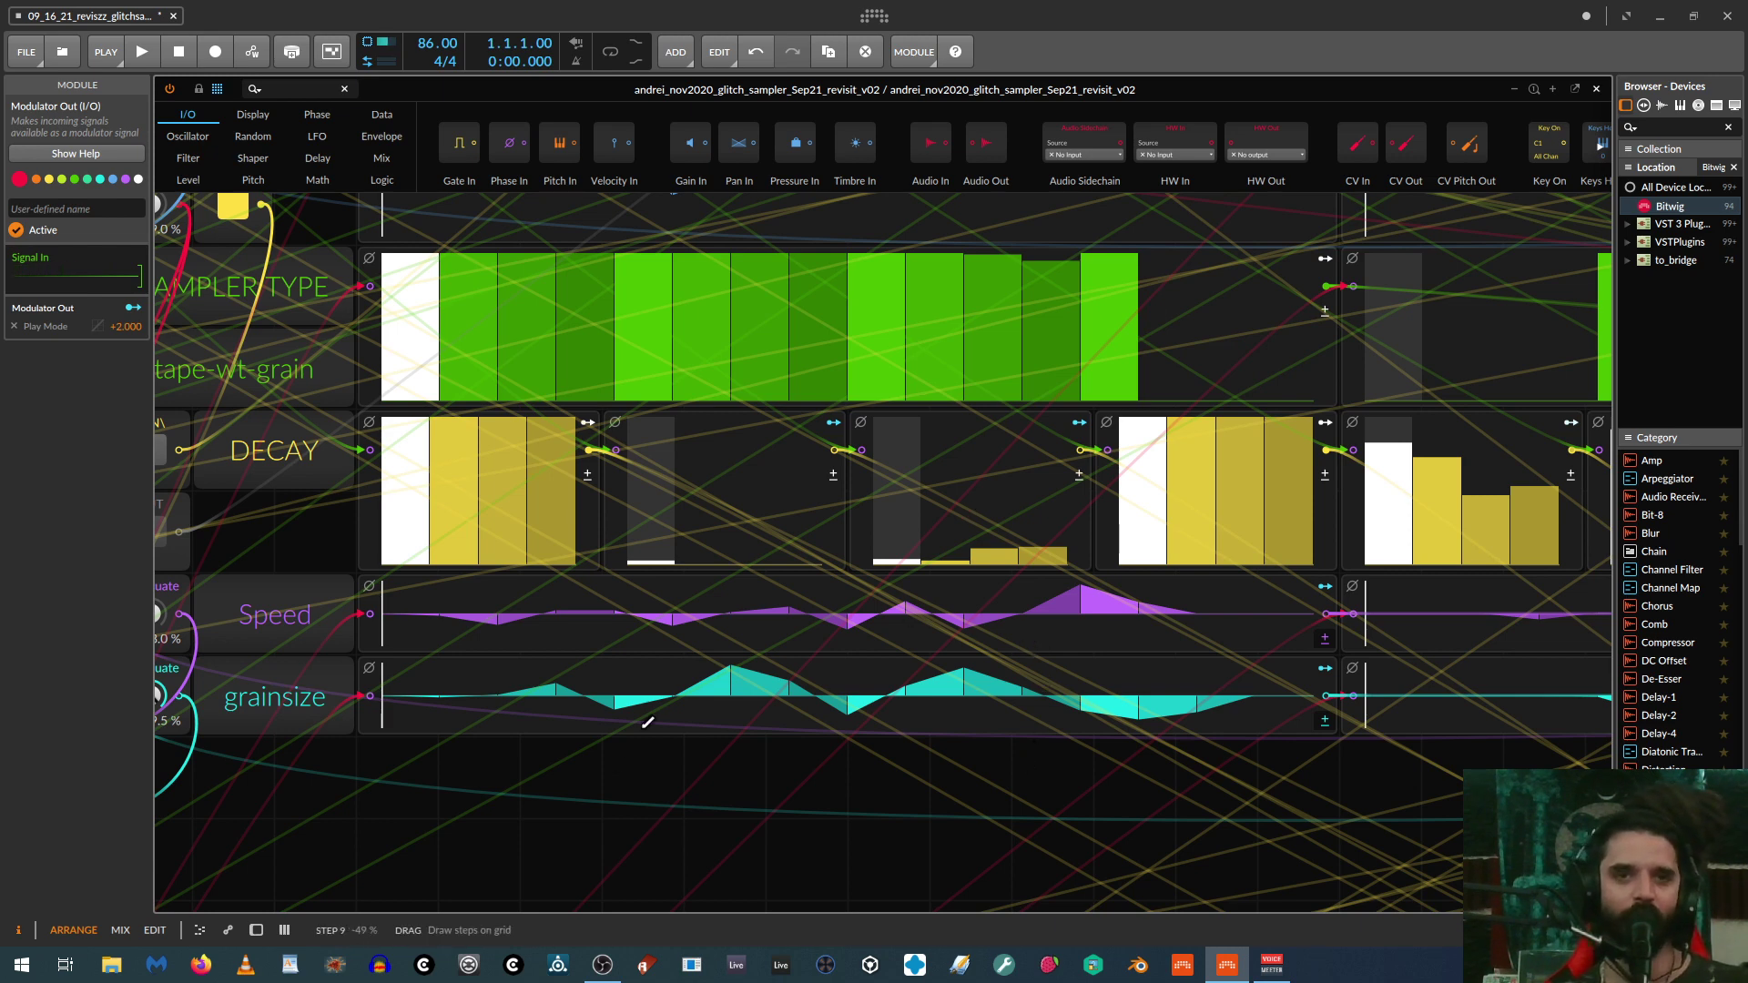
Step: Set the Speed attenuation to 0% and the grainsize attenuation to 7.5%
{"action": "left_click_drag", "start_coordinate": [555, 765], "coordinate": [1353, 794]}
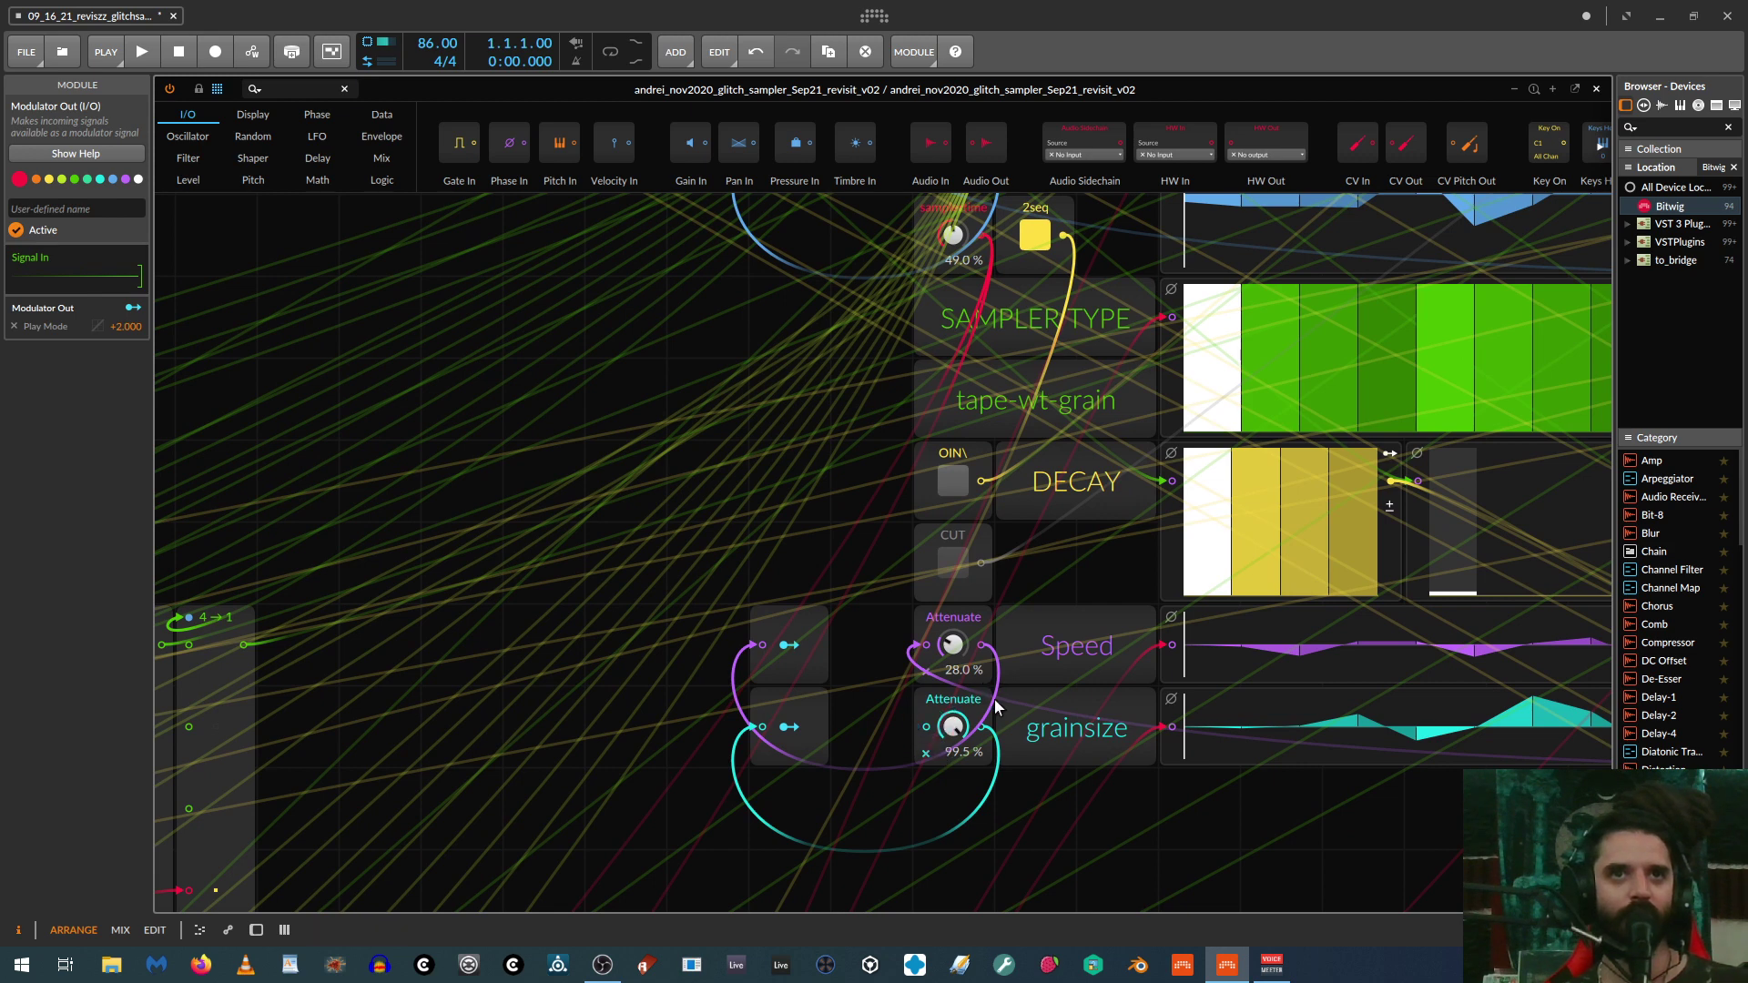
{"action": "key", "text": "ctrl+z"}
{"action": "mouse_move", "coordinate": [953, 726]}
{"action": "left_mouse_down"}
{"action": "mouse_move", "coordinate": [953, 783]}
{"action": "mouse_move", "coordinate": [953, 654]}
{"action": "mouse_move", "coordinate": [953, 696]}
{"action": "left_mouse_up"}
{"action": "left_click_drag", "start_coordinate": [1290, 811], "coordinate": [645, 856]}
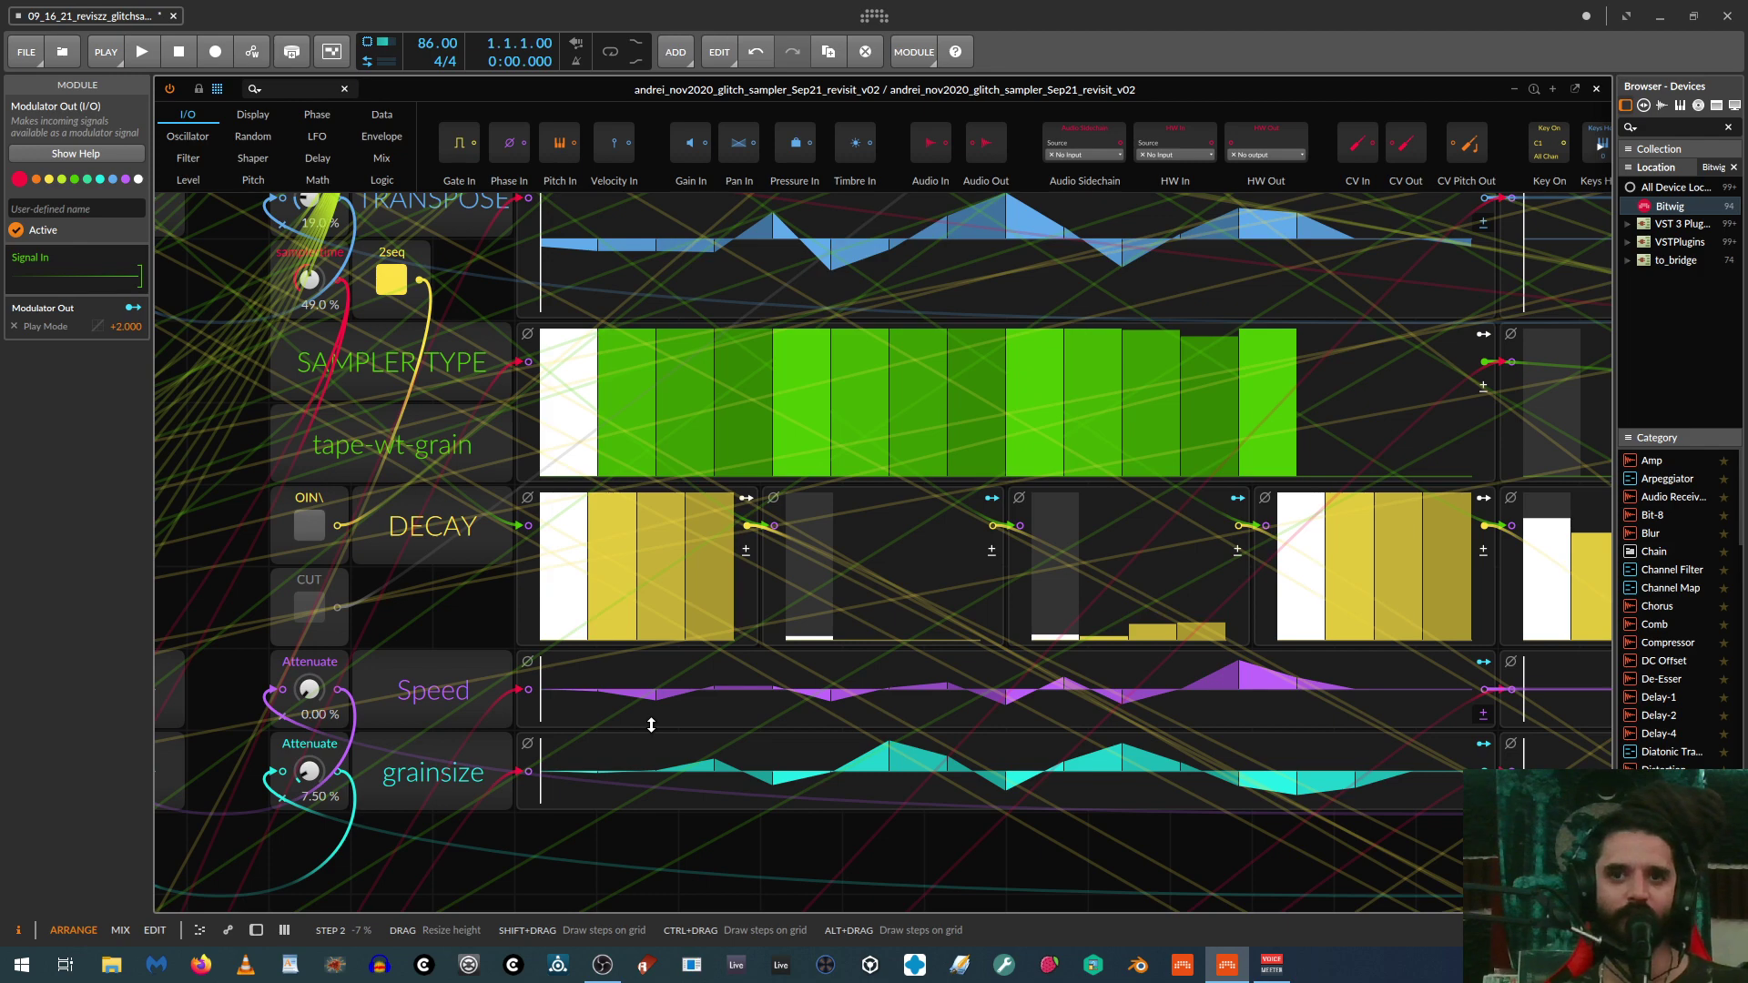
Step: Examine the sequencer rows and their output routing, the globaltime section, and the bank of phase scalers and trigger patterns beside it
{"action": "left_click_drag", "start_coordinate": [426, 588], "coordinate": [614, 504]}
{"action": "scroll", "coordinate": [476, 700], "scroll_direction": "up", "scroll_amount": 4}
{"action": "scroll", "coordinate": [500, 561], "scroll_direction": "up", "scroll_amount": 5}
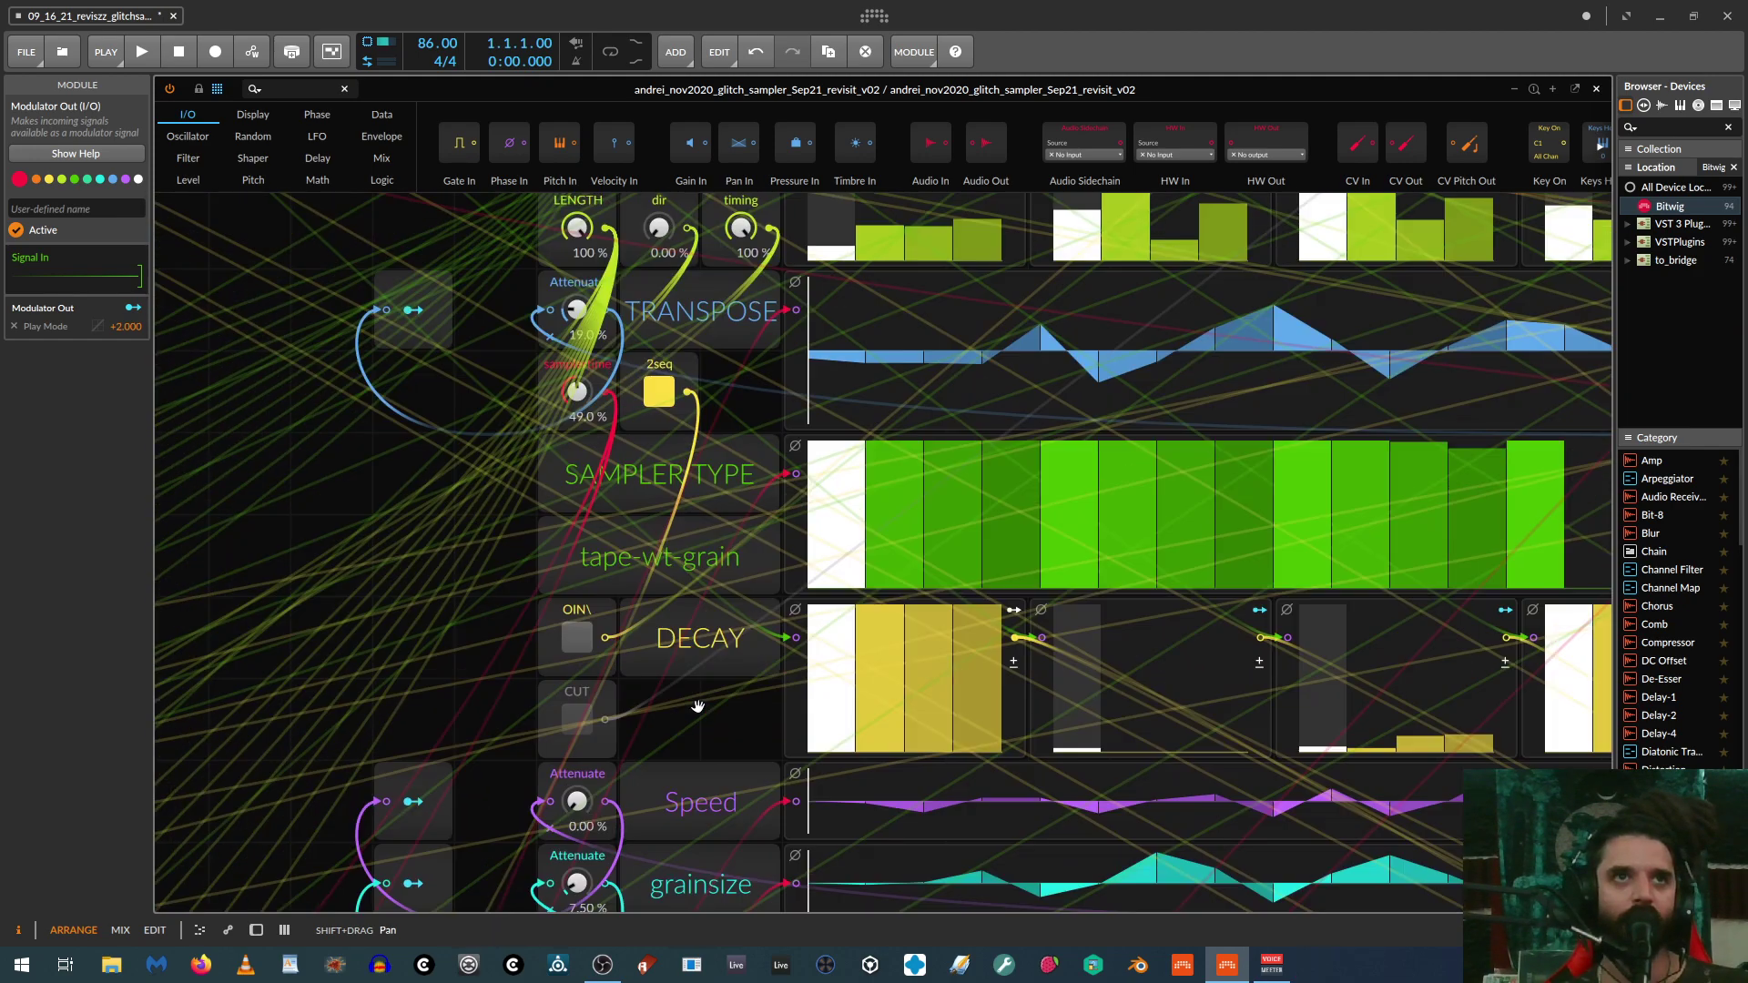
{"action": "scroll", "coordinate": [482, 542], "scroll_direction": "down", "scroll_amount": 3}
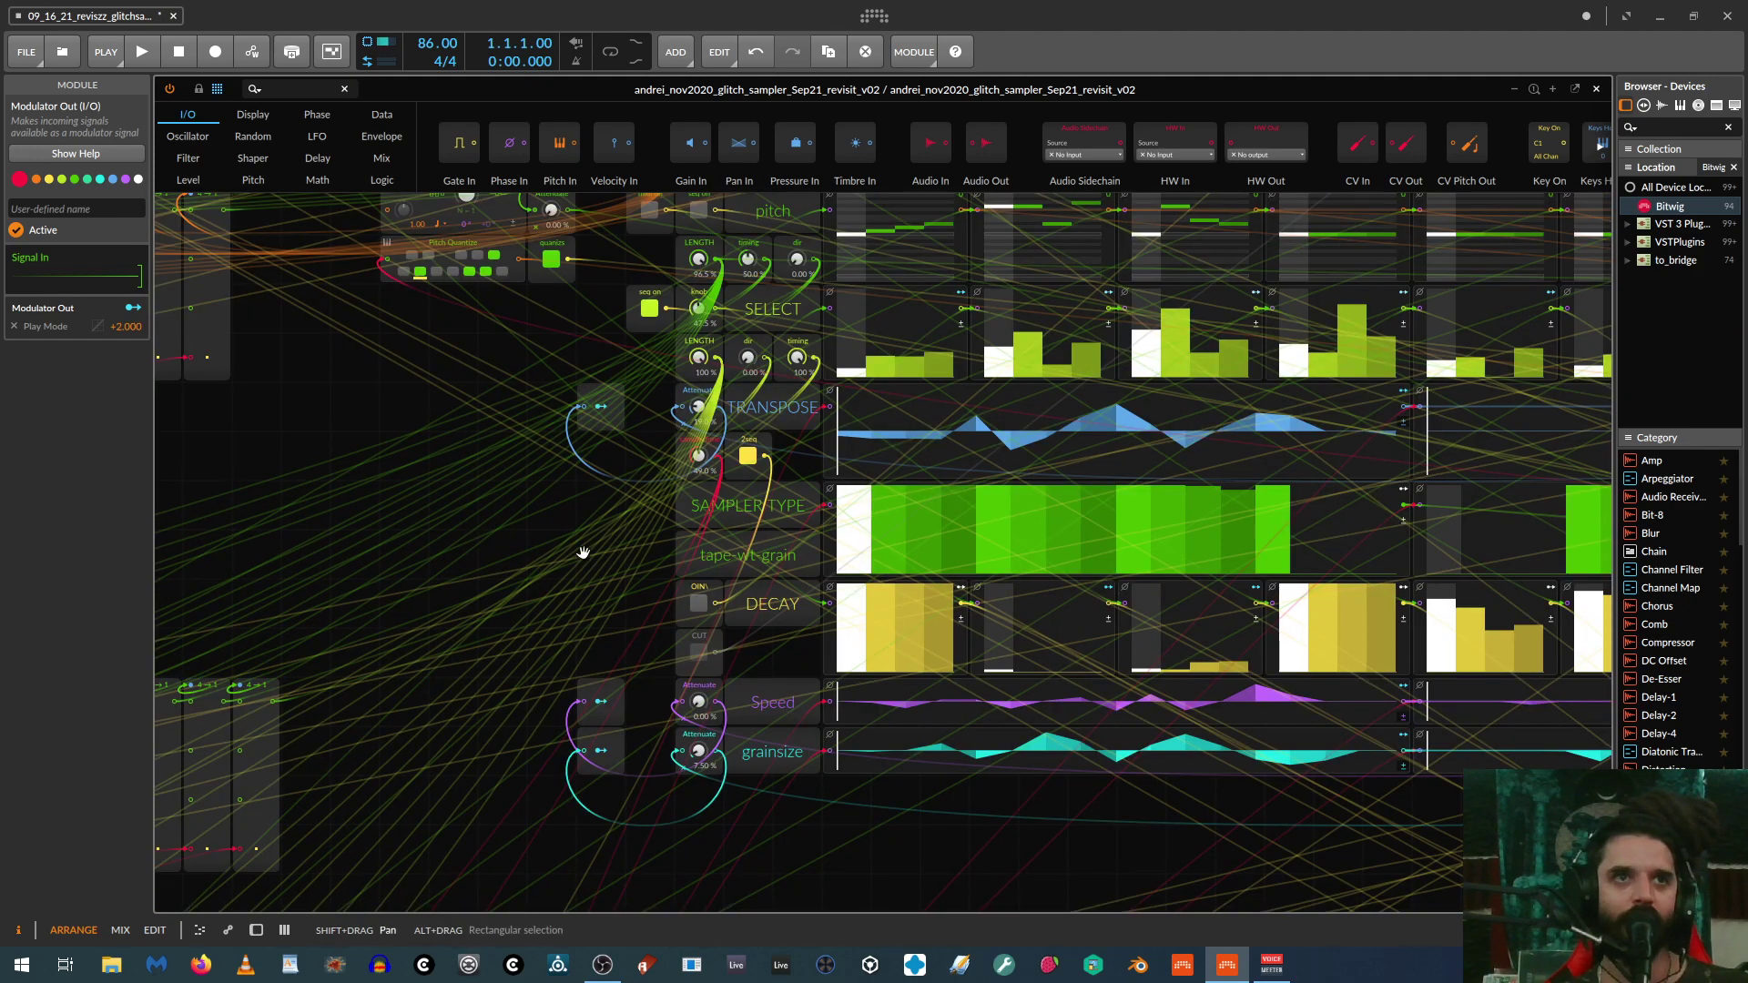
{"action": "left_click_drag", "start_coordinate": [583, 552], "coordinate": [1, 516]}
{"action": "left_click_drag", "start_coordinate": [1367, 809], "coordinate": [853, 769]}
{"action": "scroll", "coordinate": [808, 805], "scroll_direction": "down", "scroll_amount": 1}
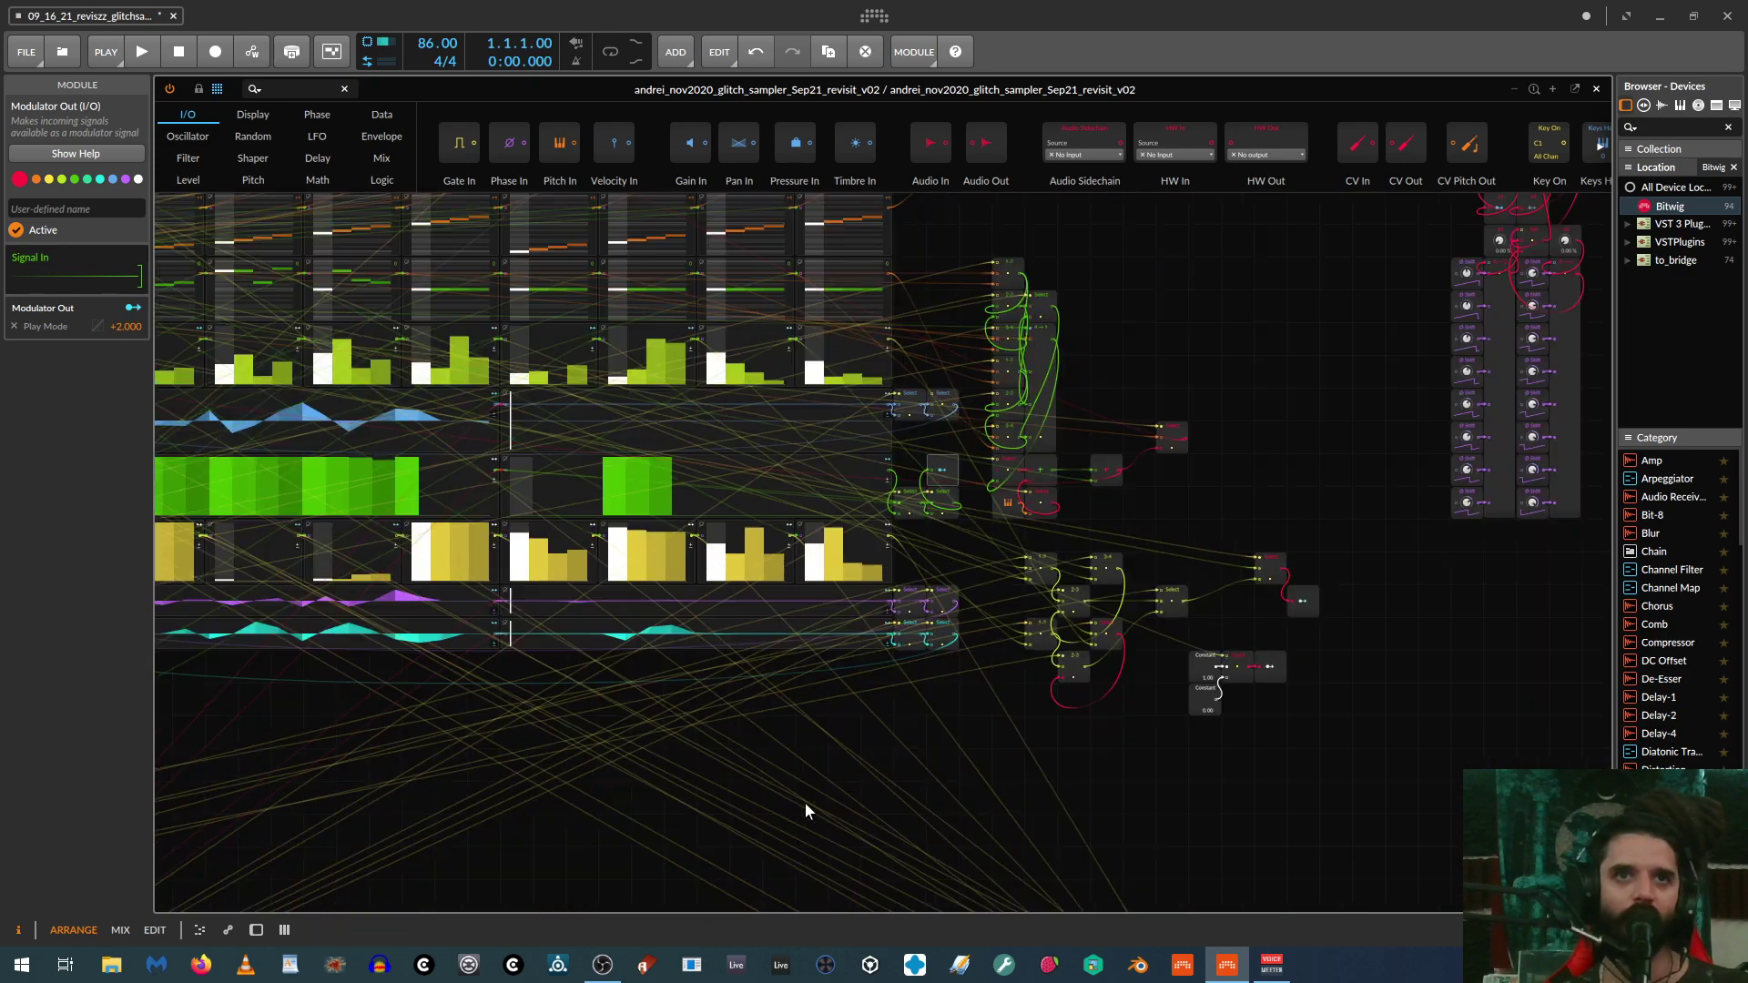
{"action": "left_click_drag", "start_coordinate": [364, 400], "coordinate": [1300, 848]}
{"action": "left_click_drag", "start_coordinate": [902, 369], "coordinate": [1602, 903]}
{"action": "scroll", "coordinate": [1376, 812], "scroll_direction": "up", "scroll_amount": 2}
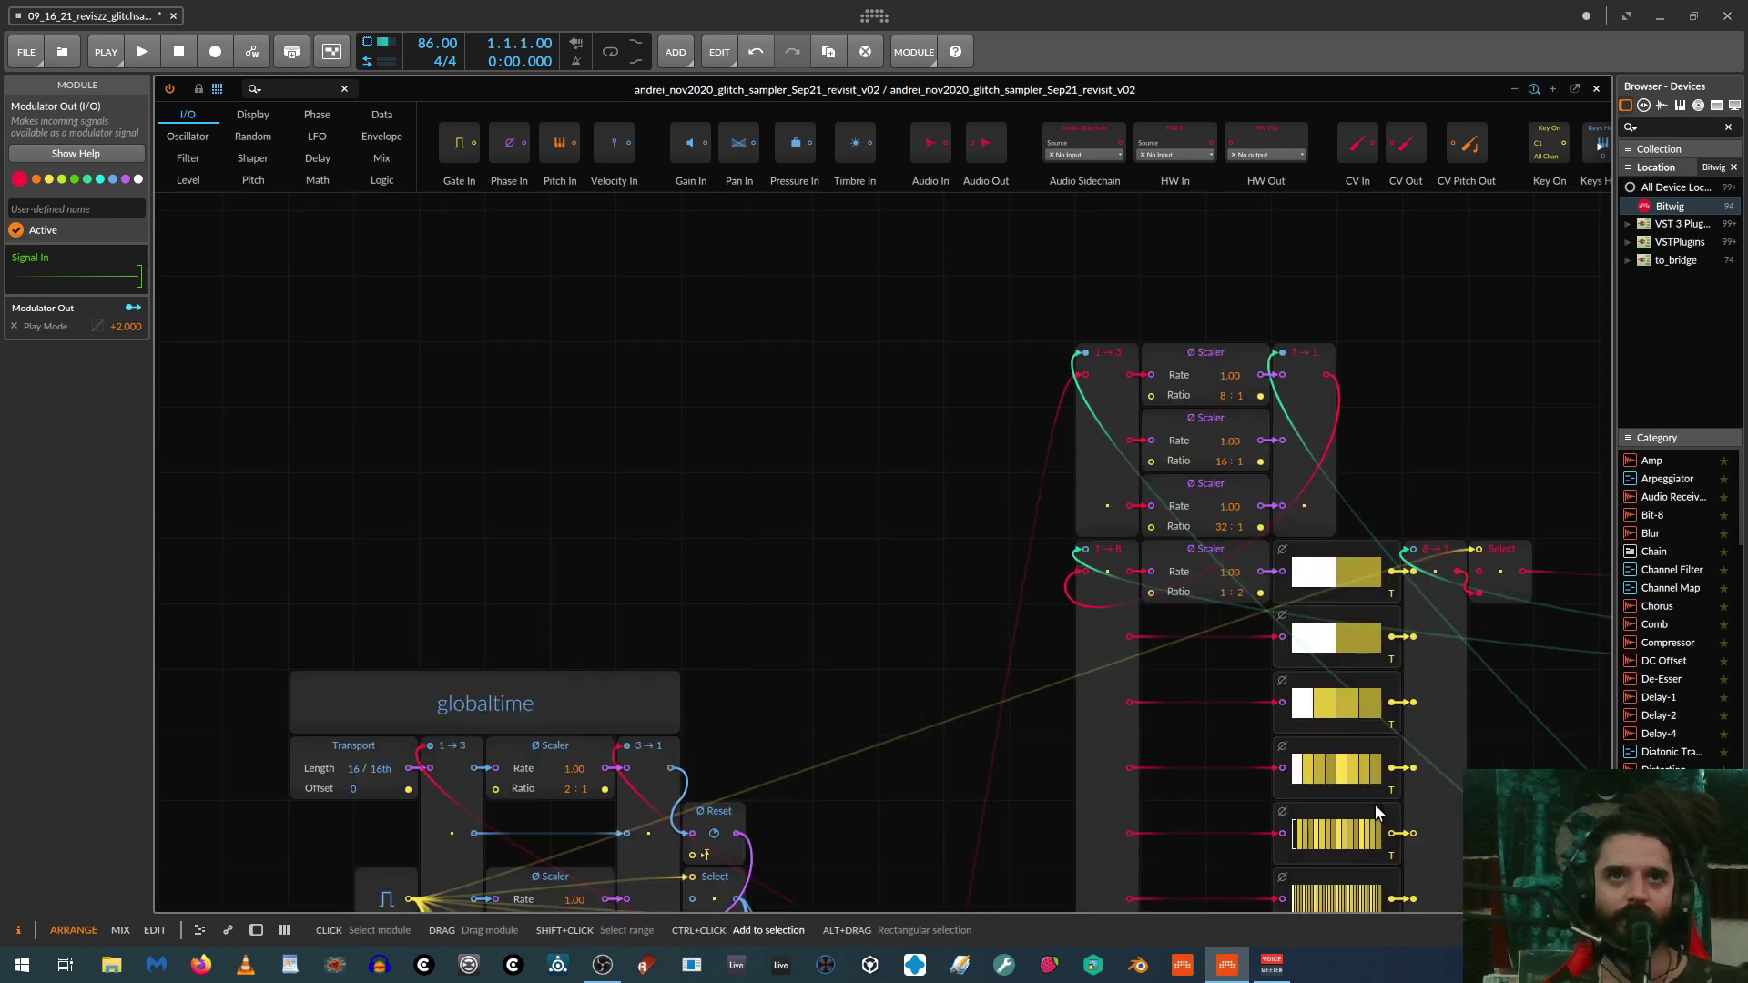
{"action": "left_click_drag", "start_coordinate": [1549, 757], "coordinate": [1316, 512]}
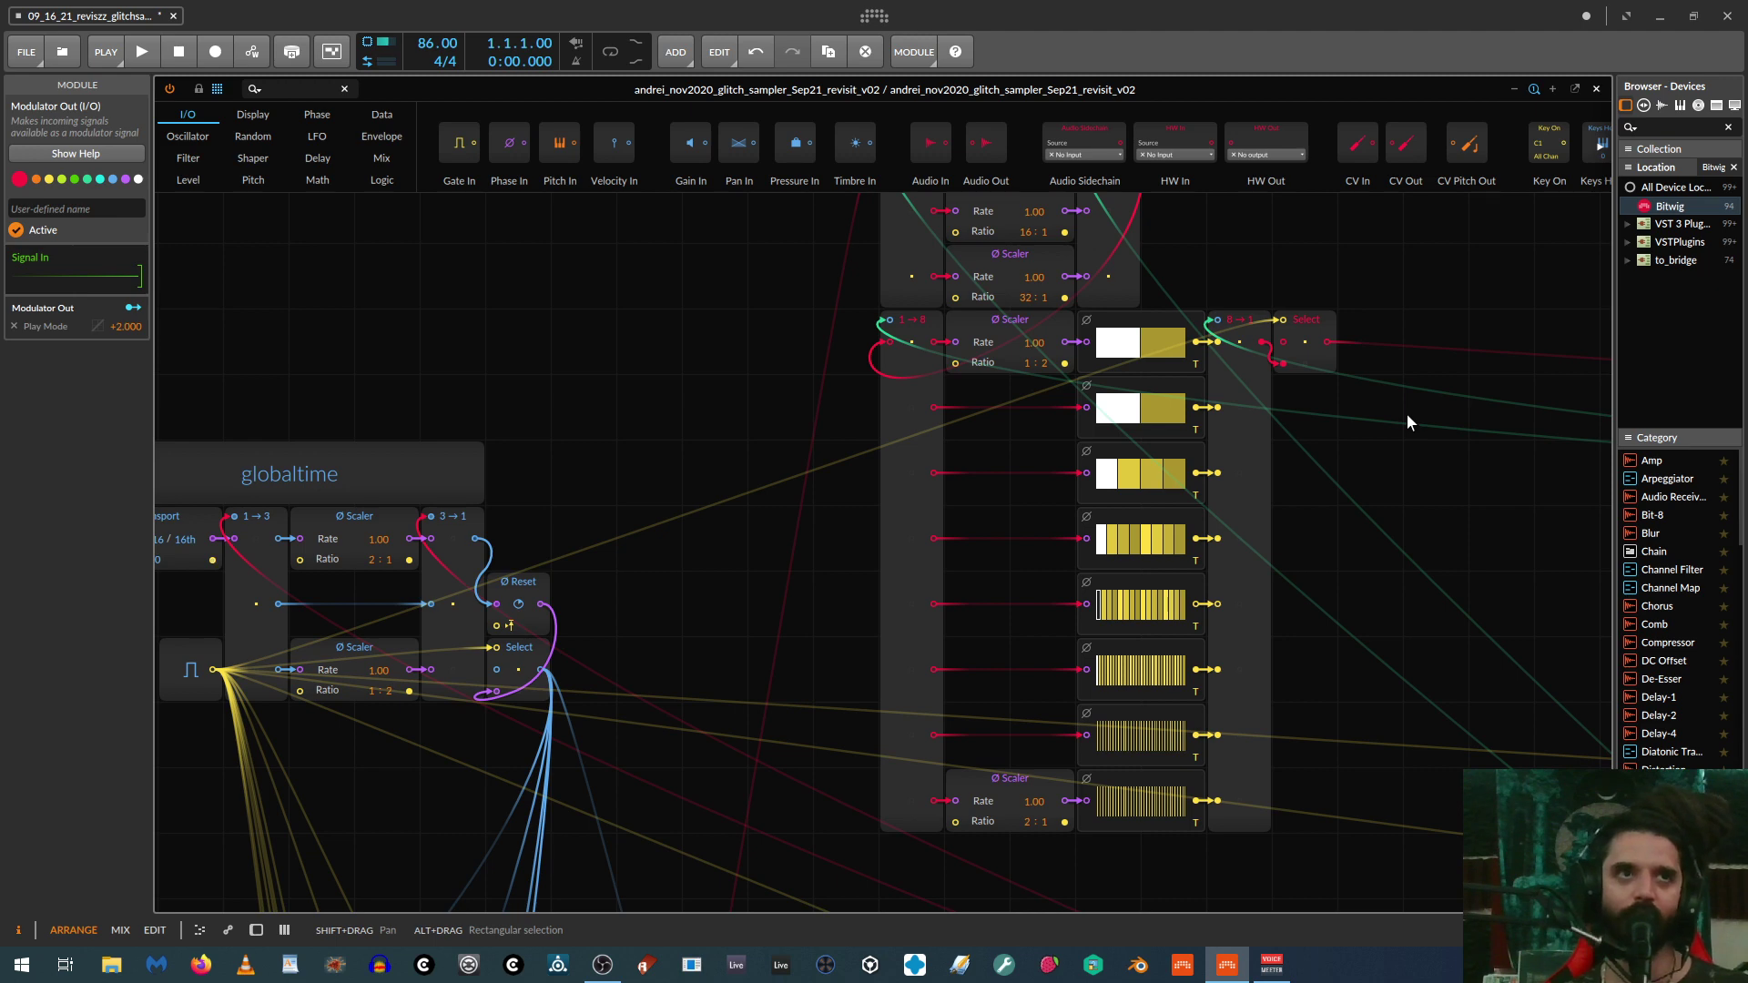
Step: Examine the TRIG_SLICE_TIME section with its direction modules, and follow its cables across to the sequencer rows' controls
{"action": "scroll", "coordinate": [1406, 412], "scroll_direction": "down", "scroll_amount": 2}
{"action": "left_click_drag", "start_coordinate": [1366, 629], "coordinate": [1316, 351]}
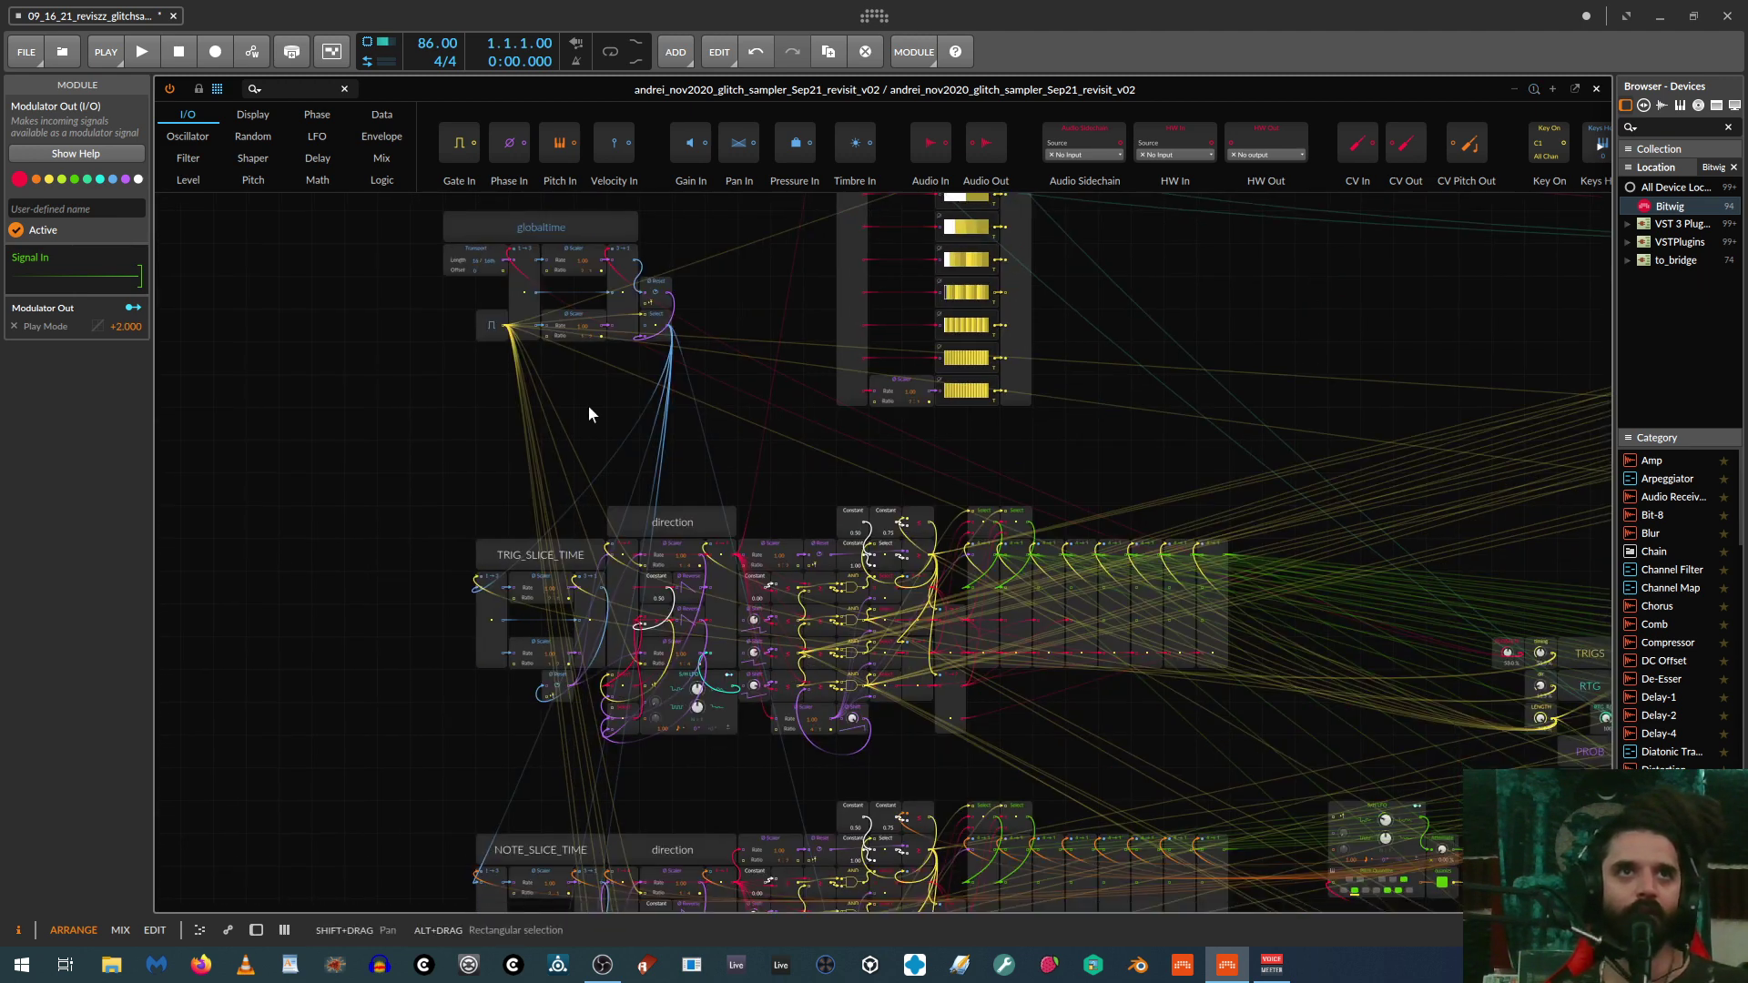
{"action": "left_click_drag", "start_coordinate": [589, 406], "coordinate": [763, 613]}
{"action": "left_click", "coordinate": [251, 417]}
{"action": "scroll", "coordinate": [400, 341], "scroll_direction": "up", "scroll_amount": 2}
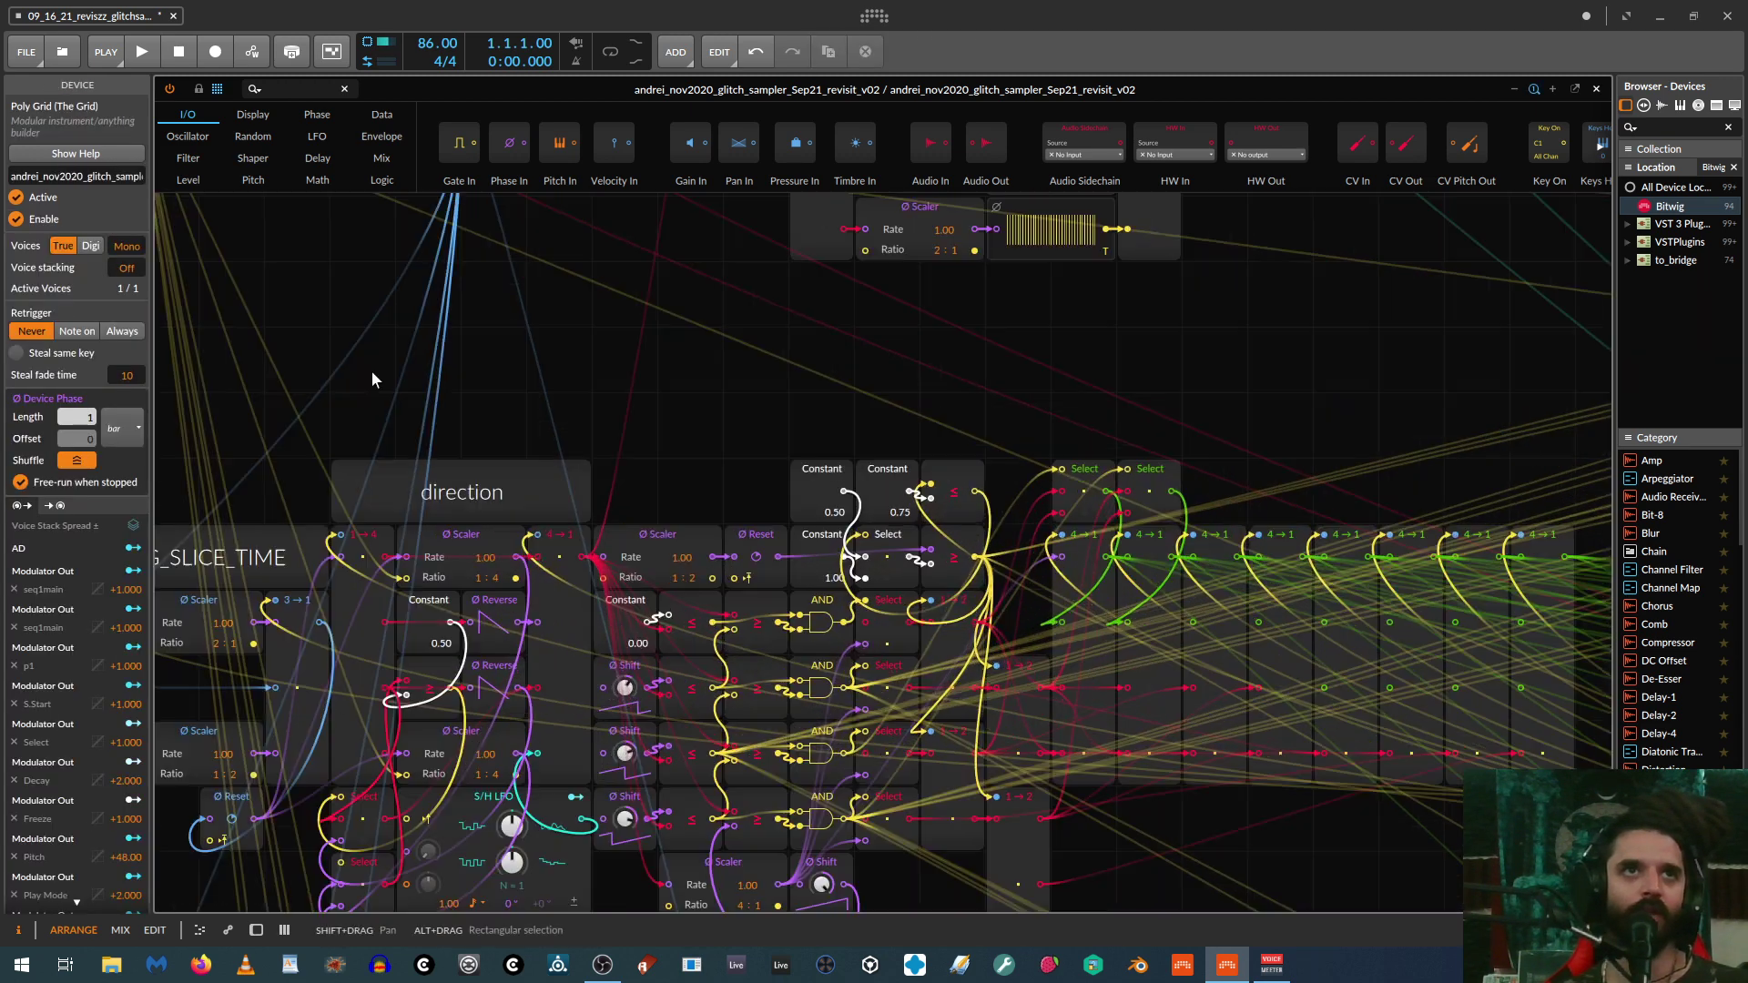
{"action": "left_click_drag", "start_coordinate": [378, 314], "coordinate": [924, 874]}
{"action": "left_click_drag", "start_coordinate": [1204, 787], "coordinate": [721, 239]}
{"action": "scroll", "coordinate": [774, 264], "scroll_direction": "down", "scroll_amount": 1}
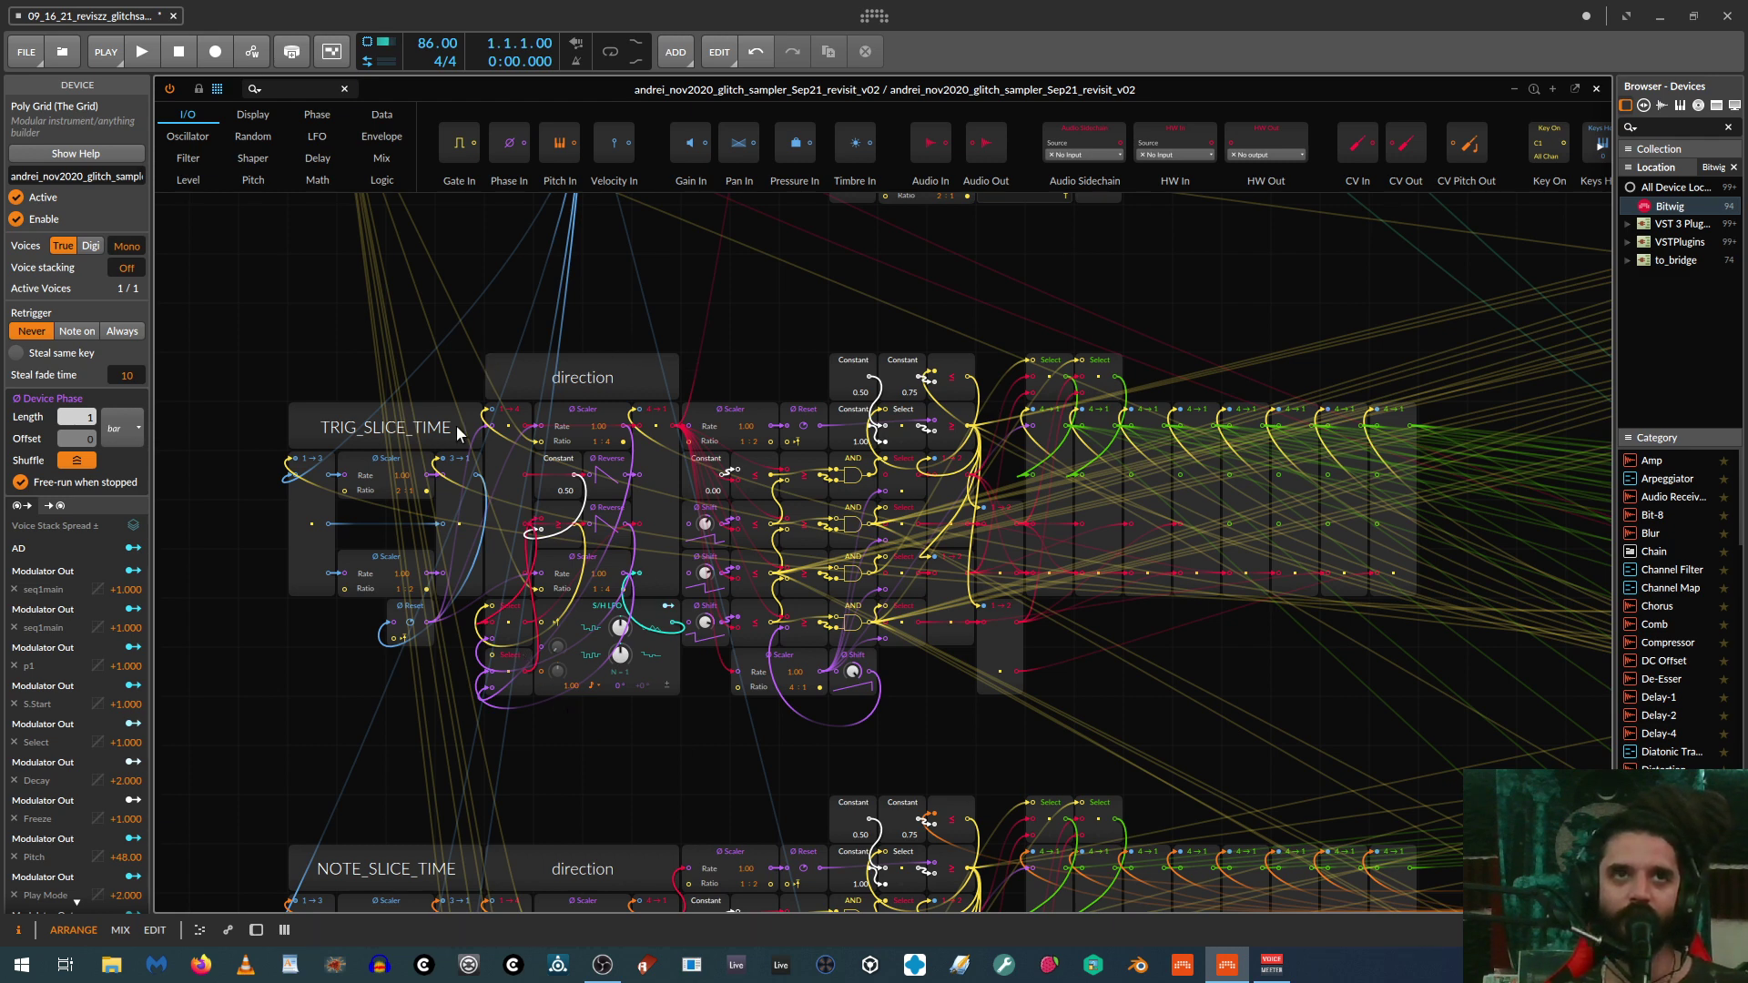
{"action": "left_click_drag", "start_coordinate": [1099, 685], "coordinate": [752, 697]}
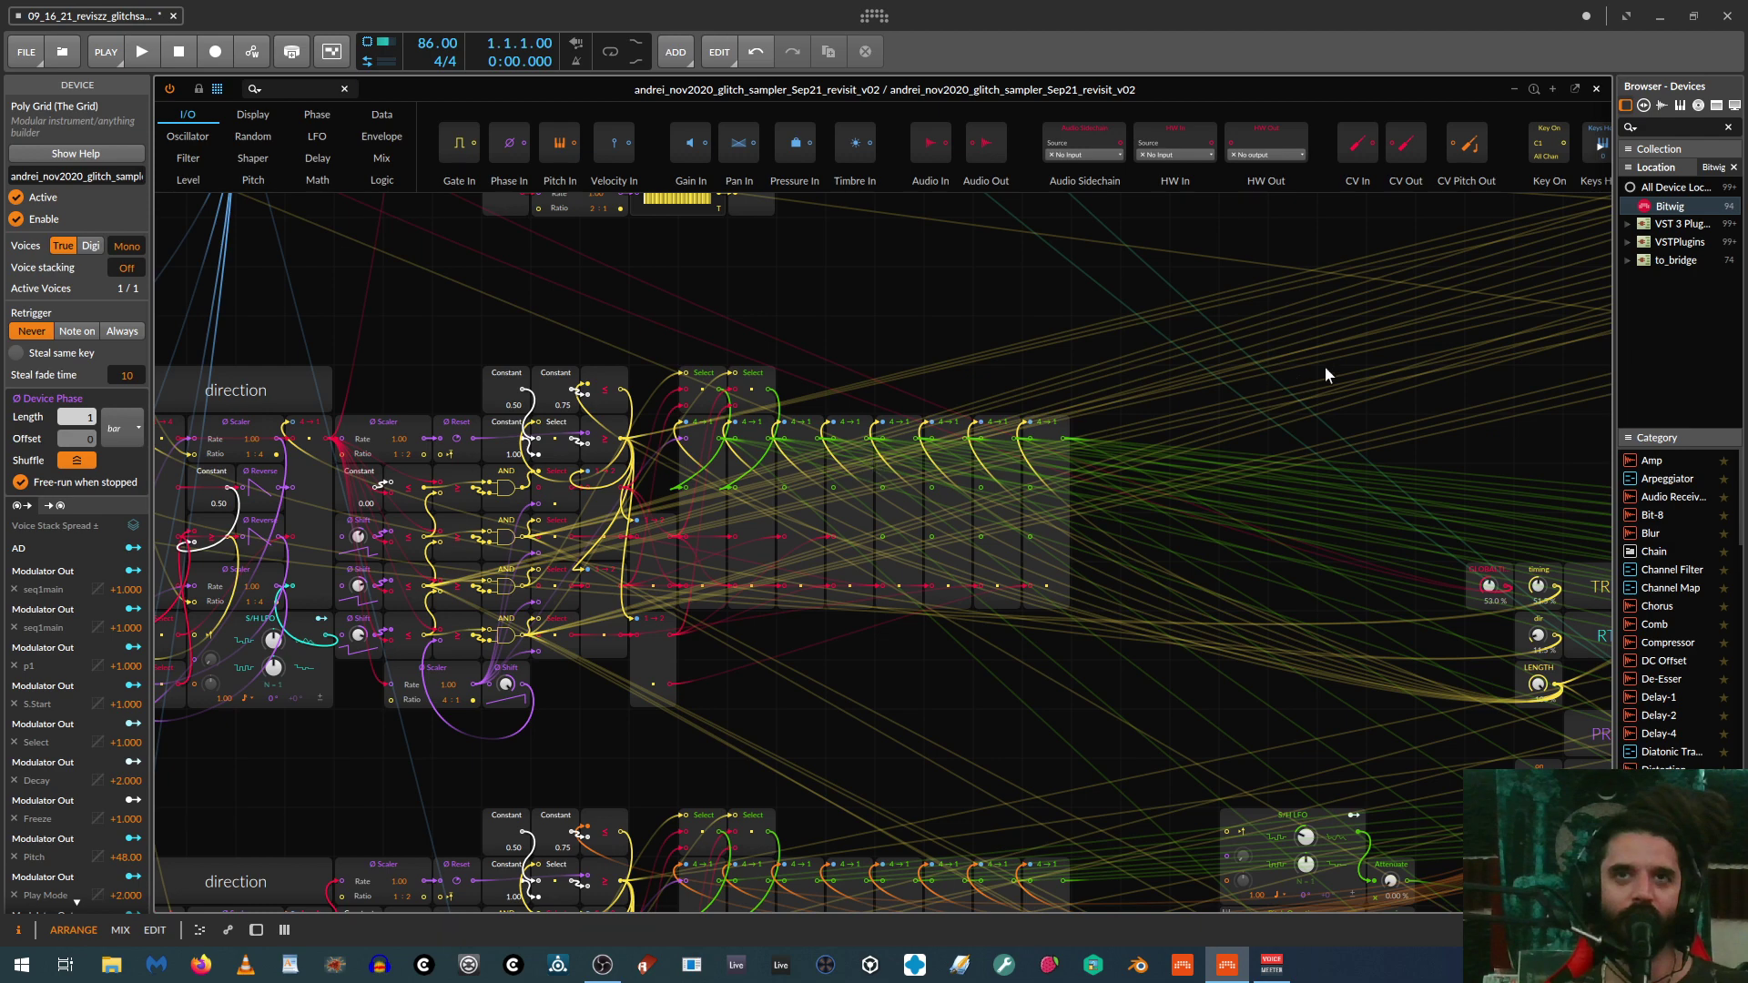
{"action": "left_click_drag", "start_coordinate": [1323, 364], "coordinate": [262, 186]}
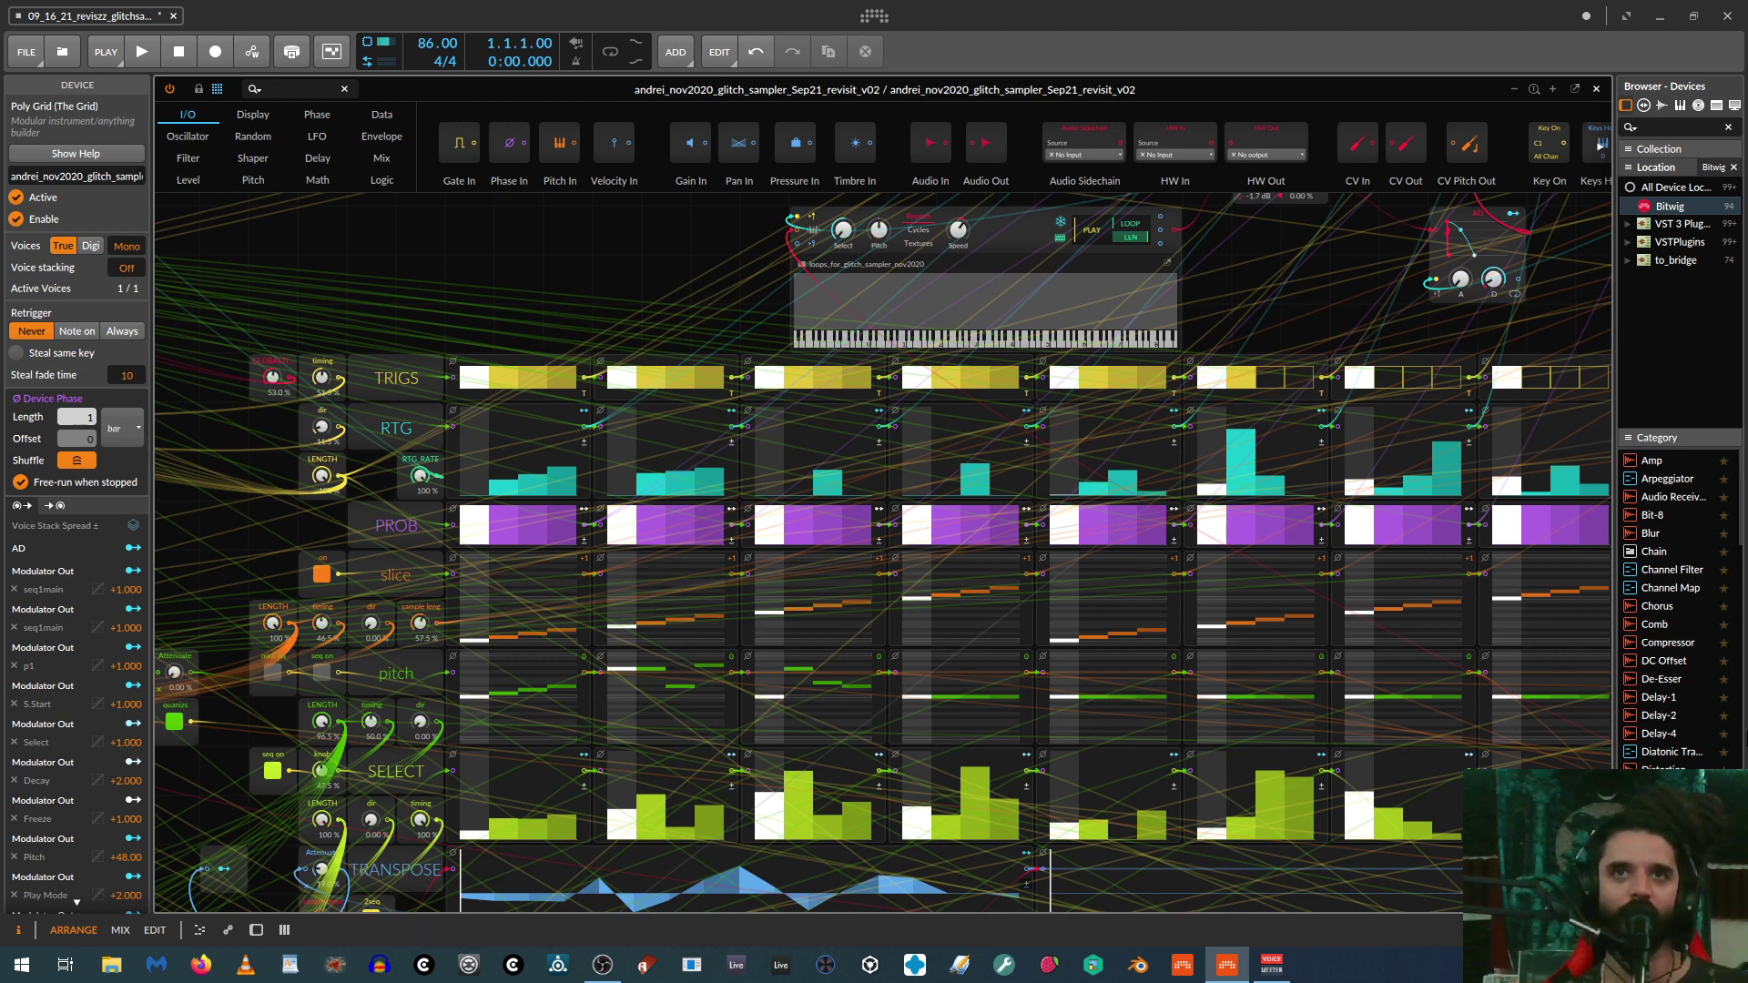
{"action": "left_click_drag", "start_coordinate": [530, 270], "coordinate": [1409, 411]}
{"action": "left_click_drag", "start_coordinate": [913, 597], "coordinate": [309, 608]}
{"action": "scroll", "coordinate": [920, 532], "scroll_direction": "right", "scroll_amount": 2}
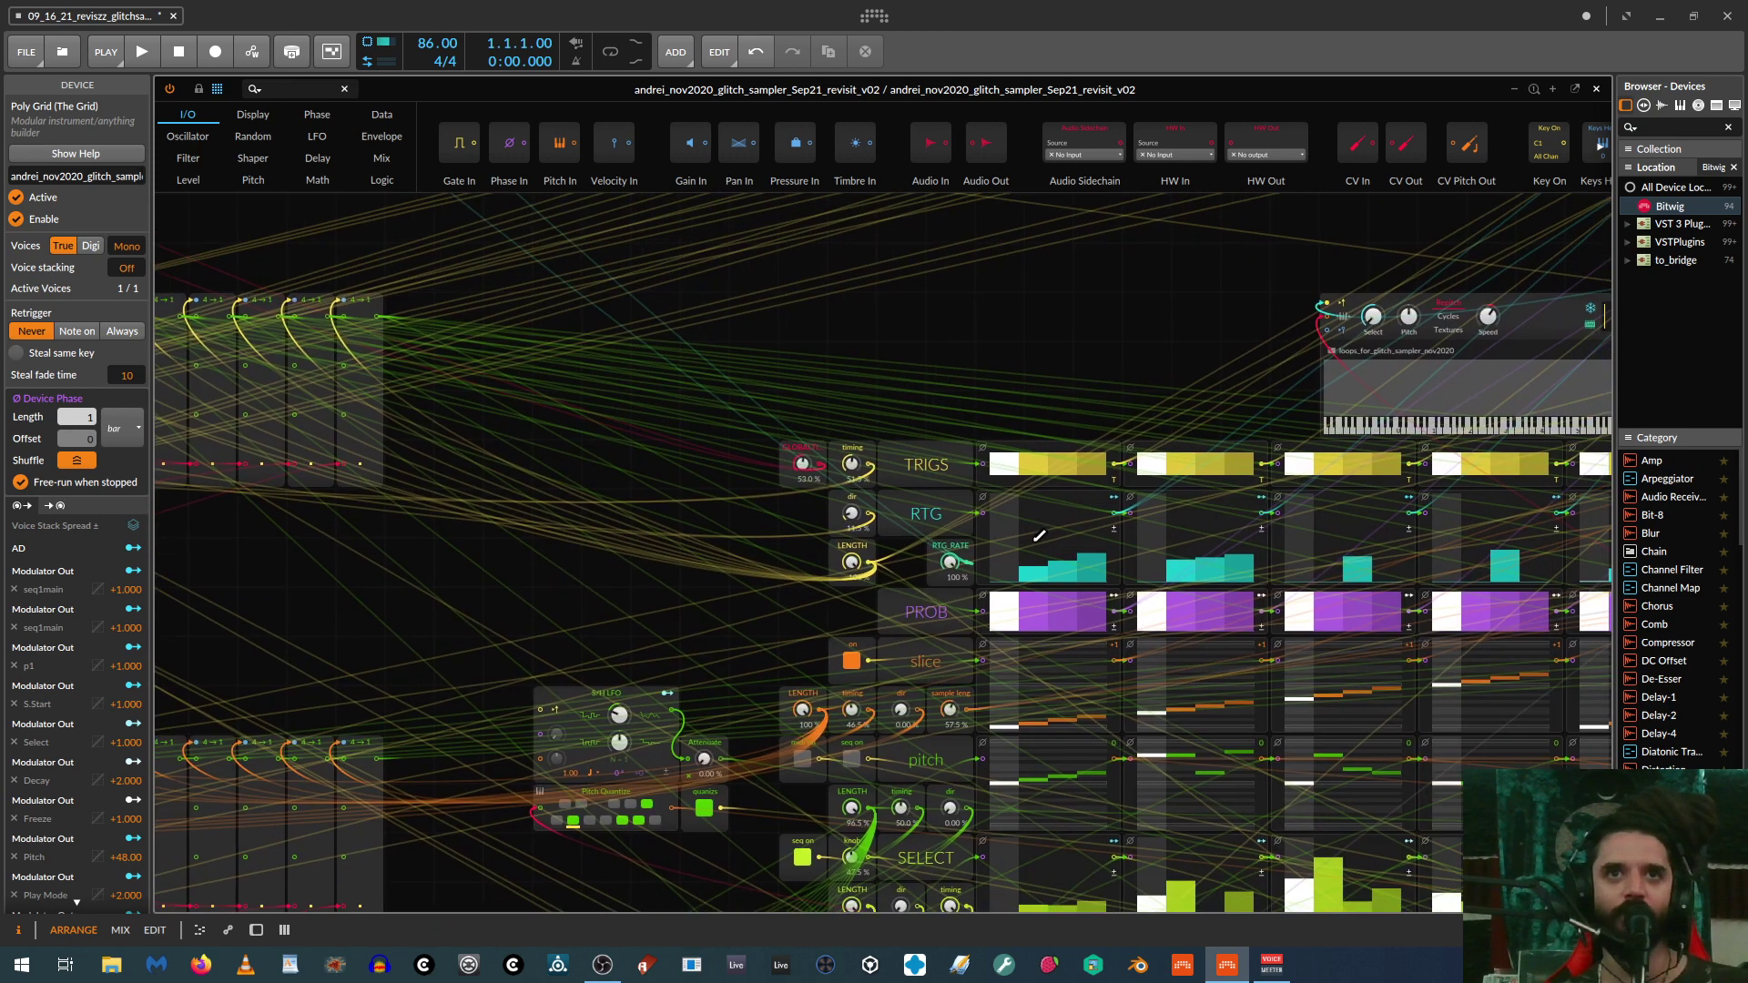
{"action": "scroll", "coordinate": [932, 541], "scroll_direction": "down", "scroll_amount": 3}
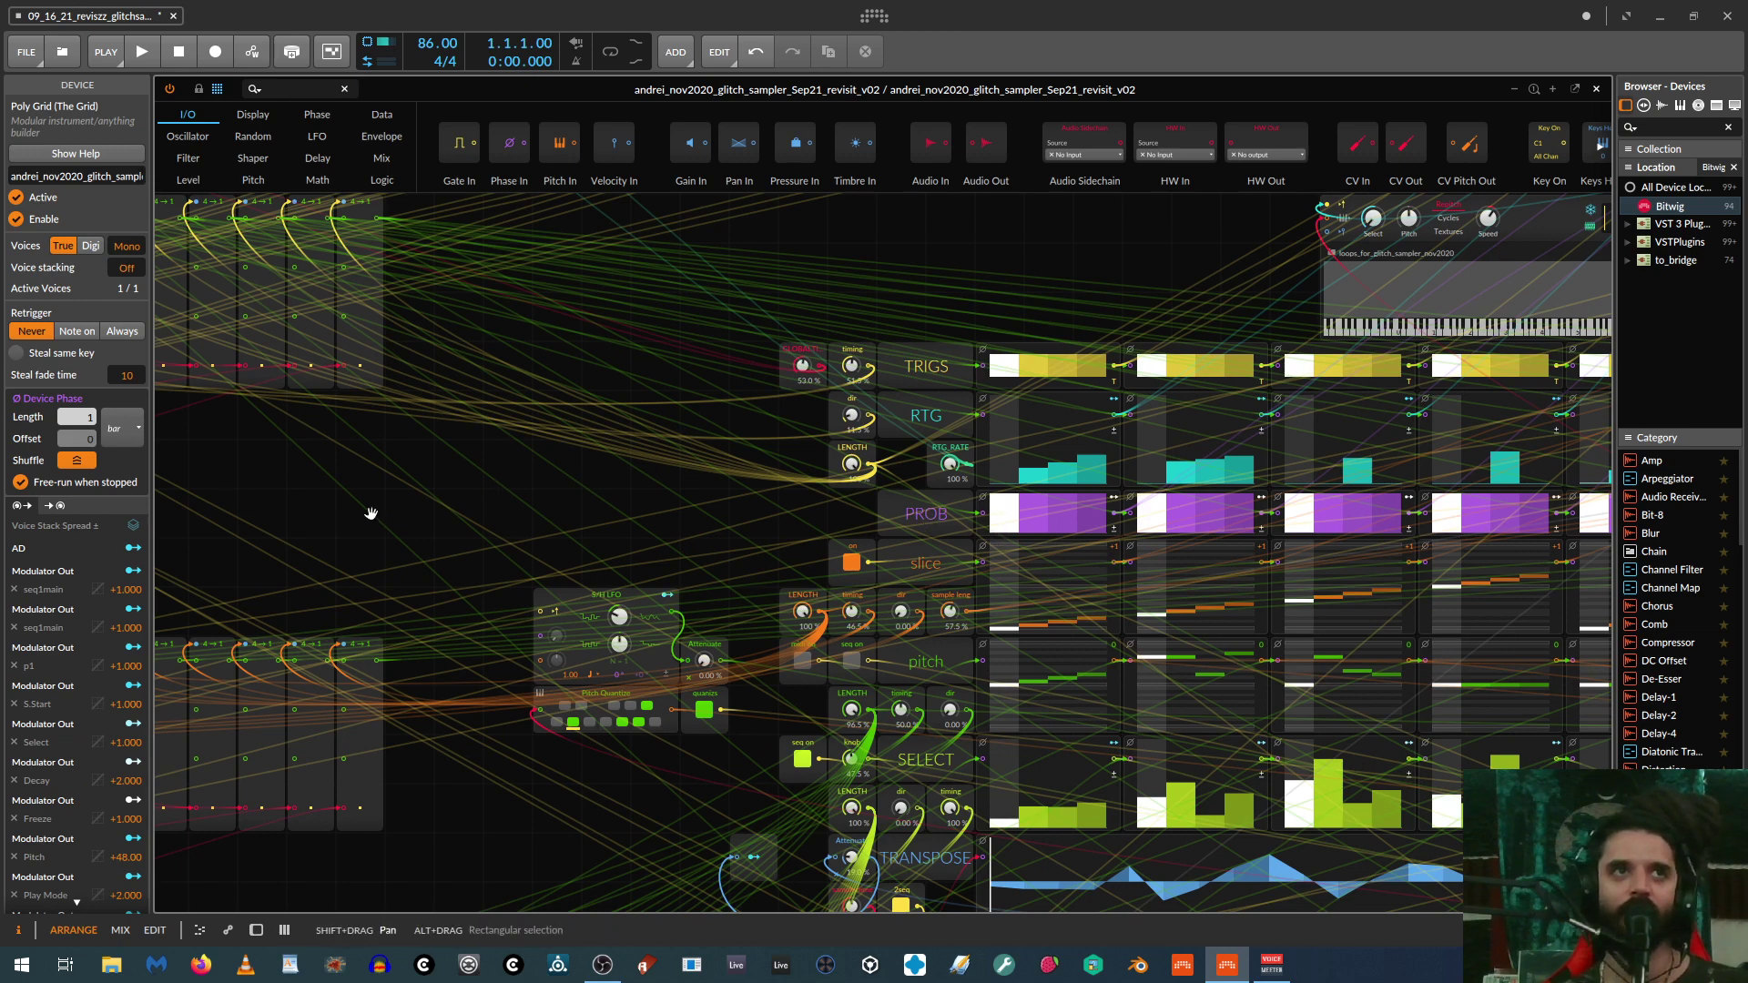
Step: Examine the TRIG_SLICE_TIME and NOTE_SLICE_TIME sections, and follow their cables through the sequencer rows to the select modules at the row outputs
{"action": "left_click_drag", "start_coordinate": [371, 507], "coordinate": [1046, 547]}
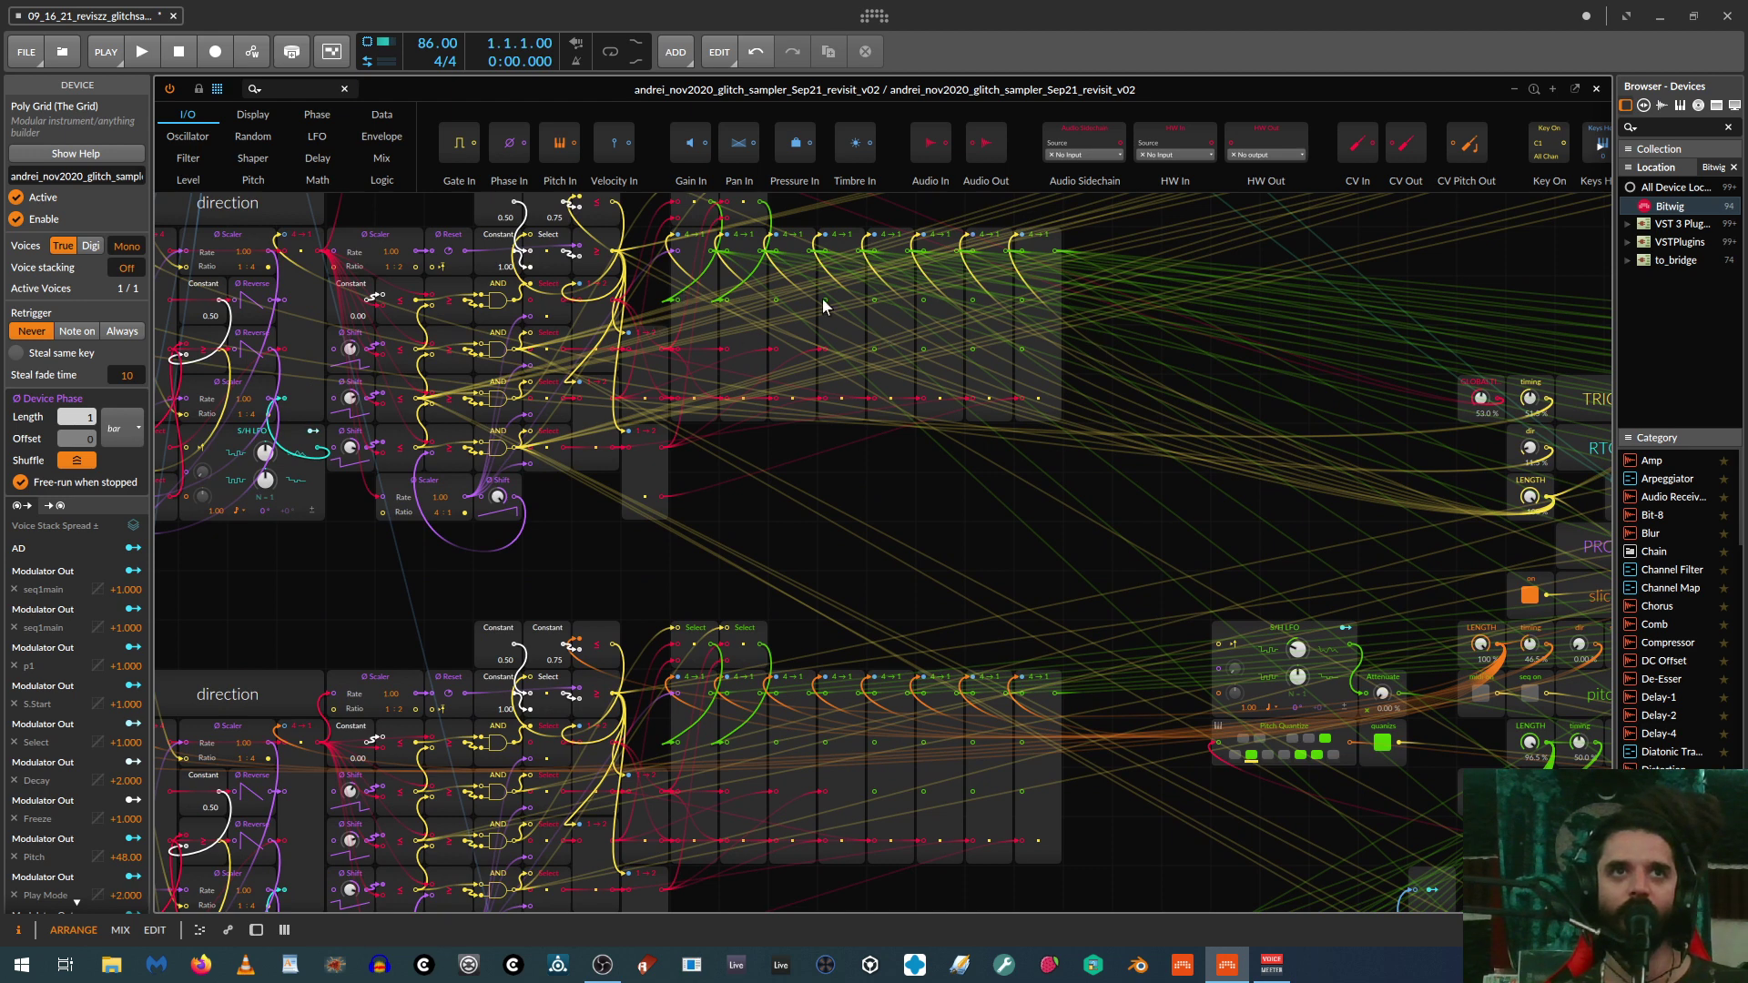
{"action": "left_click_drag", "start_coordinate": [694, 574], "coordinate": [1131, 659]}
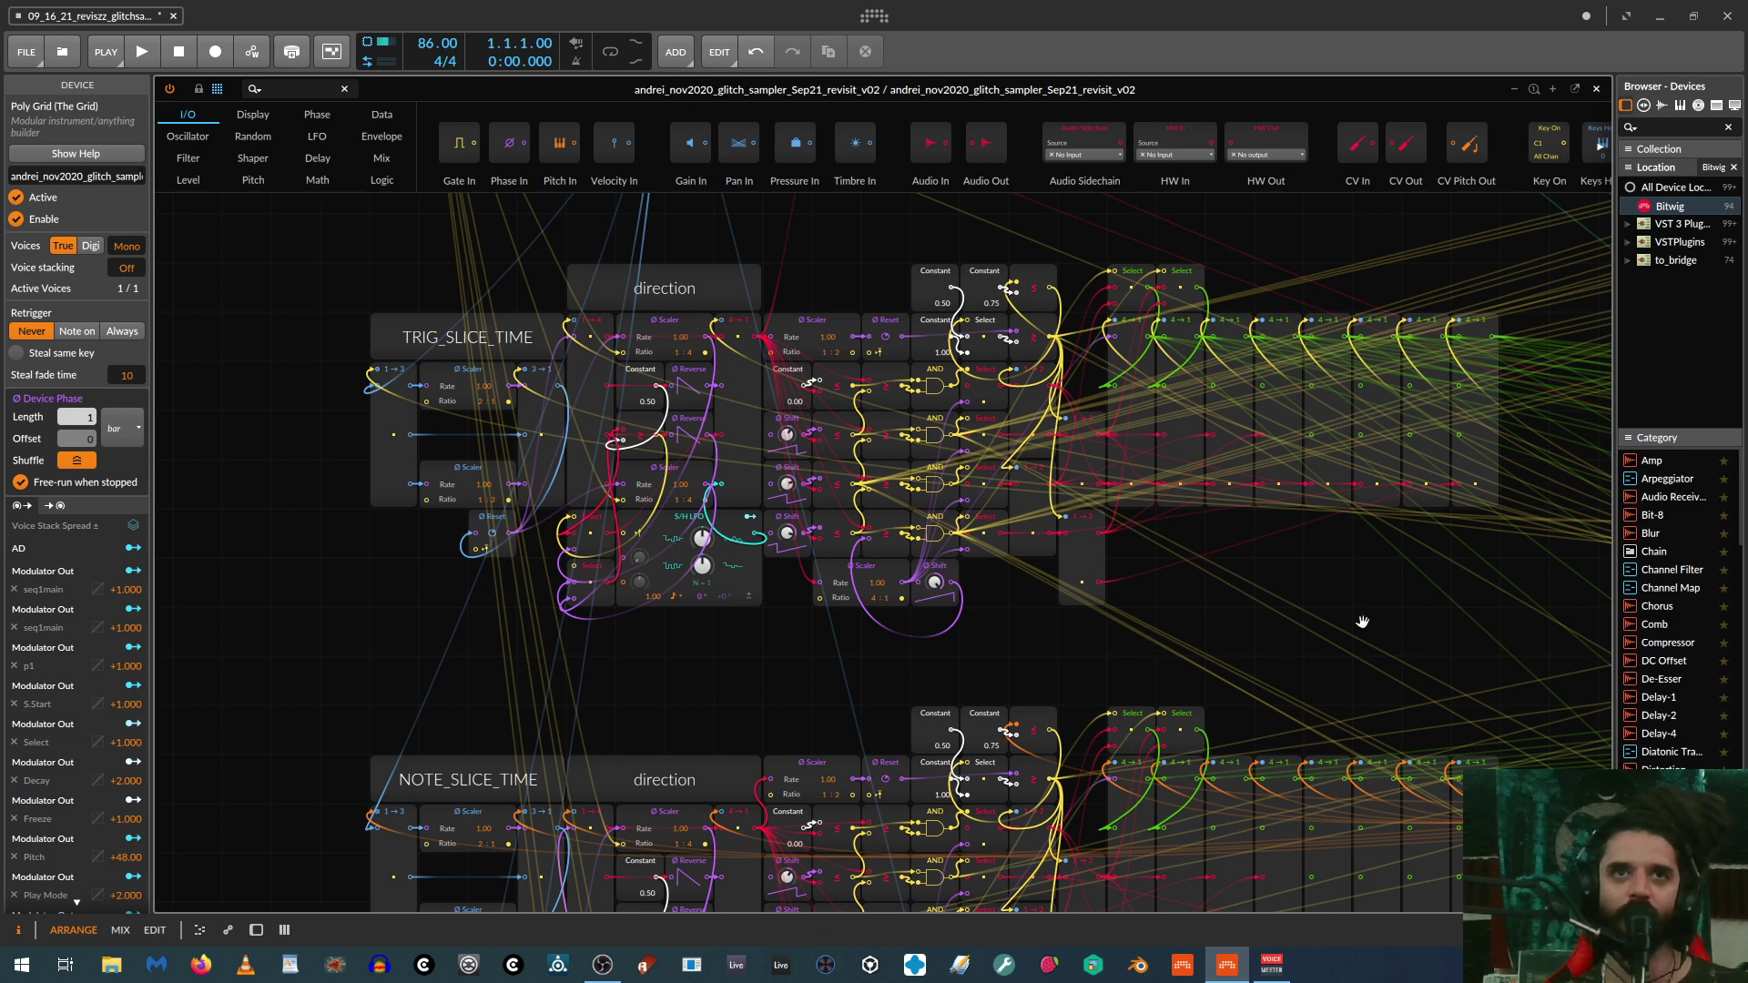
{"action": "left_click_drag", "start_coordinate": [1362, 616], "coordinate": [492, 483]}
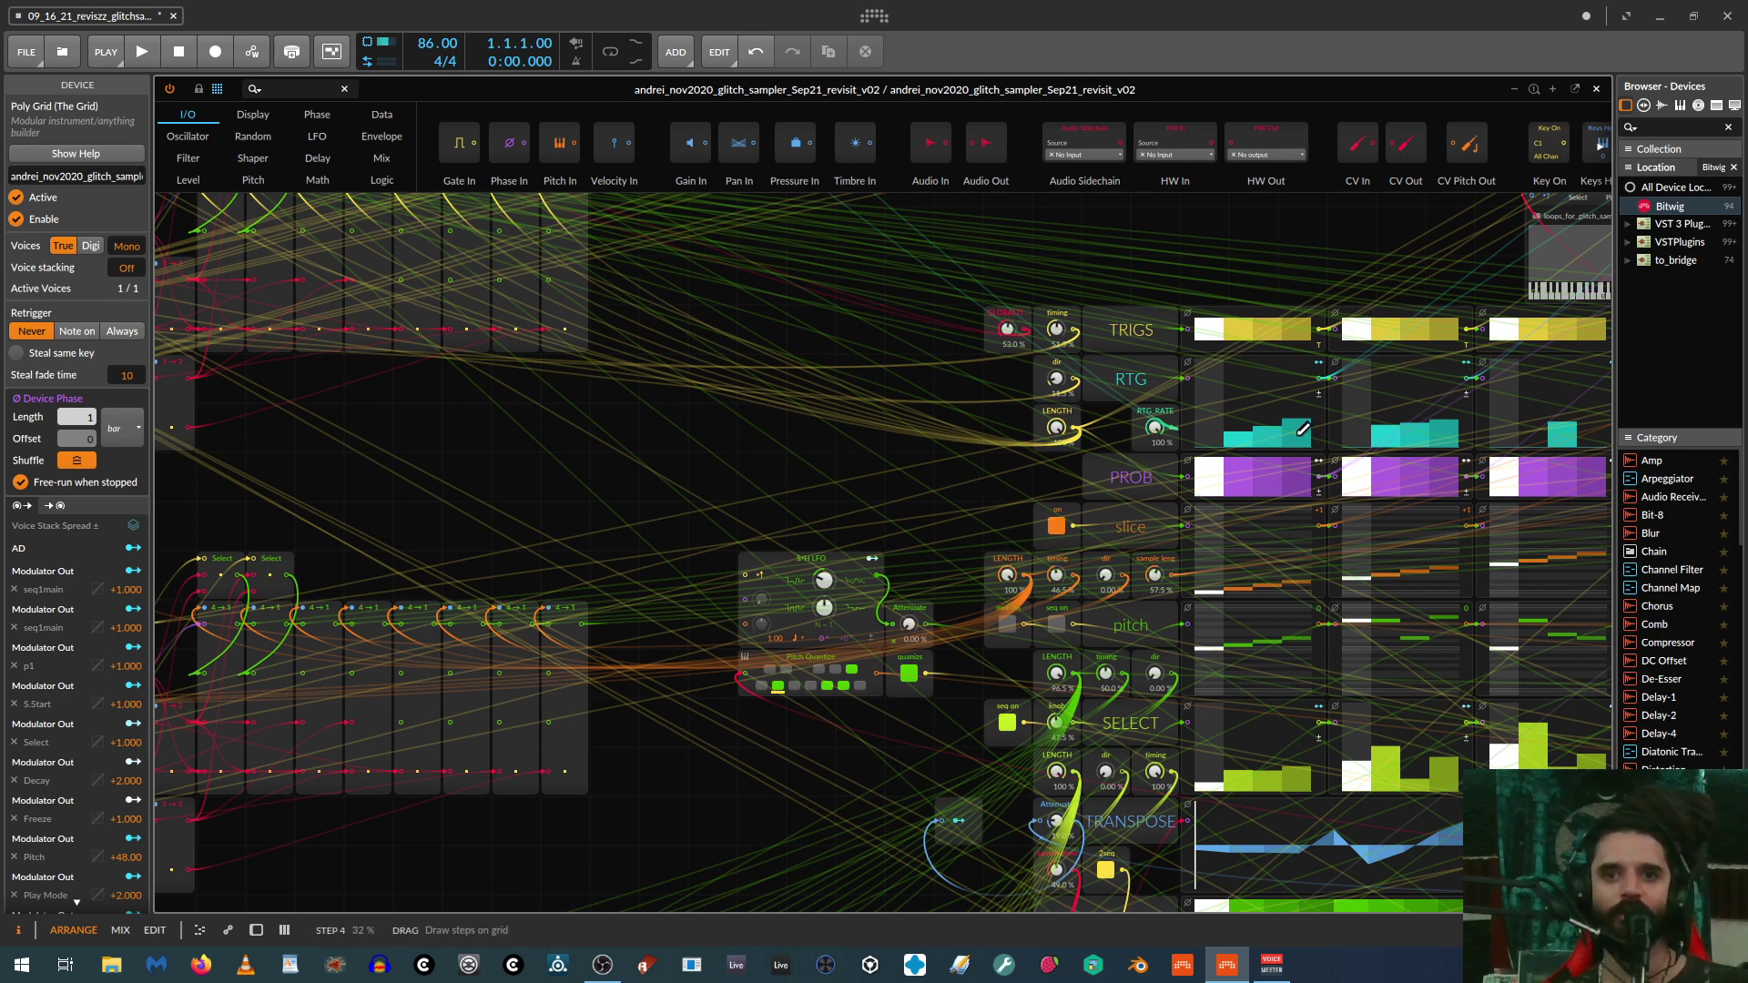
{"action": "left_click_drag", "start_coordinate": [391, 494], "coordinate": [1213, 6]}
{"action": "left_click_drag", "start_coordinate": [1295, 564], "coordinate": [851, 10]}
{"action": "left_click_drag", "start_coordinate": [1362, 672], "coordinate": [1538, 856]}
{"action": "left_click_drag", "start_coordinate": [569, 901], "coordinate": [1041, 905]}
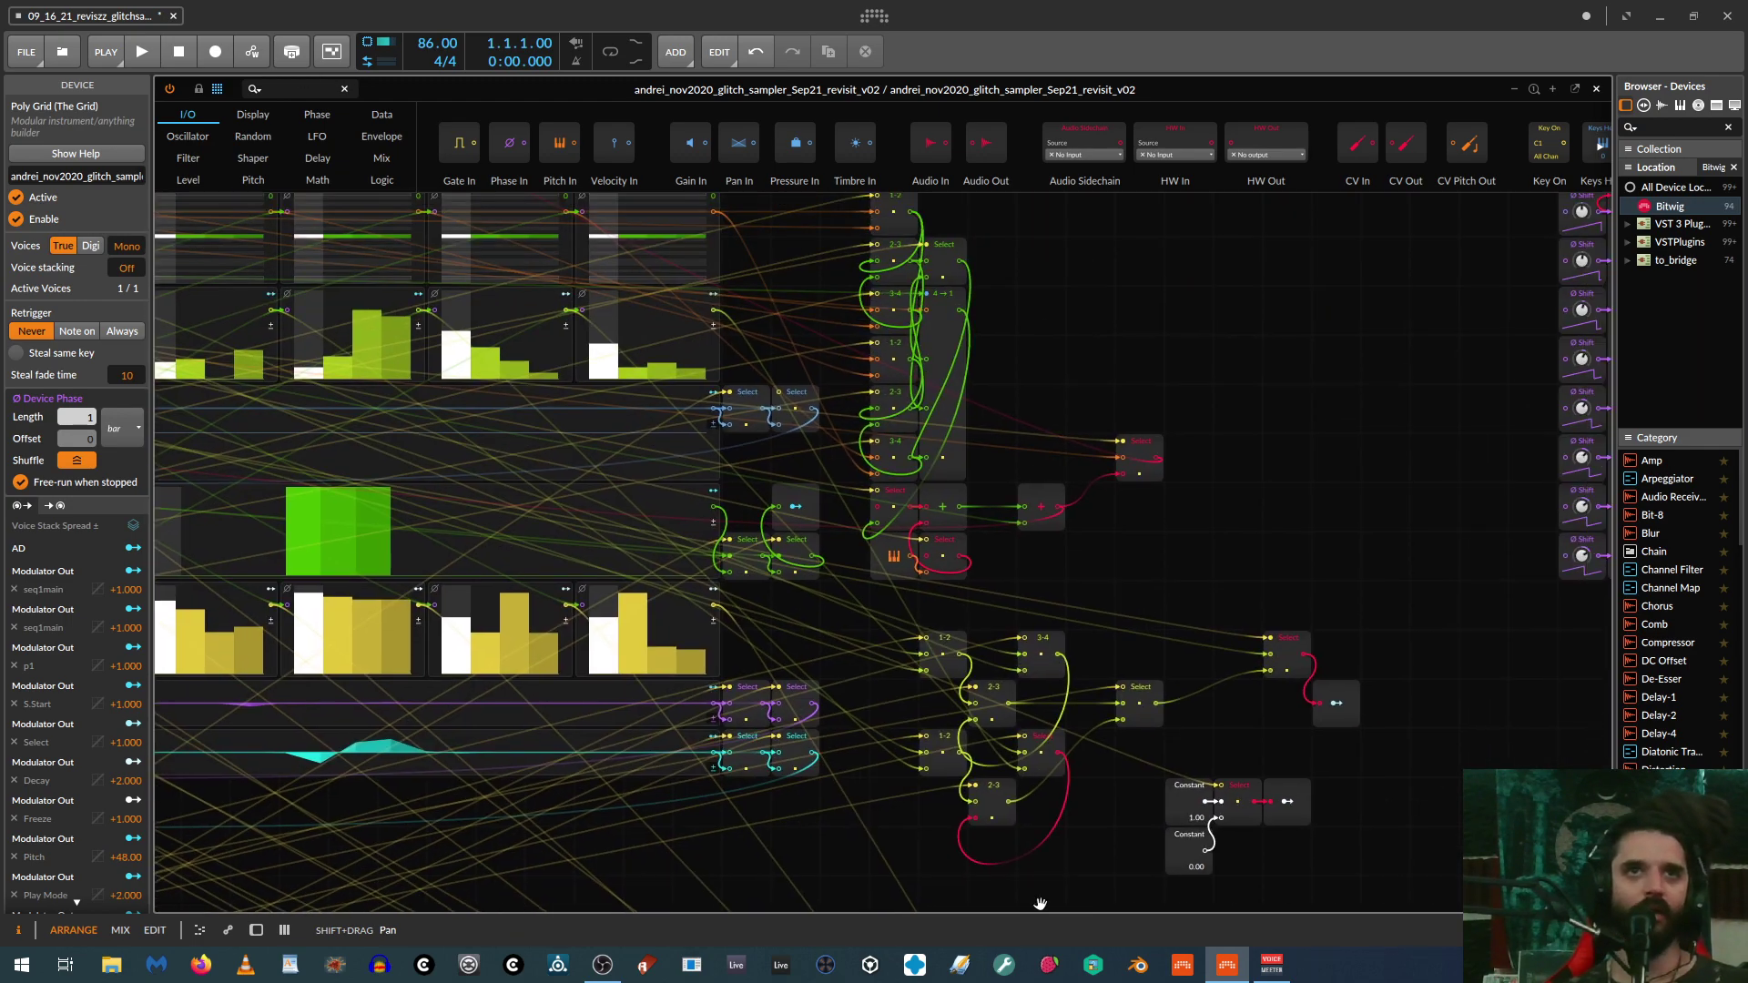
{"action": "key", "text": "ctrl+minus"}
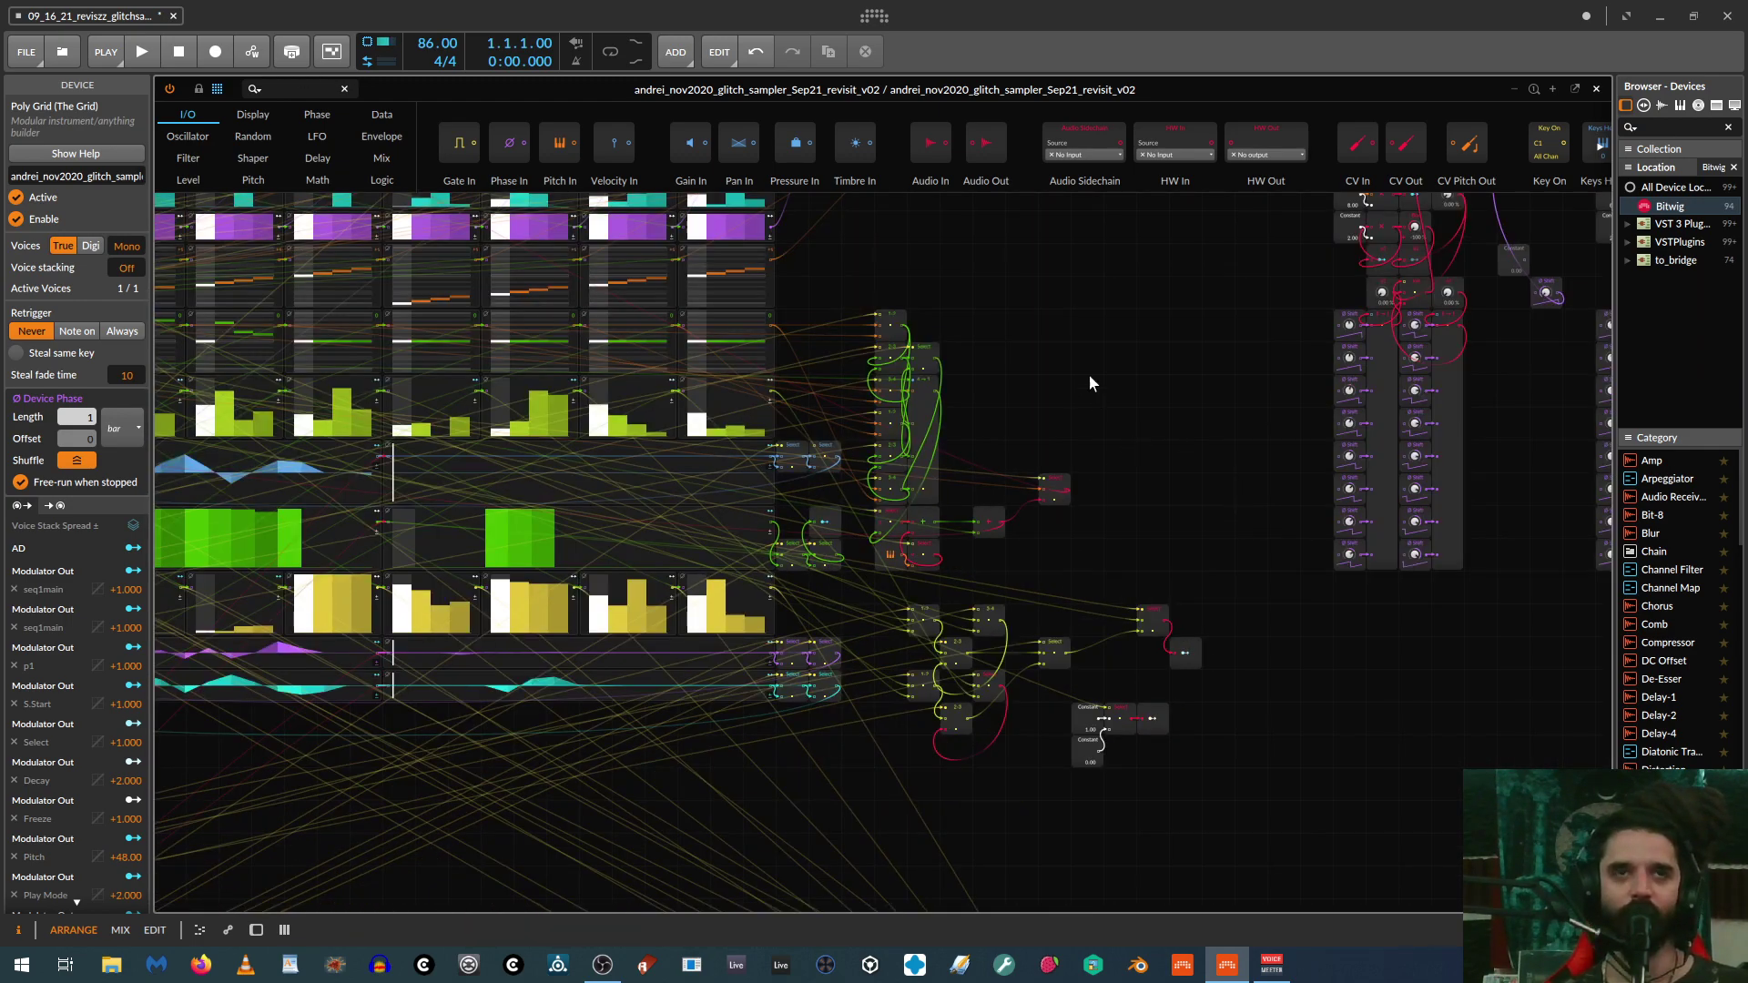
Step: Examine the rpt_switcher and prob_switcher with the select modules beside them, and the paired banks of phase shift modules with their constants
{"action": "left_click_drag", "start_coordinate": [1096, 353], "coordinate": [1158, 974]}
{"action": "left_click_drag", "start_coordinate": [799, 205], "coordinate": [808, 262]}
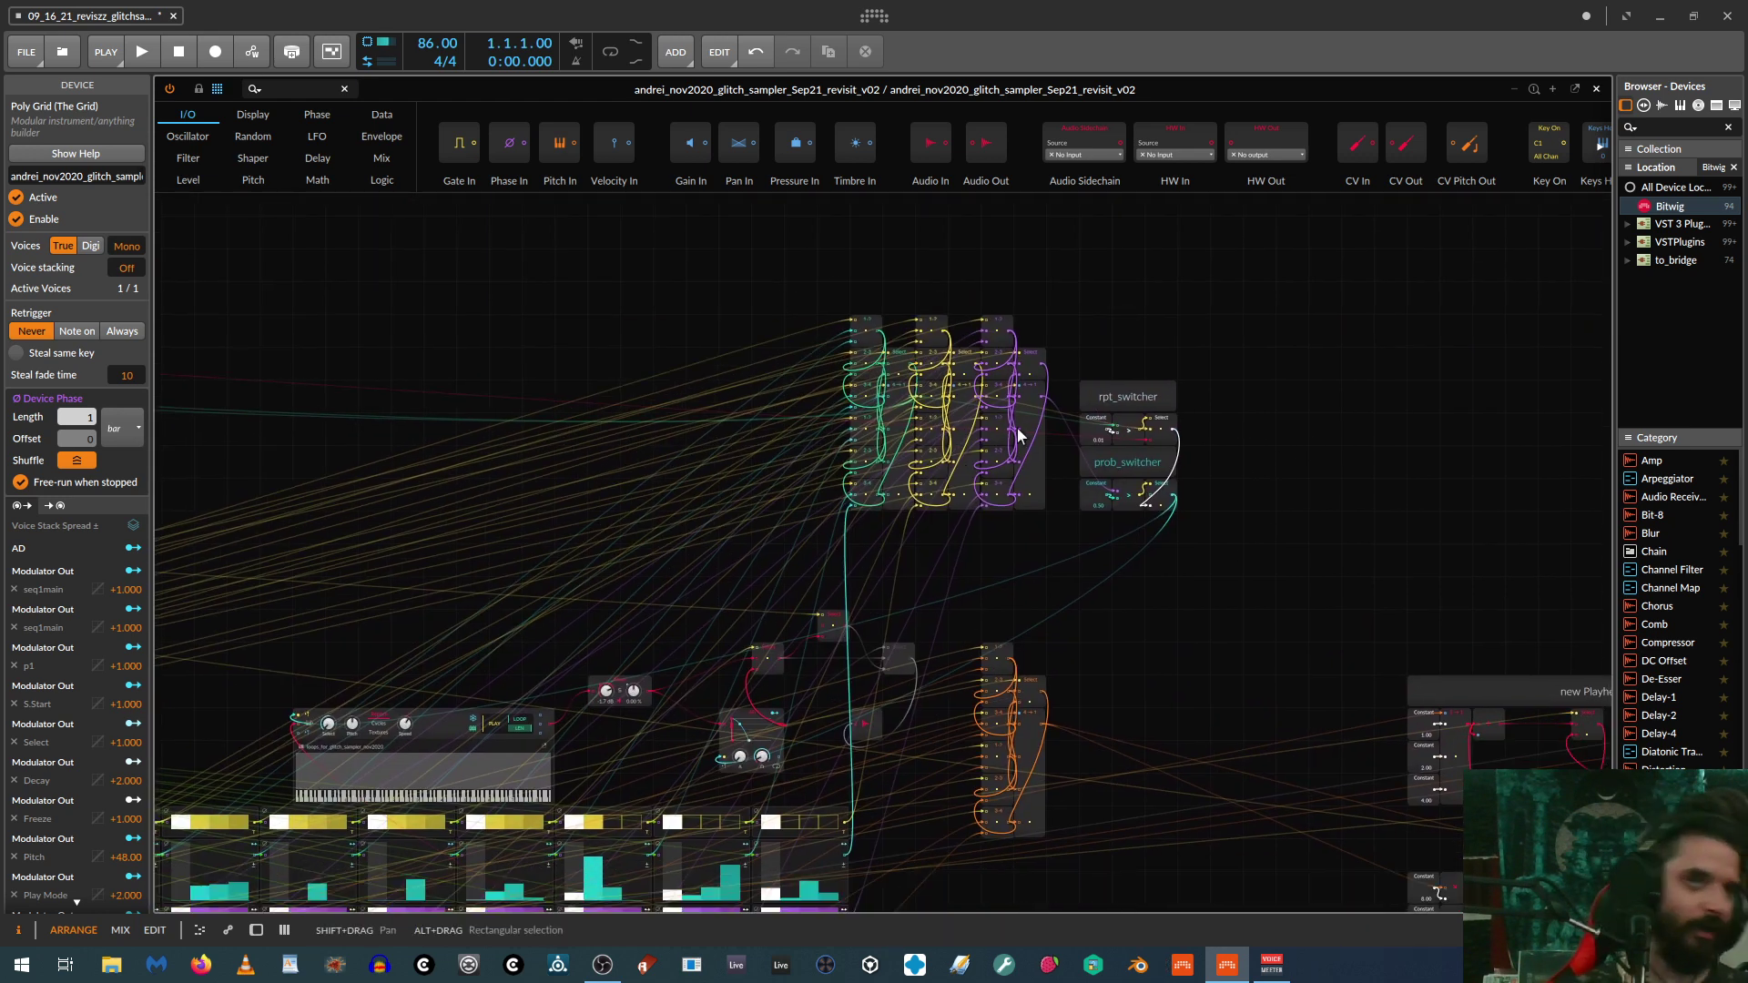
{"action": "left_click_drag", "start_coordinate": [1576, 601], "coordinate": [754, 16]}
{"action": "scroll", "coordinate": [1187, 462], "scroll_direction": "up", "scroll_amount": 1}
{"action": "left_click_drag", "start_coordinate": [1207, 524], "coordinate": [1231, 634]}
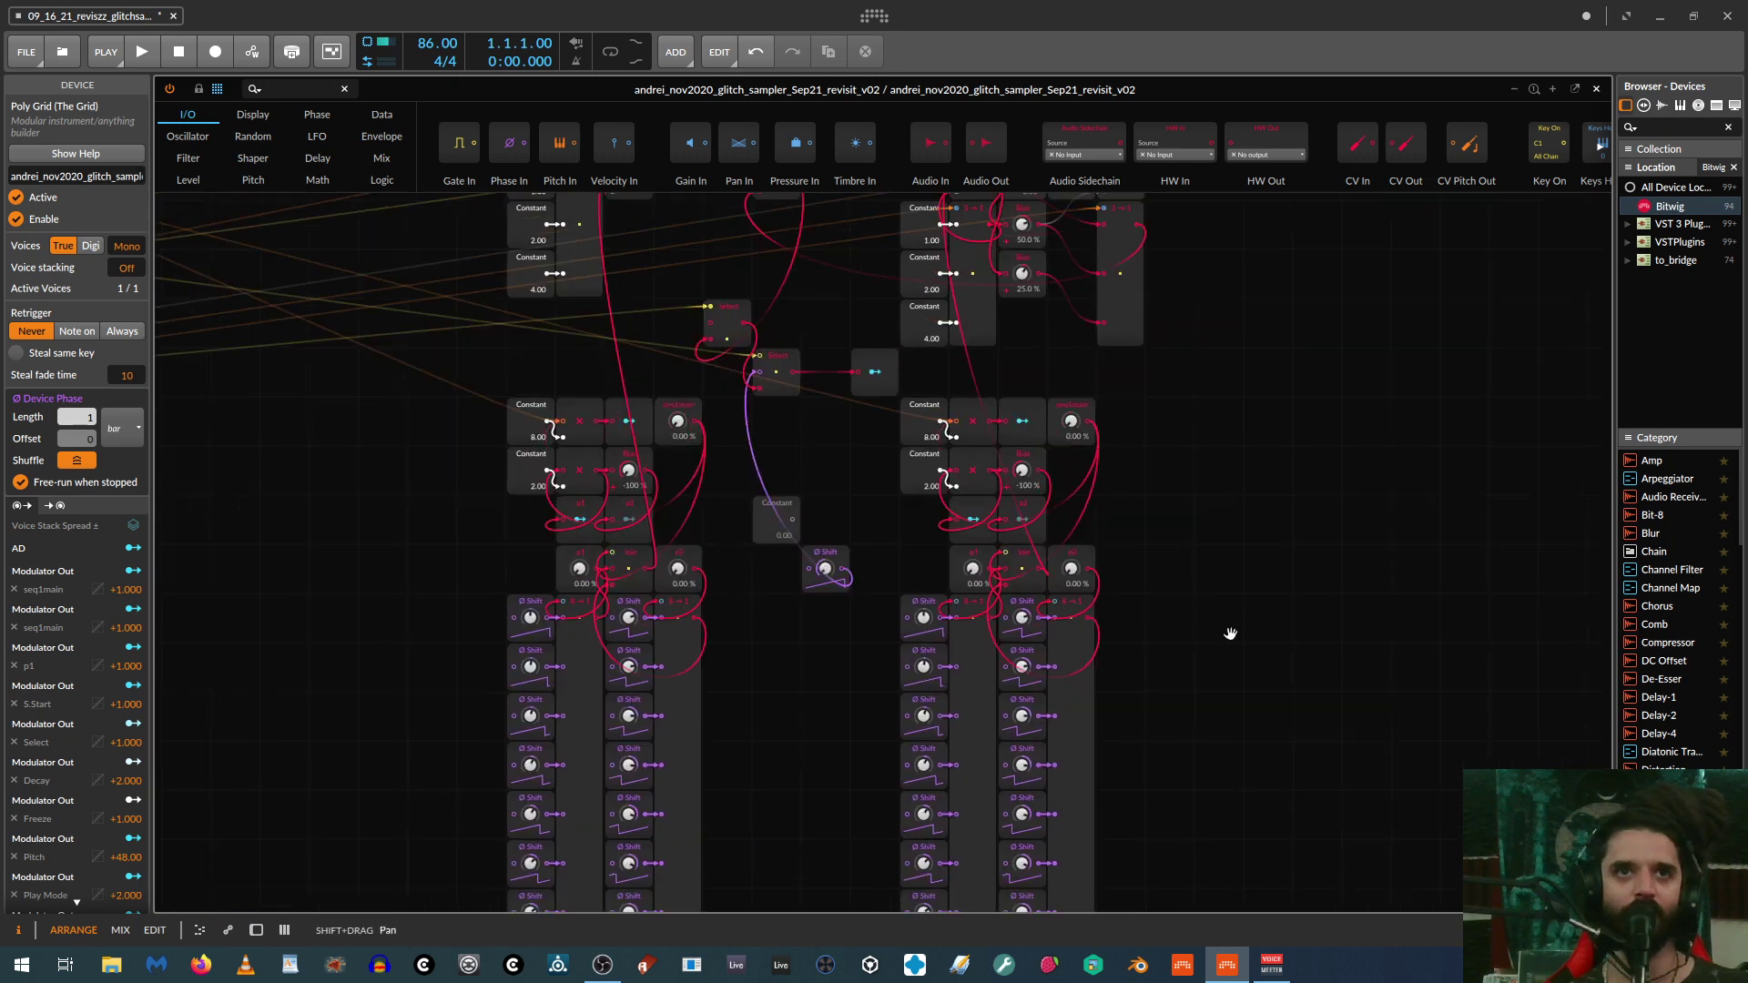
{"action": "scroll", "coordinate": [1220, 741], "scroll_direction": "down", "scroll_amount": 3}
{"action": "scroll", "coordinate": [1271, 664], "scroll_direction": "up", "scroll_amount": 3}
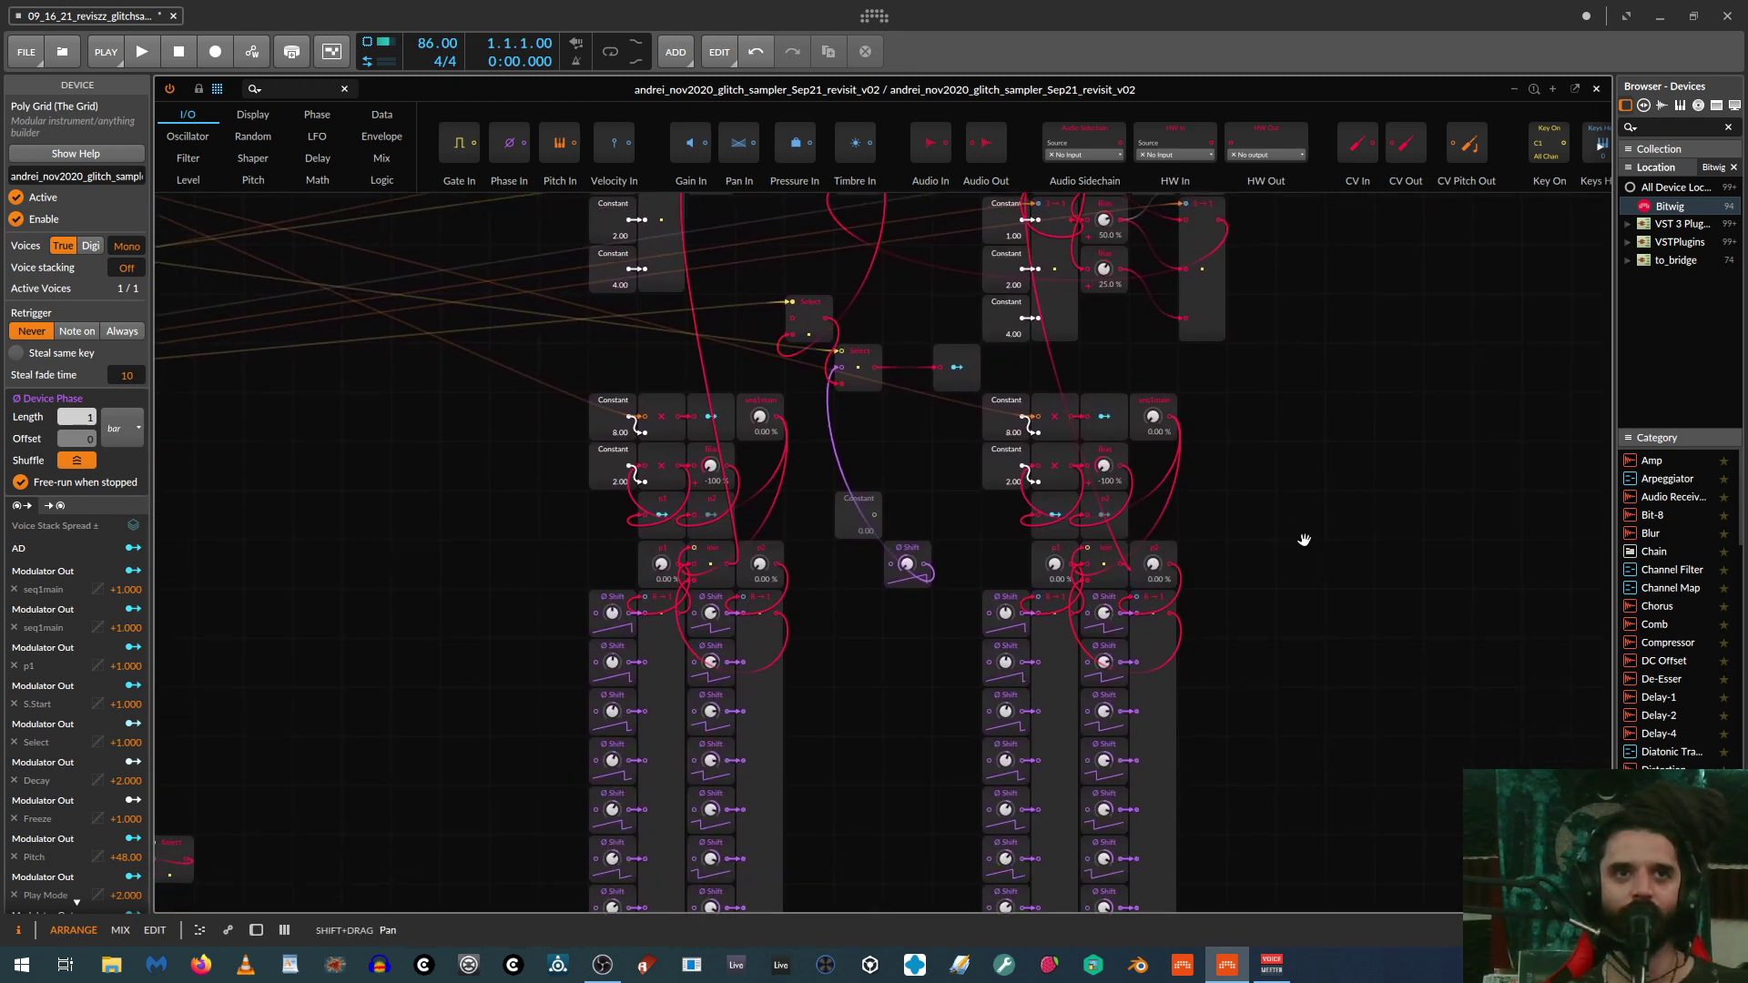
{"action": "left_click_drag", "start_coordinate": [1304, 540], "coordinate": [1320, 478]}
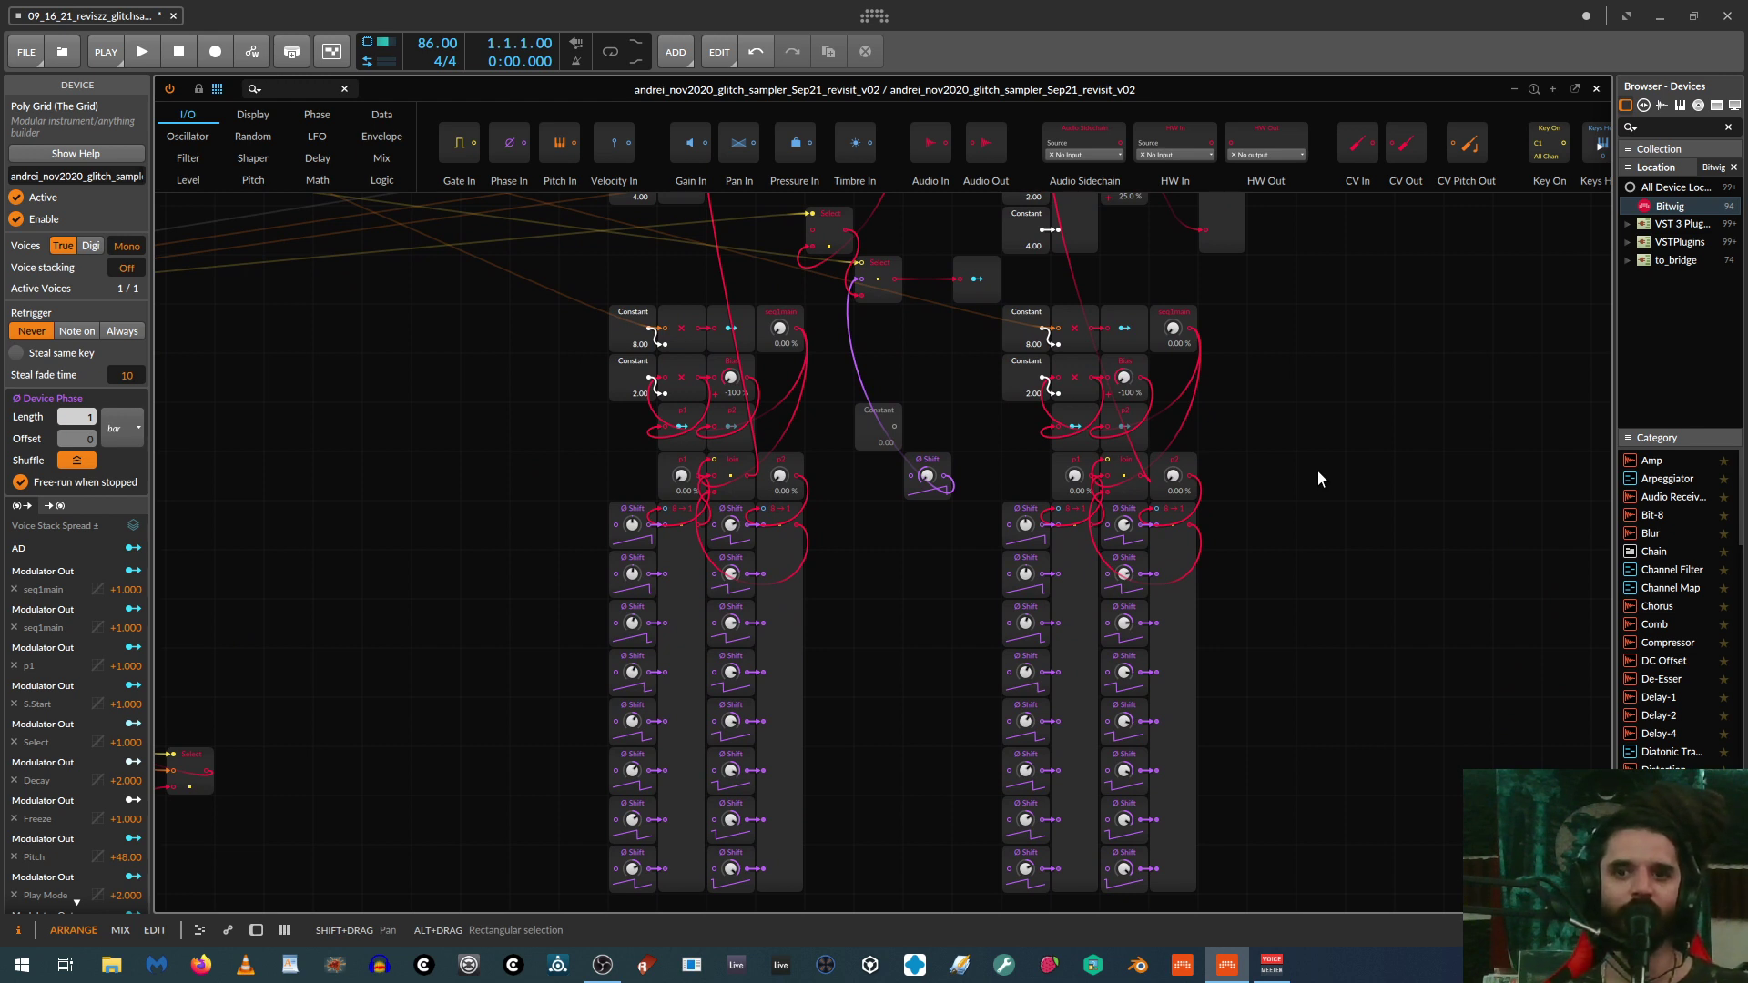
Step: Examine the sampler and its neighbouring modules, and review the sequencer rows from TRIGS down to grainsize
{"action": "left_click_drag", "start_coordinate": [422, 418], "coordinate": [1497, 809]}
{"action": "left_click_drag", "start_coordinate": [690, 579], "coordinate": [1144, 614]}
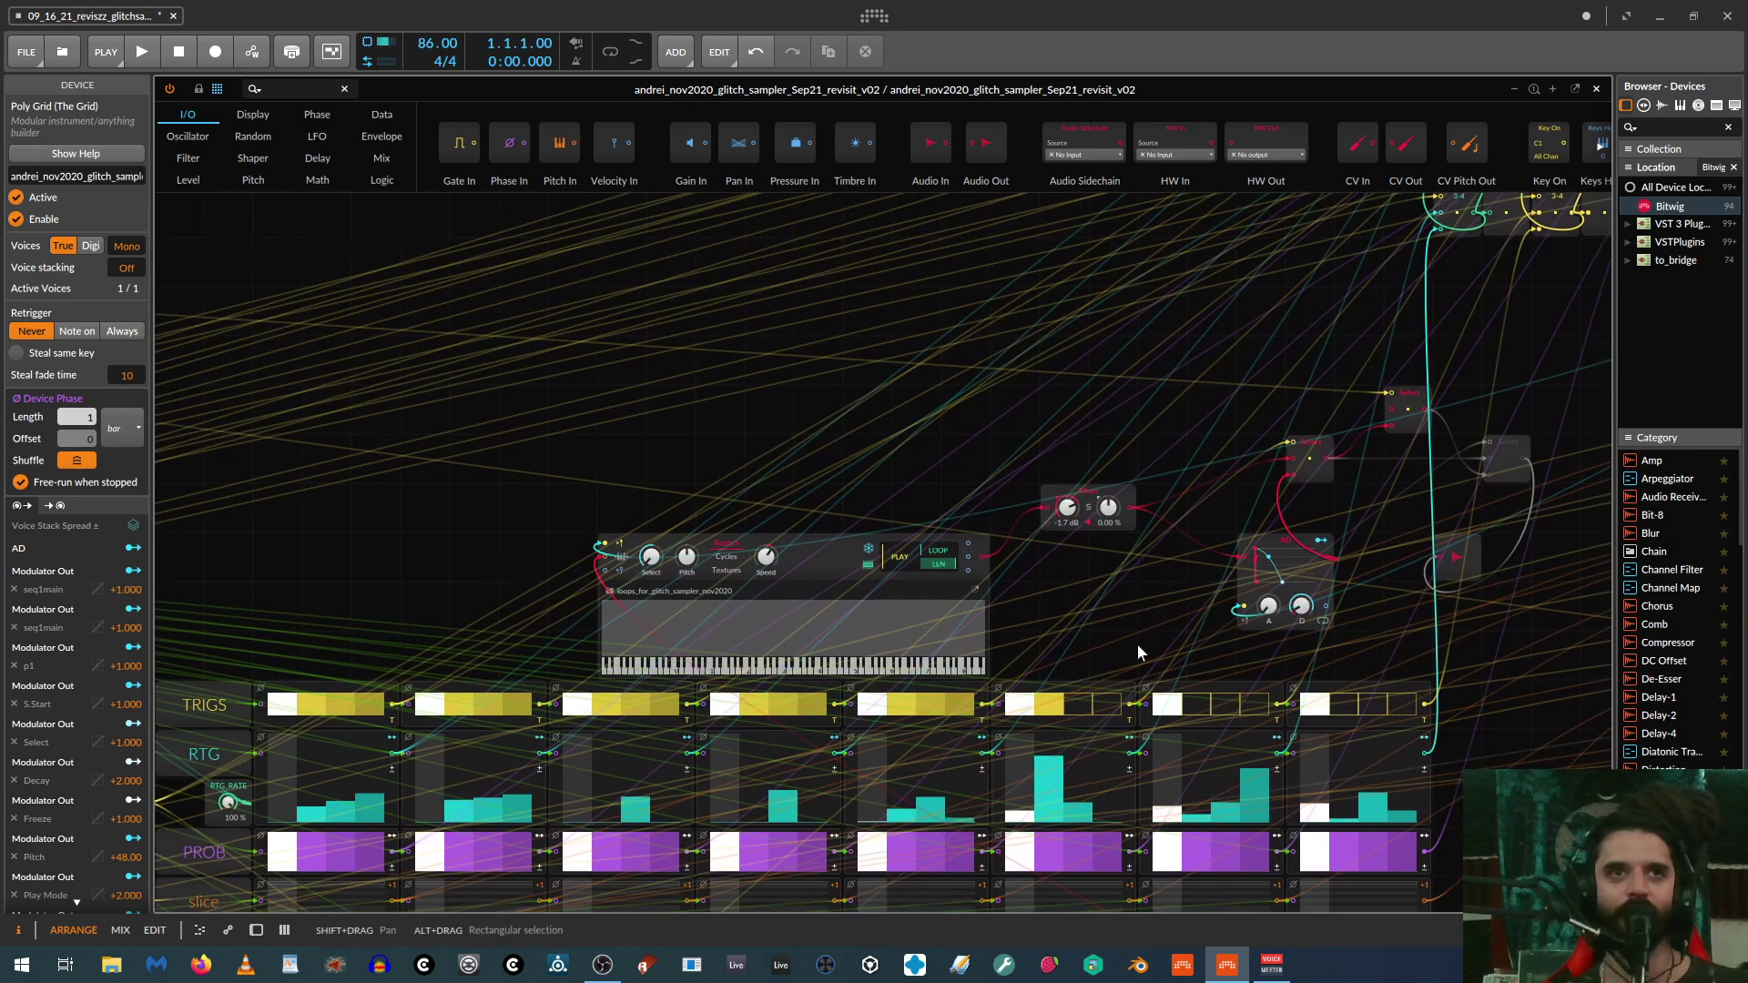
{"action": "scroll", "coordinate": [1136, 643], "scroll_direction": "down", "scroll_amount": 10}
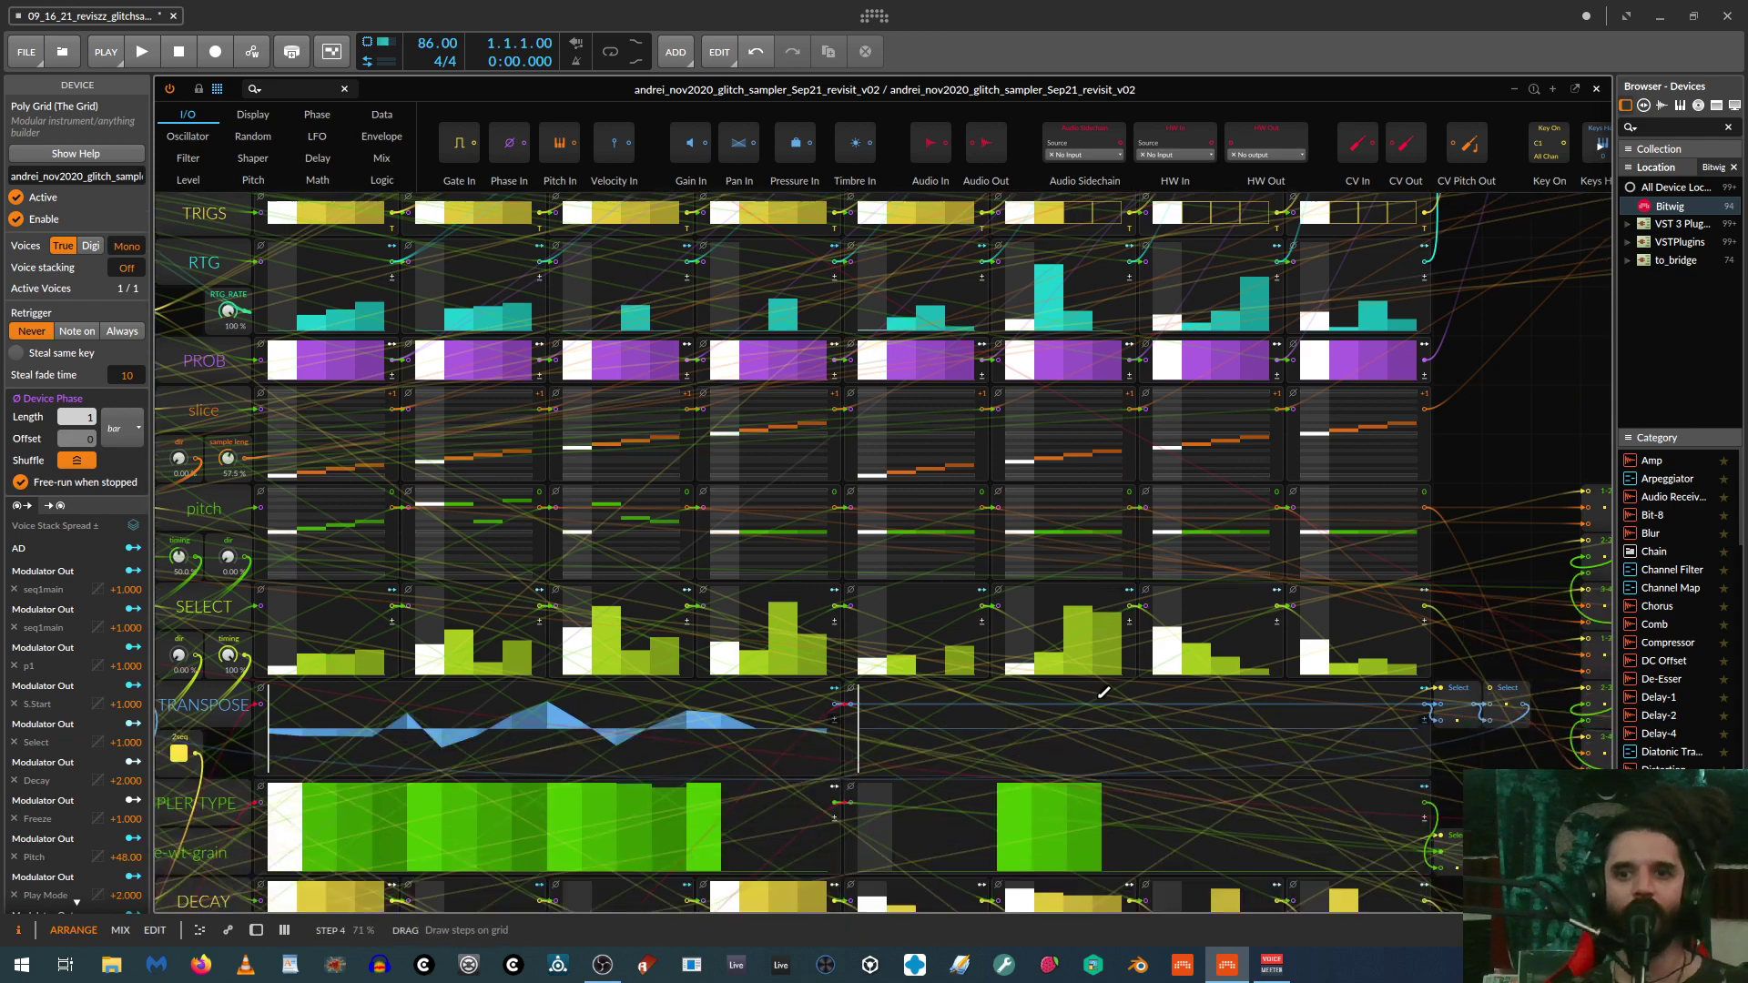
{"action": "scroll", "coordinate": [1047, 683], "scroll_direction": "down", "scroll_amount": 2}
{"action": "scroll", "coordinate": [970, 637], "scroll_direction": "down", "scroll_amount": 3}
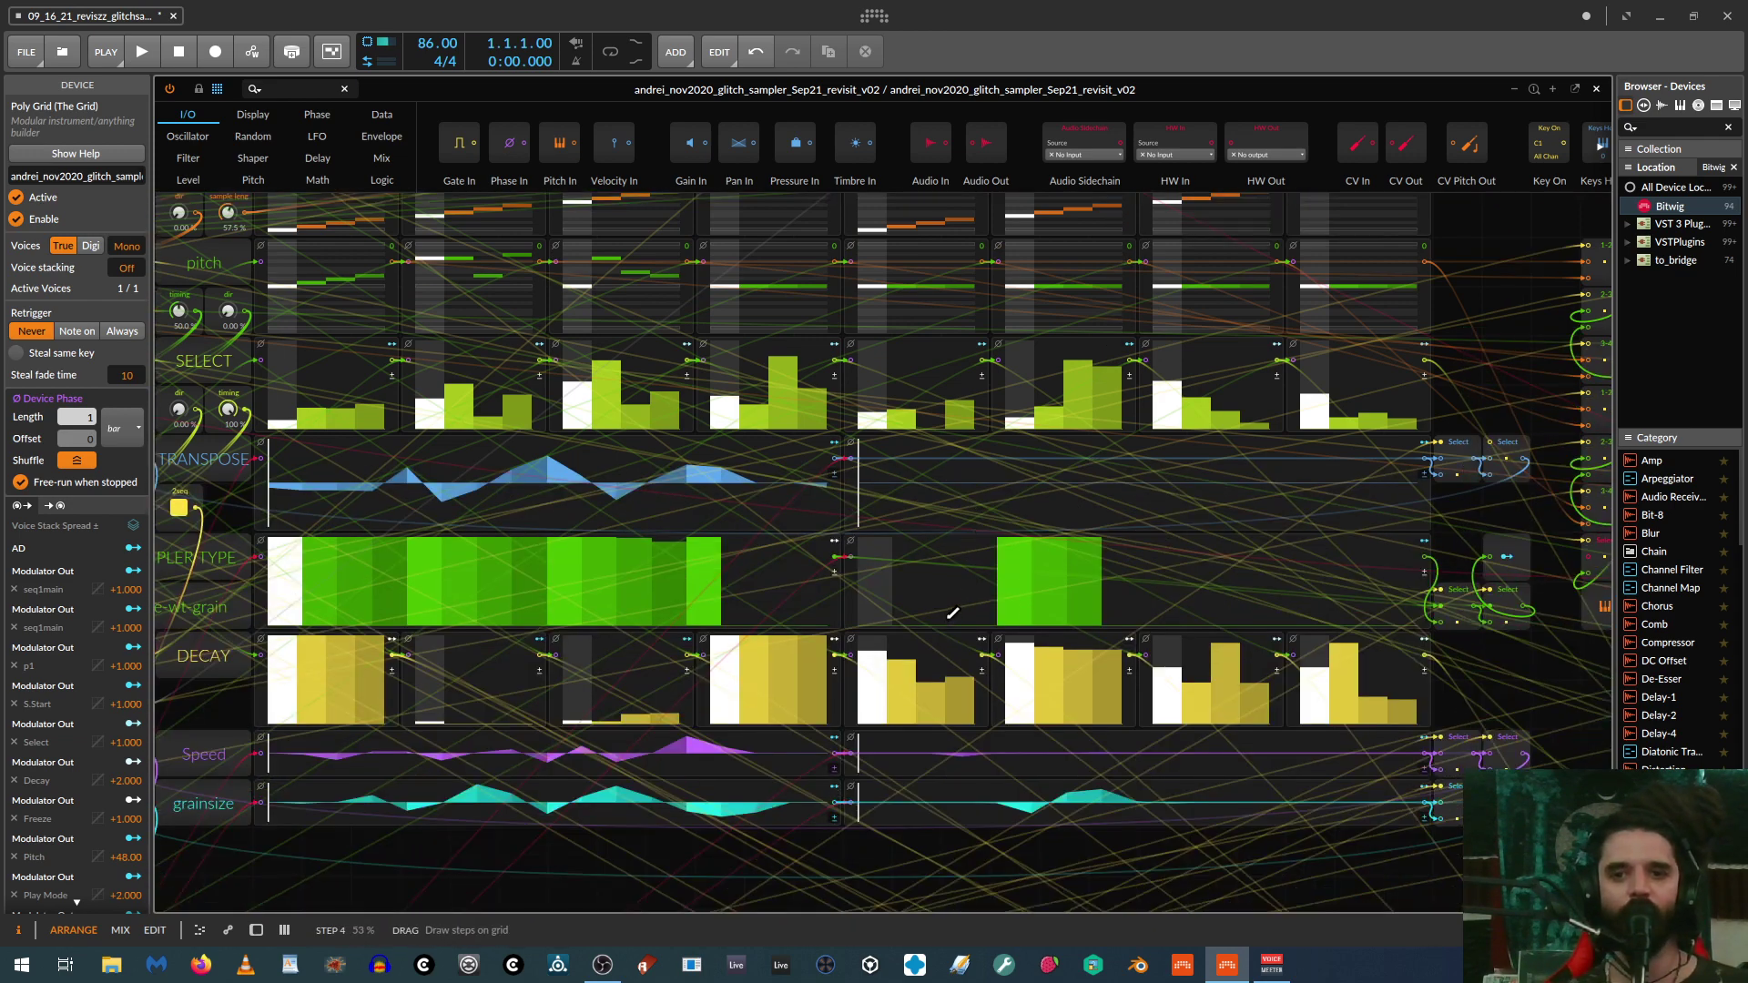
{"action": "scroll", "coordinate": [952, 610], "scroll_direction": "down", "scroll_amount": 3}
{"action": "scroll", "coordinate": [938, 606], "scroll_direction": "down", "scroll_amount": 3}
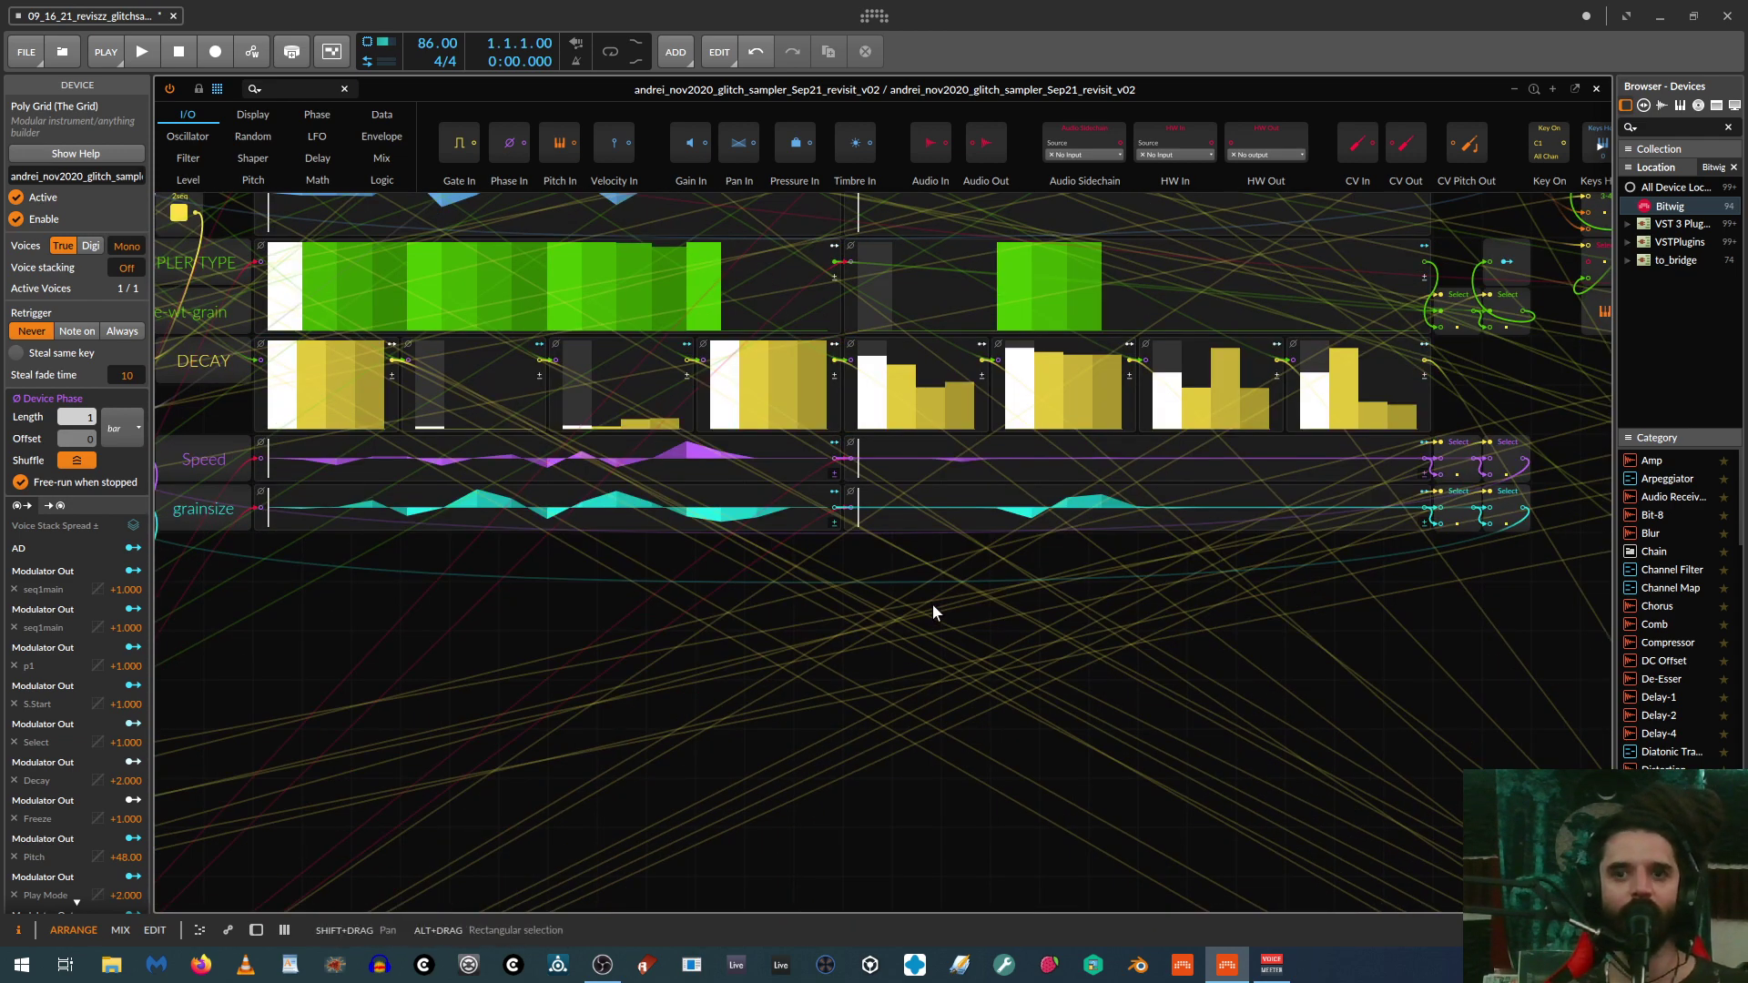